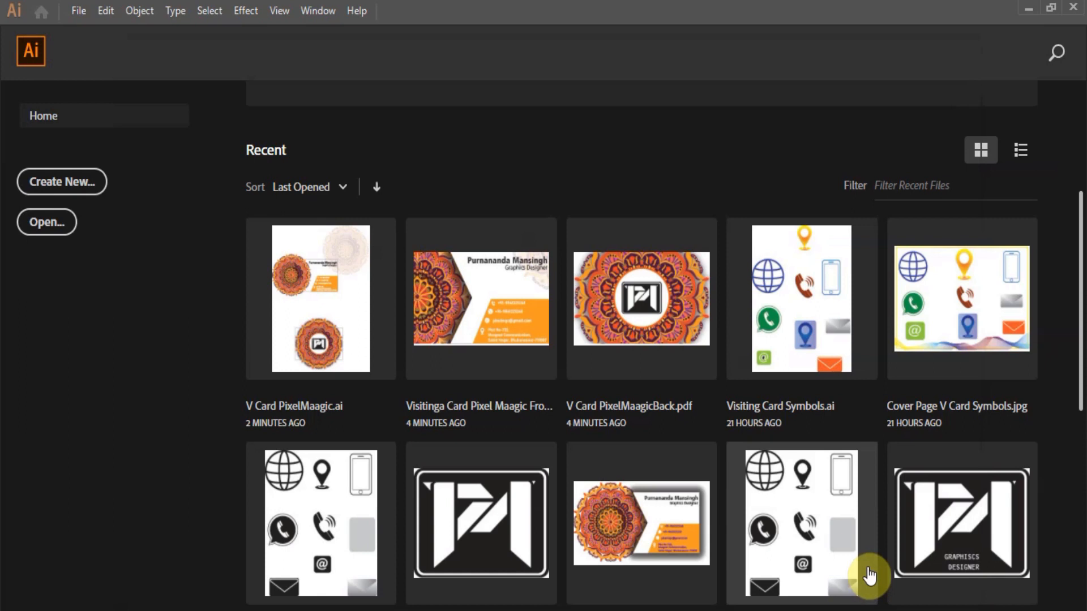
Create a new blank Untitled-1 document and set its stroke colour to none.
{"action": "left_click", "coordinate": [869, 575]}
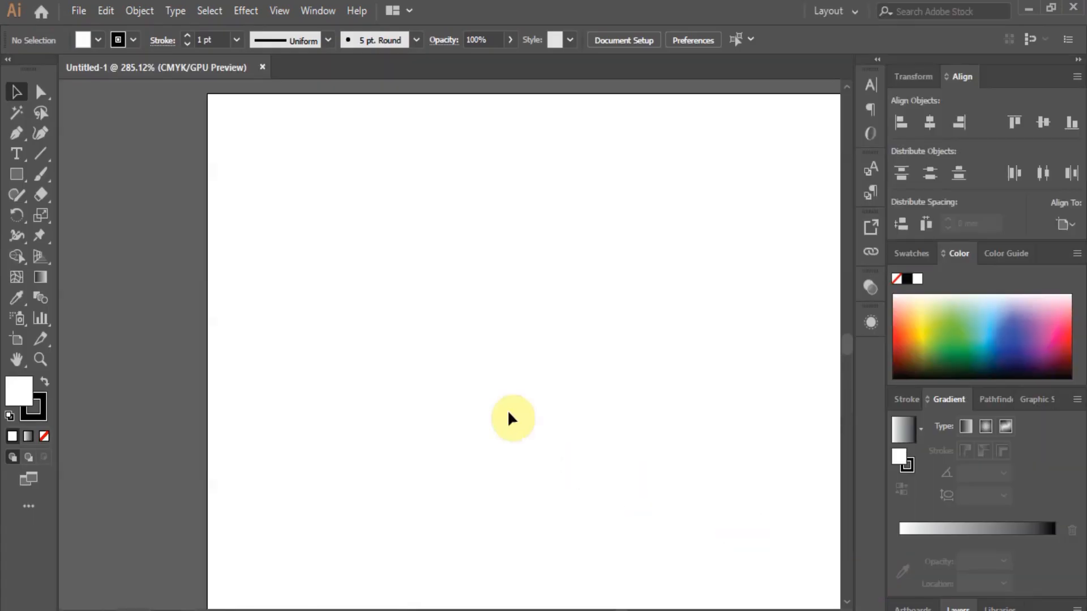
{"action": "scroll", "coordinate": [228, 291], "scroll_direction": "down", "scroll_amount": 3}
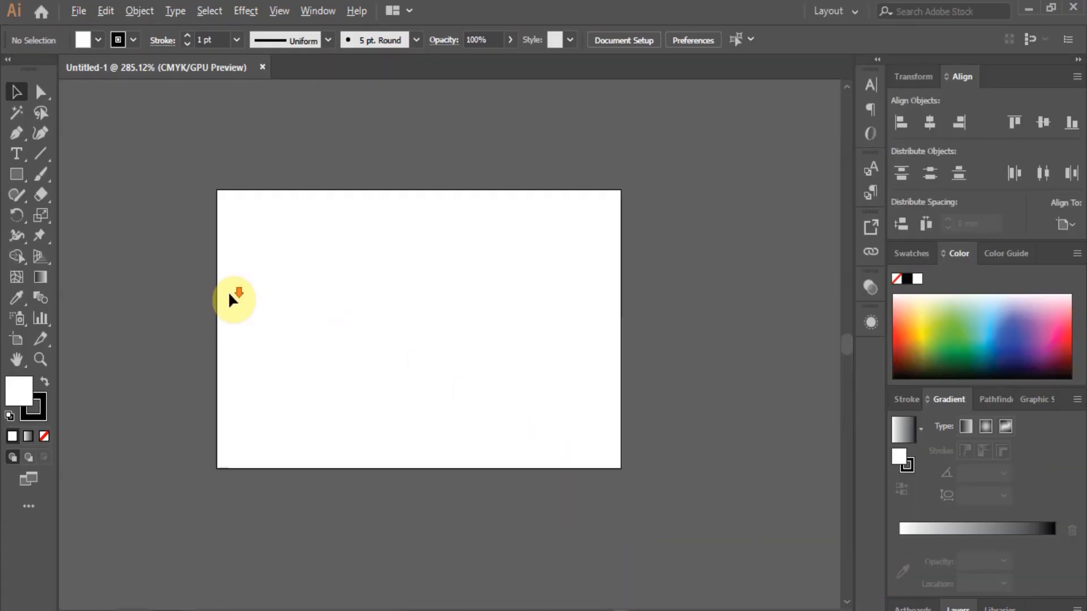
{"action": "left_click", "coordinate": [42, 403]}
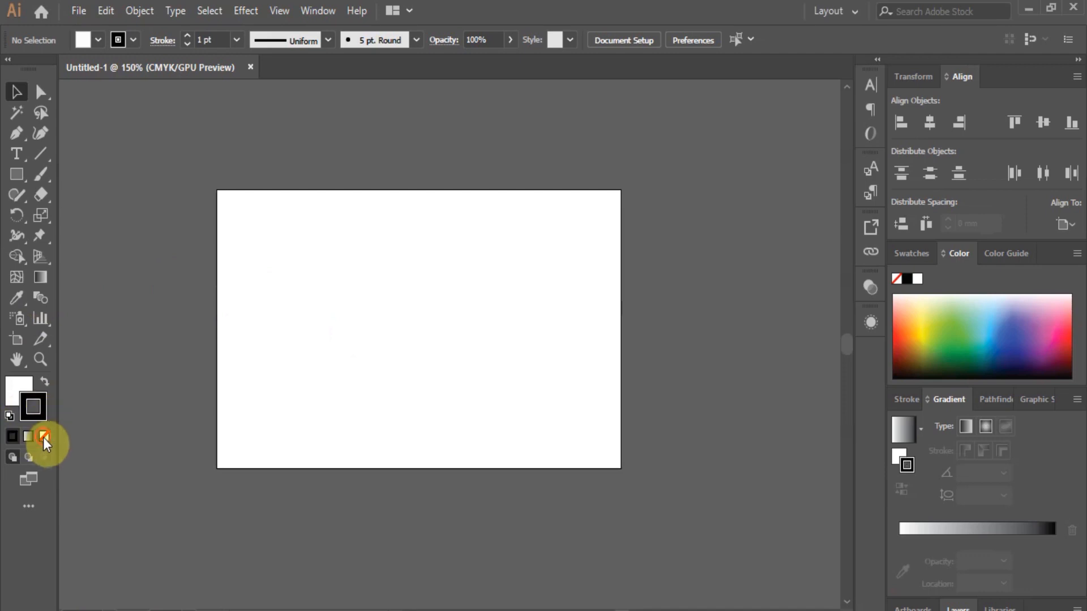
{"action": "left_click", "coordinate": [45, 436]}
{"action": "left_click", "coordinate": [18, 394]}
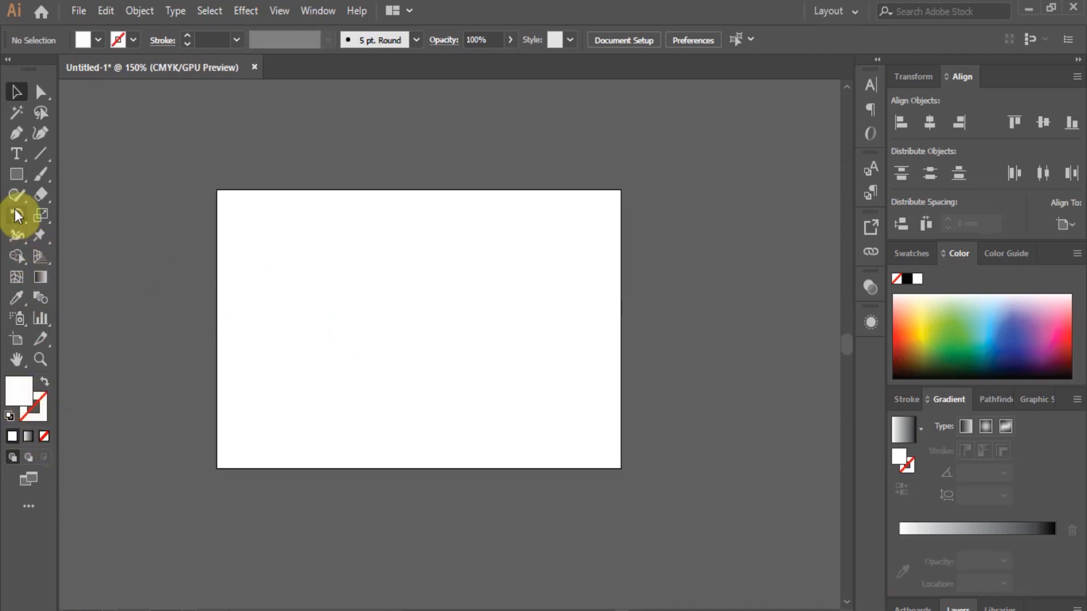
{"action": "left_click", "coordinate": [15, 134]}
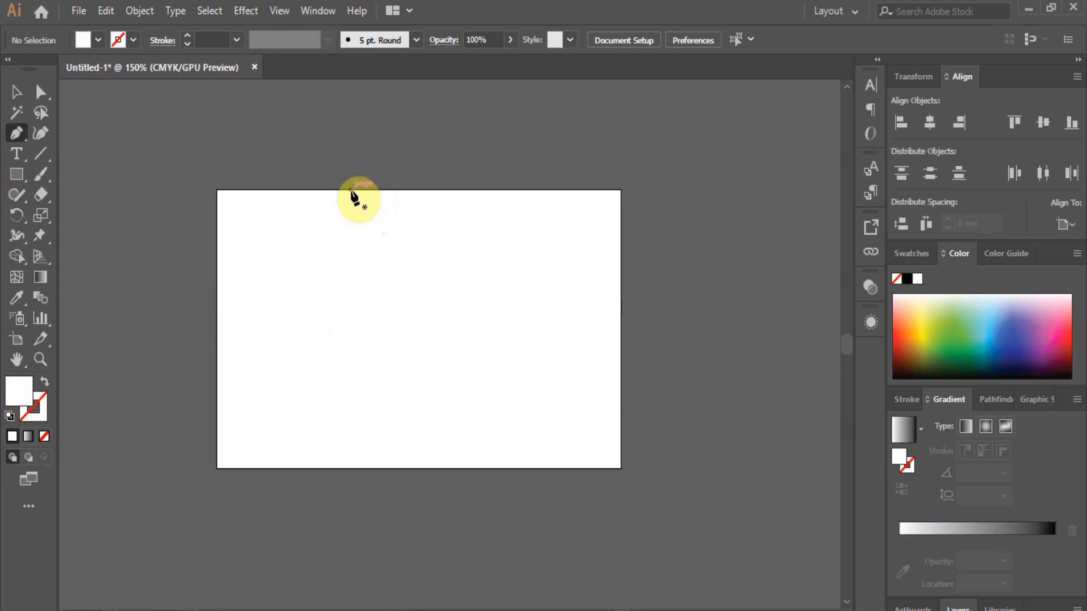
Draw a closed shape over the card's right side with a chevron notch on its left edge.
{"action": "left_click", "coordinate": [350, 189]}
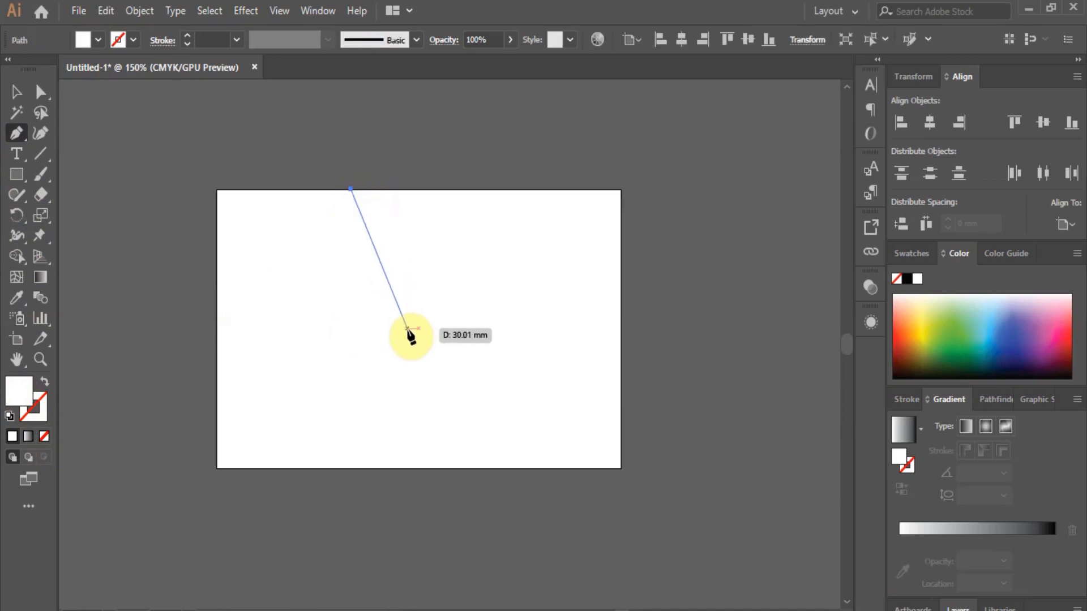
{"action": "left_click", "coordinate": [407, 328]}
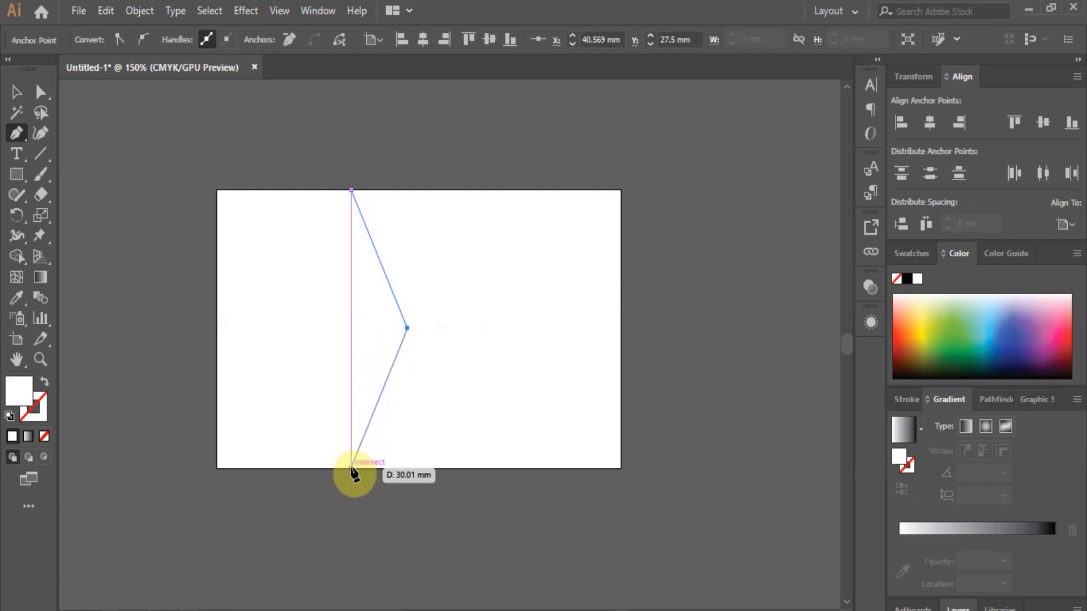
{"action": "left_click", "coordinate": [351, 468]}
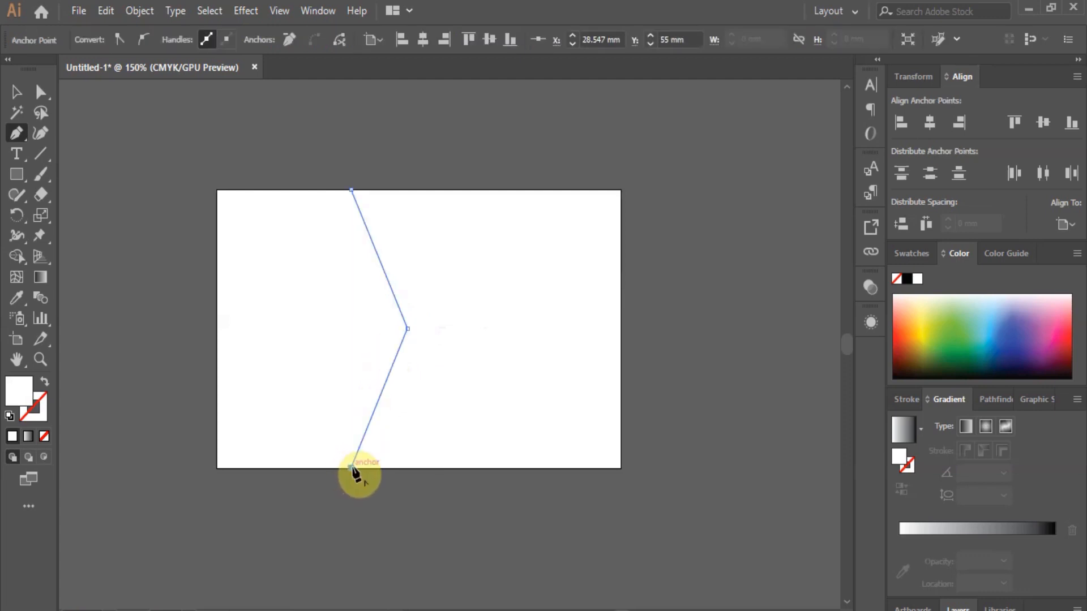
{"action": "left_click", "coordinate": [621, 469]}
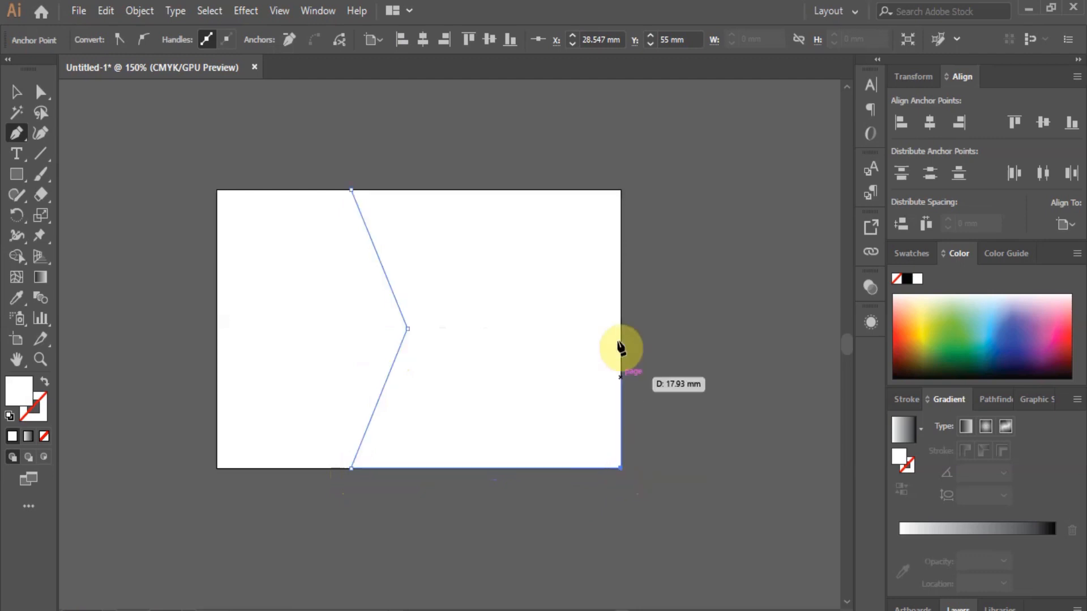
{"action": "left_click", "coordinate": [621, 191]}
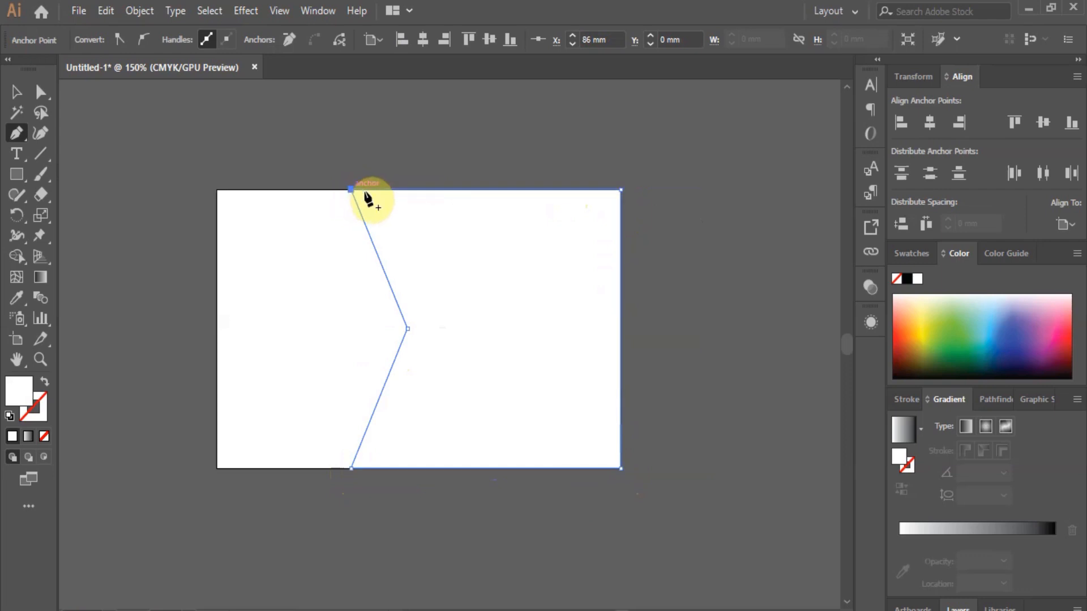
{"action": "left_click", "coordinate": [365, 193]}
Shift the notch's anchor points slightly left, then bring up File > Open Recent Files.
{"action": "left_click", "coordinate": [40, 91]}
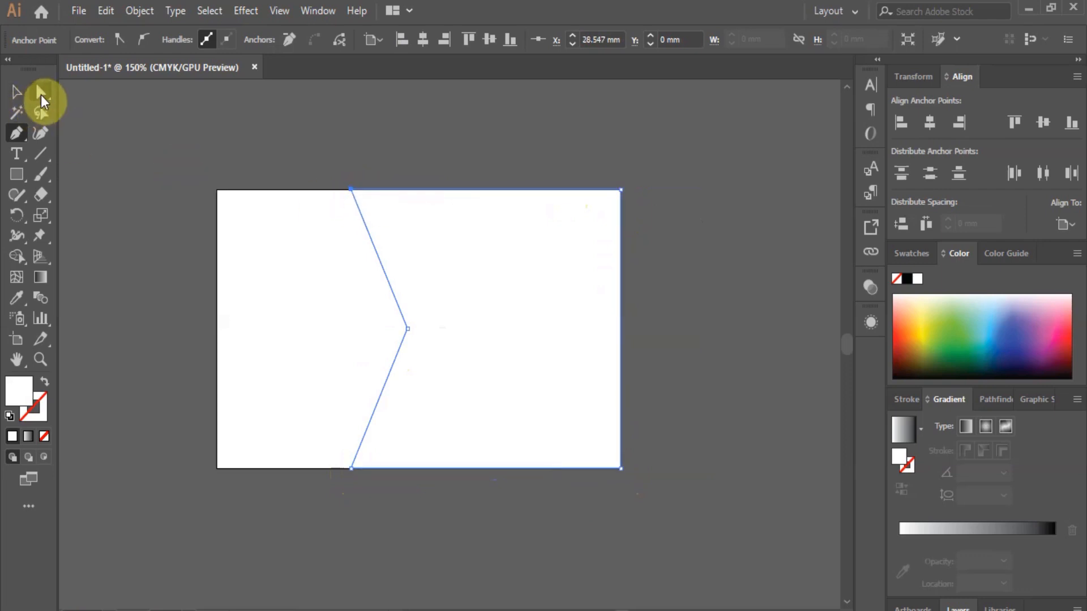
{"action": "left_click", "coordinate": [409, 332]}
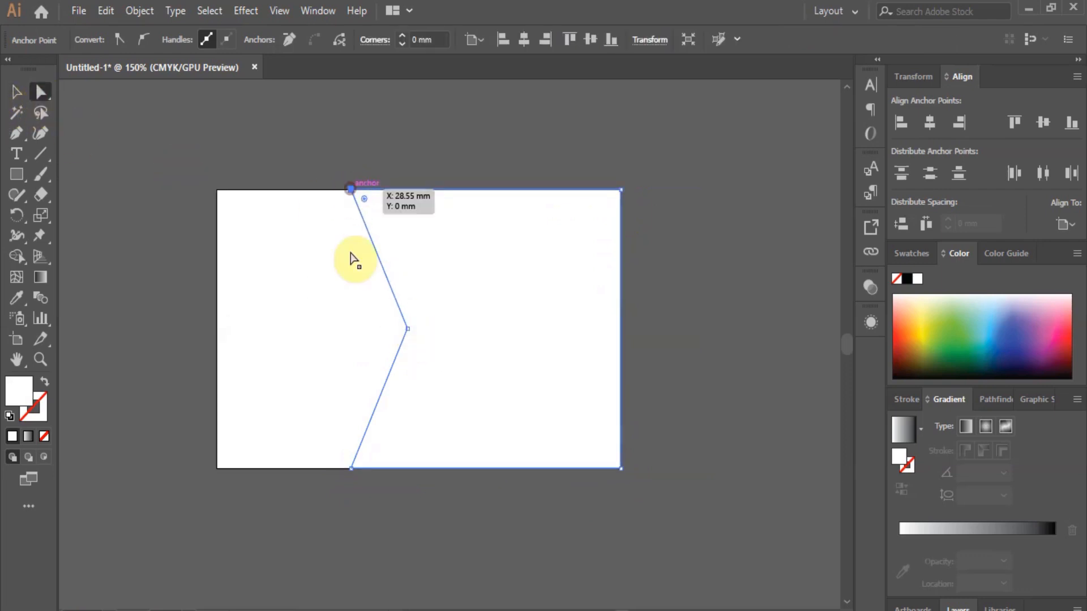
{"action": "left_click", "coordinate": [351, 467]}
{"action": "left_click_drag", "start_coordinate": [351, 470], "coordinate": [329, 469]}
{"action": "left_click", "coordinate": [17, 92]}
{"action": "left_click", "coordinate": [360, 145]}
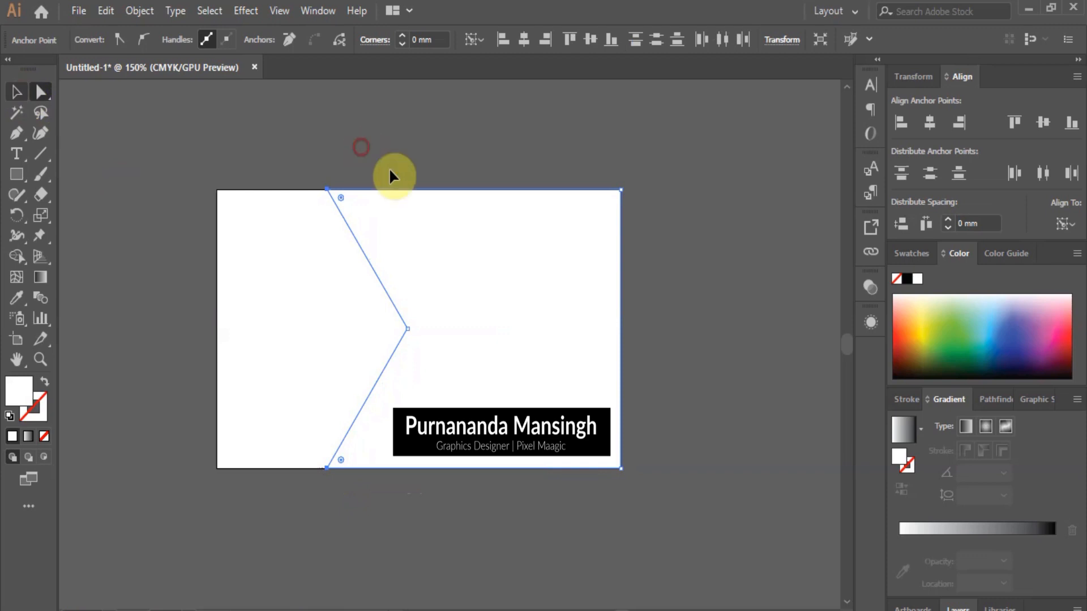
{"action": "left_click", "coordinate": [82, 11]}
{"action": "mouse_move", "coordinate": [185, 90]}
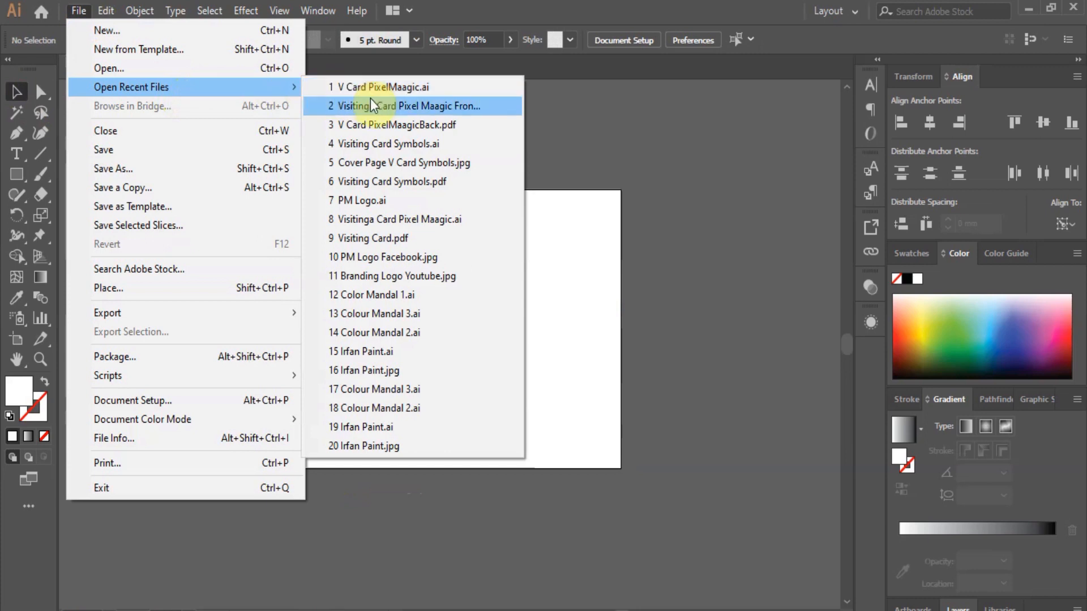
Open Color Mandal 1.ai, select the mandala and paste it into the Untitled-1 card.
{"action": "left_click", "coordinate": [394, 294]}
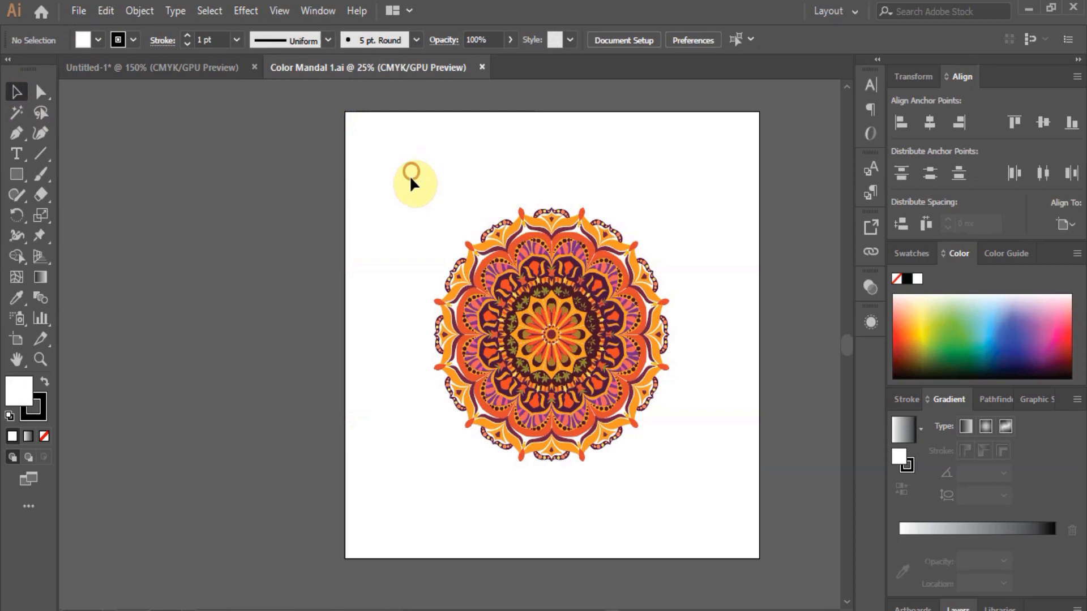
{"action": "left_click_drag", "start_coordinate": [728, 490], "coordinate": [729, 490]}
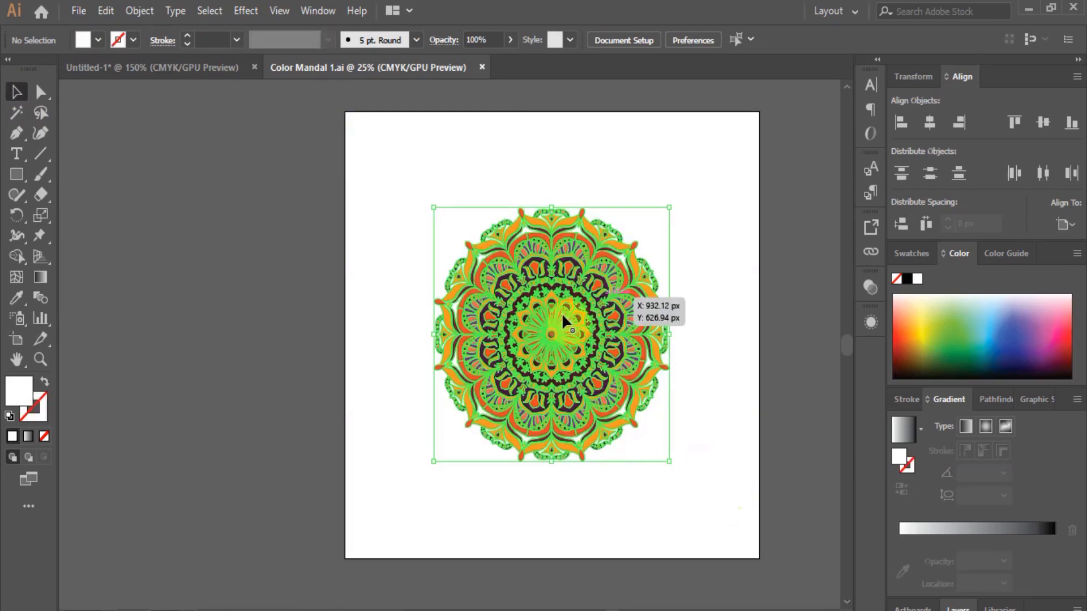
{"action": "left_click", "coordinate": [163, 65]}
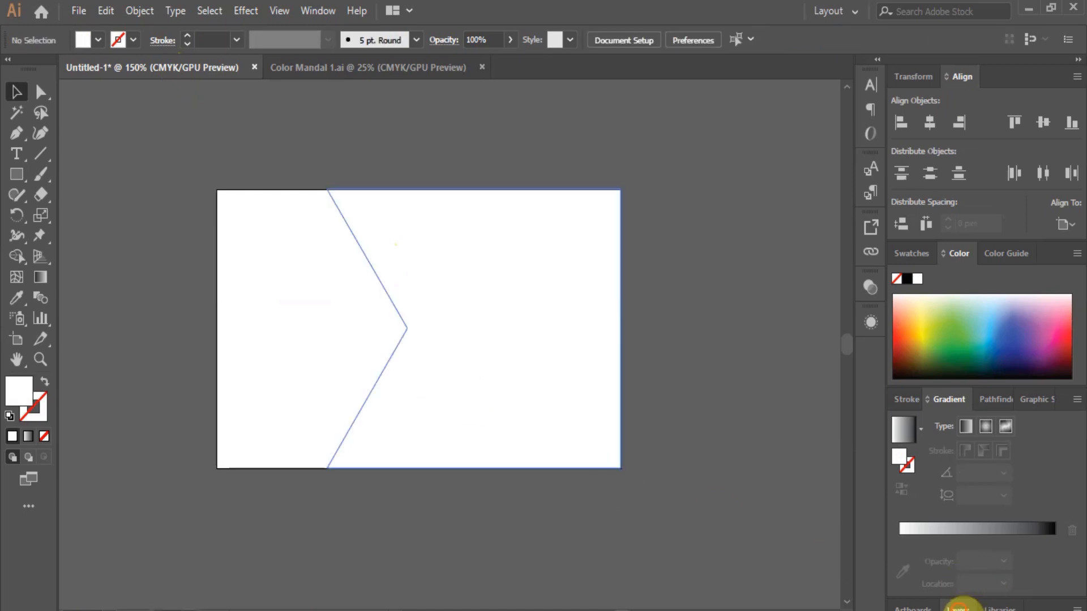
{"action": "left_click", "coordinate": [959, 608]}
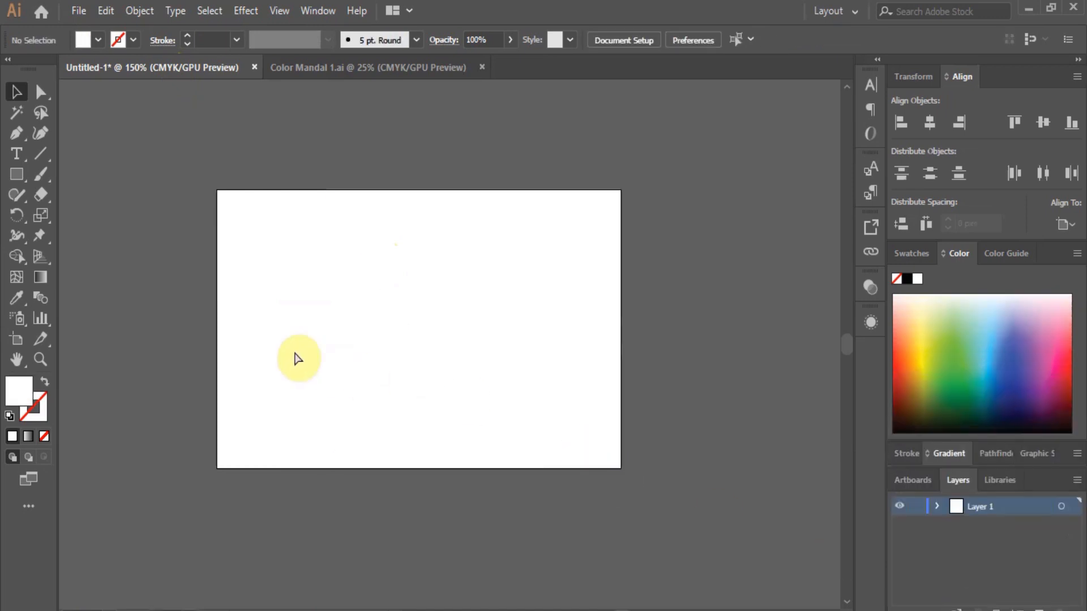
{"action": "key", "text": "ctrl+v"}
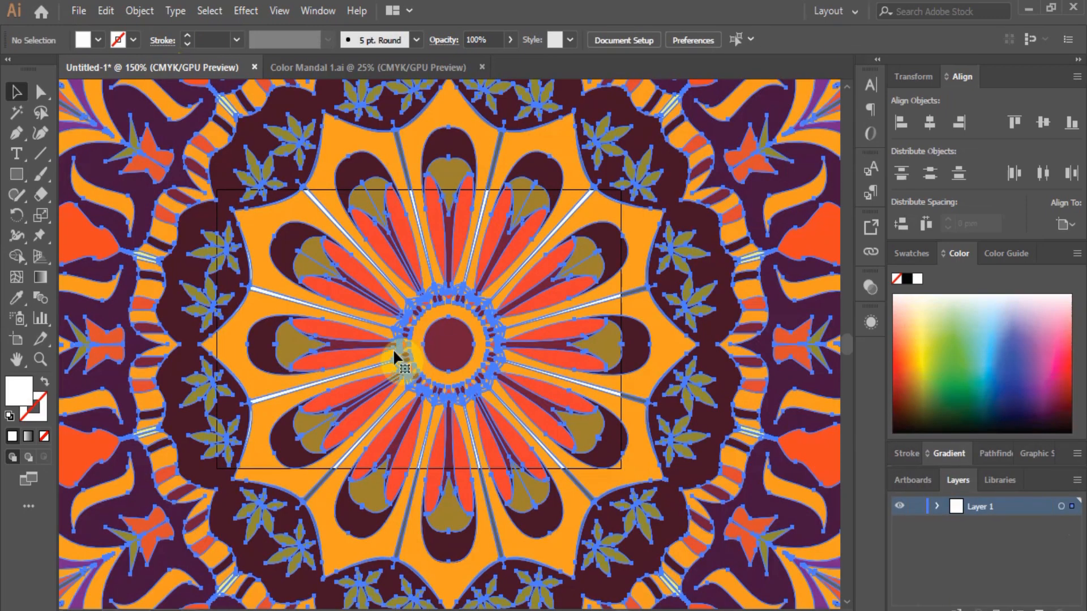
{"action": "scroll", "coordinate": [393, 350], "scroll_direction": "down", "scroll_amount": 5}
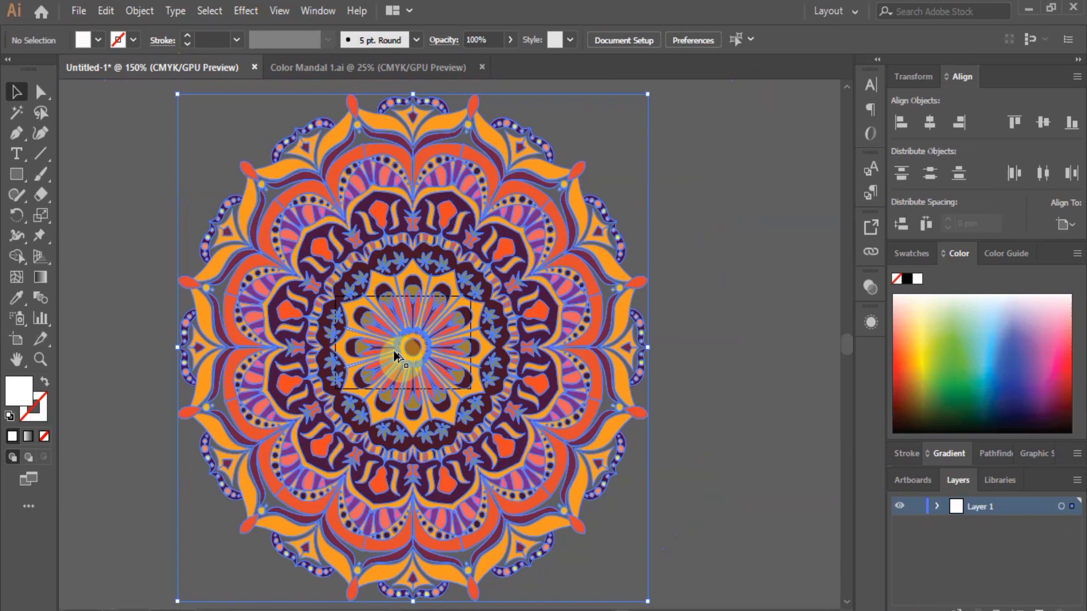
{"action": "left_click_drag", "start_coordinate": [525, 221], "coordinate": [368, 328]}
Scale the mandala to about 84.6 mm and position it on the card's left edge.
{"action": "scroll", "coordinate": [370, 328], "scroll_direction": "up", "scroll_amount": 5}
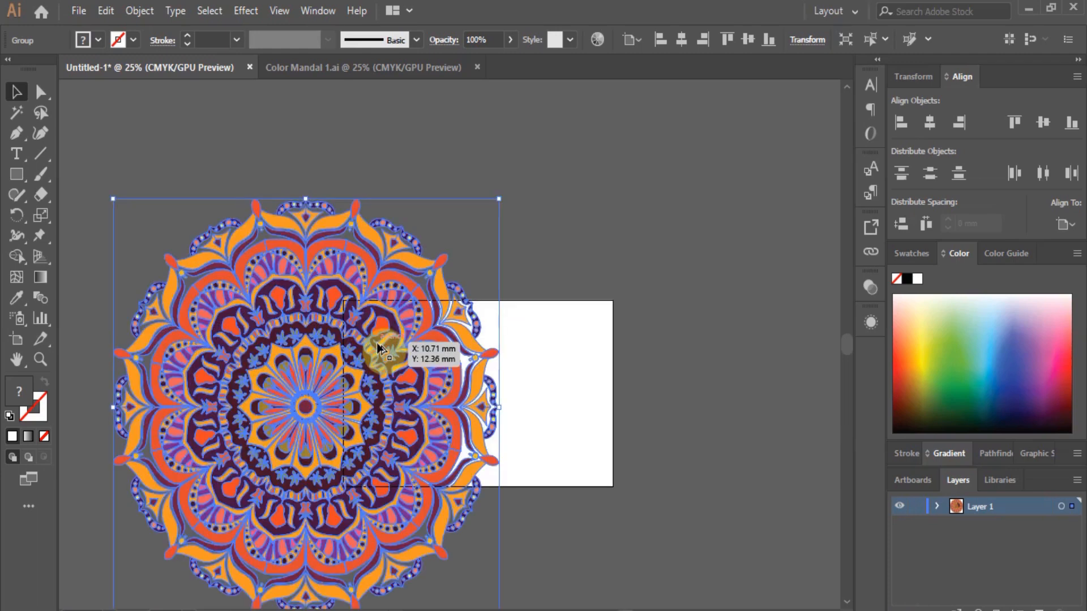
{"action": "scroll", "coordinate": [527, 227], "scroll_direction": "down", "scroll_amount": 2}
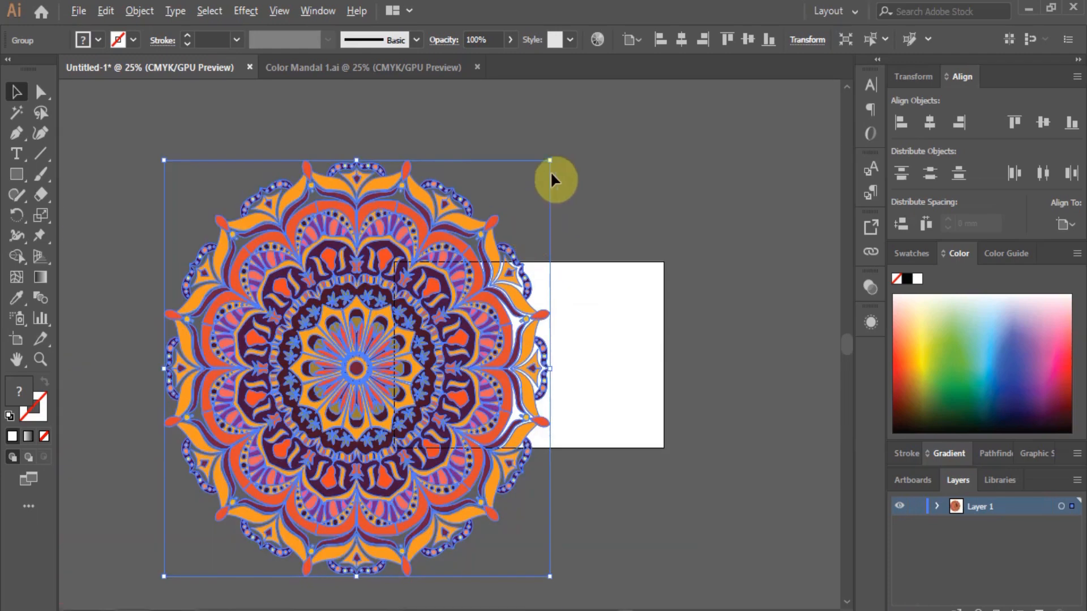
{"action": "left_click_drag", "start_coordinate": [549, 161], "coordinate": [440, 279]}
{"action": "left_click_drag", "start_coordinate": [309, 422], "coordinate": [401, 362]}
{"action": "left_click_drag", "start_coordinate": [533, 223], "coordinate": [519, 238]}
{"action": "left_click_drag", "start_coordinate": [430, 358], "coordinate": [496, 189]}
{"action": "left_click", "coordinate": [501, 180]}
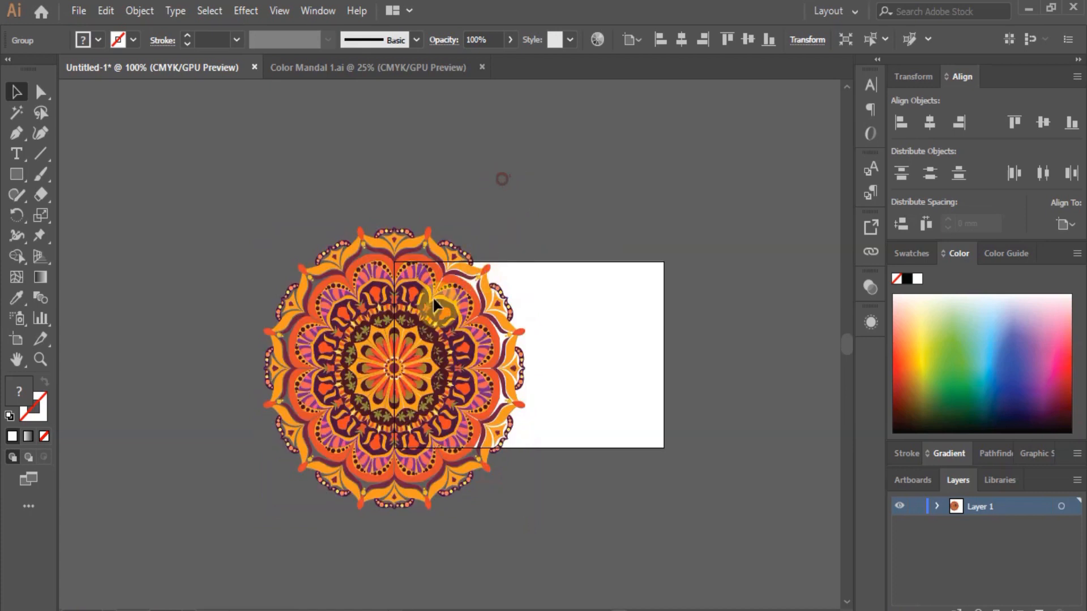
Send the mandala backward behind the white notched shape, then select the white shape.
{"action": "left_click", "coordinate": [351, 313]}
{"action": "right_click", "coordinate": [351, 311]}
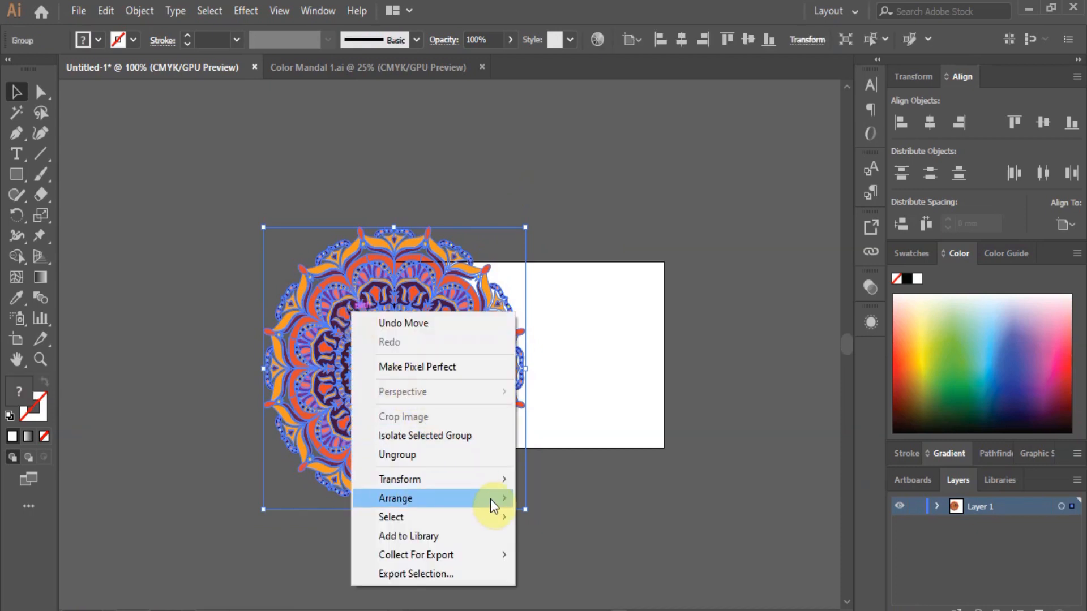
{"action": "mouse_move", "coordinate": [490, 500]}
{"action": "left_click", "coordinate": [565, 538]}
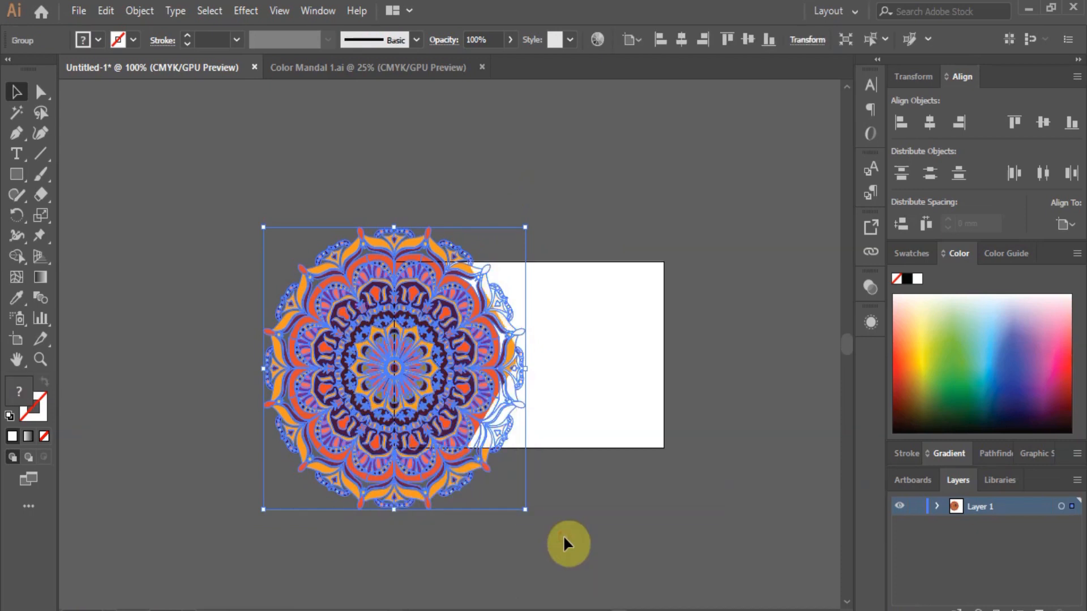
{"action": "left_click", "coordinate": [684, 506]}
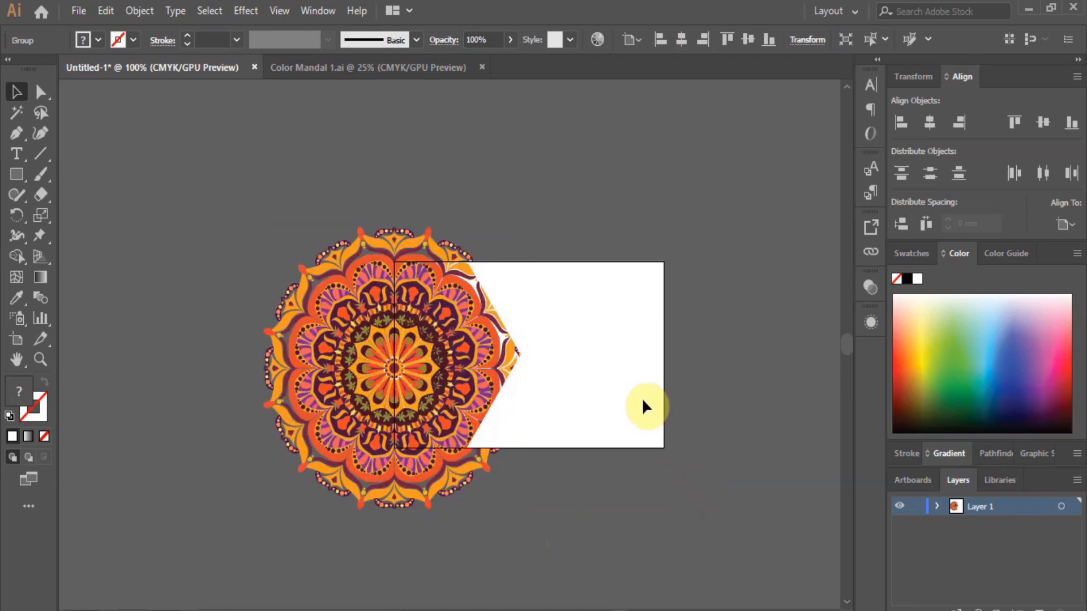
{"action": "left_click", "coordinate": [611, 344]}
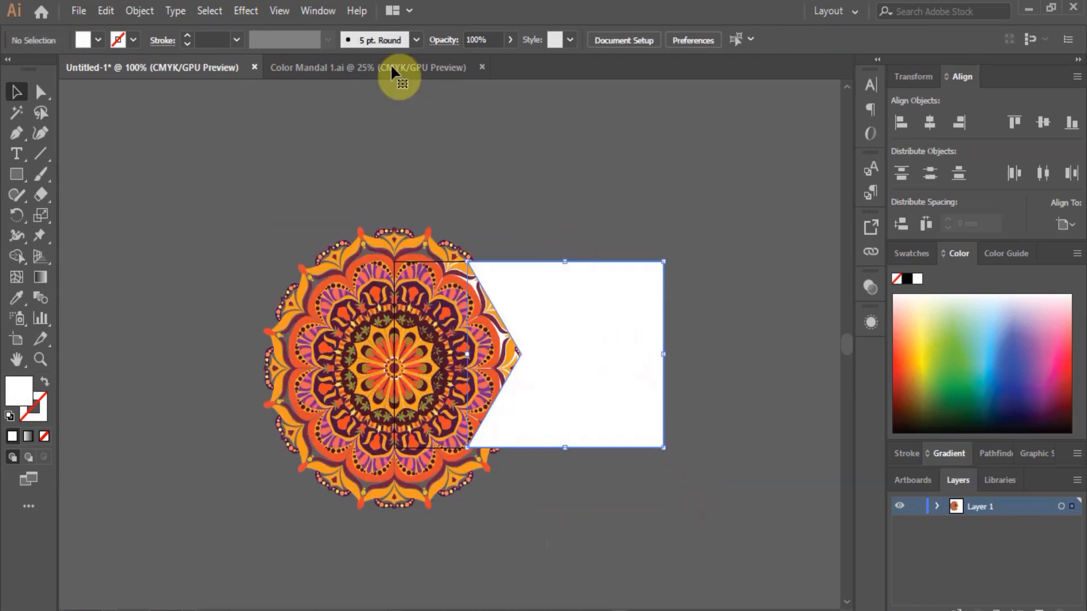
Add a Drop Shadow effect to the white shape with a dark grey colour, previewed live.
{"action": "left_click", "coordinate": [243, 11]}
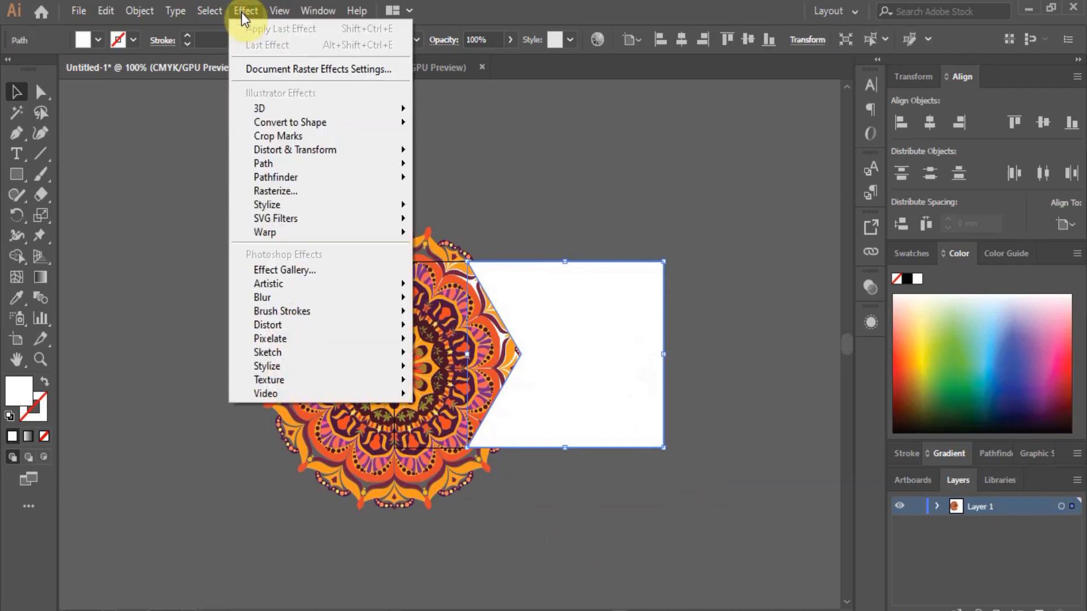
{"action": "mouse_move", "coordinate": [309, 204]}
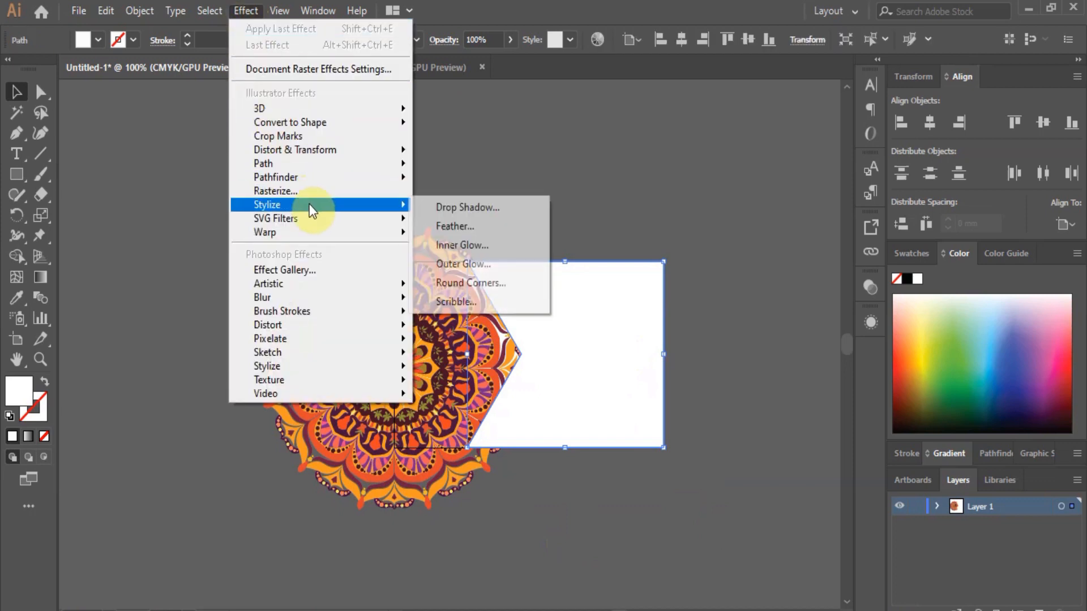
{"action": "left_click", "coordinate": [479, 211]}
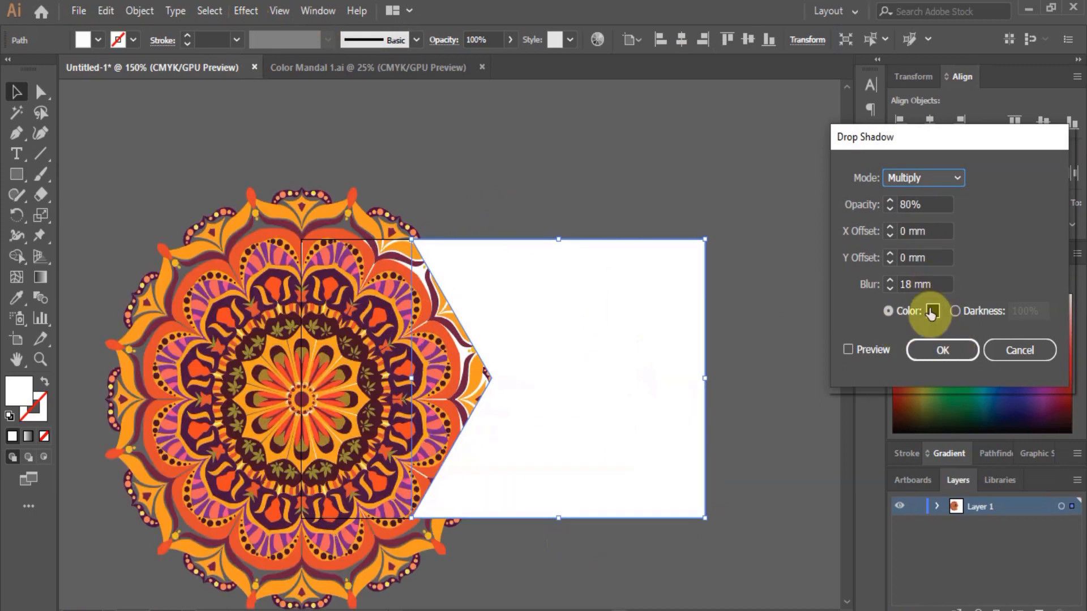
{"action": "left_click", "coordinate": [931, 312]}
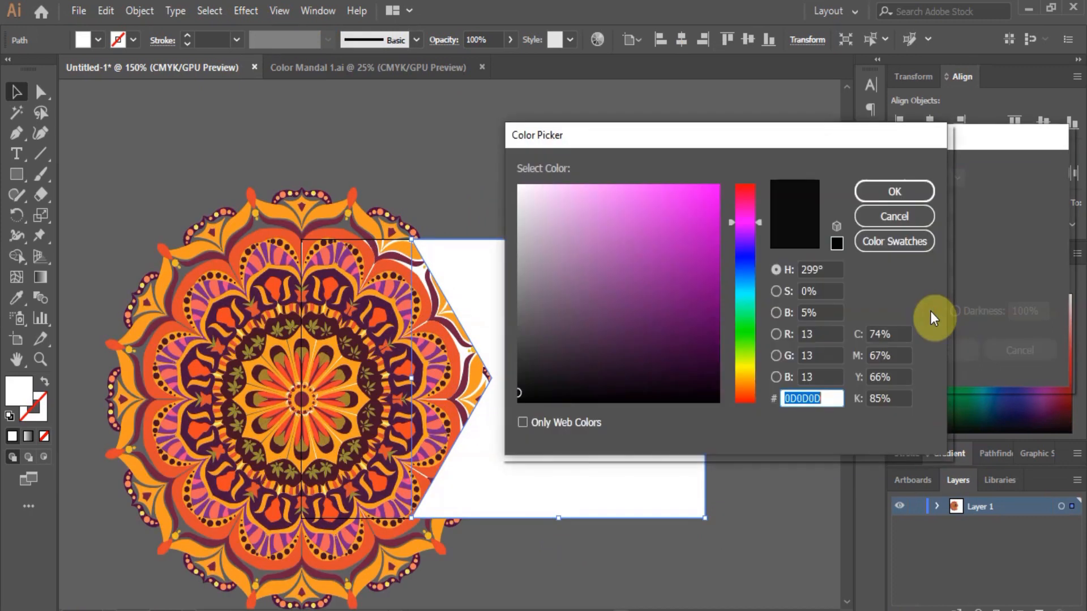
{"action": "left_click", "coordinate": [522, 356]}
{"action": "left_click", "coordinate": [901, 196]}
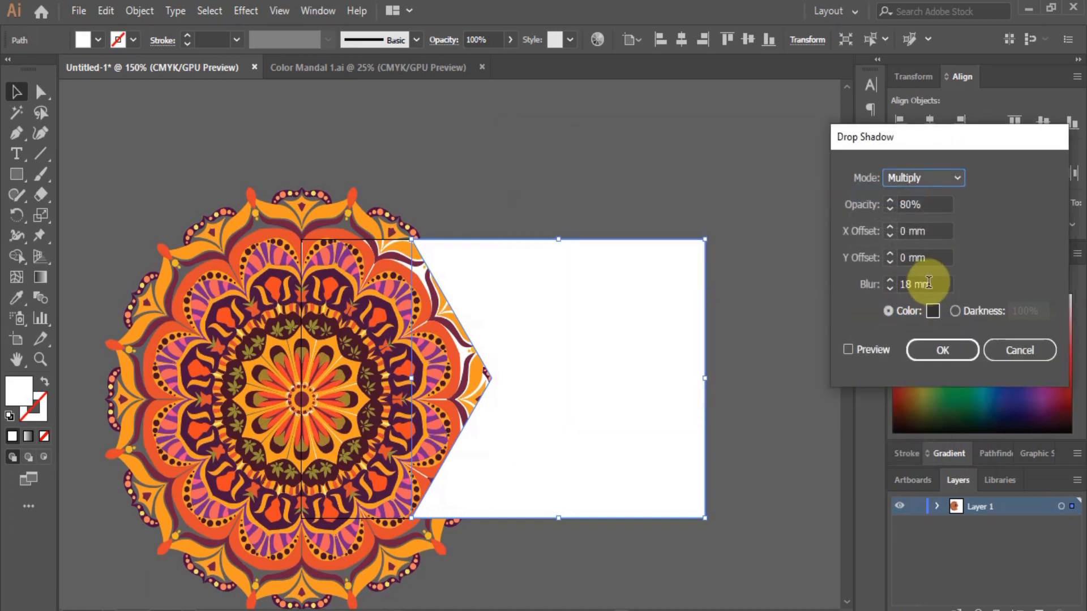
{"action": "left_click", "coordinate": [847, 350]}
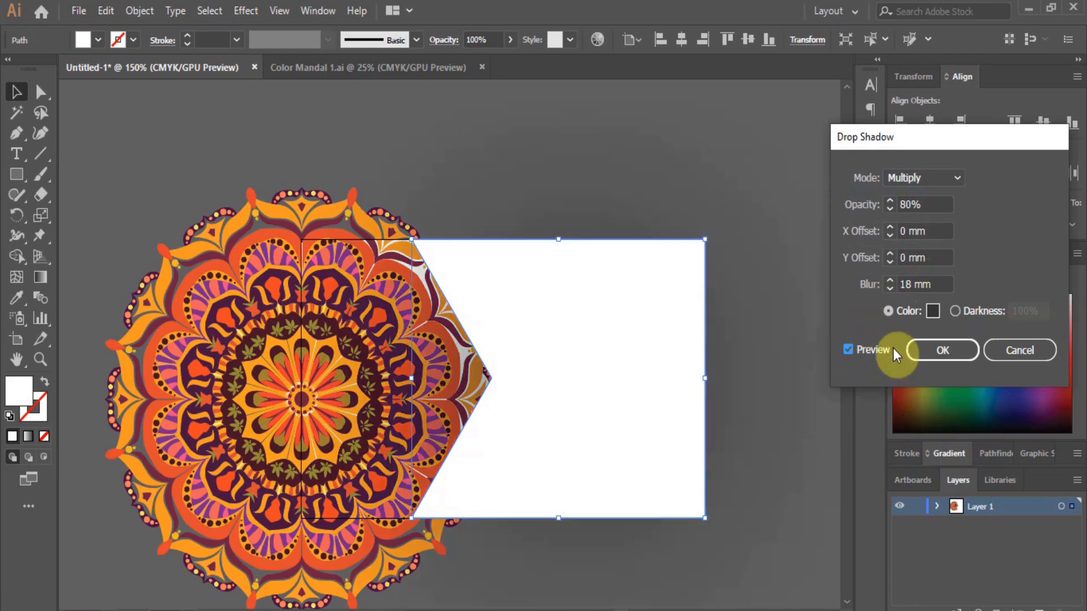
Set the shadow to 5 mm blur with -7 mm X and -3 mm Y offsets and apply it.
{"action": "left_click_drag", "start_coordinate": [936, 282], "coordinate": [828, 281]}
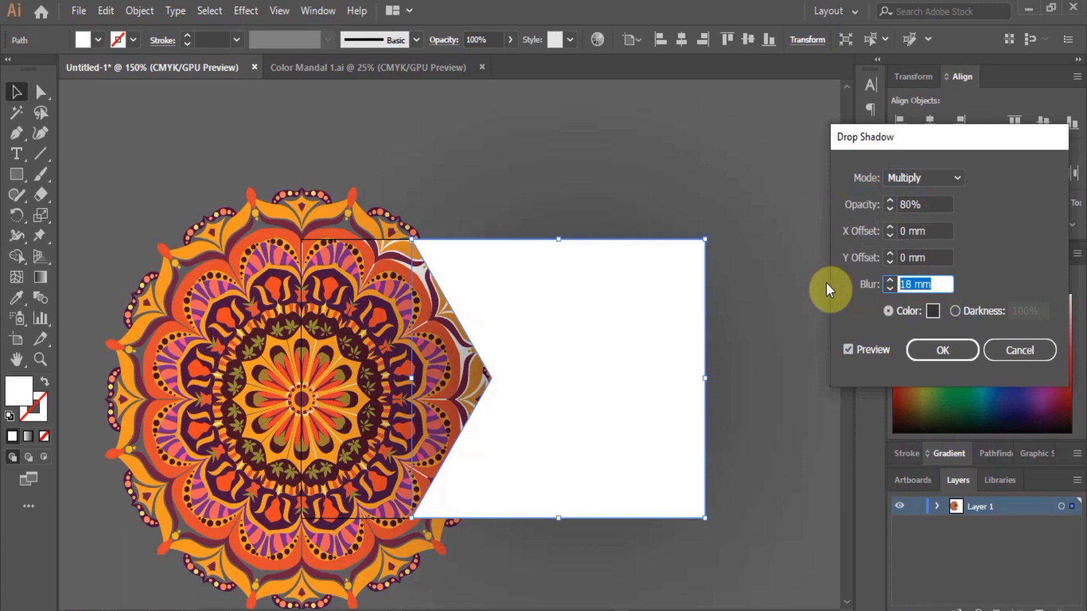
{"action": "type", "text": "5"}
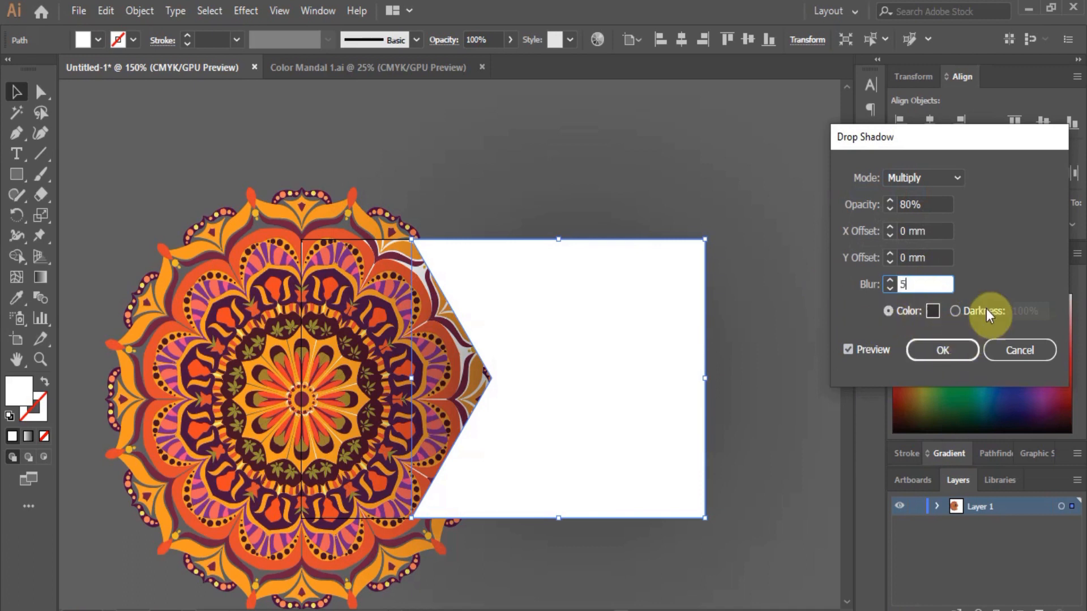
{"action": "left_click", "coordinate": [849, 349]}
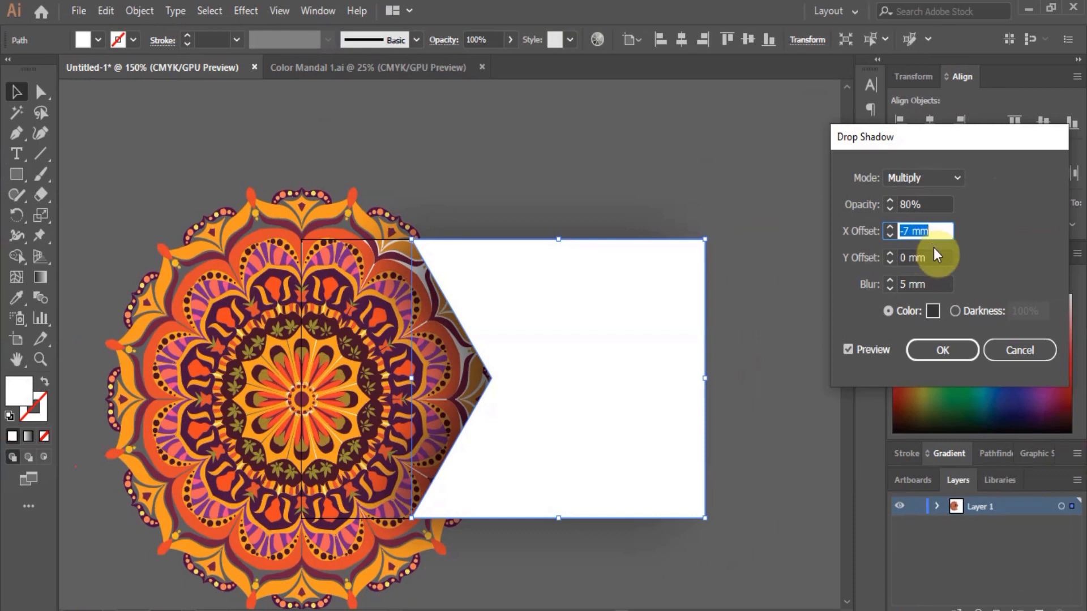
{"action": "key", "text": "Tab"}
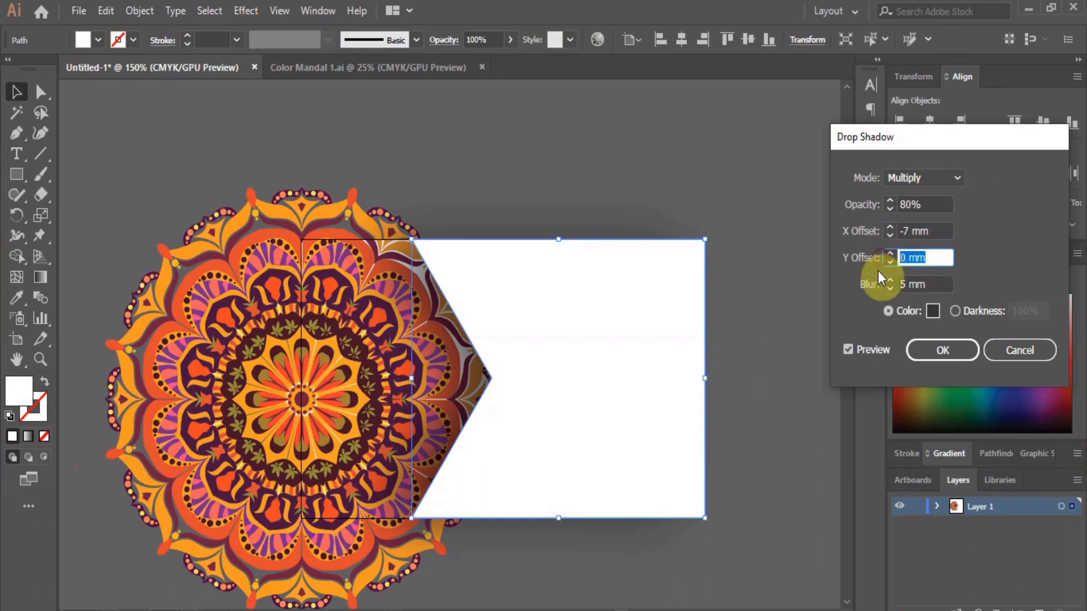
{"action": "key", "text": "Down"}
{"action": "key", "text": "Down"}
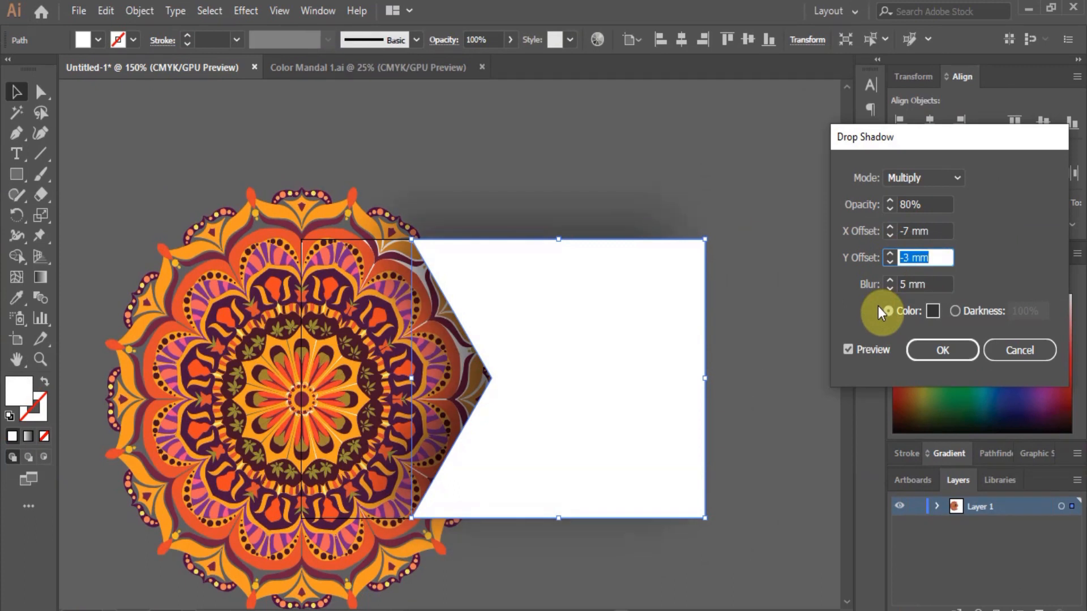
{"action": "left_click", "coordinate": [948, 354]}
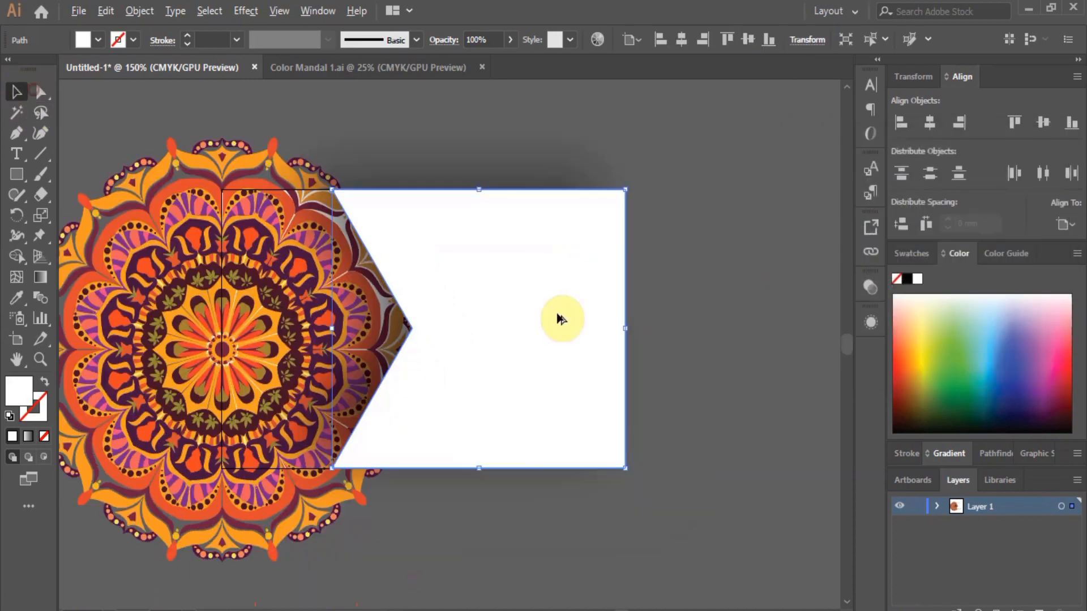
Lock Layer 1, add a new layer, and draw a 7 mm square above the card.
{"action": "left_click", "coordinate": [916, 506]}
{"action": "left_click", "coordinate": [1039, 606]}
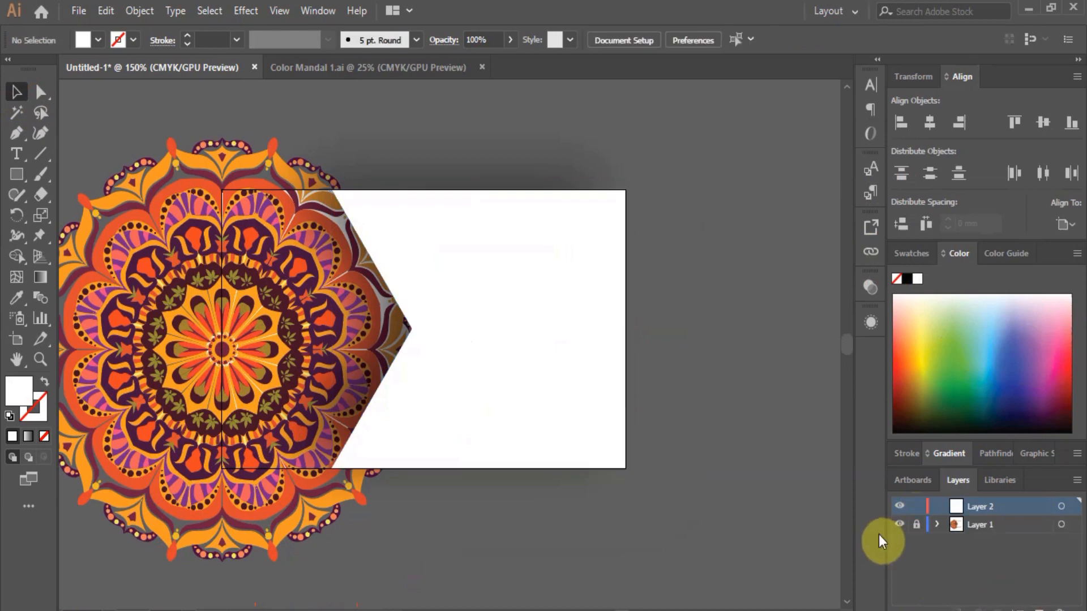
{"action": "key", "text": "m"}
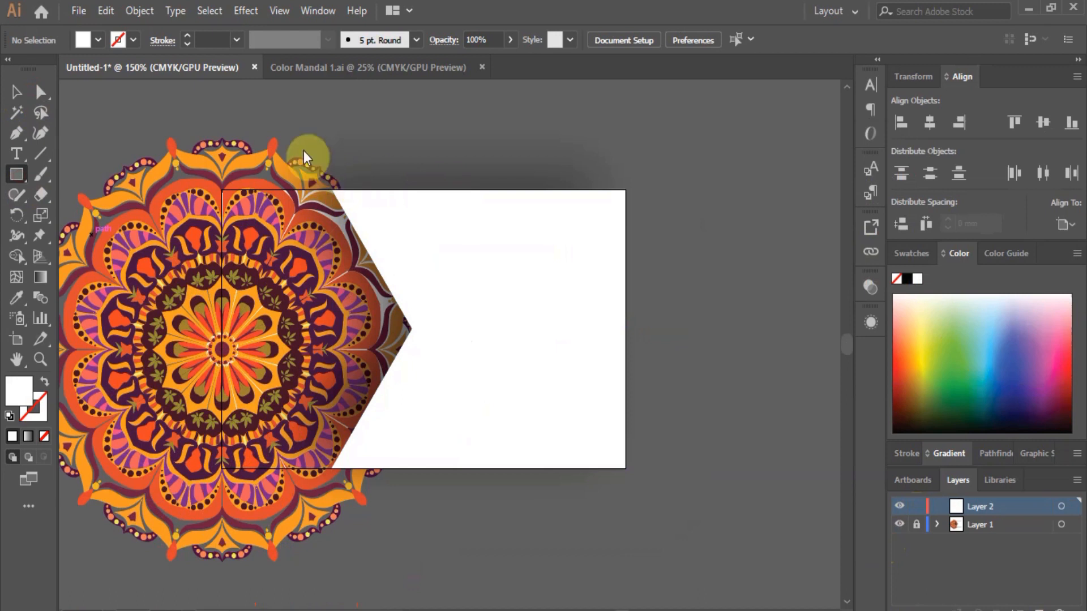
{"action": "left_click_drag", "start_coordinate": [419, 120], "coordinate": [461, 167]}
{"action": "left_click", "coordinate": [40, 92]}
Duplicate the square into a row of three and fill the first with the mandala's orange-red.
{"action": "key", "text": "v"}
{"action": "left_click_drag", "start_coordinate": [460, 148], "coordinate": [575, 148]}
{"action": "left_click", "coordinate": [673, 177]}
{"action": "left_click", "coordinate": [452, 144]}
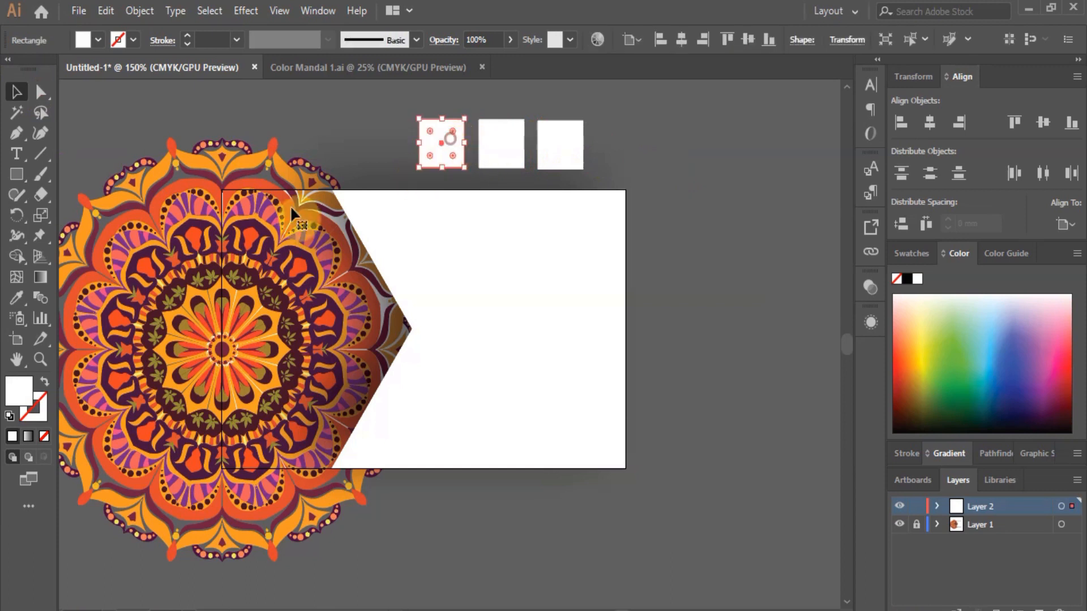
{"action": "left_click", "coordinate": [23, 295]}
{"action": "left_click", "coordinate": [88, 242]}
Eyedropper the mandala's orange into the second square and dark purple into the third.
{"action": "left_click", "coordinate": [39, 92]}
{"action": "left_click", "coordinate": [486, 150]}
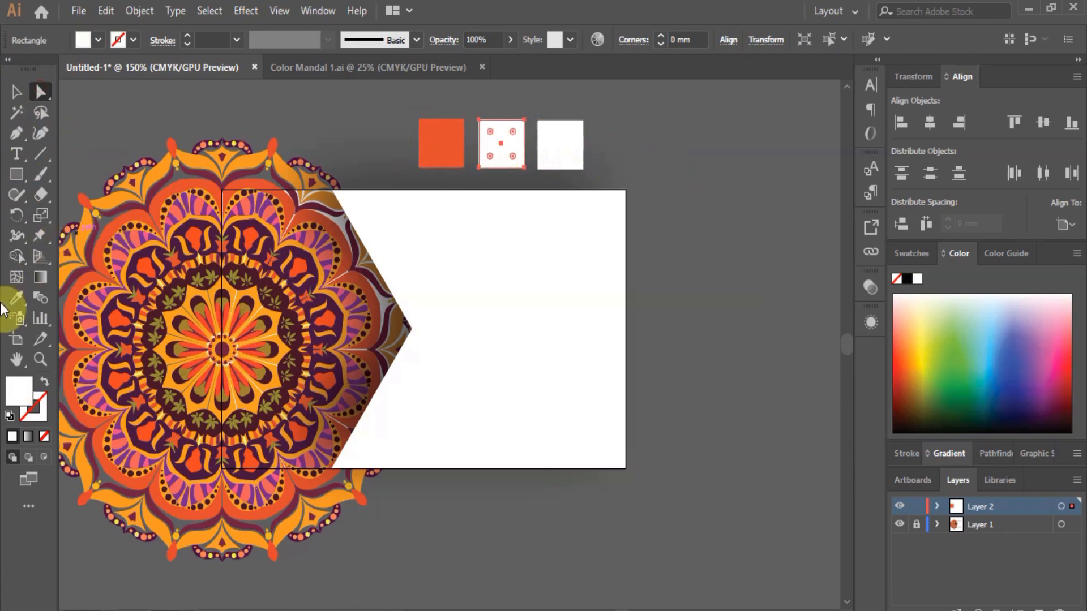
{"action": "left_click", "coordinate": [17, 297]}
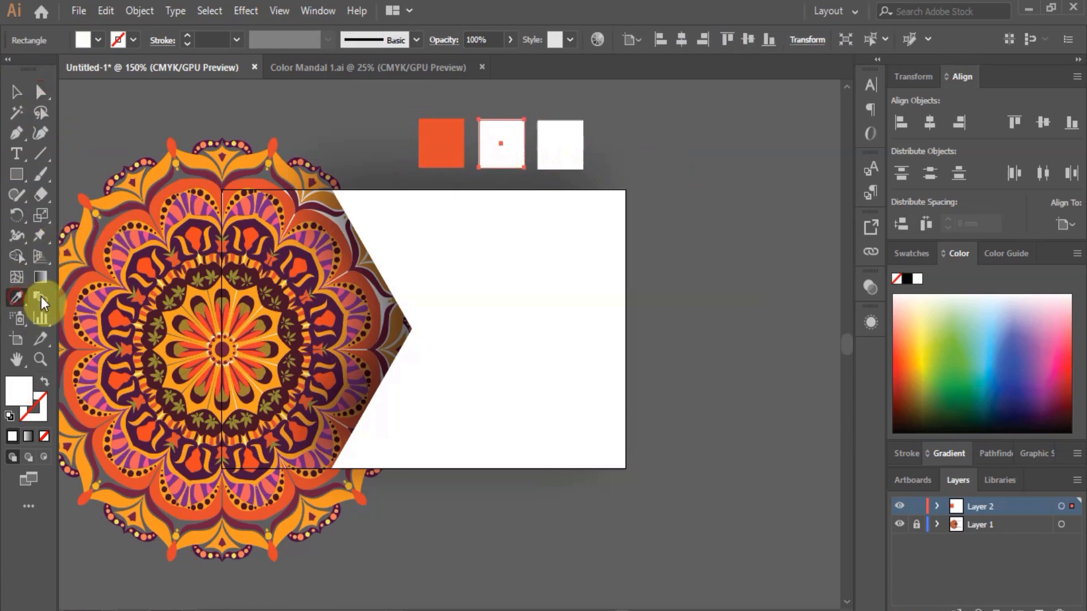
{"action": "left_click", "coordinate": [249, 161]}
{"action": "left_click", "coordinate": [40, 92]}
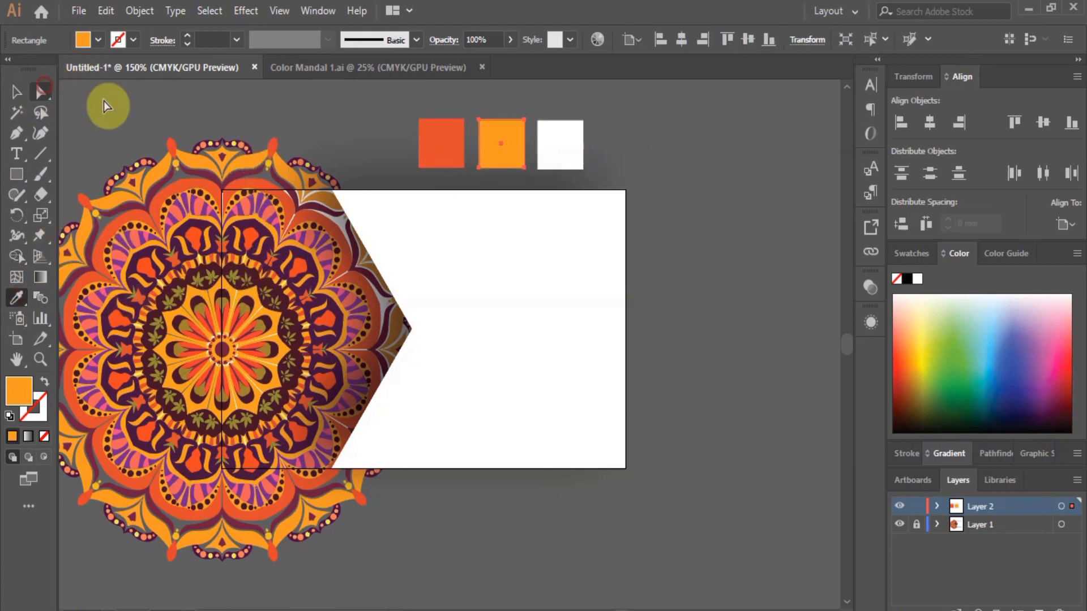
{"action": "left_click", "coordinate": [552, 141]}
{"action": "left_click", "coordinate": [15, 300]}
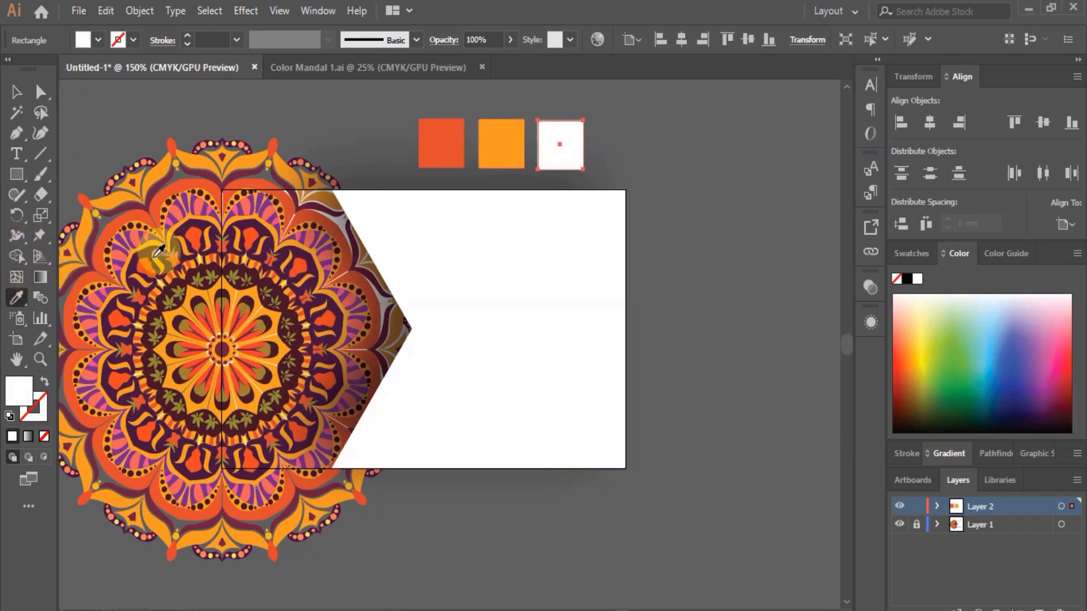
{"action": "left_click", "coordinate": [111, 348]}
{"action": "key", "text": "ctrl+minus"}
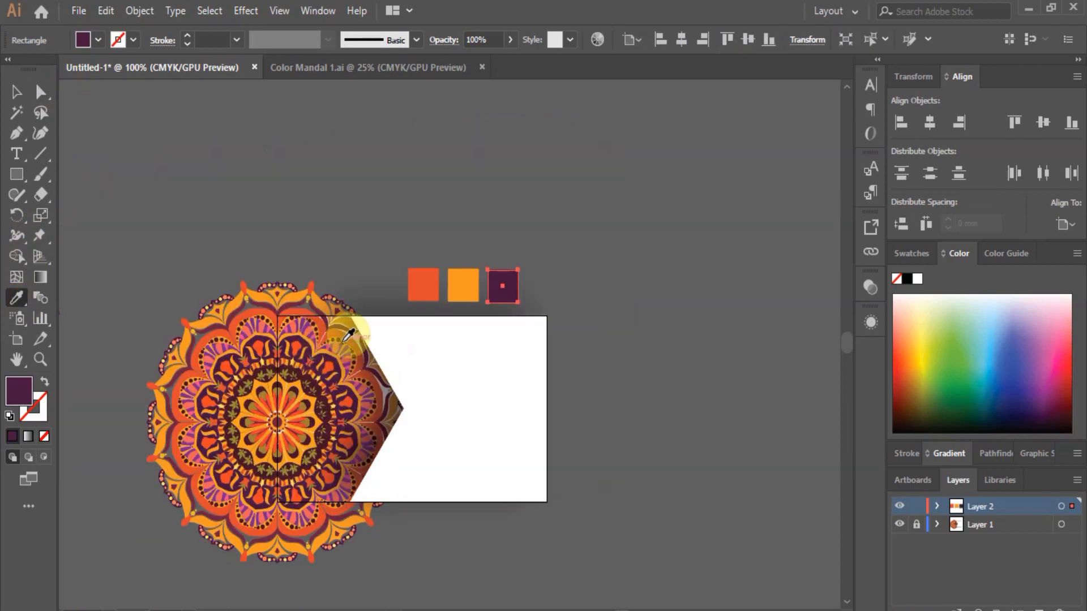
{"action": "left_click", "coordinate": [40, 92]}
{"action": "left_click", "coordinate": [206, 133]}
Add a fourth square beside the dark purple one and fill it with a brighter mandala purple.
{"action": "left_click", "coordinate": [503, 291]}
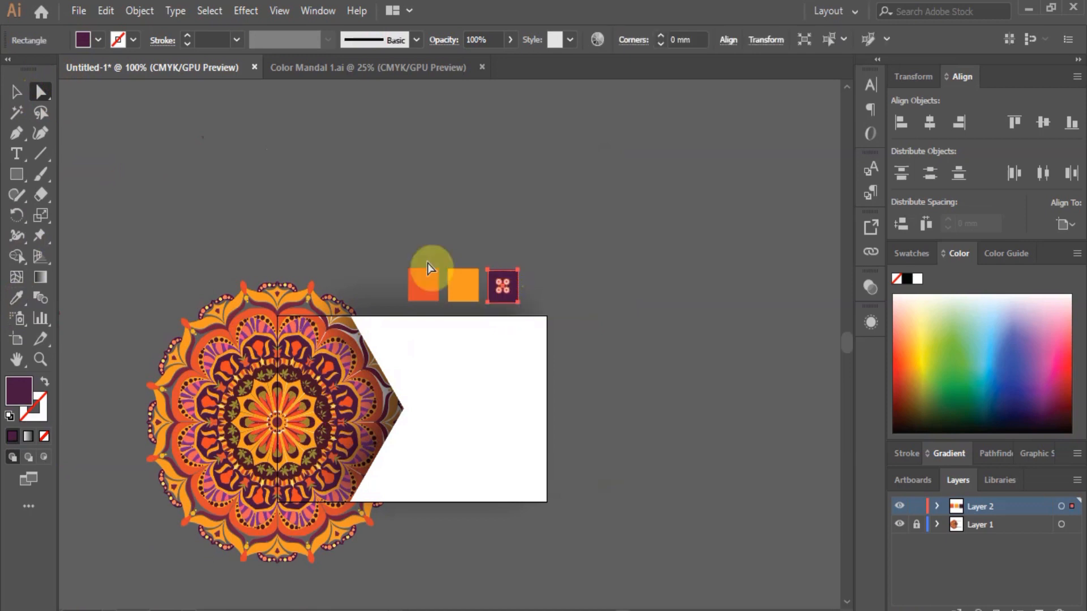
{"action": "left_click", "coordinate": [19, 91]}
{"action": "left_click_drag", "start_coordinate": [503, 300], "coordinate": [544, 295]}
{"action": "left_click", "coordinate": [17, 298]}
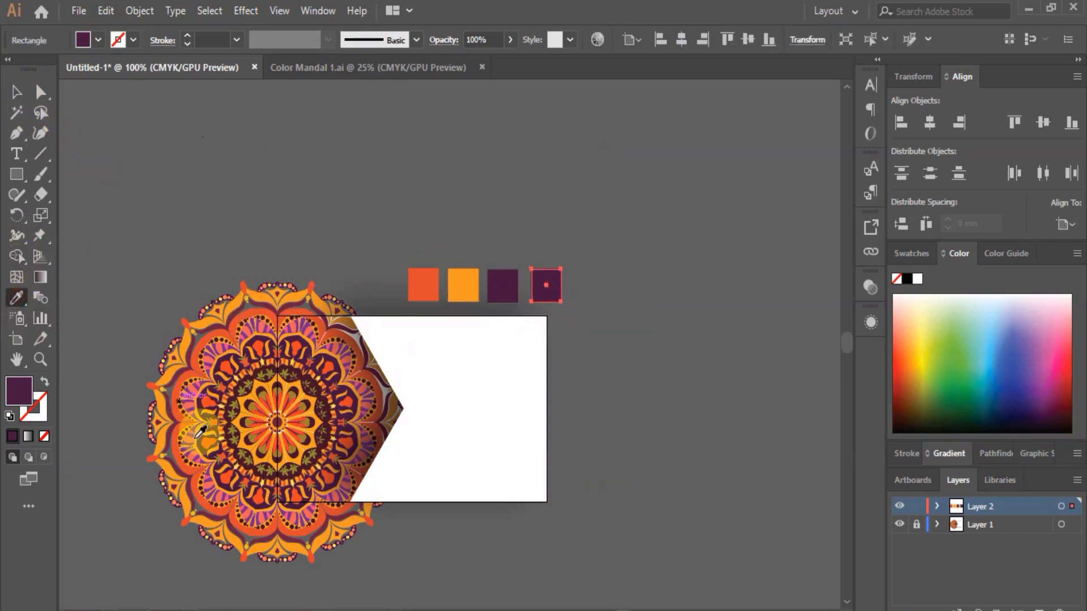
{"action": "scroll", "coordinate": [228, 509], "scroll_direction": "up", "scroll_amount": 3}
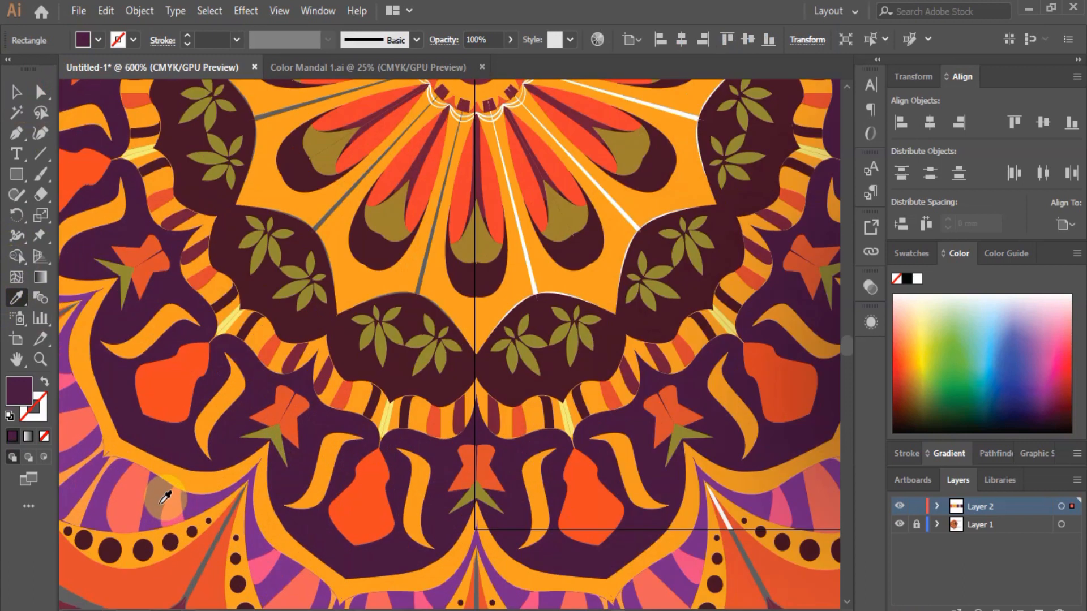
{"action": "left_click", "coordinate": [155, 495]}
{"action": "scroll", "coordinate": [181, 350], "scroll_direction": "down", "scroll_amount": 6}
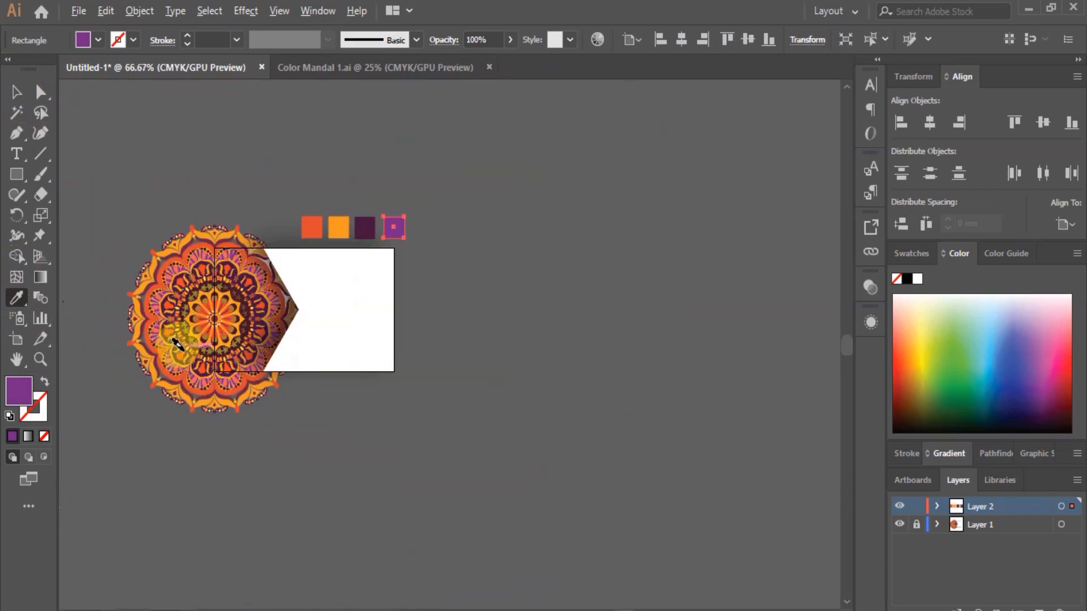
{"action": "scroll", "coordinate": [176, 347], "scroll_direction": "up", "scroll_amount": 1}
{"action": "left_click", "coordinate": [17, 94]}
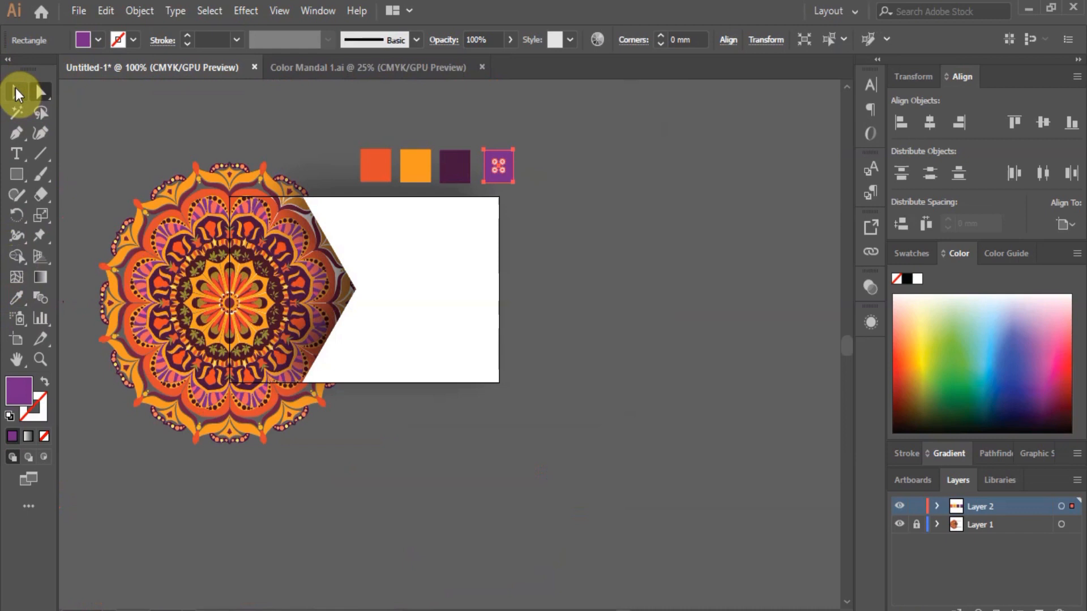
{"action": "left_click", "coordinate": [658, 293]}
{"action": "scroll", "coordinate": [326, 300], "scroll_direction": "up", "scroll_amount": 1}
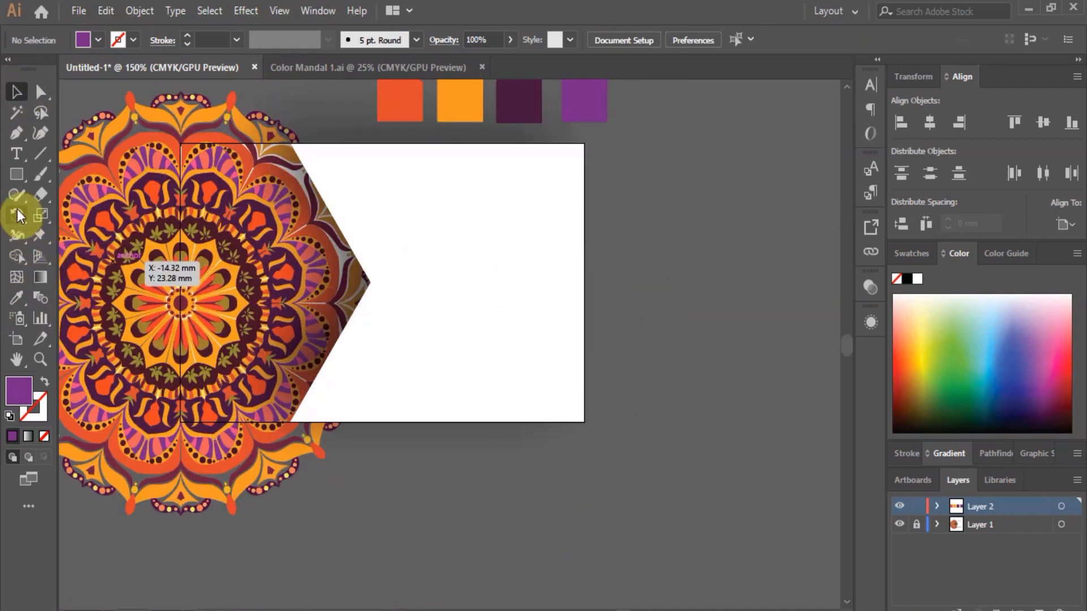
Draw a slanted band across the card's lower right with the Pen tool.
{"action": "left_click", "coordinate": [12, 138]}
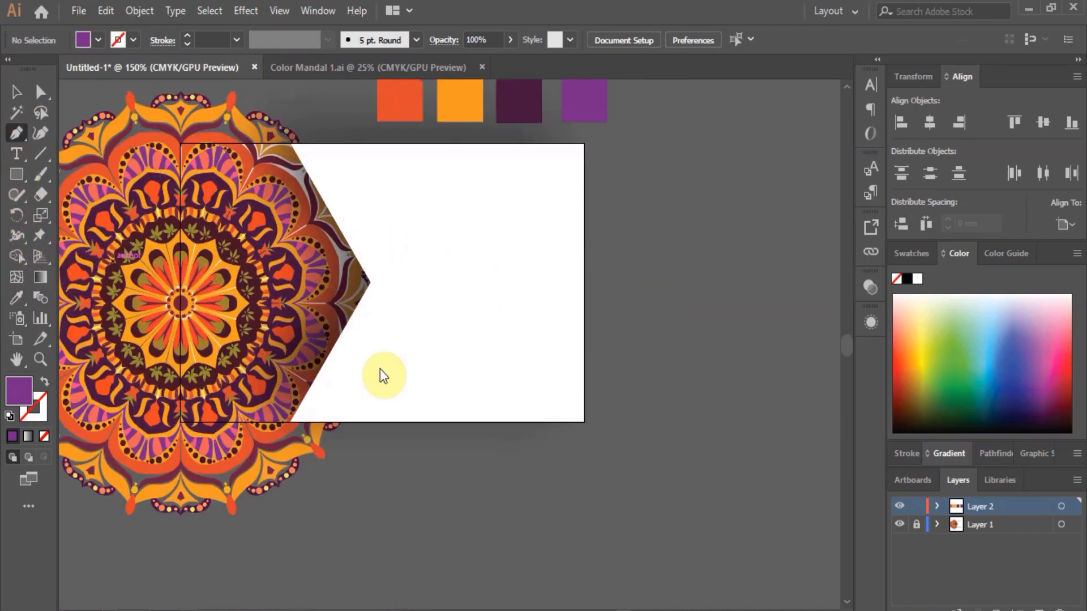
{"action": "left_click", "coordinate": [327, 422]}
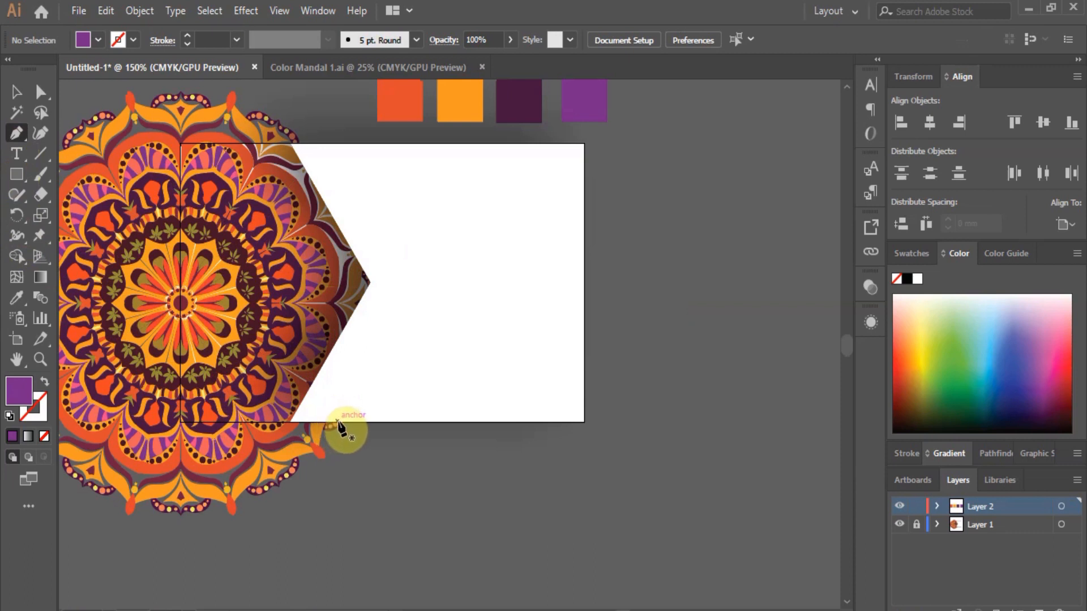
{"action": "left_click", "coordinate": [338, 422]}
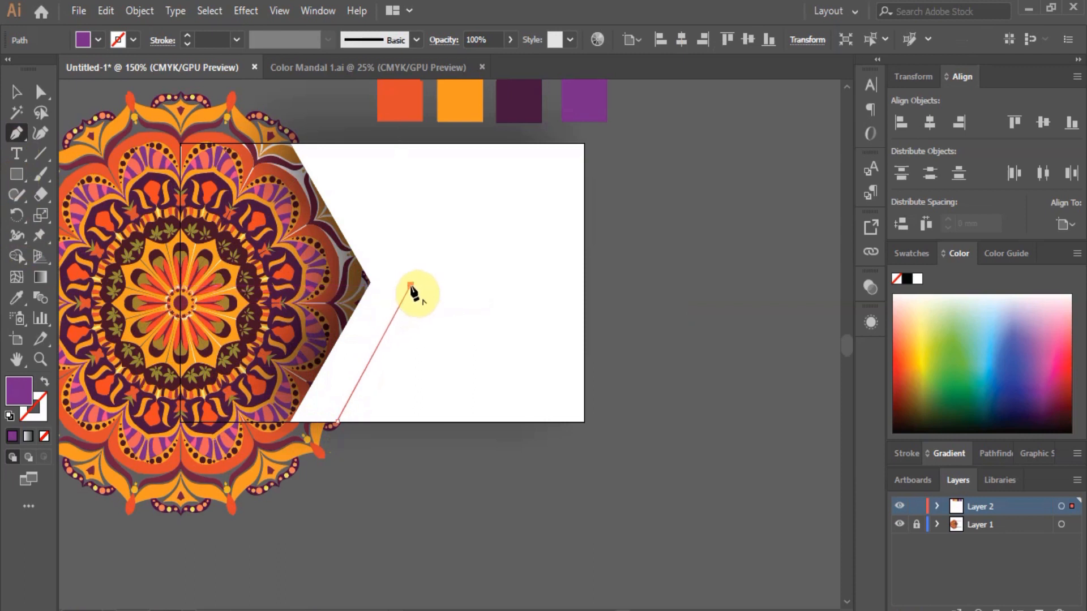
{"action": "left_click", "coordinate": [410, 285]}
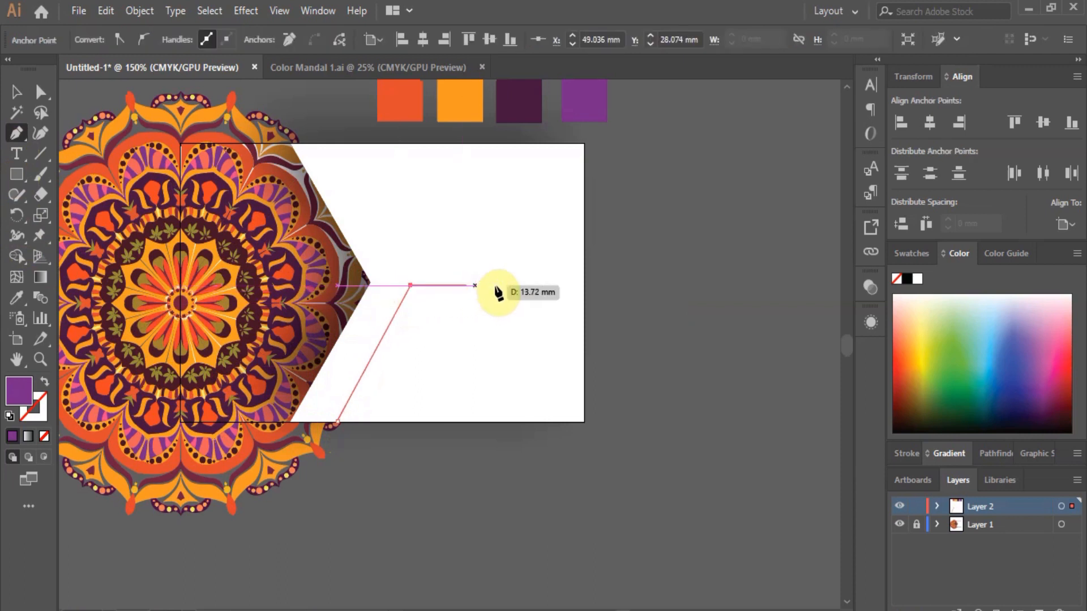
{"action": "left_click", "coordinate": [583, 286]}
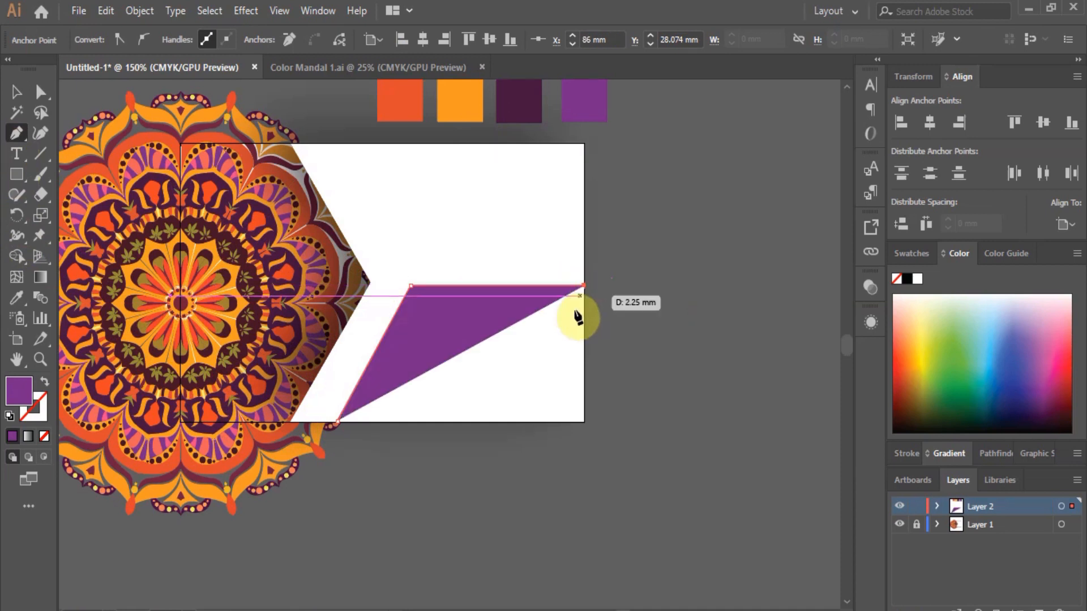
{"action": "left_click", "coordinate": [584, 422]}
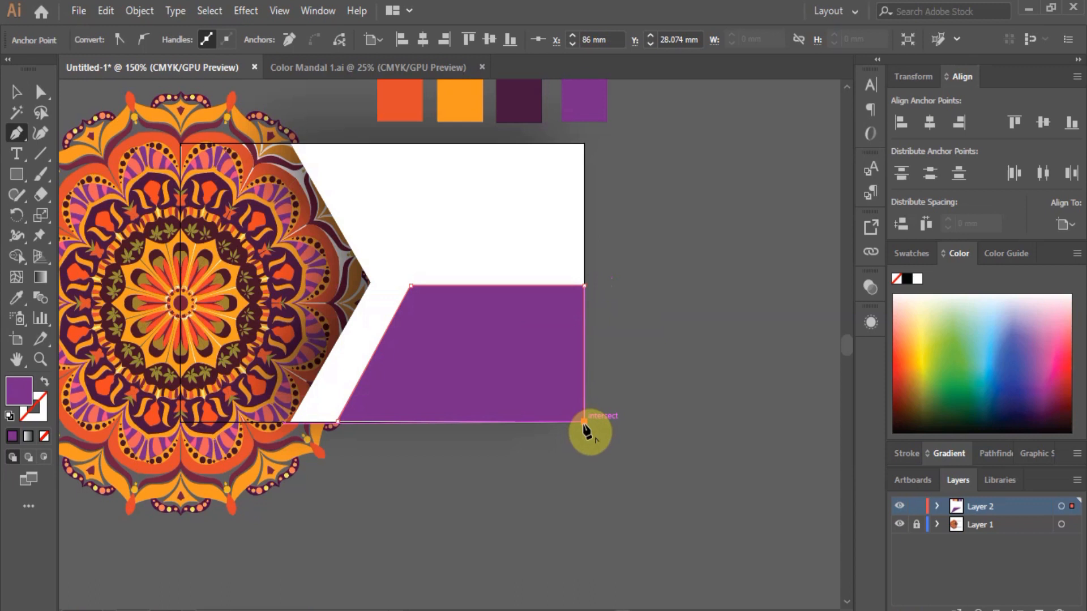
{"action": "scroll", "coordinate": [334, 430], "scroll_direction": "up", "scroll_amount": 5}
{"action": "left_click", "coordinate": [349, 350]}
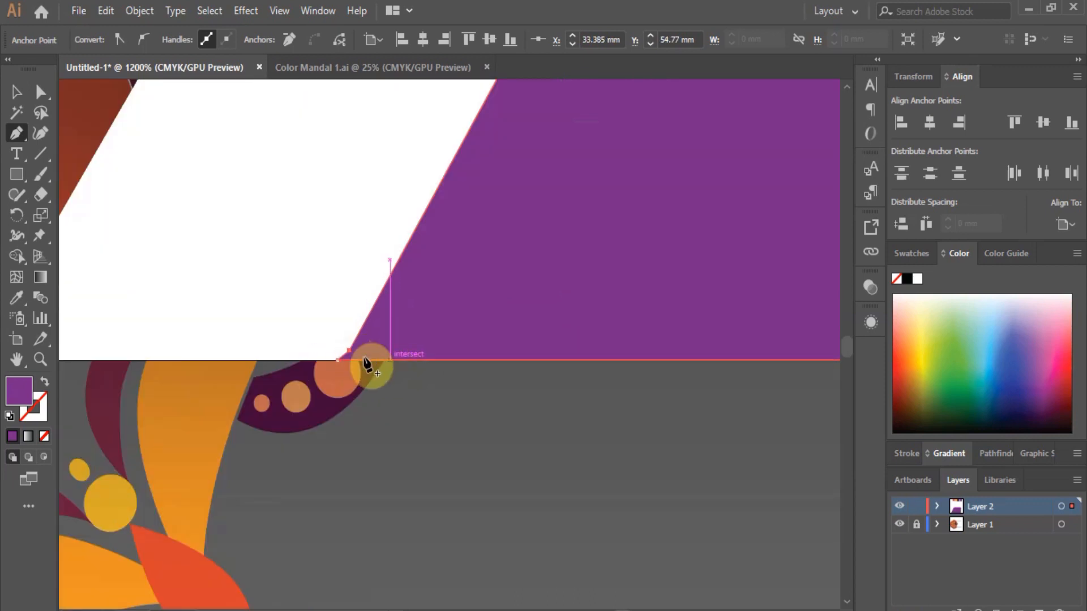
Nudge the band's bottom corner right to align with the card edge, then select the band.
{"action": "left_click", "coordinate": [40, 99]}
{"action": "scroll", "coordinate": [343, 351], "scroll_direction": "up", "scroll_amount": 3}
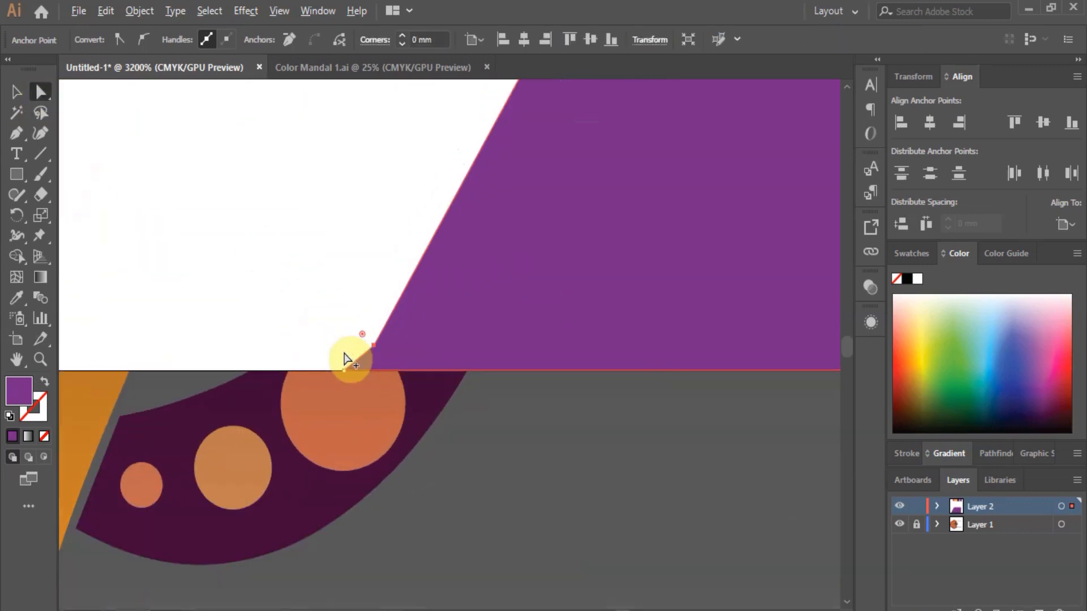
{"action": "left_click_drag", "start_coordinate": [344, 372], "coordinate": [358, 368]}
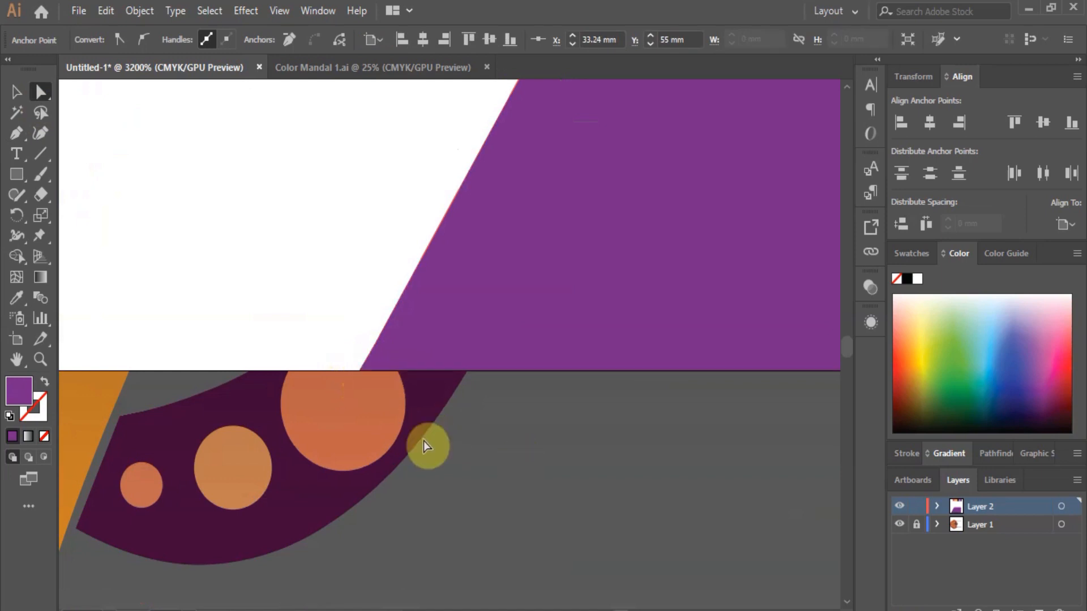
{"action": "left_click", "coordinate": [423, 441]}
{"action": "scroll", "coordinate": [423, 441], "scroll_direction": "down", "scroll_amount": 11}
{"action": "scroll", "coordinate": [569, 388], "scroll_direction": "up", "scroll_amount": 2}
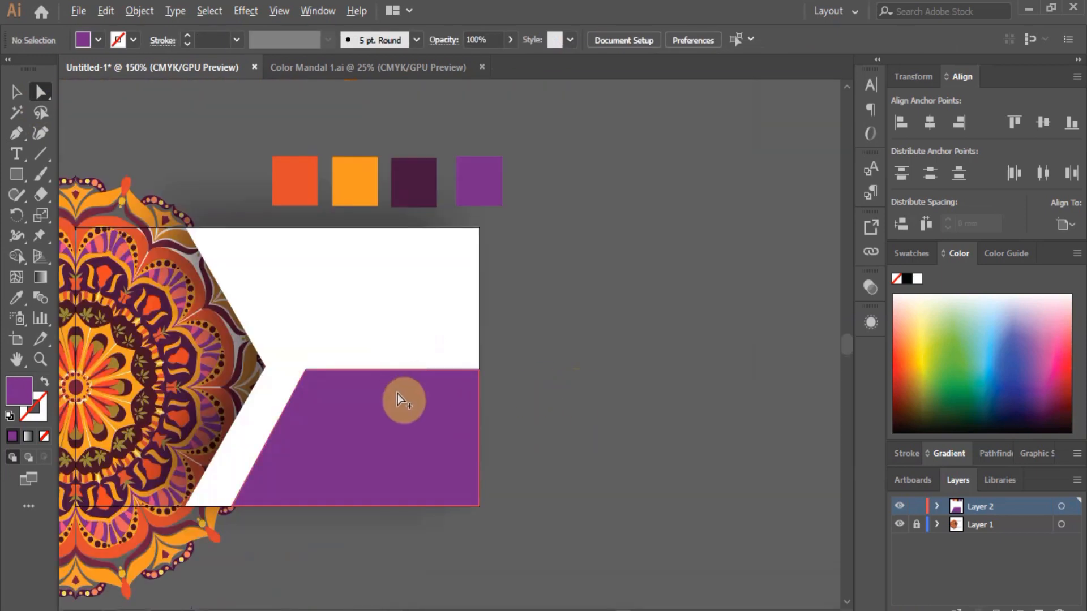
{"action": "scroll", "coordinate": [397, 400], "scroll_direction": "up", "scroll_amount": 3}
{"action": "left_click", "coordinate": [369, 396]}
{"action": "scroll", "coordinate": [460, 409], "scroll_direction": "down", "scroll_amount": 5}
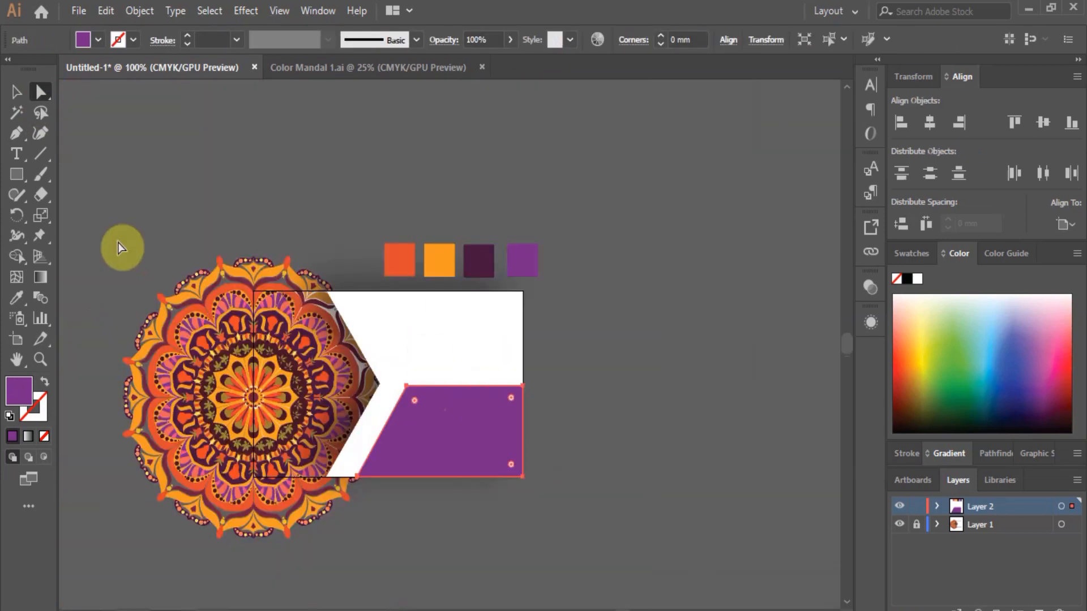
Colour the band with the orange swatch using the Eyedropper.
{"action": "left_click", "coordinate": [13, 291]}
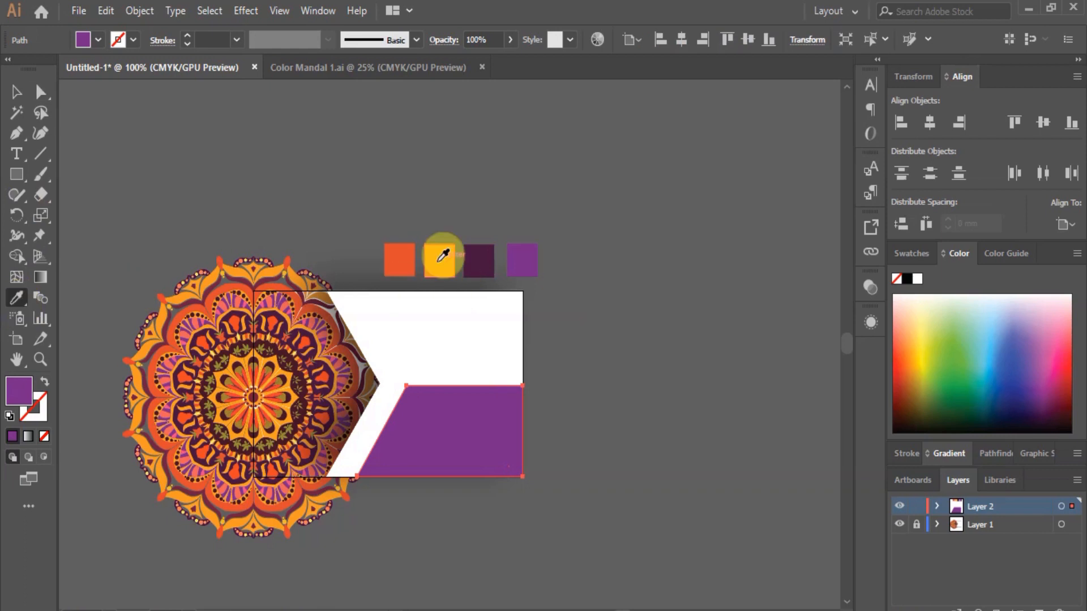
{"action": "left_click", "coordinate": [439, 255]}
{"action": "left_click", "coordinate": [43, 97]}
{"action": "left_click", "coordinate": [620, 403]}
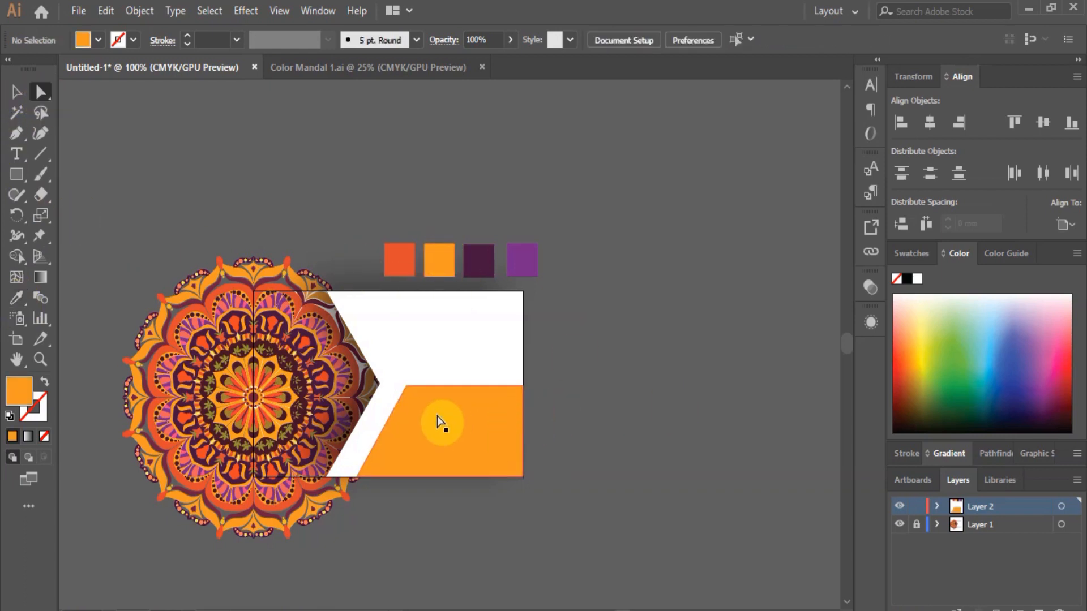
Make a copy of the orange band shifted left, slightly taller, sent one step backward.
{"action": "scroll", "coordinate": [419, 411], "scroll_direction": "up", "scroll_amount": 1}
{"action": "left_click_drag", "start_coordinate": [428, 425], "coordinate": [417, 423]}
{"action": "key", "text": "v"}
{"action": "left_click_drag", "start_coordinate": [439, 378], "coordinate": [441, 379]}
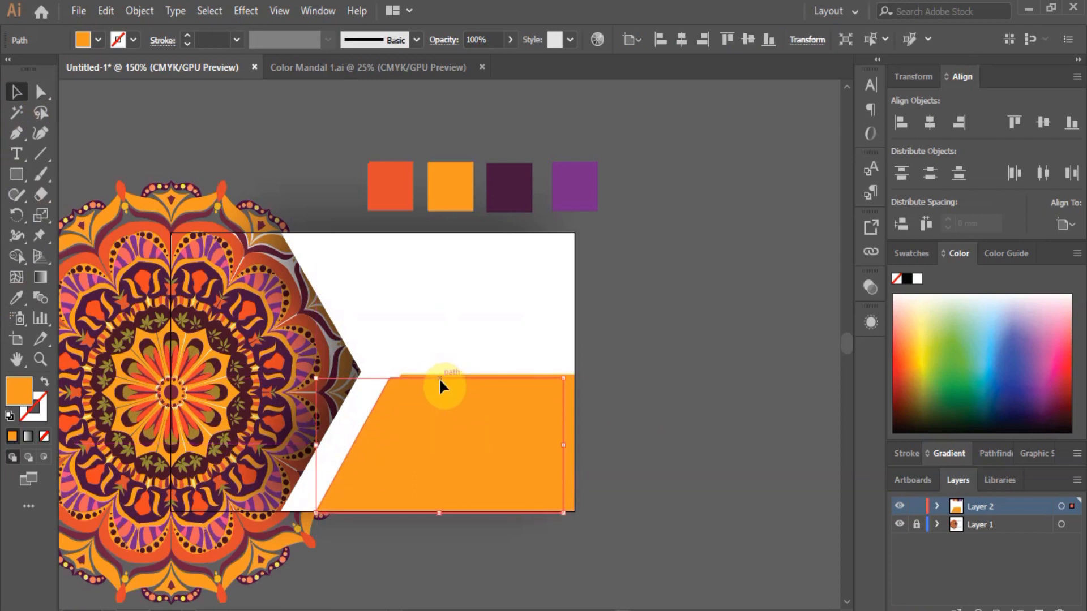
{"action": "right_click", "coordinate": [490, 403]}
{"action": "mouse_move", "coordinate": [557, 315]}
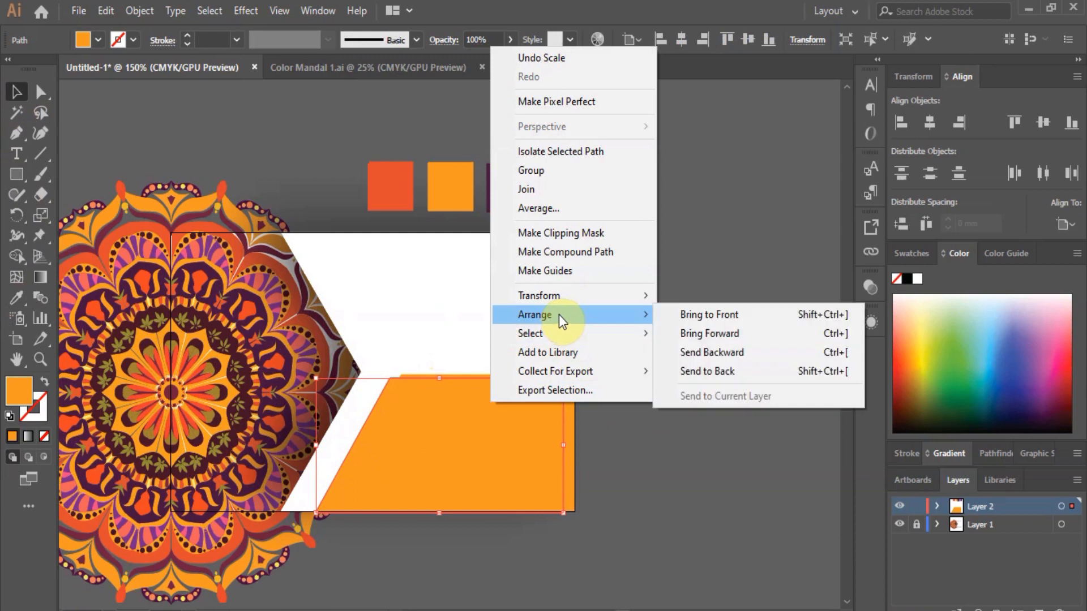
{"action": "left_click", "coordinate": [730, 354]}
{"action": "left_click", "coordinate": [650, 400]}
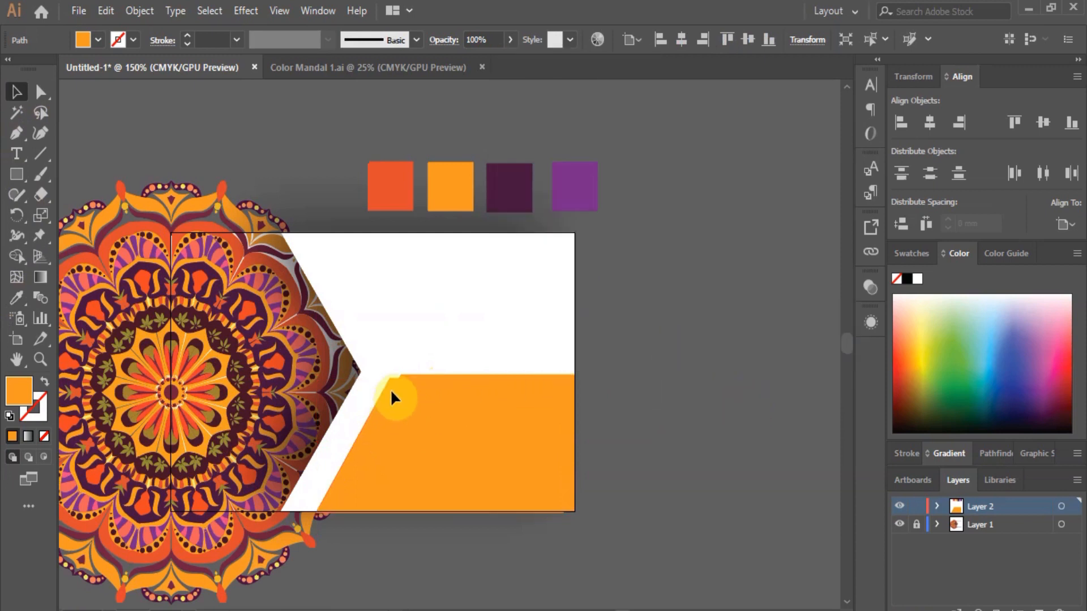
Lower the copy's opacity to 32% so it shows as a pale strip, then reselect the main band.
{"action": "left_click", "coordinate": [405, 385]}
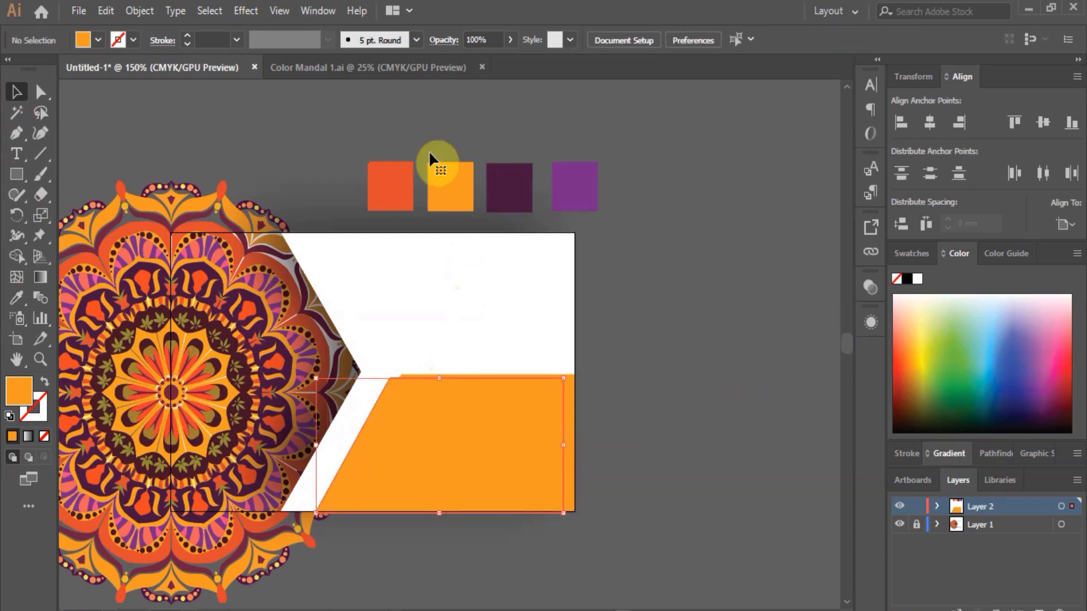
{"action": "left_click", "coordinate": [508, 41]}
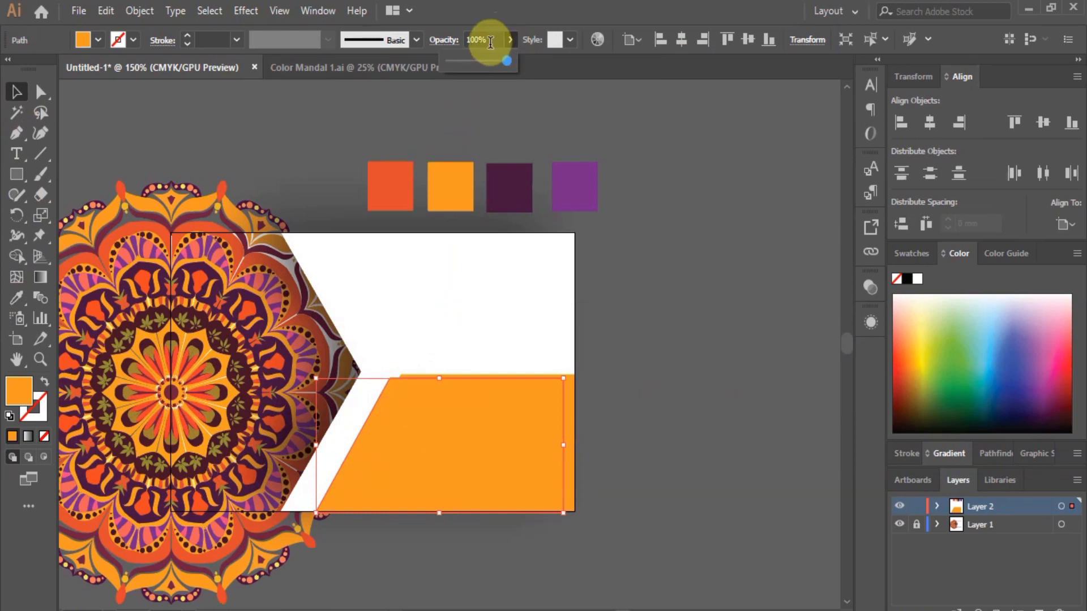
{"action": "left_click", "coordinate": [478, 61]}
{"action": "left_click", "coordinate": [467, 60]}
{"action": "left_click", "coordinate": [40, 92]}
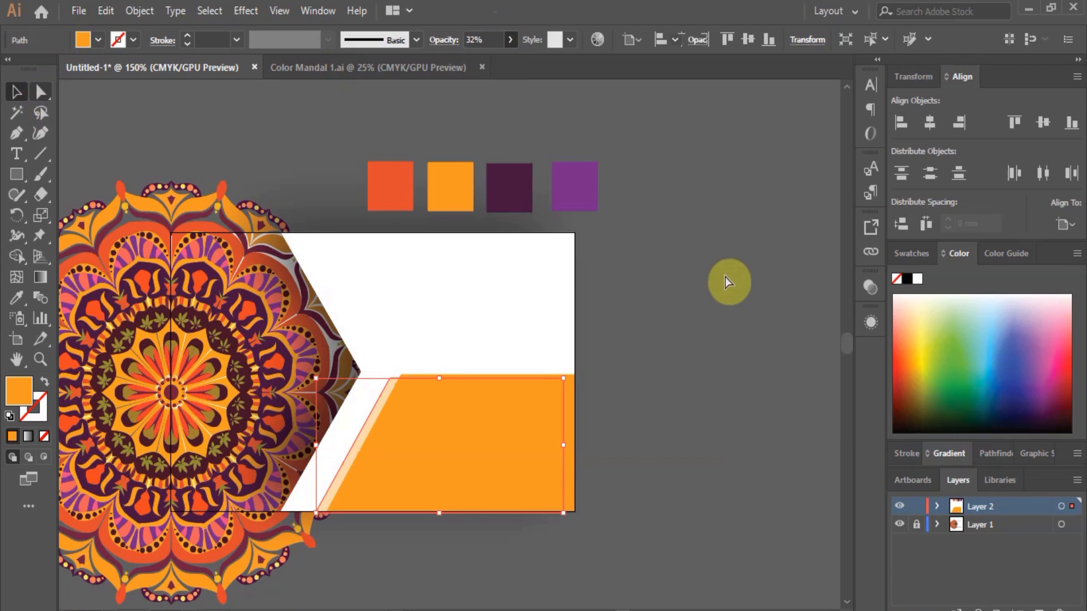
{"action": "left_click", "coordinate": [725, 277]}
{"action": "left_click", "coordinate": [441, 399]}
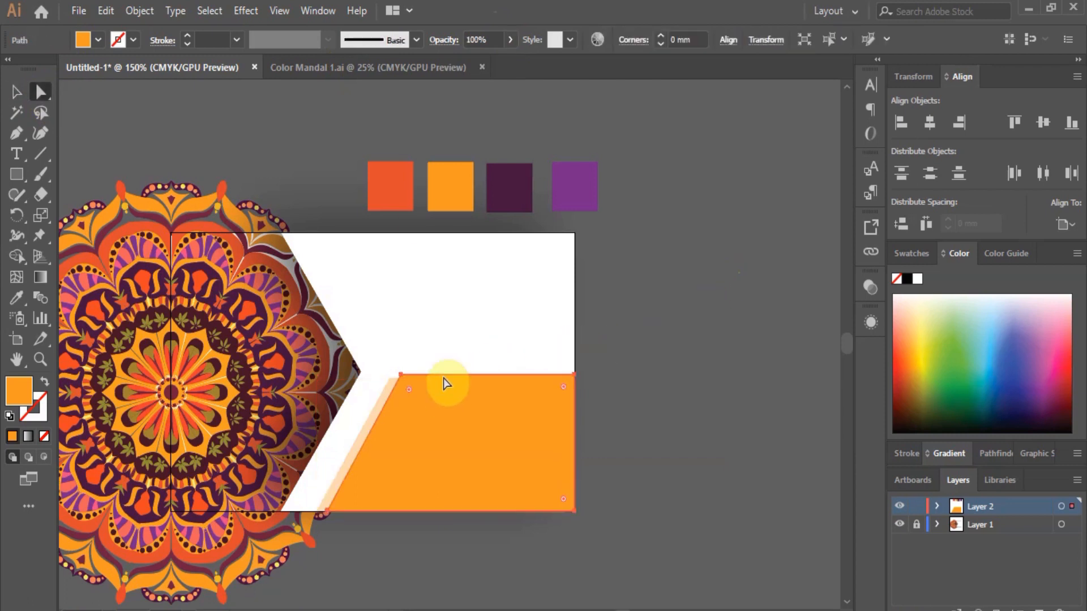
{"action": "left_click", "coordinate": [28, 95]}
{"action": "left_click", "coordinate": [246, 11]}
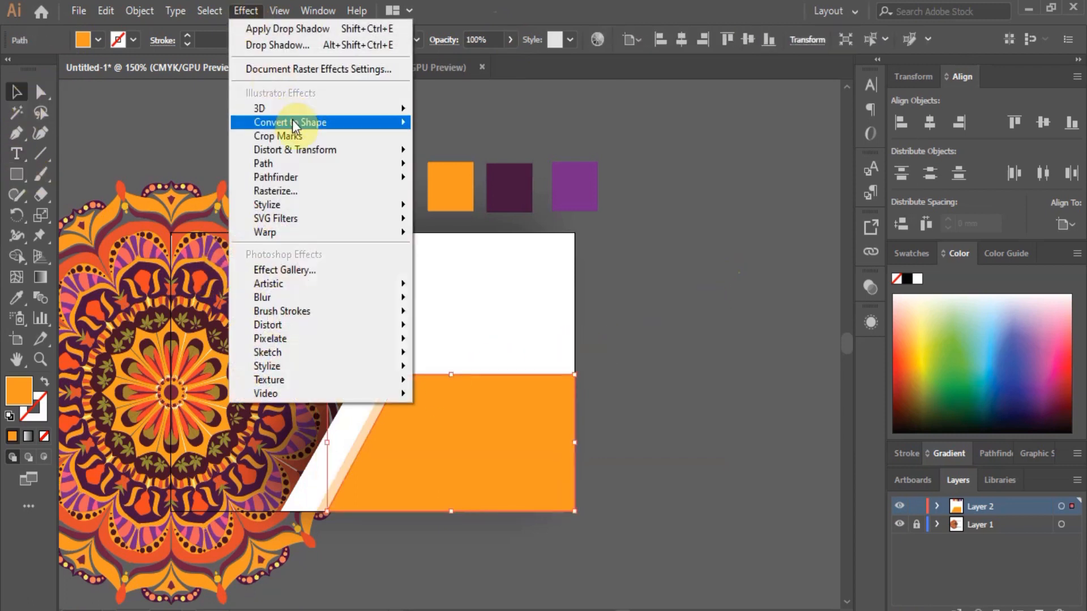
Give the orange band a Drop Shadow with 0 mm X offset, 6 mm Y offset and 5 mm blur.
{"action": "mouse_move", "coordinate": [324, 202]}
{"action": "left_click", "coordinate": [433, 208]}
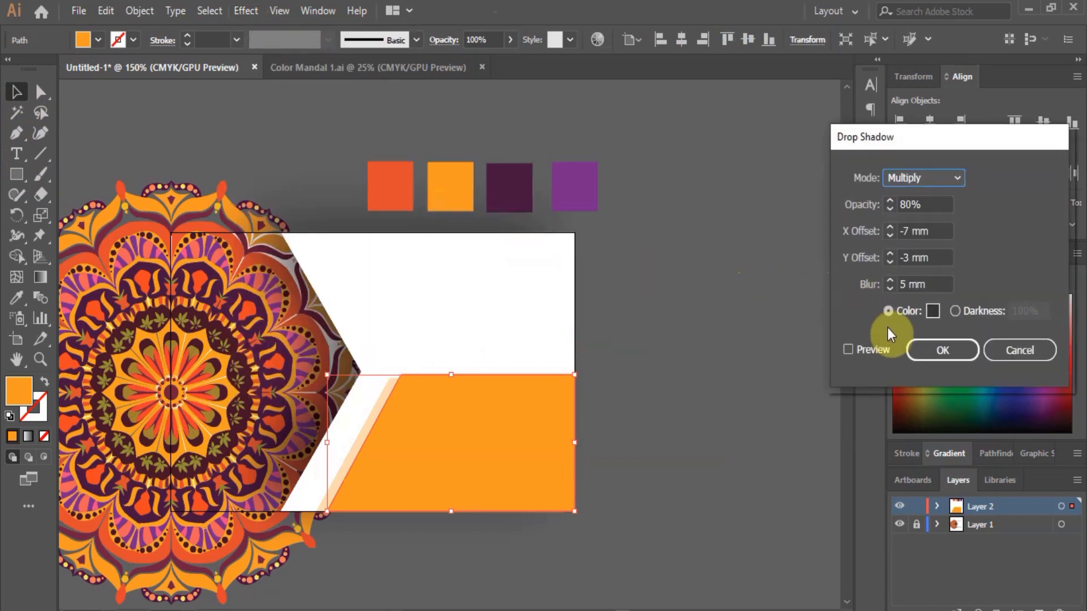
{"action": "left_click", "coordinate": [848, 349]}
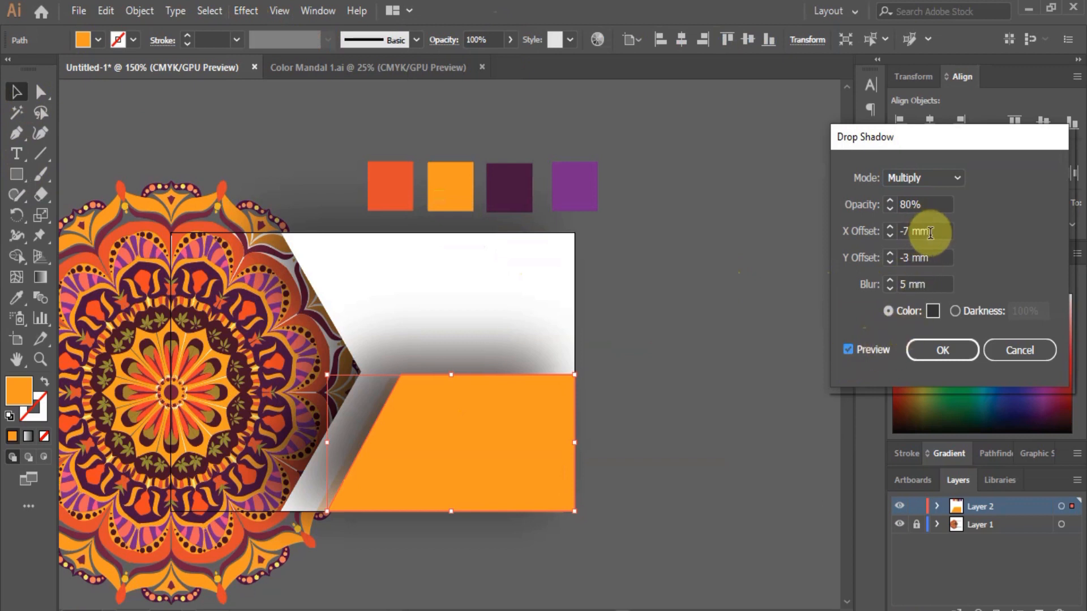
{"action": "left_click_drag", "start_coordinate": [930, 232], "coordinate": [846, 232]}
{"action": "type", "text": "0"}
{"action": "left_click_drag", "start_coordinate": [937, 259], "coordinate": [875, 258]}
{"action": "type", "text": "6"}
{"action": "left_click_drag", "start_coordinate": [928, 285], "coordinate": [855, 299]}
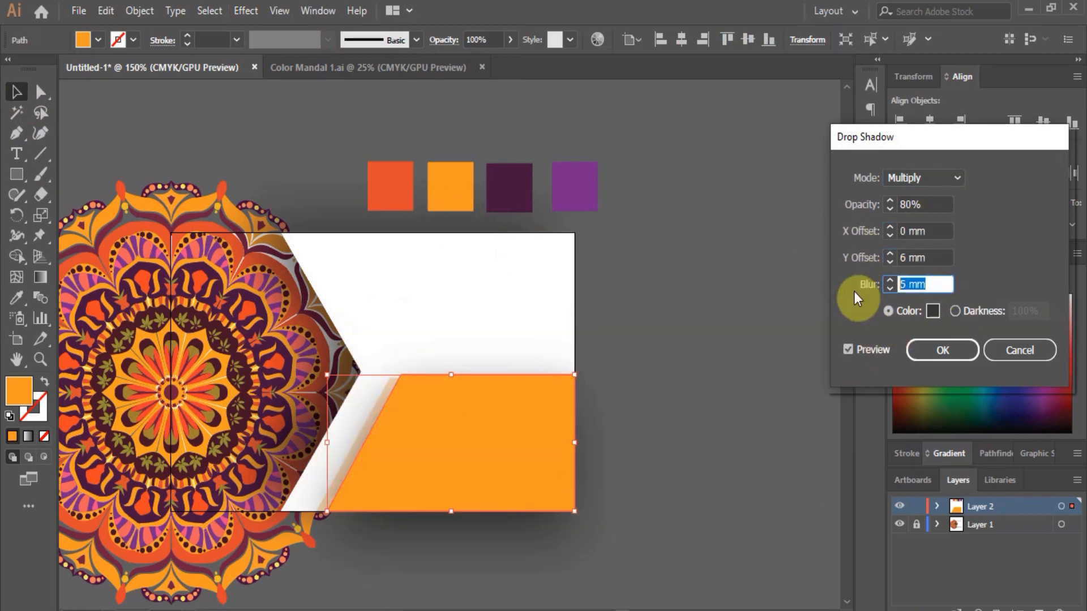
{"action": "left_click", "coordinate": [959, 351]}
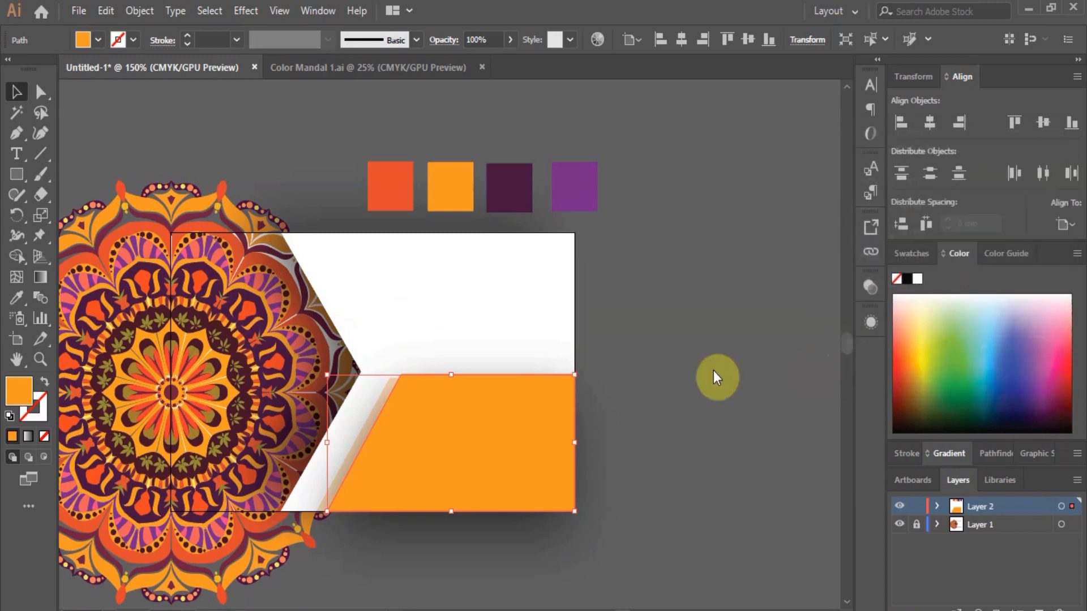
{"action": "left_click", "coordinate": [670, 375]}
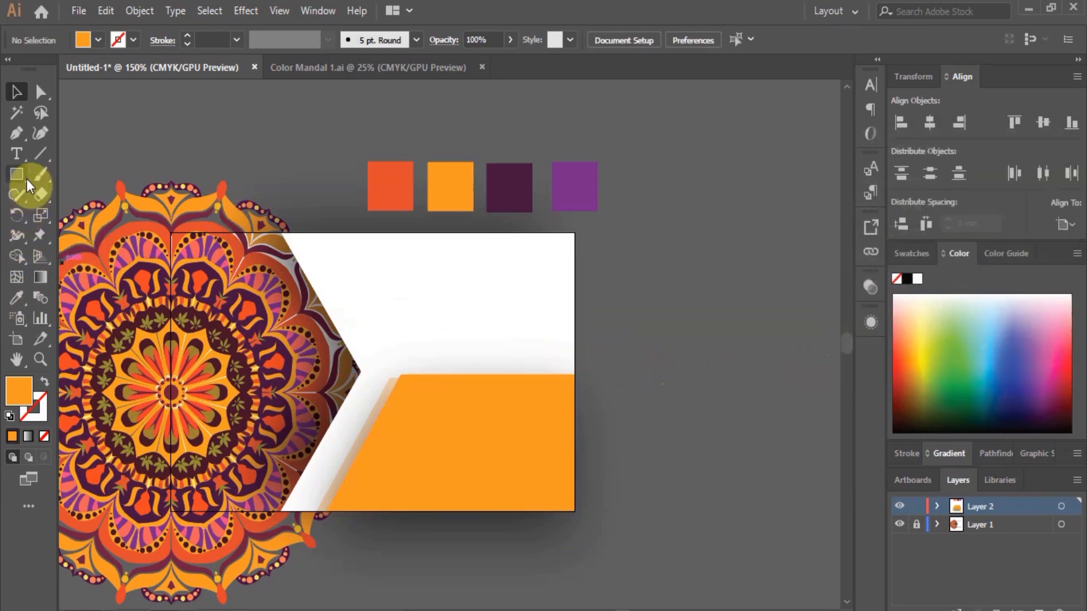
Type the cardholder's full name near the card's top and nudge it slightly left and down.
{"action": "left_click", "coordinate": [388, 261]}
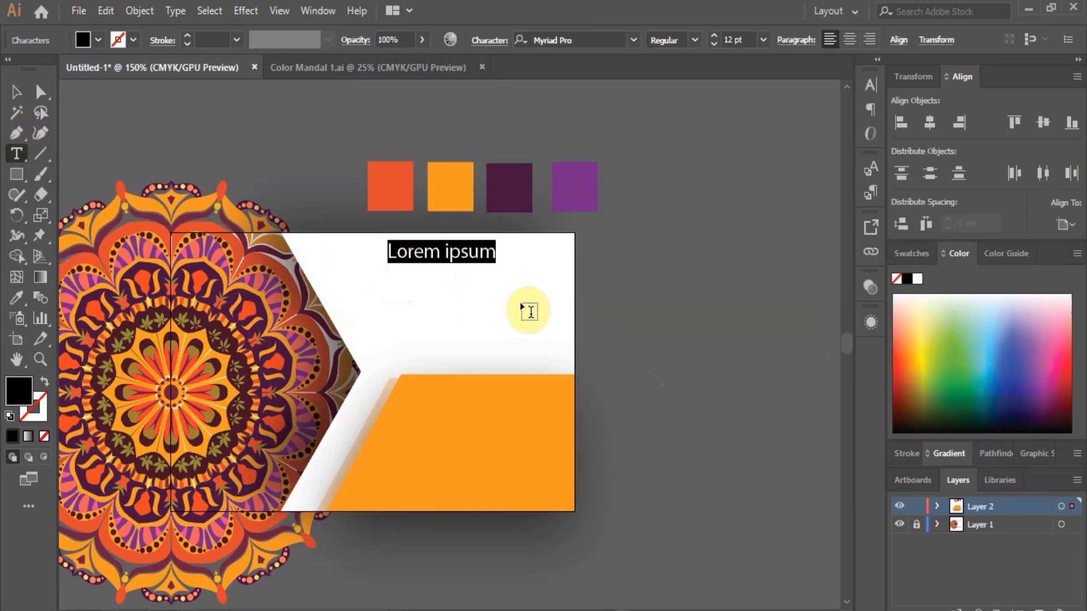
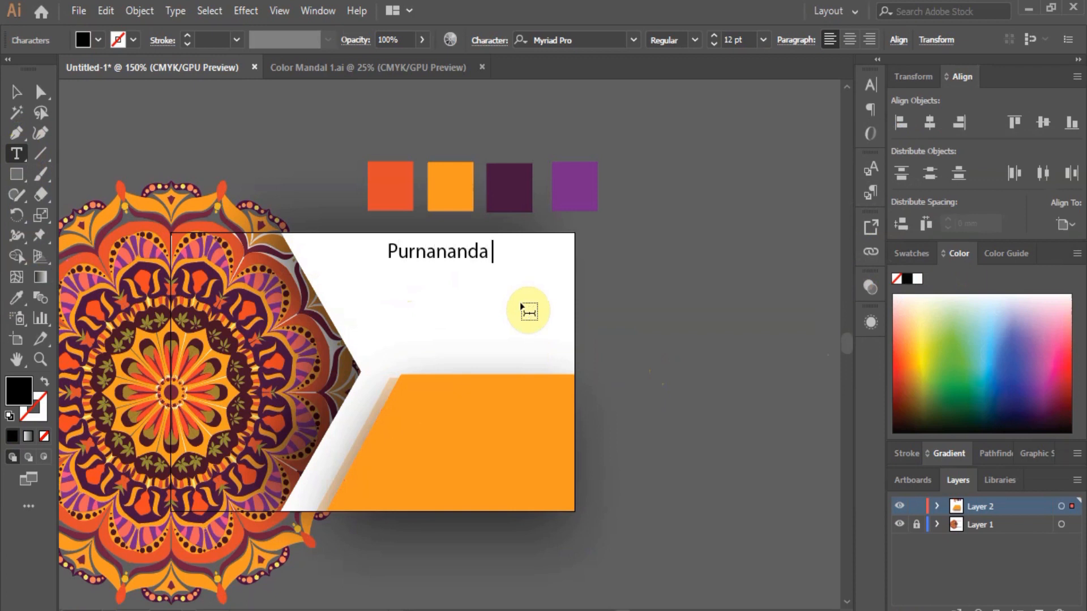
{"action": "key", "text": "ctrl+plus"}
{"action": "left_click", "coordinate": [17, 92]}
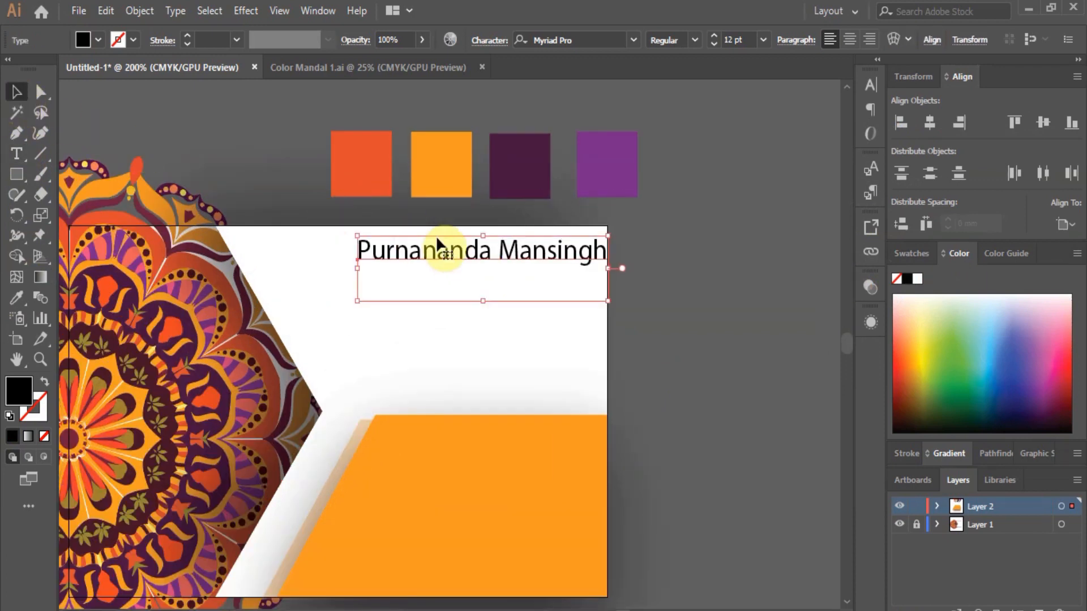
{"action": "left_click_drag", "start_coordinate": [441, 254], "coordinate": [421, 267]}
Set the name in Humnst777 BlkCn BT Black and drag a duplicate just below it.
{"action": "key", "text": "t"}
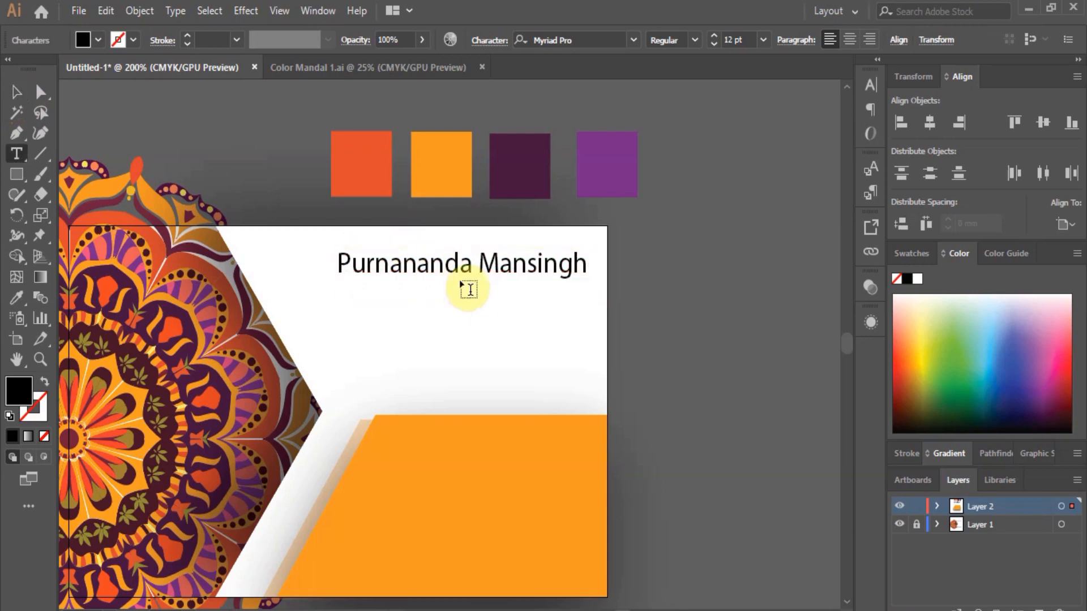
{"action": "key", "text": "Escape"}
{"action": "double_click", "coordinate": [410, 260]}
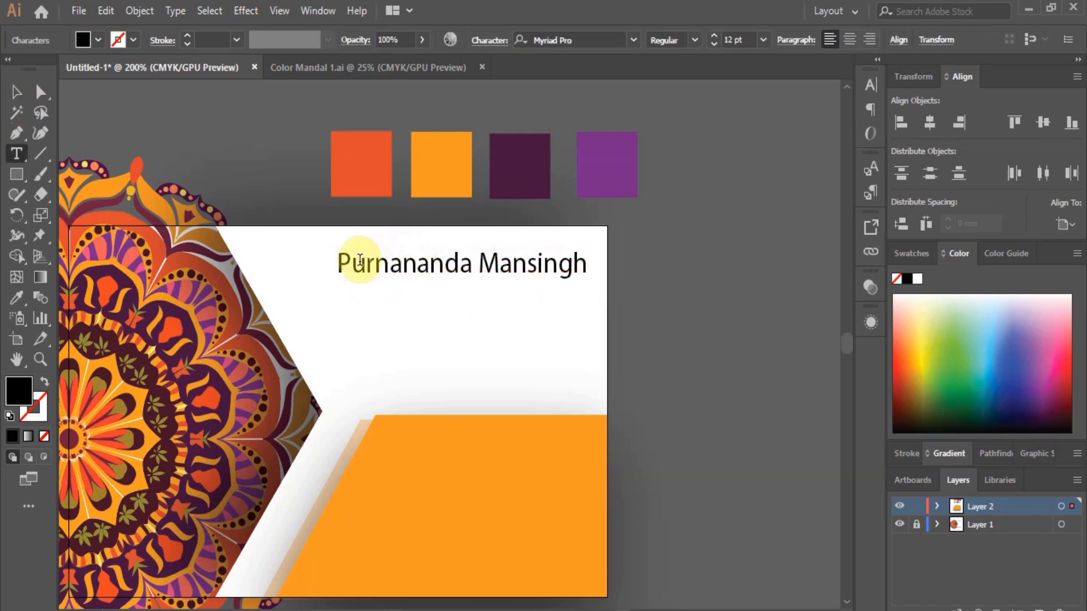
{"action": "left_click_drag", "start_coordinate": [338, 262], "coordinate": [587, 267]}
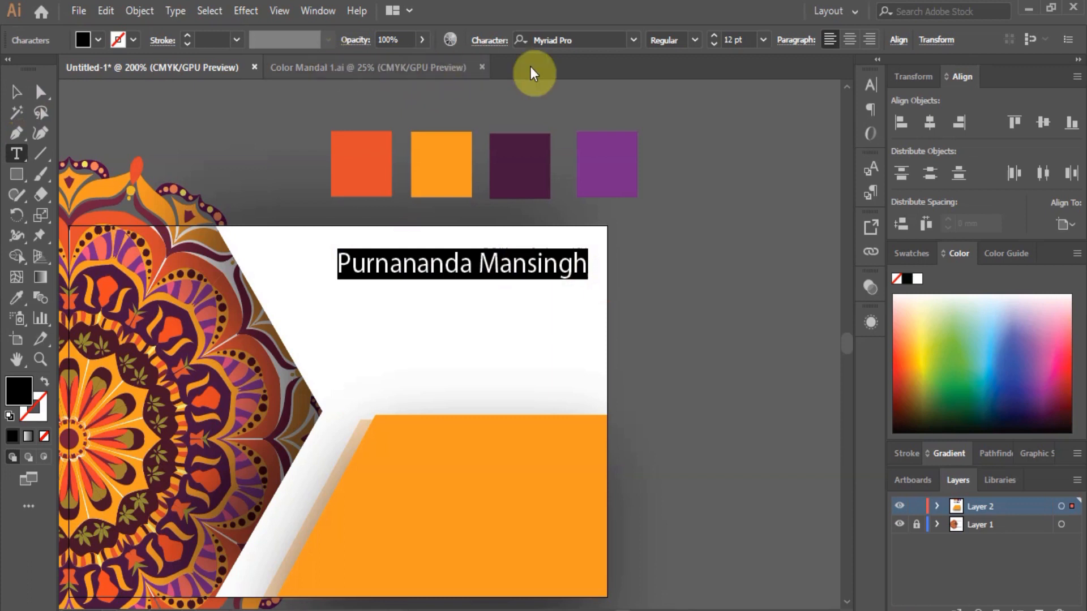
{"action": "left_click", "coordinate": [638, 45]}
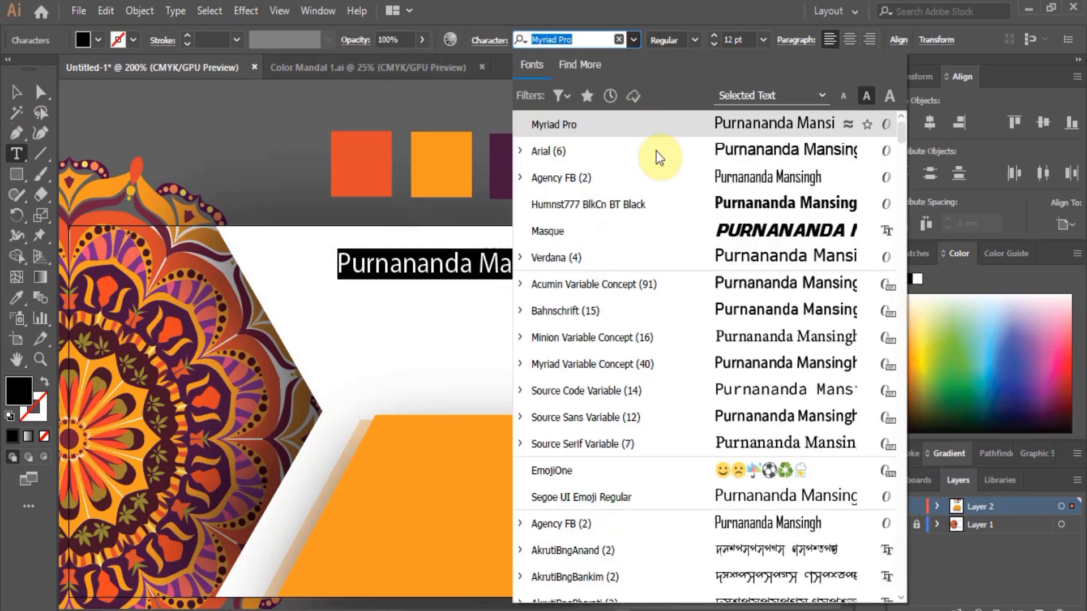
{"action": "left_click", "coordinate": [651, 204]}
{"action": "left_click", "coordinate": [17, 92]}
{"action": "left_click_drag", "start_coordinate": [518, 263], "coordinate": [519, 298]}
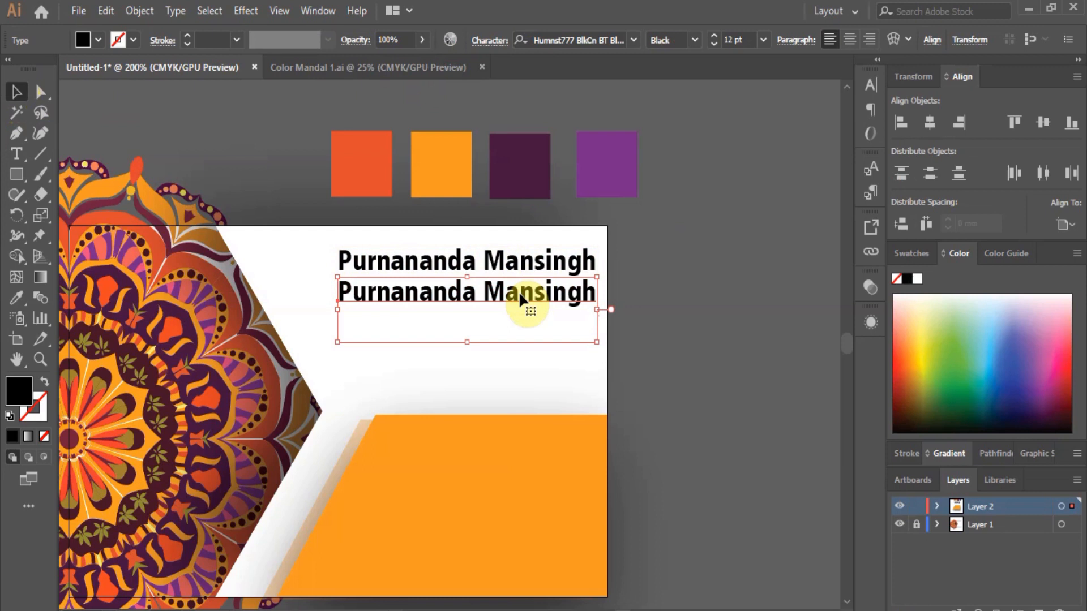
Retype the duplicated line as 'Graphics Designer', fixing the typos.
{"action": "double_click", "coordinate": [518, 291]}
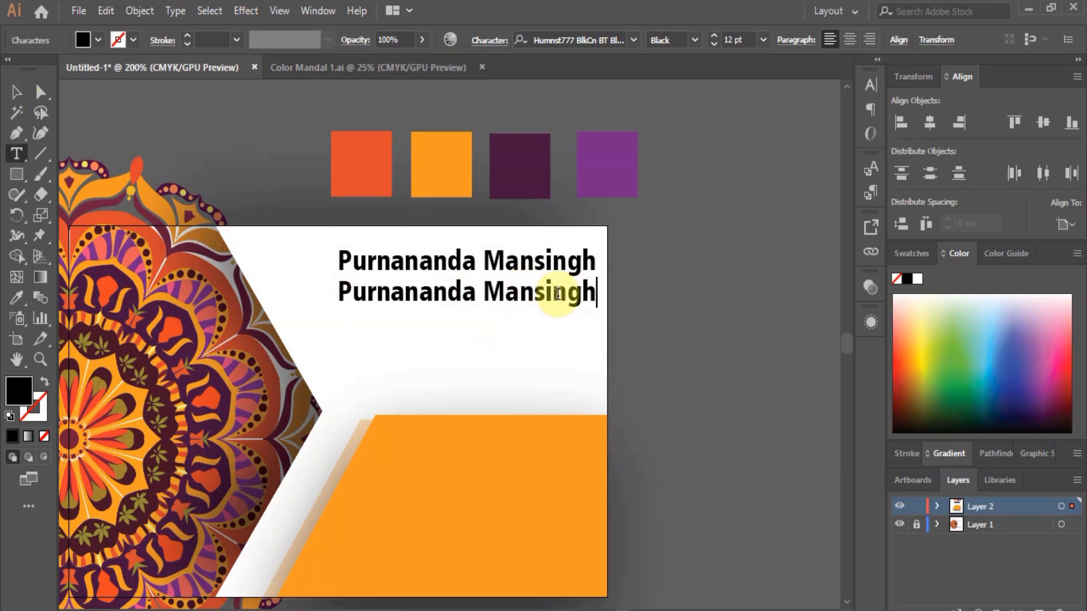
{"action": "key", "text": "ctrl+a"}
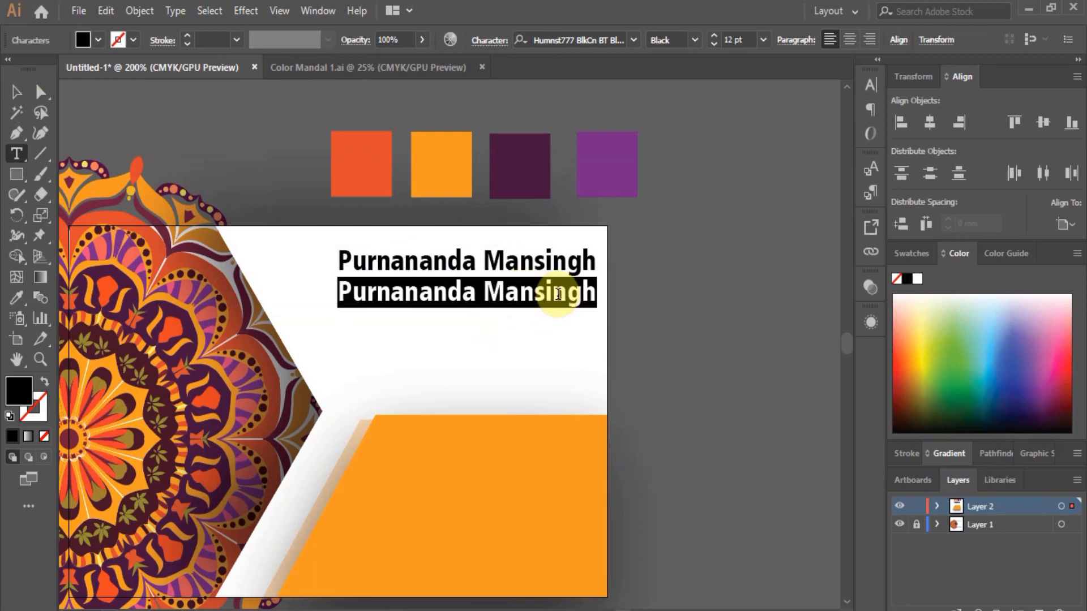
{"action": "type", "text": "GGr"}
{"action": "key", "text": "BackSpace"}
{"action": "key", "text": "BackSpace"}
{"action": "type", "text": "raphics"}
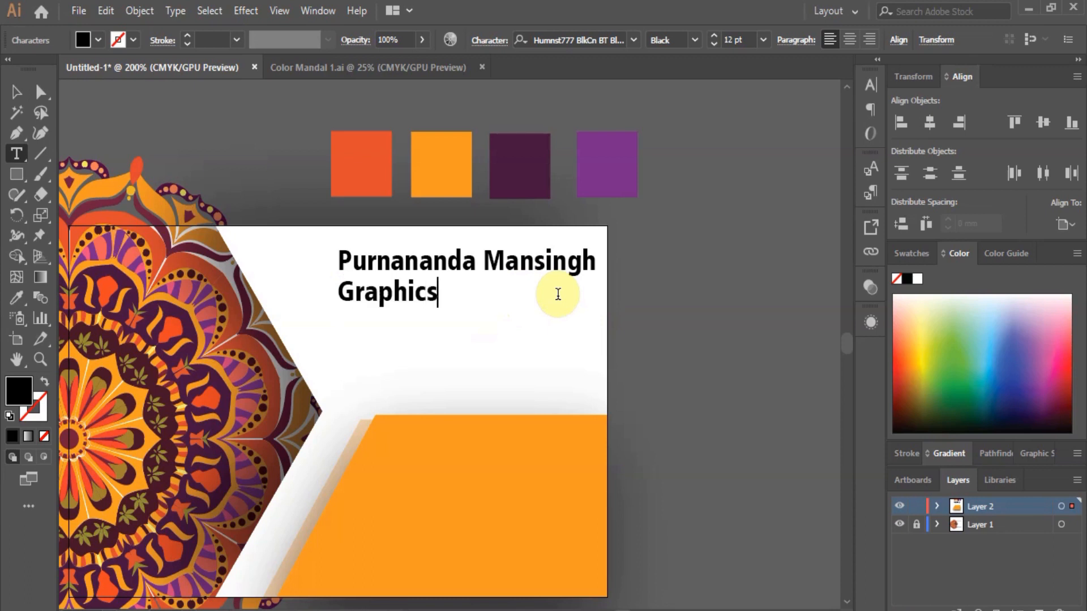
{"action": "type", "text": " DEsigner"}
{"action": "key", "text": "Left"}
{"action": "key", "text": "Left"}
{"action": "key", "text": "Left"}
{"action": "key", "text": "Left"}
{"action": "key", "text": "Left"}
{"action": "key", "text": "Left"}
{"action": "key", "text": "BackSpace"}
{"action": "type", "text": "e"}
{"action": "key", "text": "End"}
{"action": "key", "text": "shift+Home"}
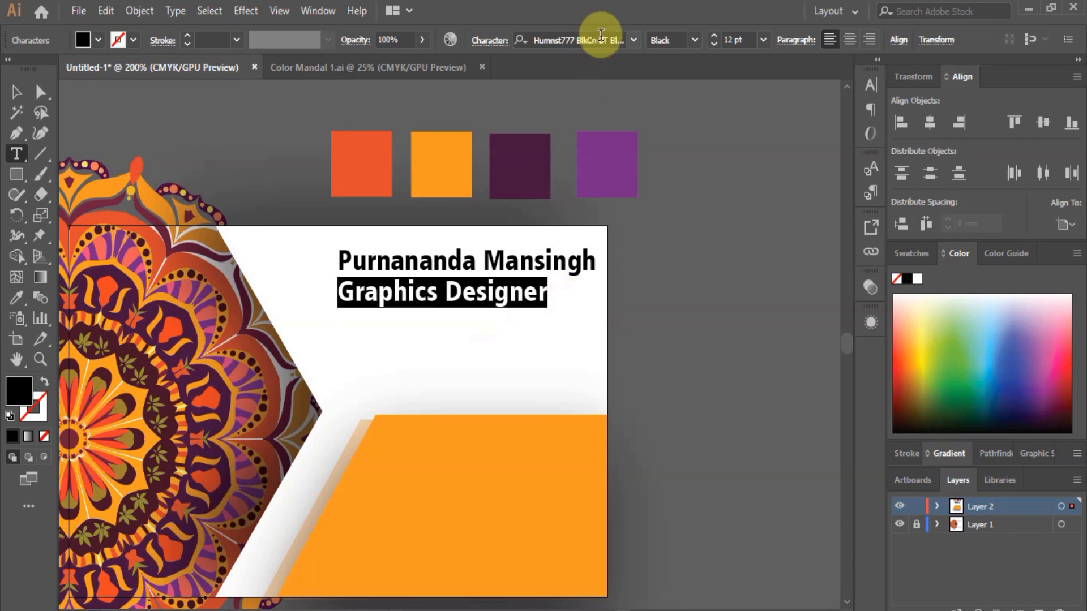
Set the 'Graphics Designer' line to Myriad Pro Regular, 9 pt.
{"action": "left_click", "coordinate": [635, 41]}
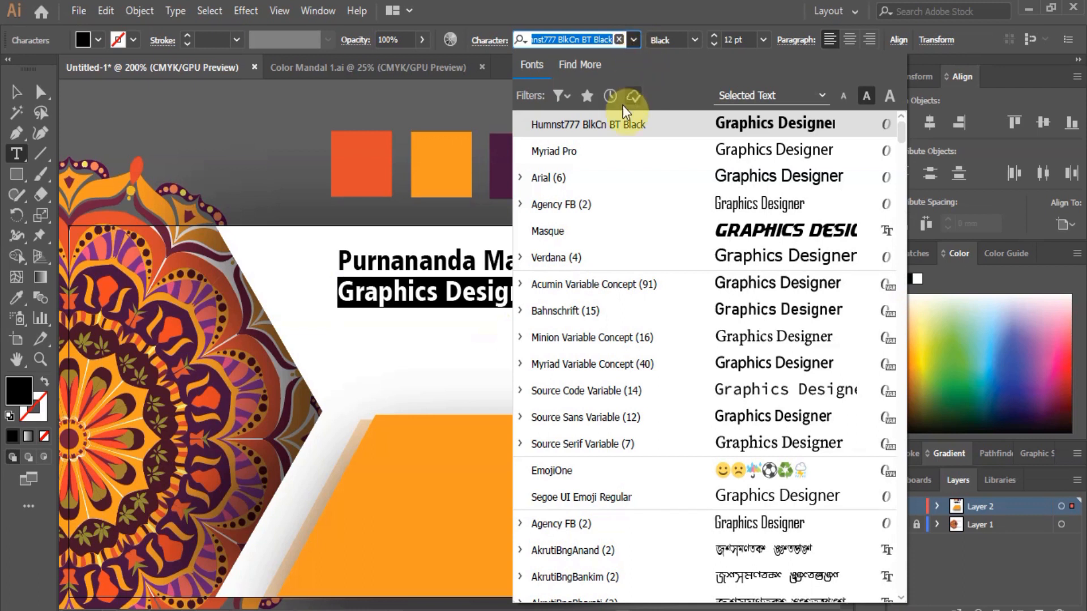
{"action": "left_click", "coordinate": [604, 148]}
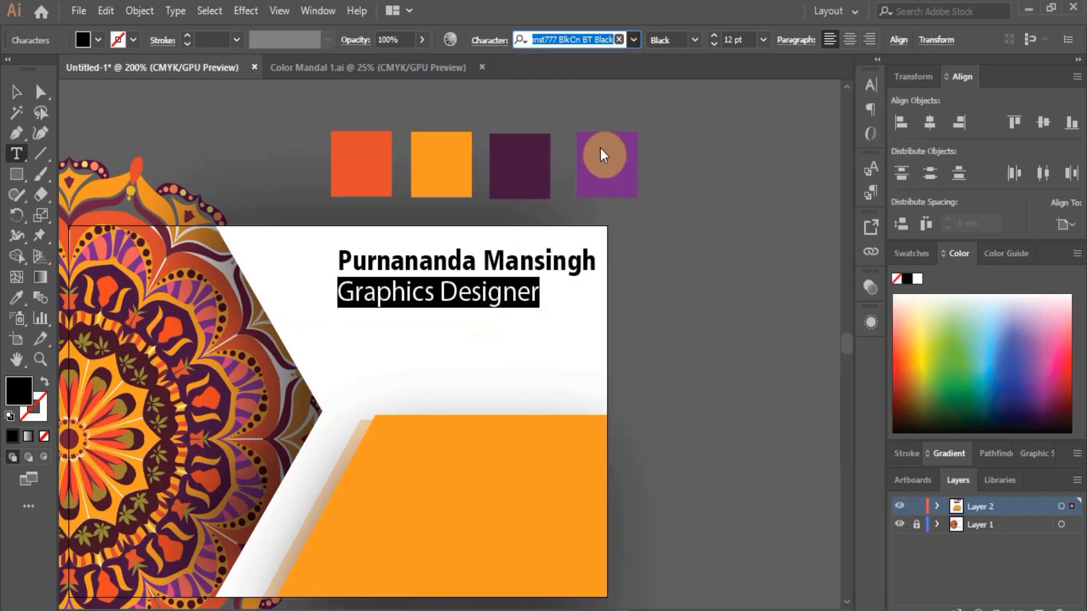
{"action": "left_click", "coordinate": [742, 41]}
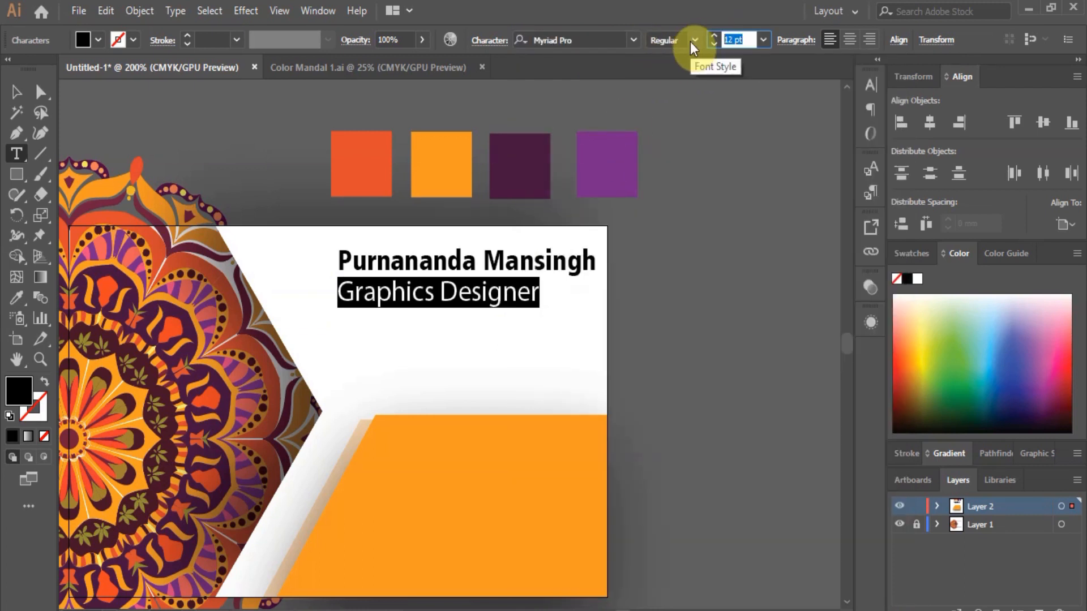
{"action": "type", "text": "9"}
{"action": "key", "text": "Return"}
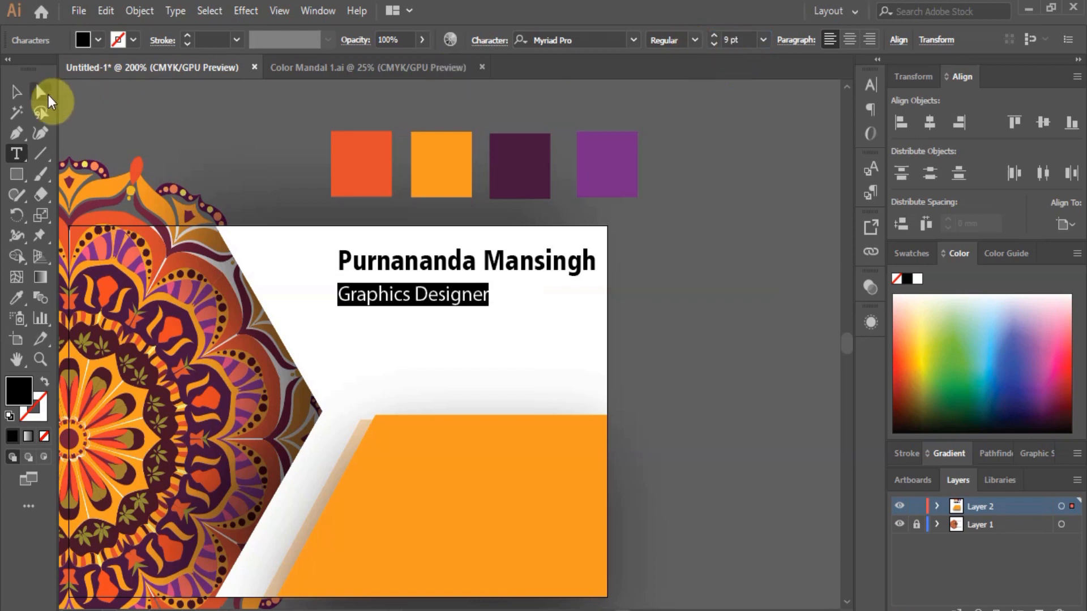
Move the subtitle under the name and right-align both lines relative to the selection.
{"action": "left_click", "coordinate": [17, 92]}
{"action": "left_click_drag", "start_coordinate": [421, 284], "coordinate": [532, 281]}
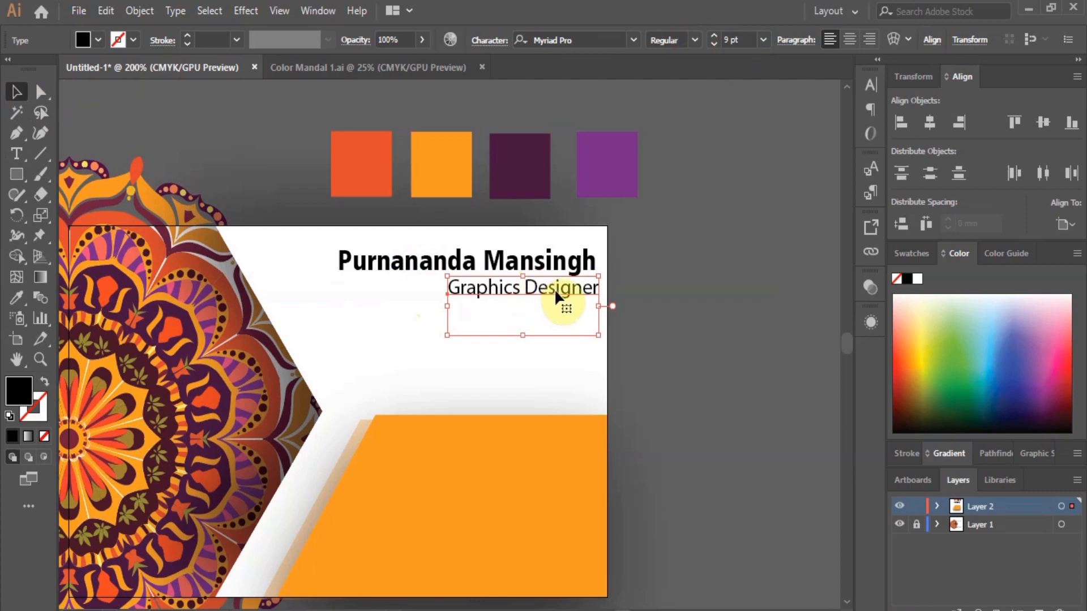
{"action": "left_click", "coordinate": [541, 262], "text": "shift"}
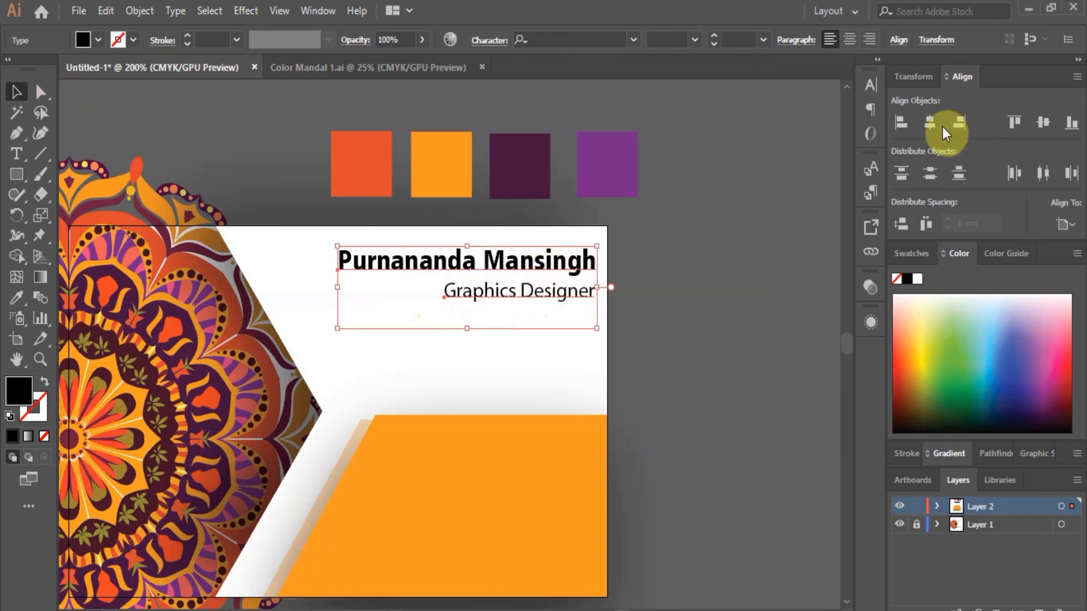
{"action": "left_click", "coordinate": [1065, 224]}
{"action": "left_click", "coordinate": [1037, 243]}
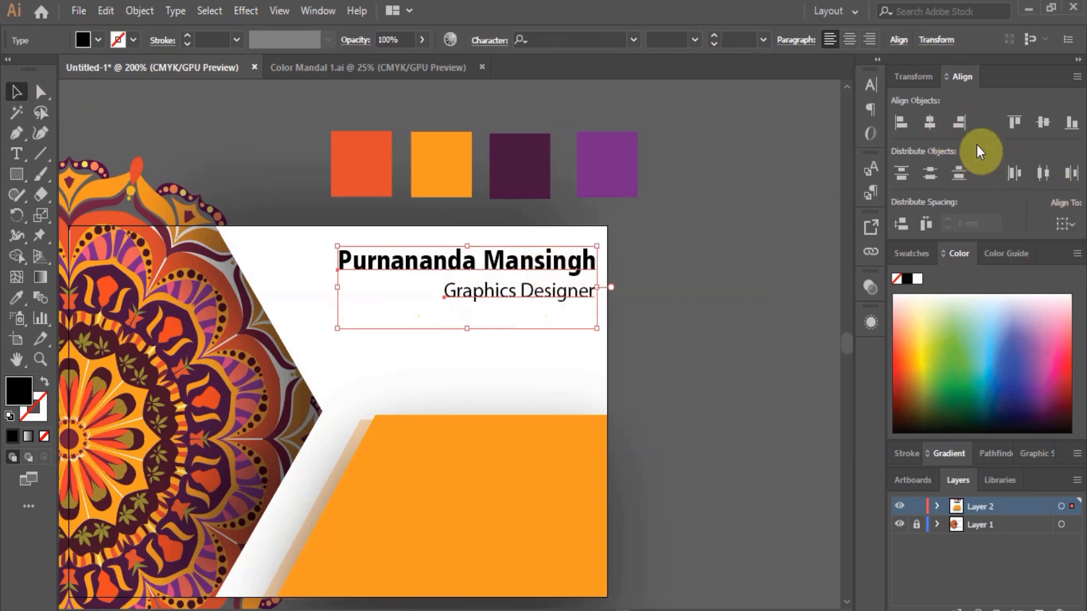
{"action": "left_click", "coordinate": [962, 121]}
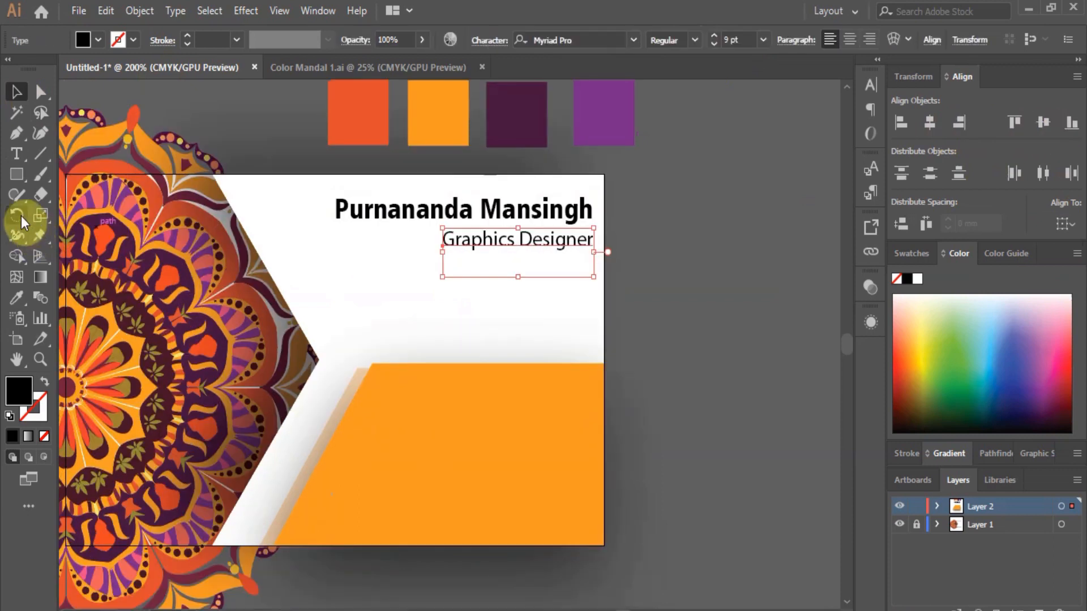
{"action": "left_click", "coordinate": [19, 155]}
Type the mobile phone number and move it onto the orange band.
{"action": "left_click", "coordinate": [497, 291]}
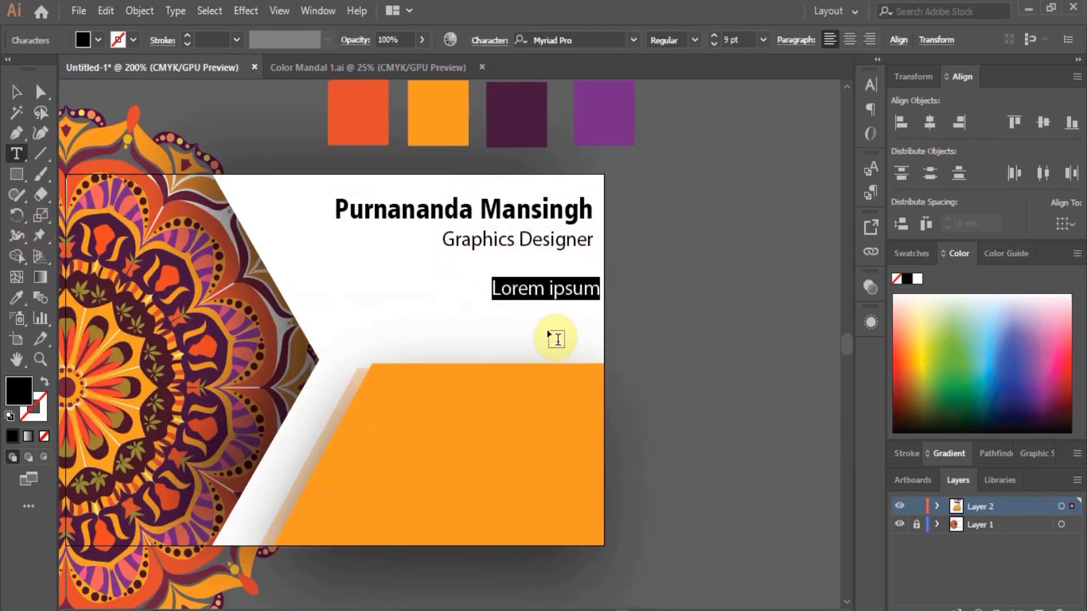
{"action": "key", "text": "BackSpace"}
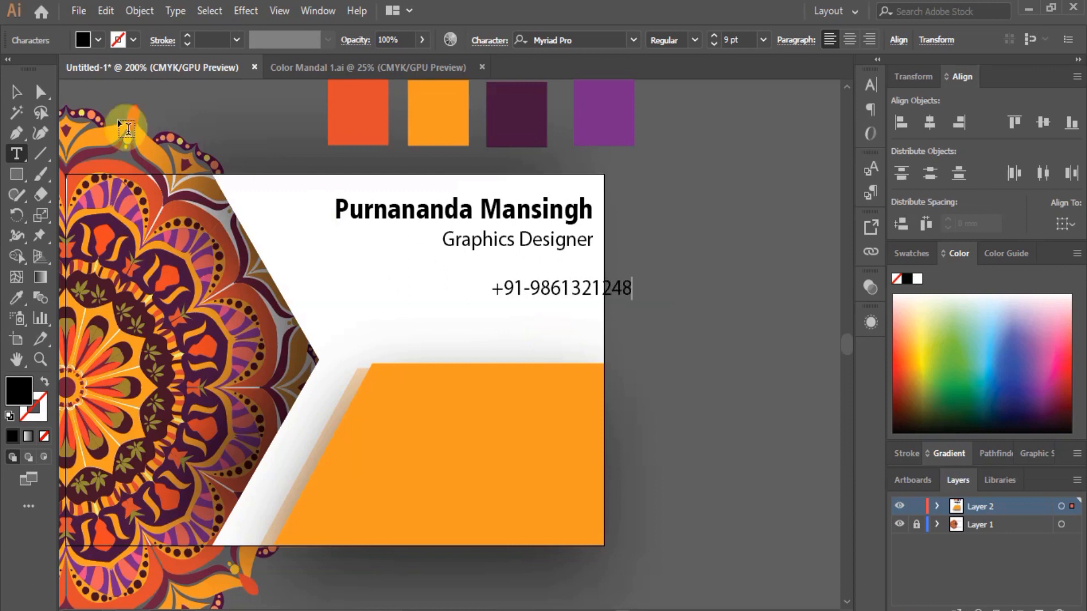
{"action": "left_click", "coordinate": [16, 91]}
{"action": "left_click_drag", "start_coordinate": [548, 281], "coordinate": [443, 419]}
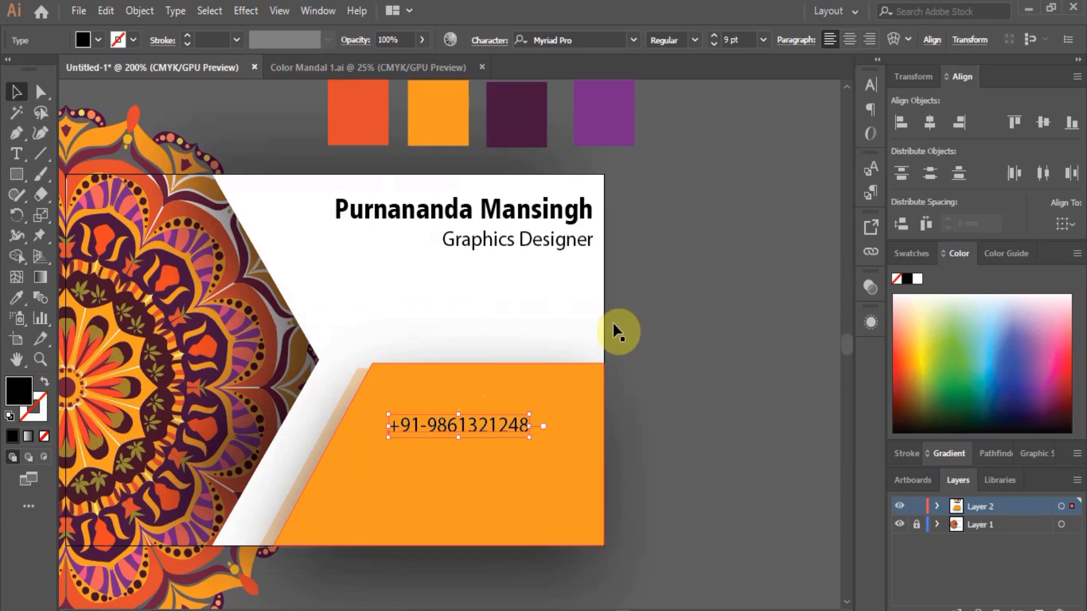
Give the phone number a near-white F9F9F9 fill at 10 pt and duplicate it just above.
{"action": "double_click", "coordinate": [12, 401]}
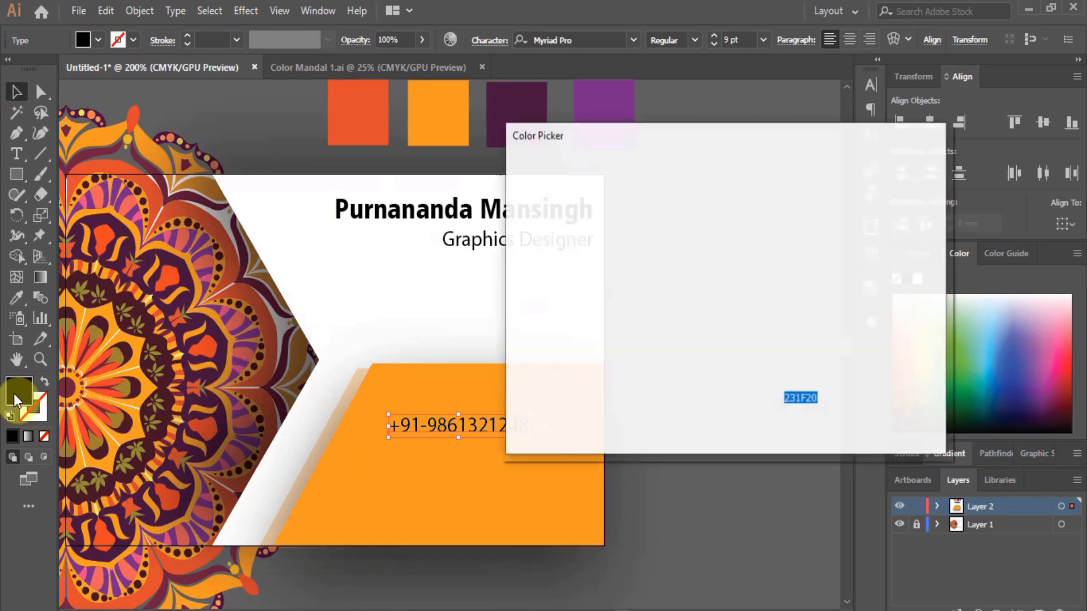
{"action": "left_click", "coordinate": [525, 189]}
{"action": "left_click", "coordinate": [894, 191]}
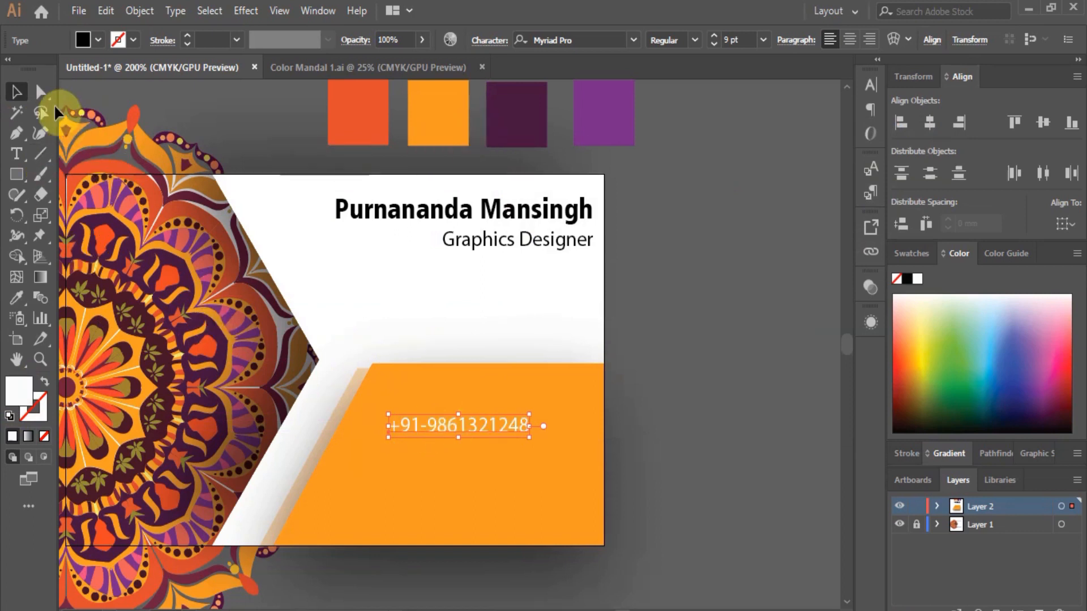
{"action": "left_click", "coordinate": [763, 40]}
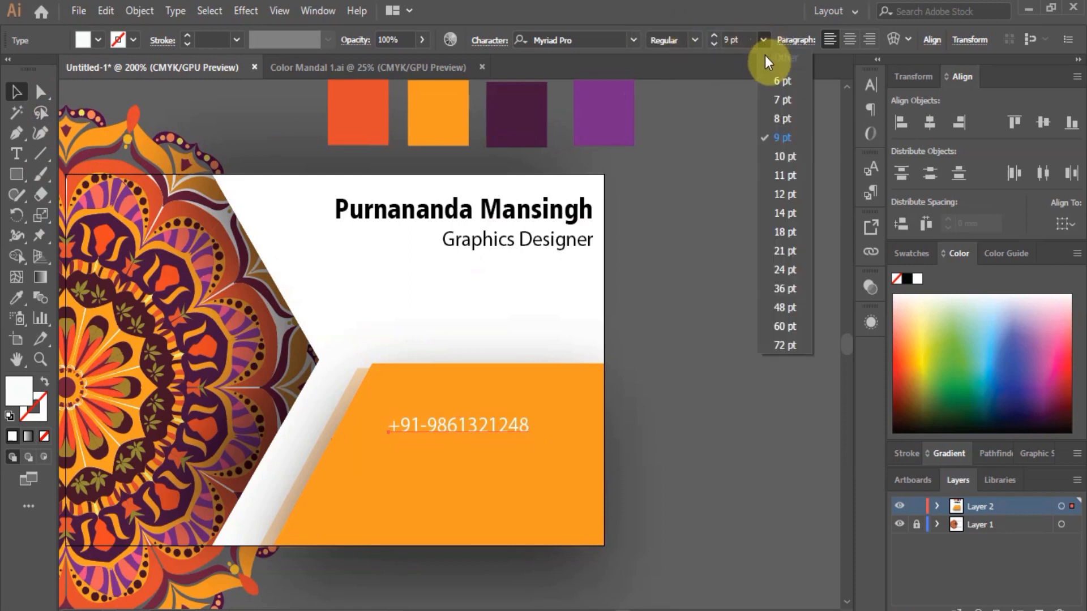
{"action": "left_click", "coordinate": [783, 157]}
{"action": "left_click", "coordinate": [440, 429]}
{"action": "left_click_drag", "start_coordinate": [440, 423], "coordinate": [454, 387]}
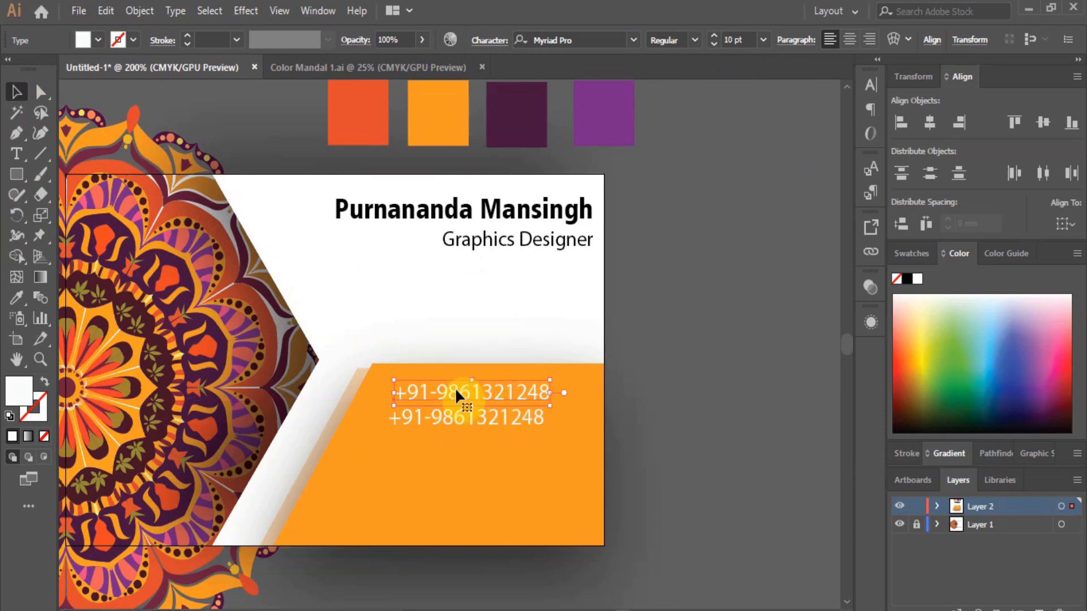
Replace the upper number line with the landline number.
{"action": "key", "text": "t"}
{"action": "key", "text": "ctrl+a"}
{"action": "type", "text": "0"}
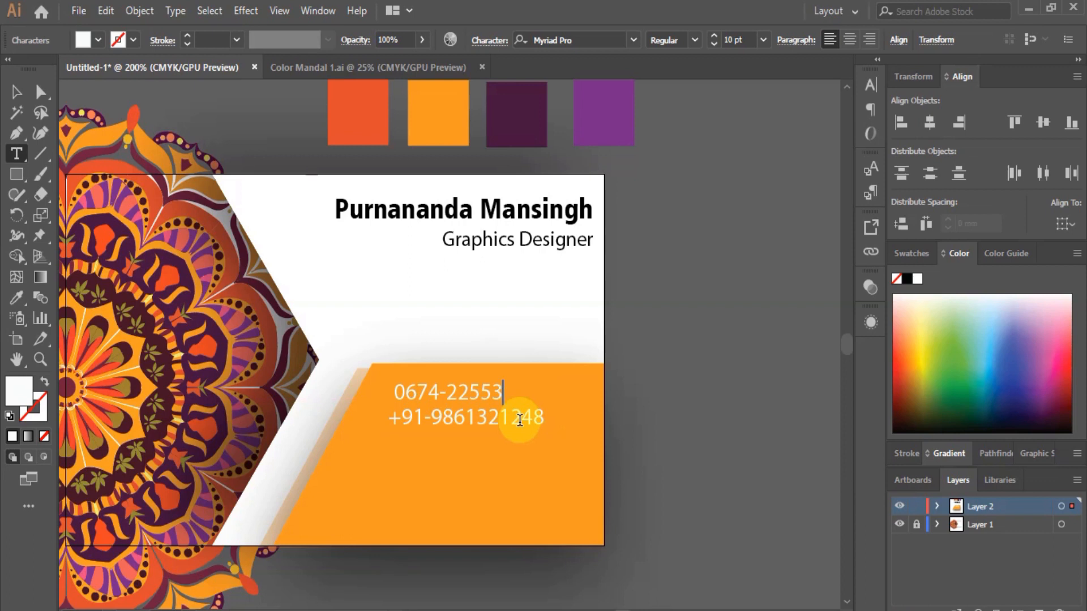
{"action": "left_click", "coordinate": [21, 96]}
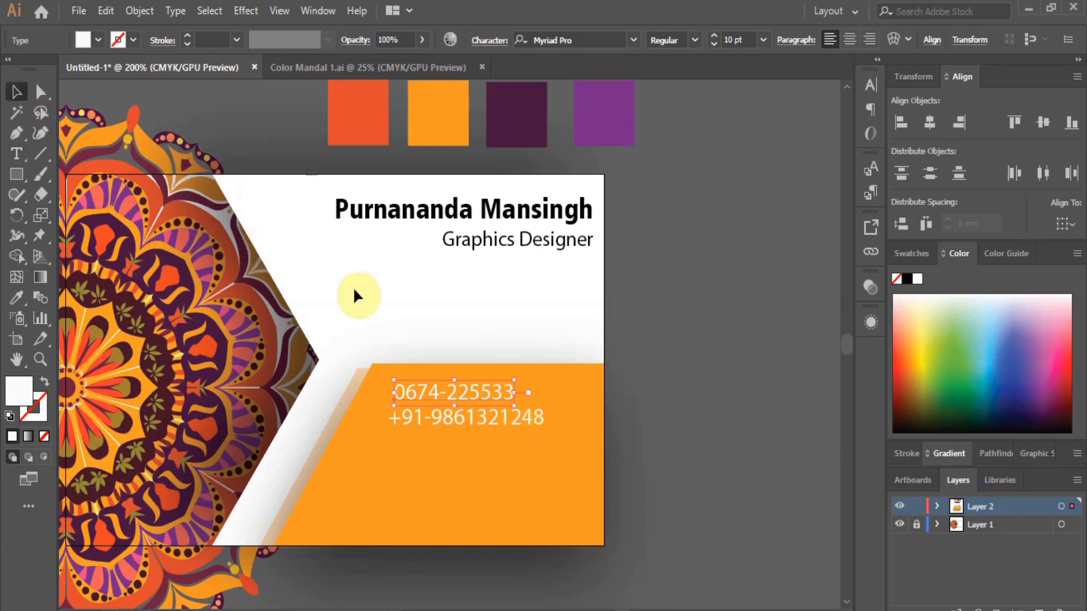
Copy the mobile number line below and replace its text with the e-mail address.
{"action": "left_click_drag", "start_coordinate": [465, 413], "coordinate": [450, 447]}
{"action": "key", "text": "t"}
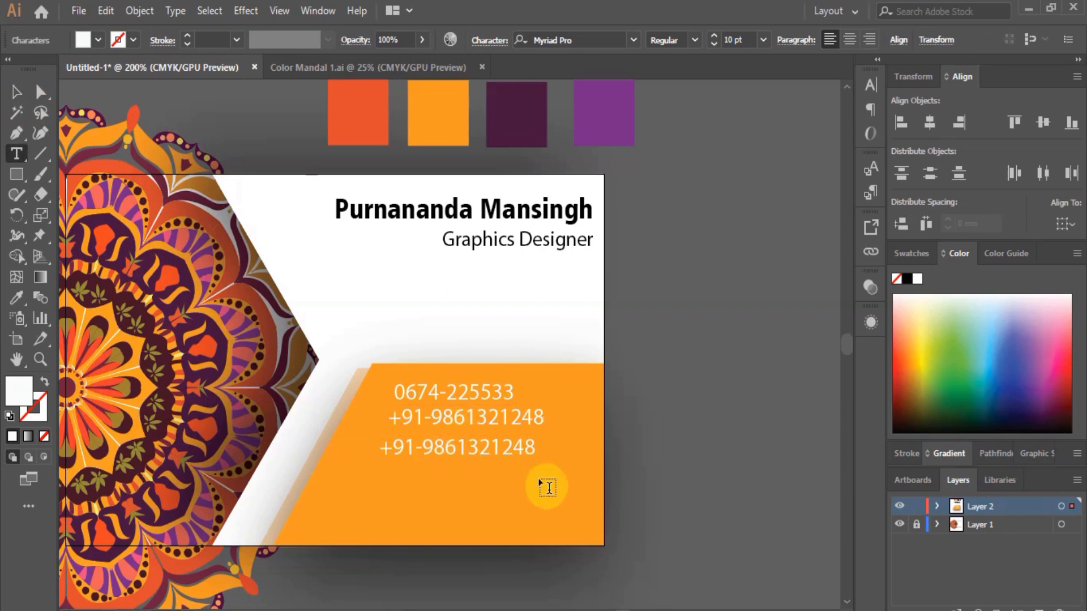
{"action": "key", "text": "ctrl+a"}
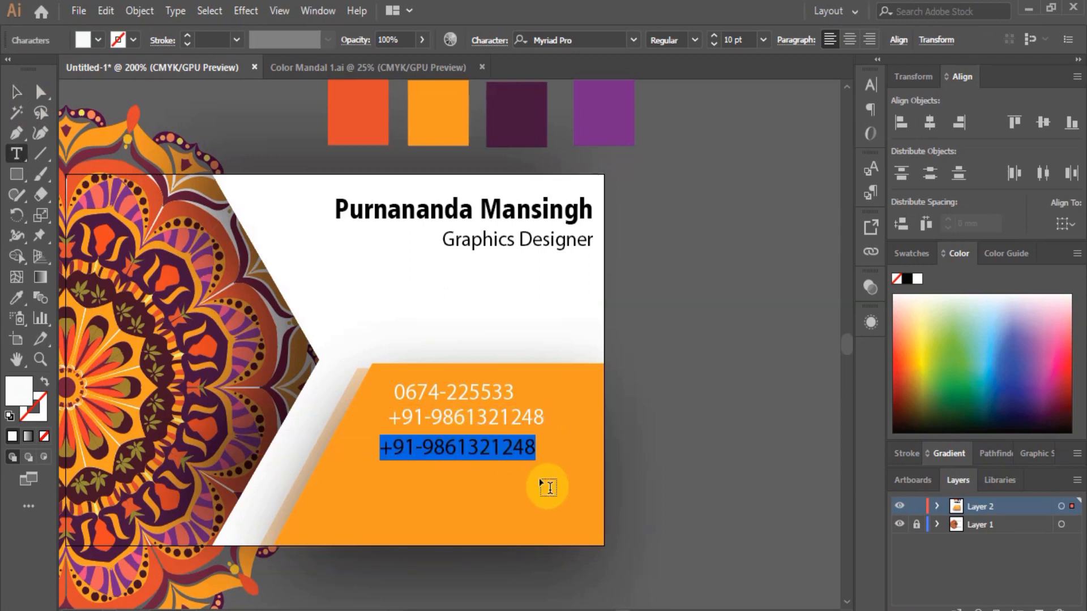
{"action": "key", "text": "BackSpace"}
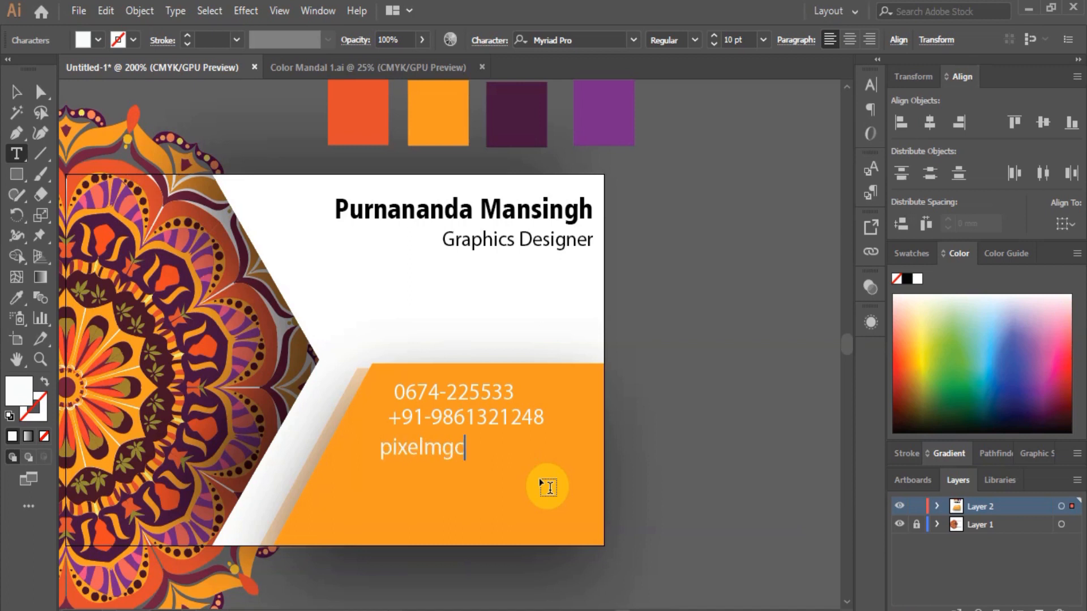
{"action": "type", "text": ".com"}
{"action": "left_click", "coordinate": [27, 92]}
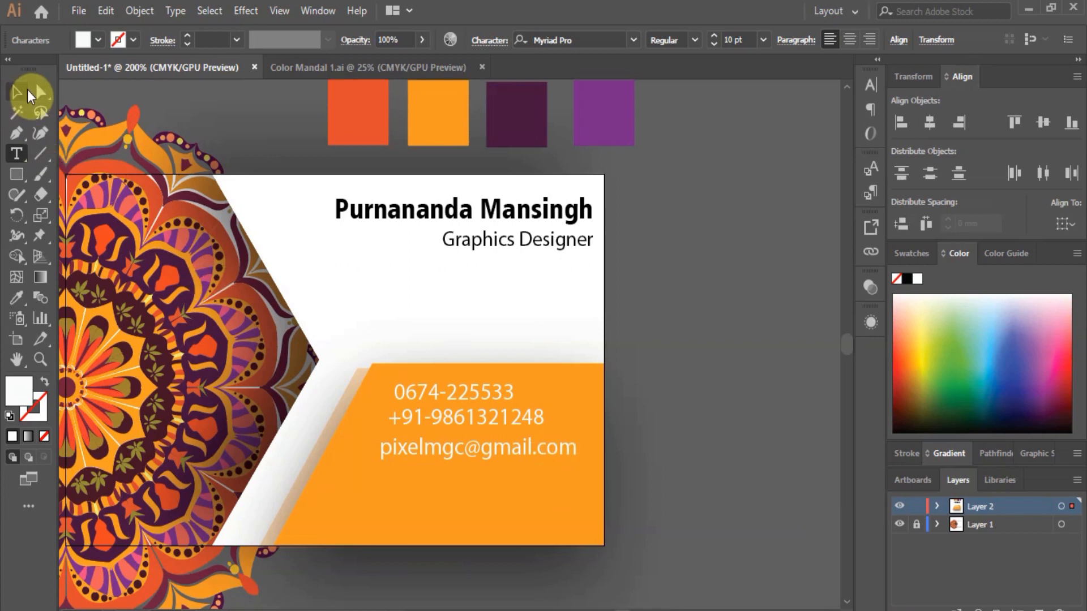
Copy the e-mail line below and replace it with the postal address text.
{"action": "left_click_drag", "start_coordinate": [416, 444], "coordinate": [410, 476]}
{"action": "key", "text": "t"}
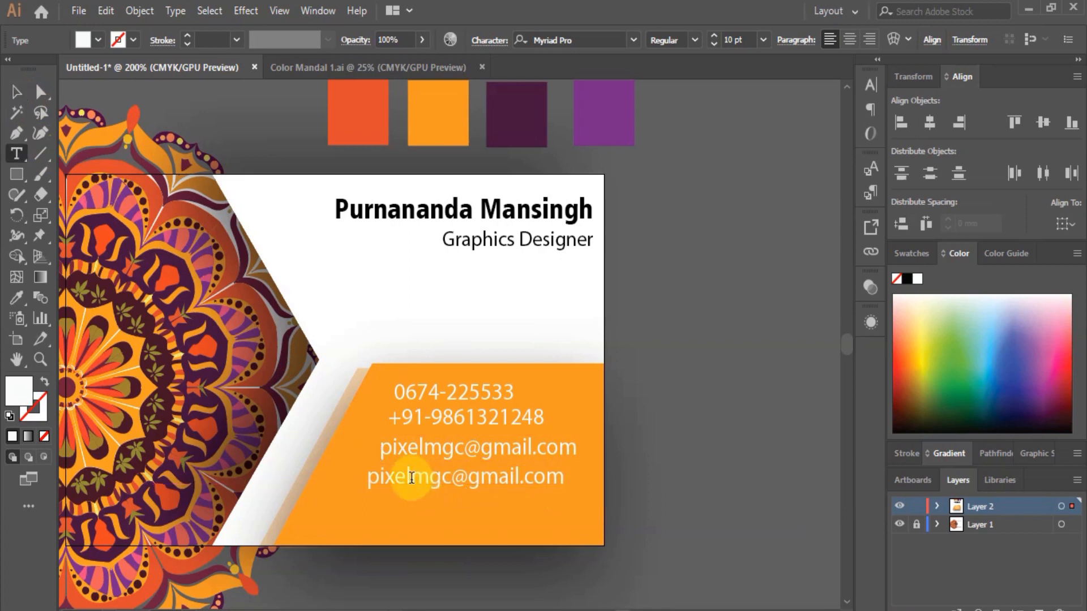
{"action": "left_click", "coordinate": [411, 477]}
{"action": "key", "text": "ctrl+a"}
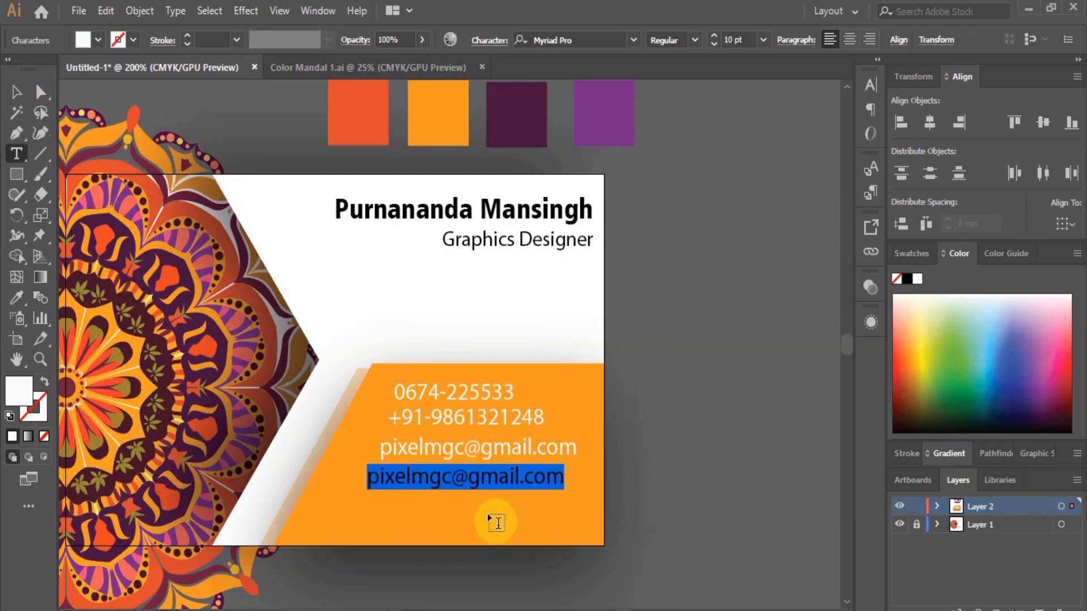
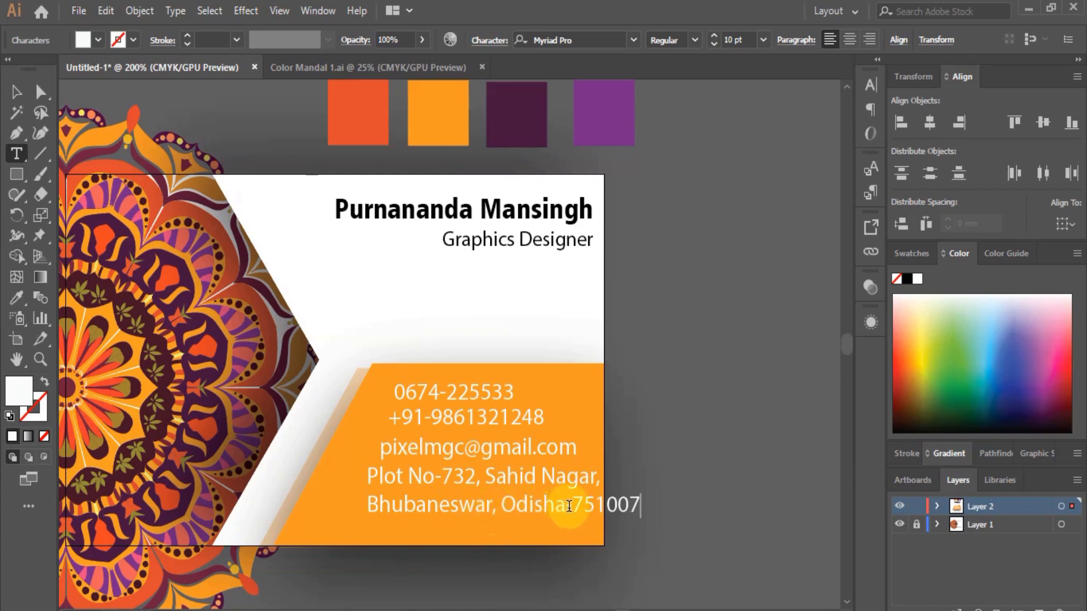
Put the country and PIN code on their own line, then select the whole address.
{"action": "key", "text": "Left"}
{"action": "key", "text": "Left"}
{"action": "key", "text": "Left"}
{"action": "key", "text": "Left"}
{"action": "key", "text": "Left"}
{"action": "key", "text": "Left"}
{"action": "key", "text": "BackSpace"}
{"action": "type", "text": ","}
{"action": "key", "text": "Return"}
{"action": "type", "text": "INIUD"}
{"action": "key", "text": "BackSpace"}
{"action": "key", "text": "BackSpace"}
{"action": "key", "text": "BackSpace"}
{"action": "type", "text": "DIA-"}
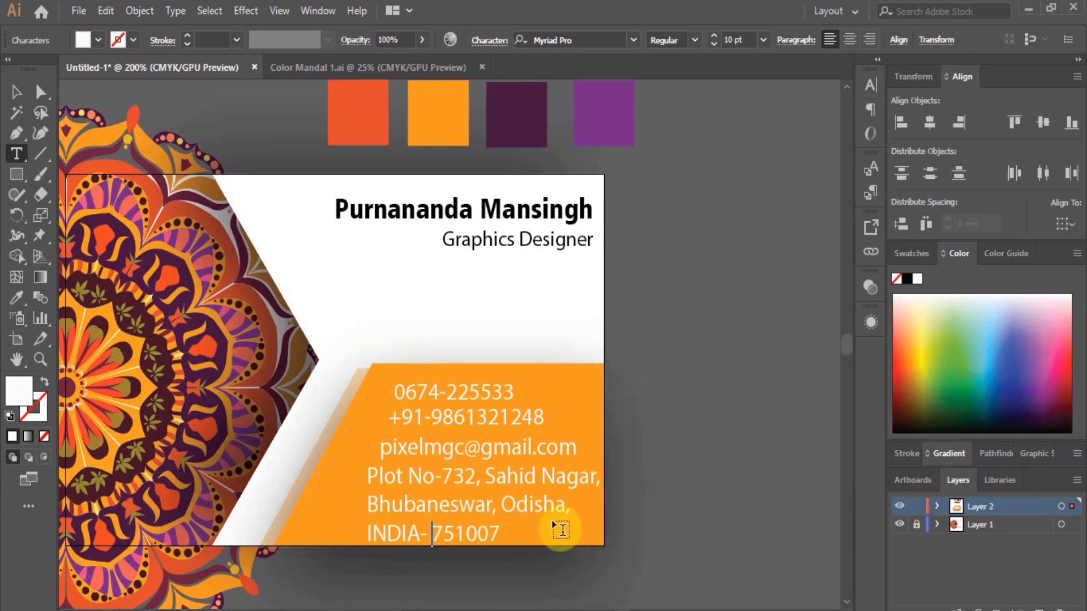
{"action": "left_click_drag", "start_coordinate": [500, 532], "coordinate": [349, 409]}
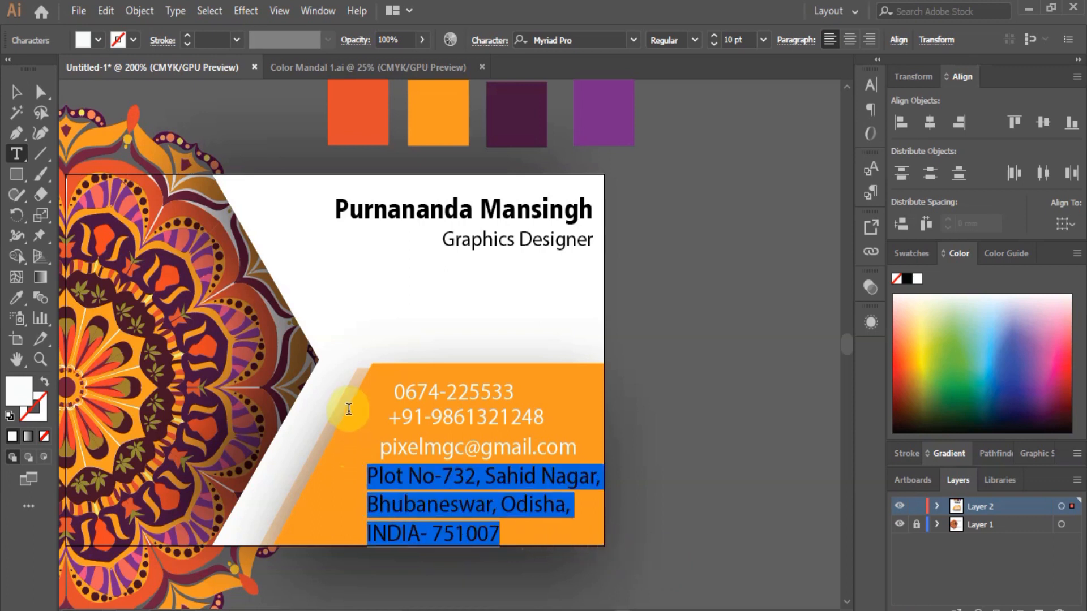
Set the address text to 8 pt and nudge it slightly left and down.
{"action": "left_click", "coordinate": [764, 41]}
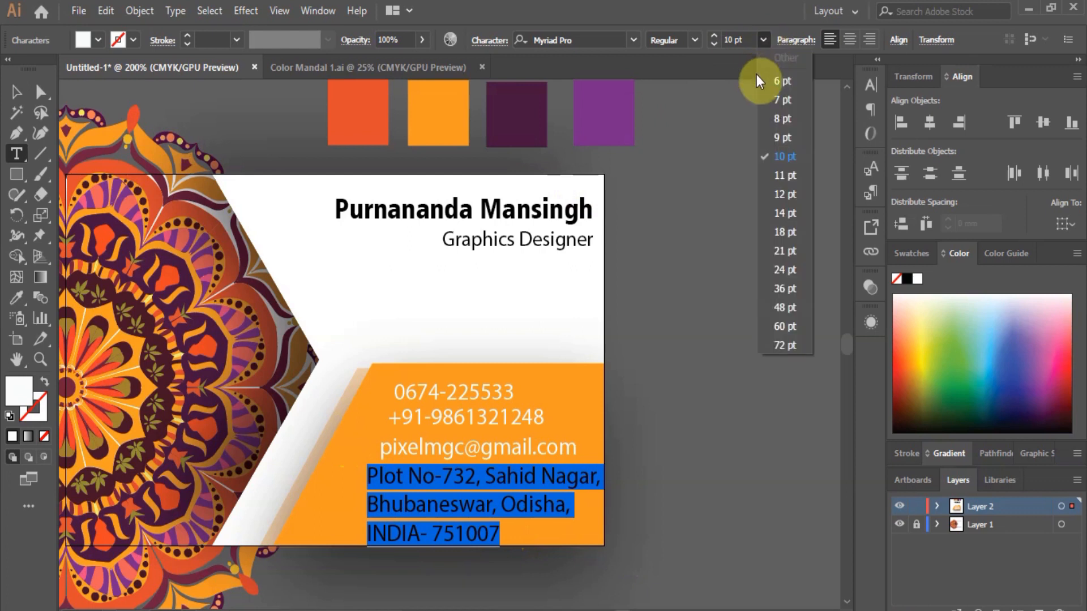
{"action": "left_click", "coordinate": [784, 119]}
{"action": "left_click", "coordinate": [15, 92]}
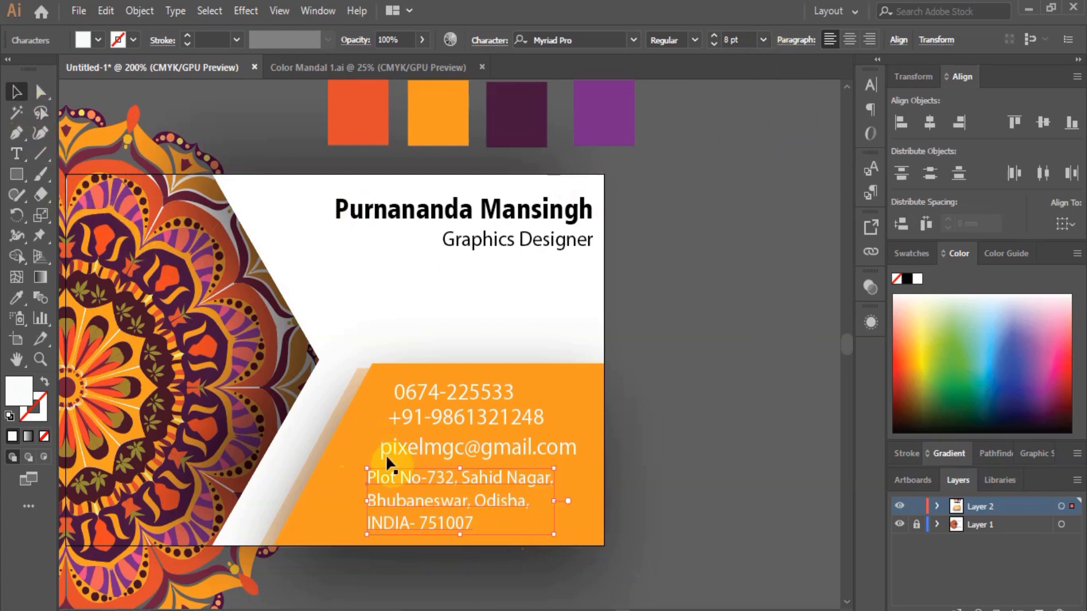
{"action": "left_click_drag", "start_coordinate": [391, 483], "coordinate": [382, 492]}
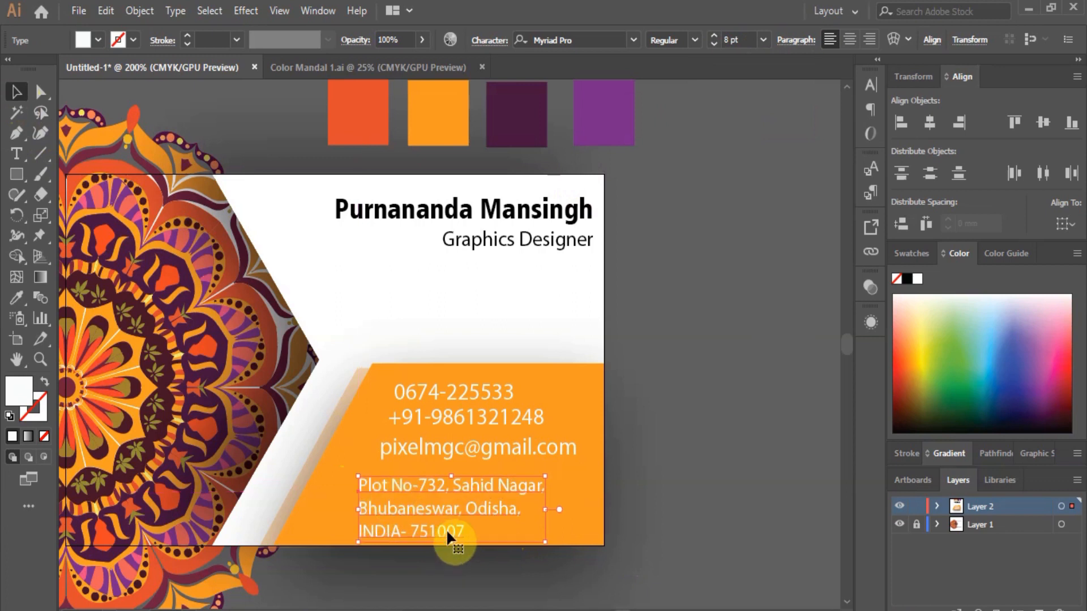
Indent the address lines to follow the band's slanted edge and shift the block left.
{"action": "key", "text": "t"}
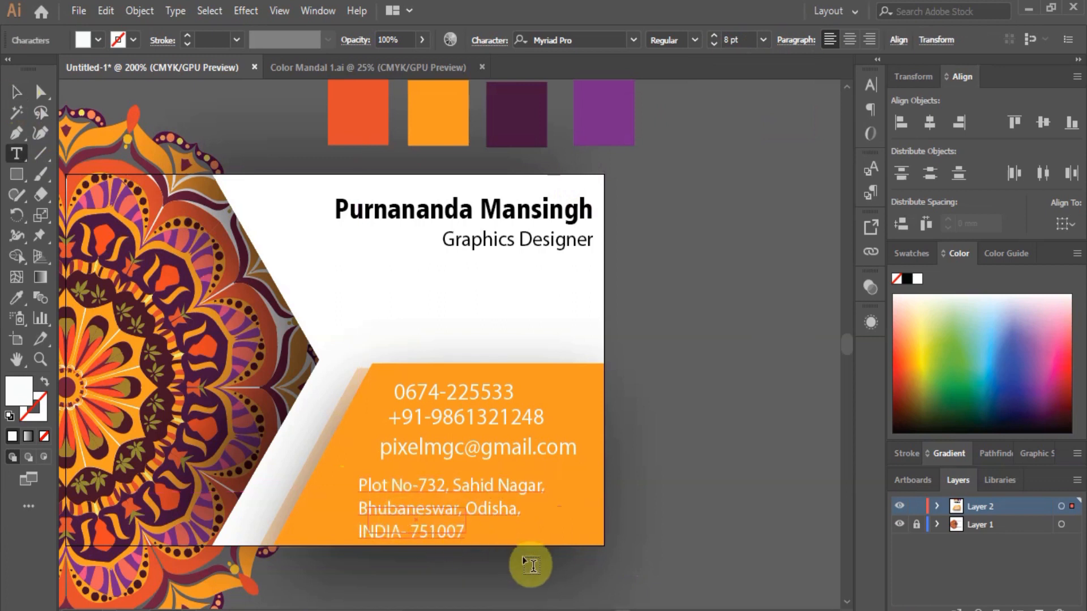
{"action": "key", "text": "ctrl+z"}
{"action": "left_click", "coordinate": [459, 528]}
{"action": "left_click_drag", "start_coordinate": [464, 526], "coordinate": [347, 487]}
{"action": "key", "text": "Right"}
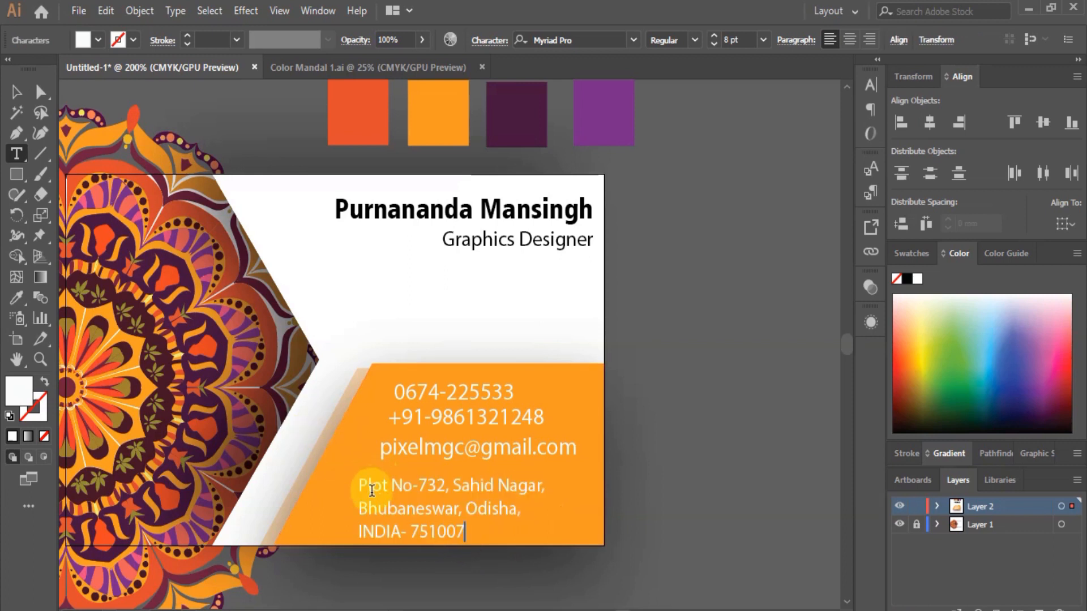
{"action": "left_click", "coordinate": [360, 486]}
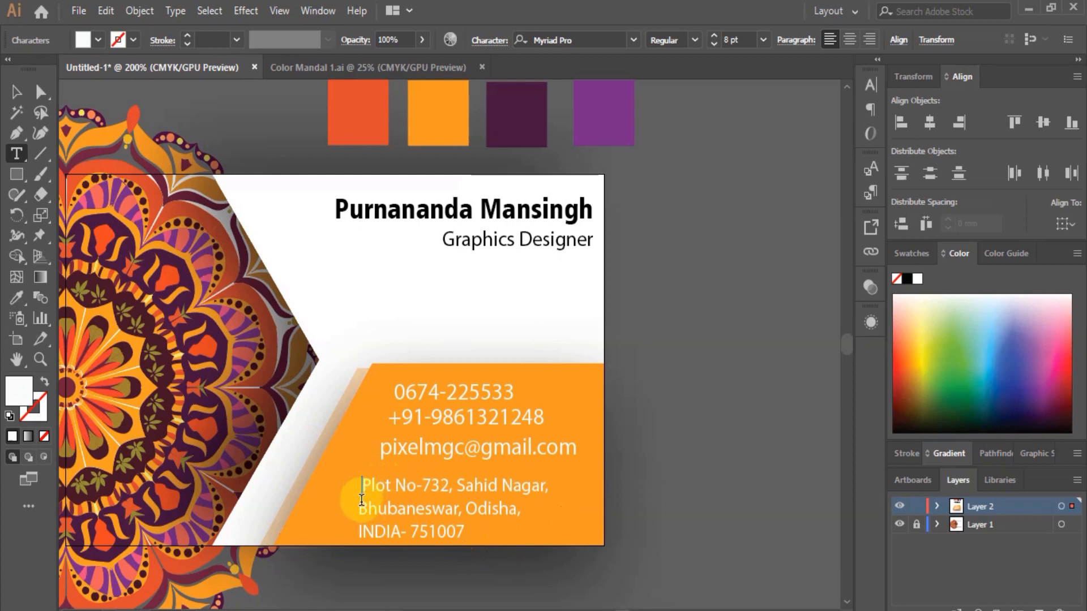
{"action": "left_click", "coordinate": [365, 509]}
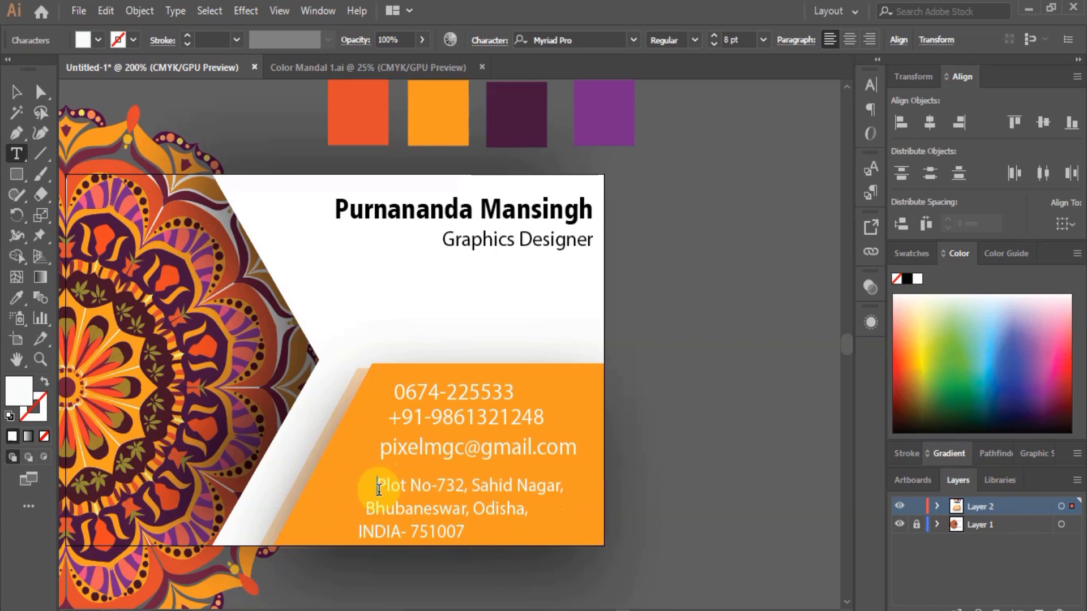
{"action": "left_click", "coordinate": [16, 91]}
{"action": "left_click", "coordinate": [447, 491]}
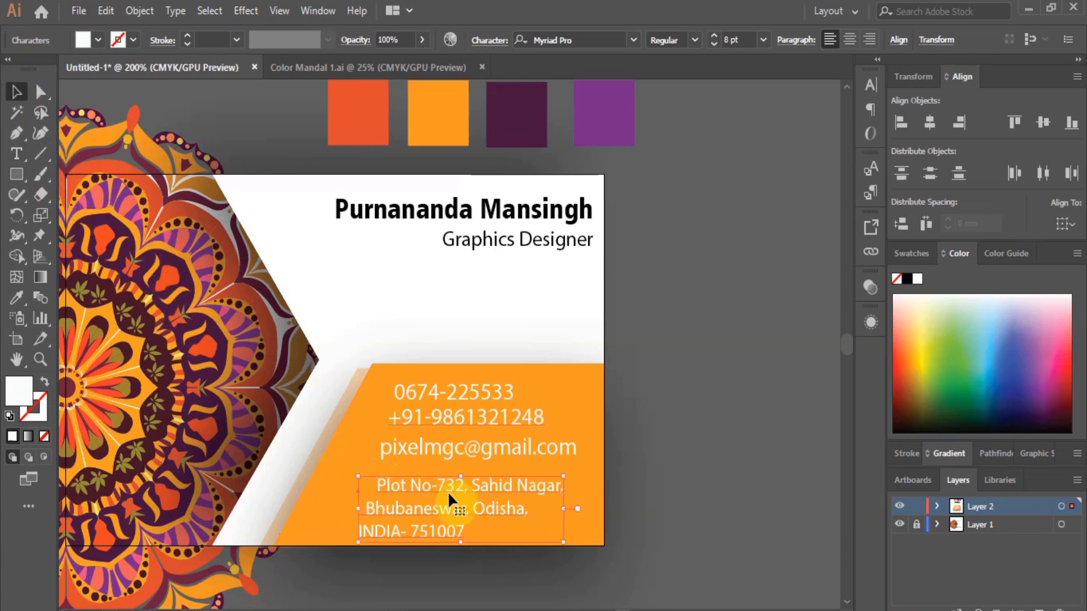
{"action": "left_click_drag", "start_coordinate": [432, 490], "coordinate": [697, 491]}
{"action": "left_click", "coordinate": [699, 494]}
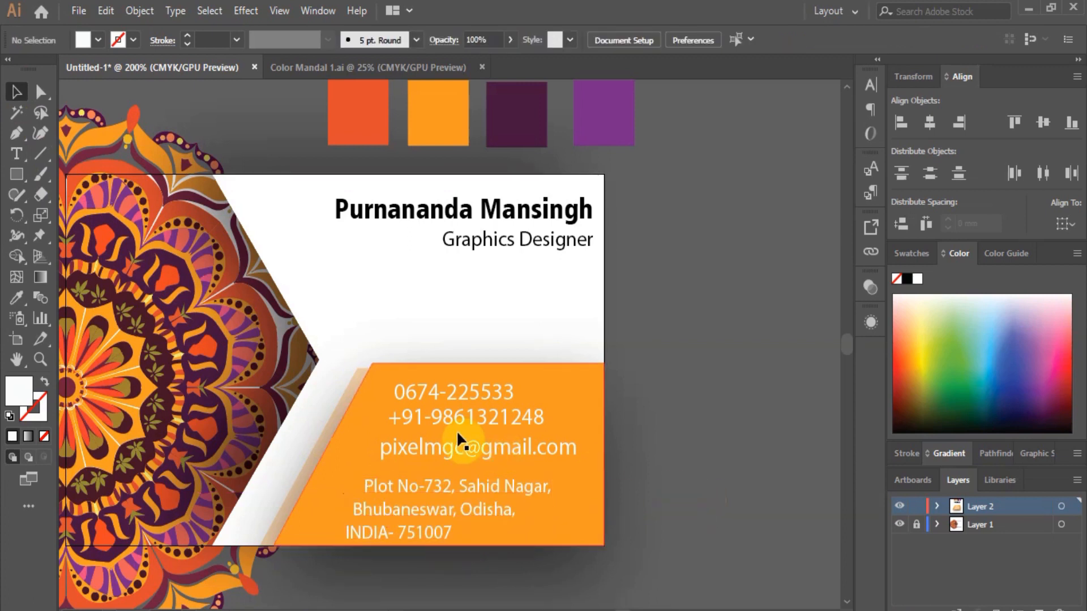
Set the e-mail line and both phone number lines to 8 pt.
{"action": "left_click", "coordinate": [453, 445]}
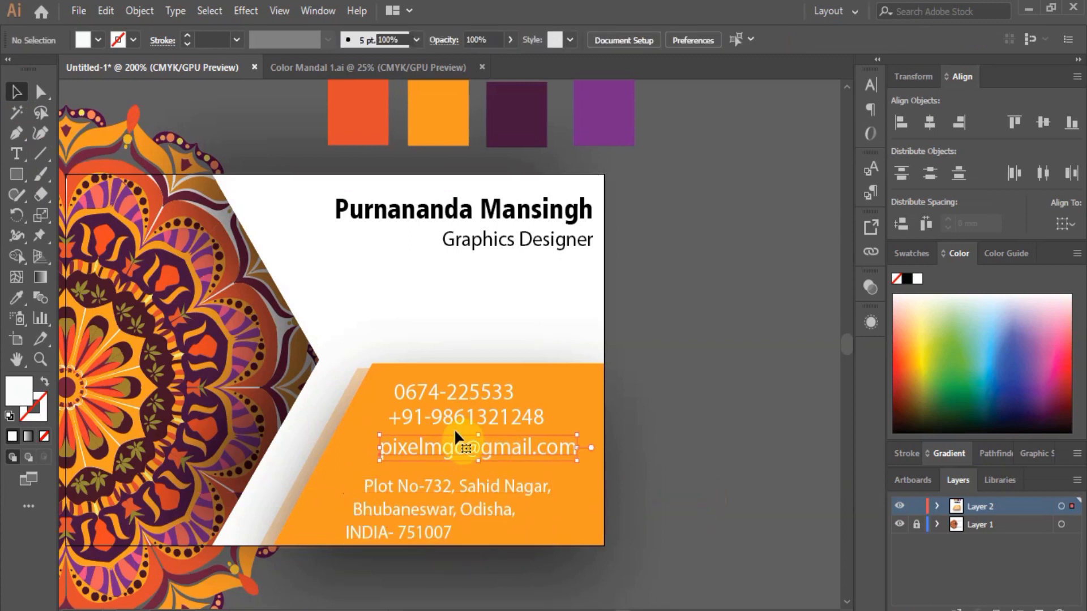
{"action": "left_click", "coordinate": [454, 392], "text": "shift"}
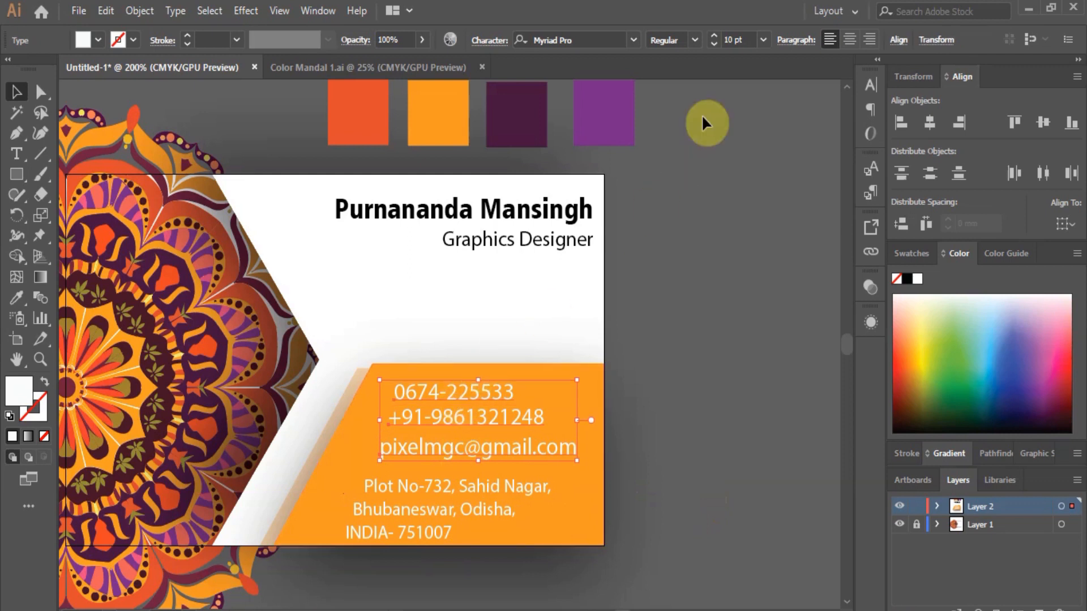
{"action": "left_click", "coordinate": [763, 39]}
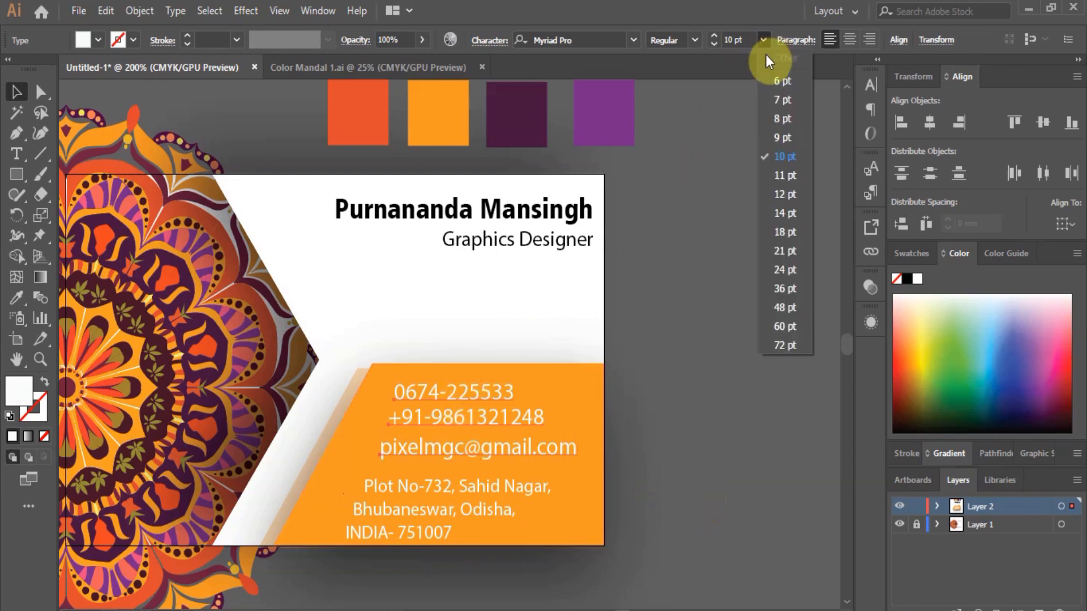
{"action": "left_click", "coordinate": [776, 119]}
{"action": "left_click", "coordinate": [554, 413]}
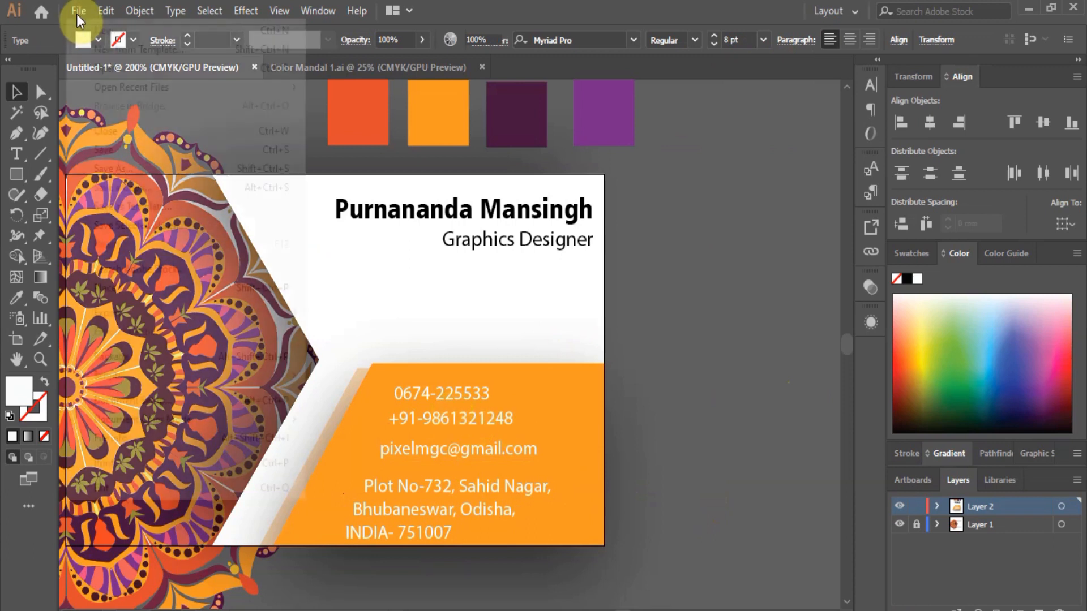
Open the Visiting Card Symbols file from the recent files list.
{"action": "left_click", "coordinate": [77, 12]}
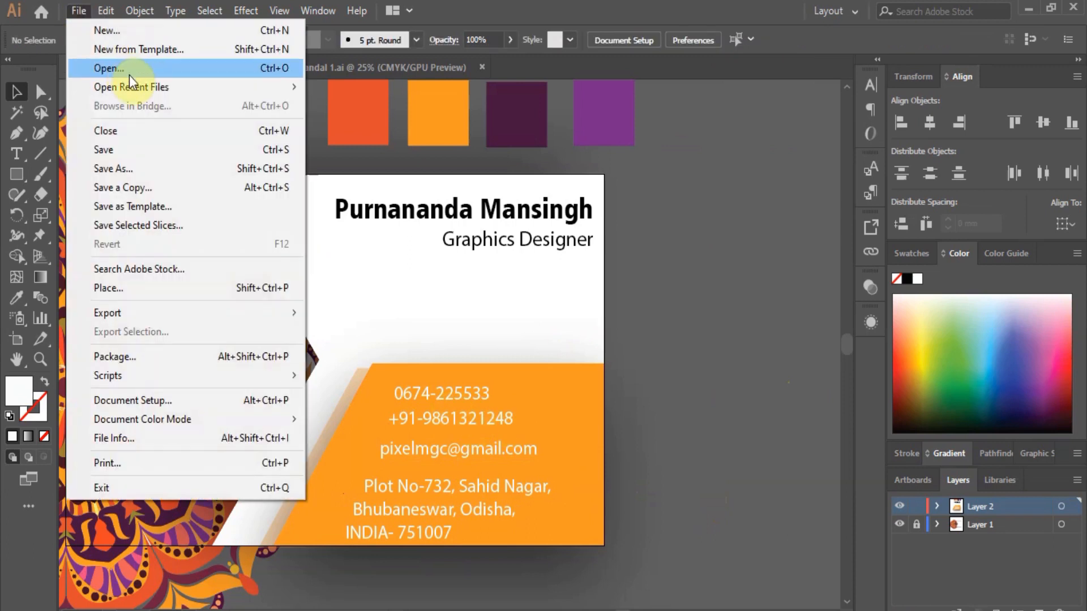
{"action": "mouse_move", "coordinate": [131, 84]}
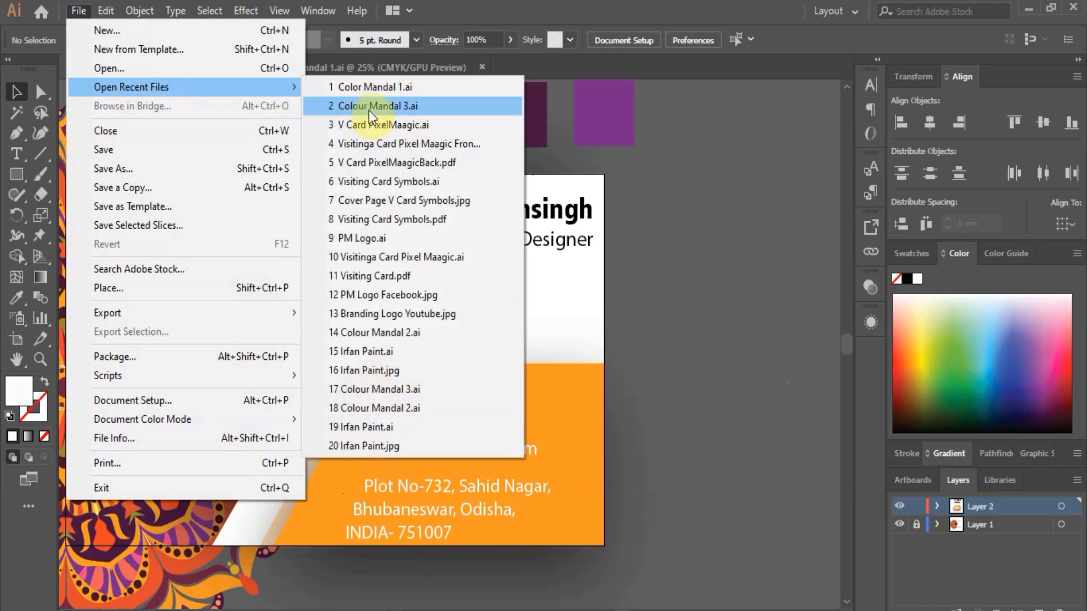
{"action": "left_click", "coordinate": [389, 180]}
Select the pin, mobile phone, handset and @ icons, then return to the card document.
{"action": "left_click", "coordinate": [603, 228]}
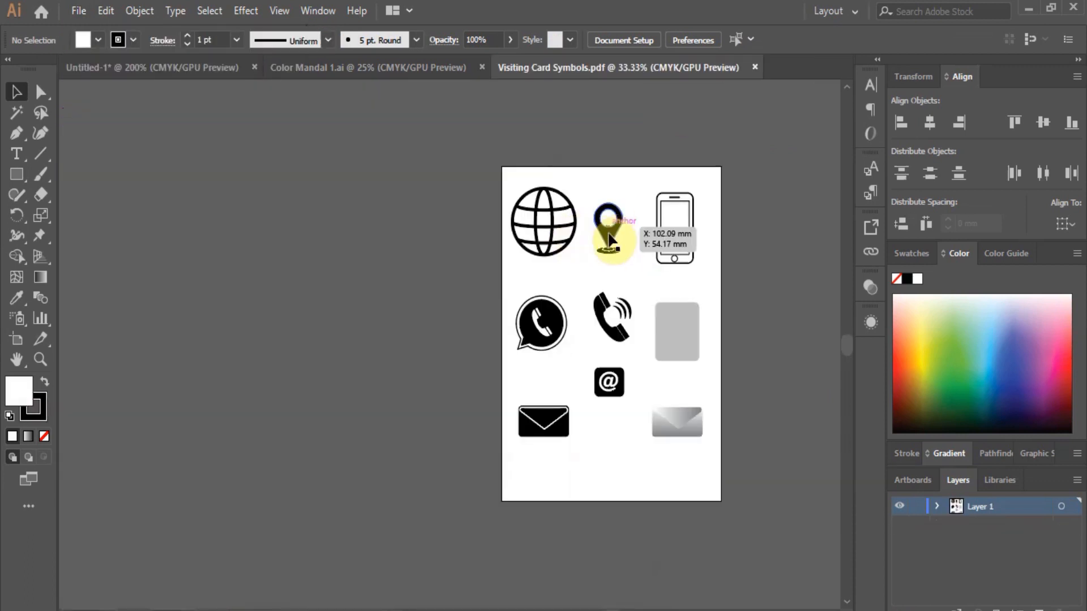
{"action": "left_click", "coordinate": [659, 252], "text": "shift"}
{"action": "key", "text": "ctrl+g"}
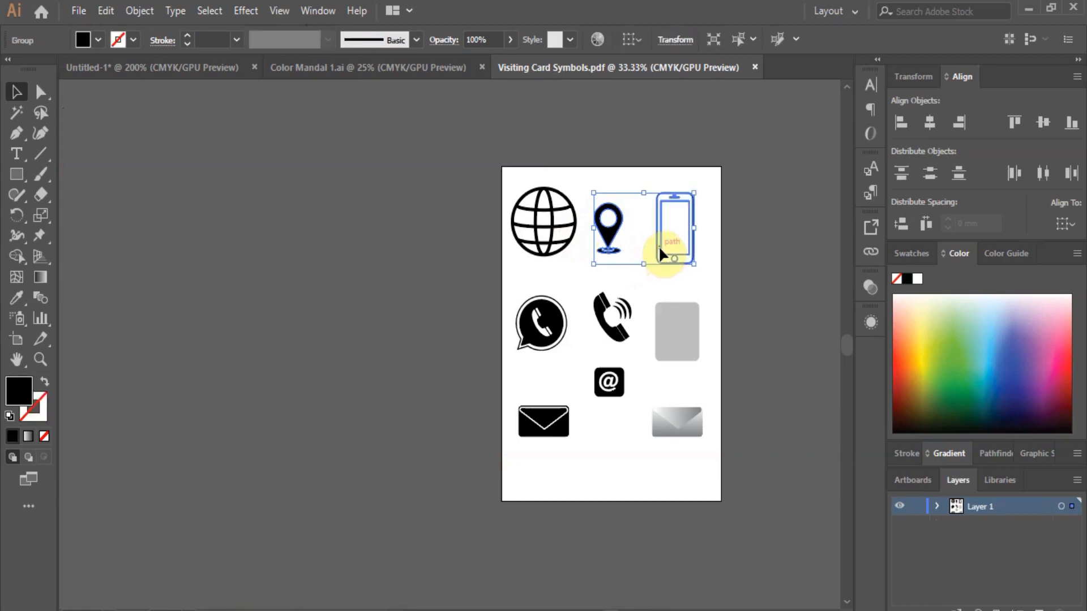
{"action": "left_click", "coordinate": [623, 340], "text": "shift"}
{"action": "left_click", "coordinate": [611, 384], "text": "shift"}
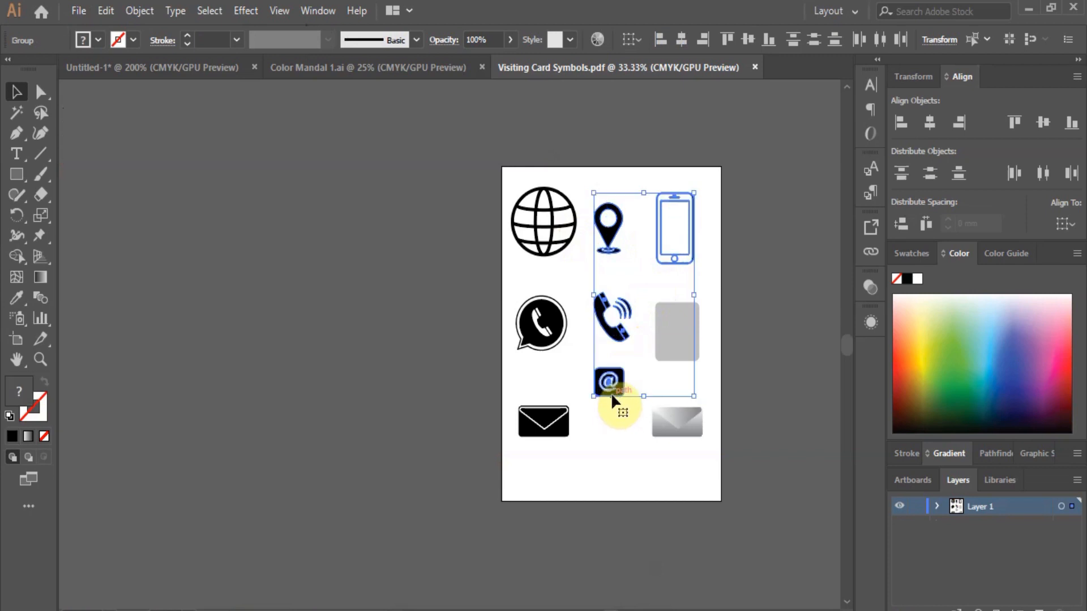
{"action": "left_click", "coordinate": [183, 69]}
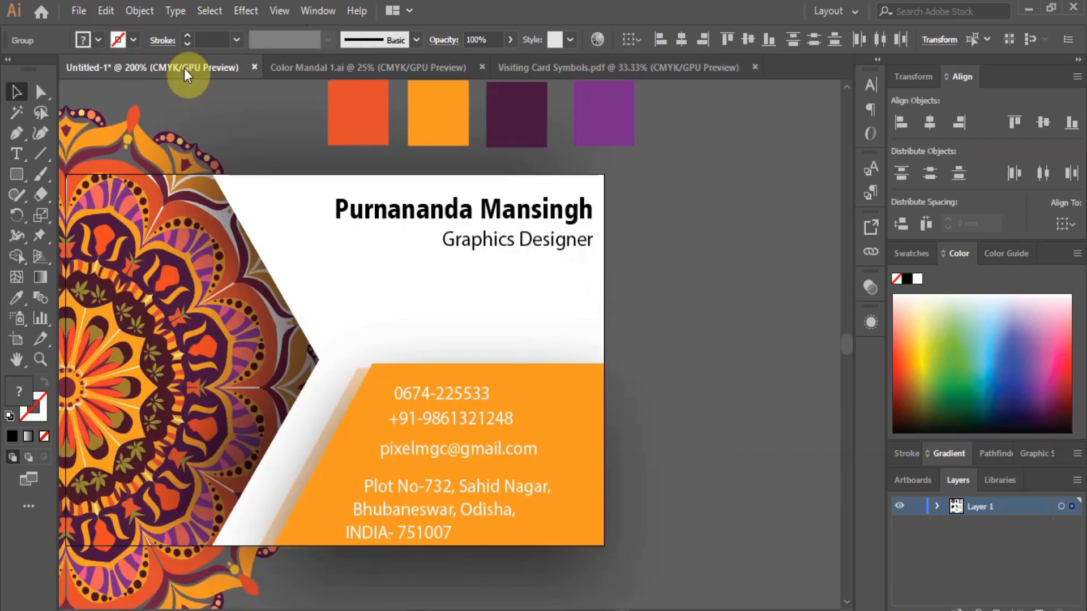
Paste the four icons and shrink the phone, pin, handset and @ icons beside the card.
{"action": "key", "text": "ctrl+v"}
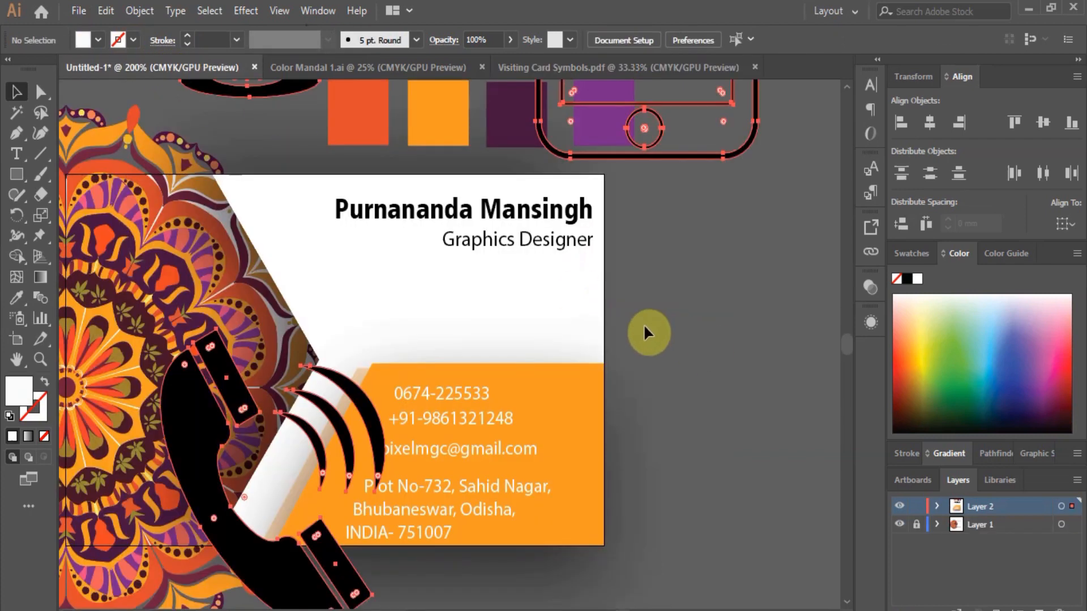
{"action": "scroll", "coordinate": [643, 323], "scroll_direction": "down", "scroll_amount": 1}
{"action": "scroll", "coordinate": [642, 324], "scroll_direction": "down", "scroll_amount": 3}
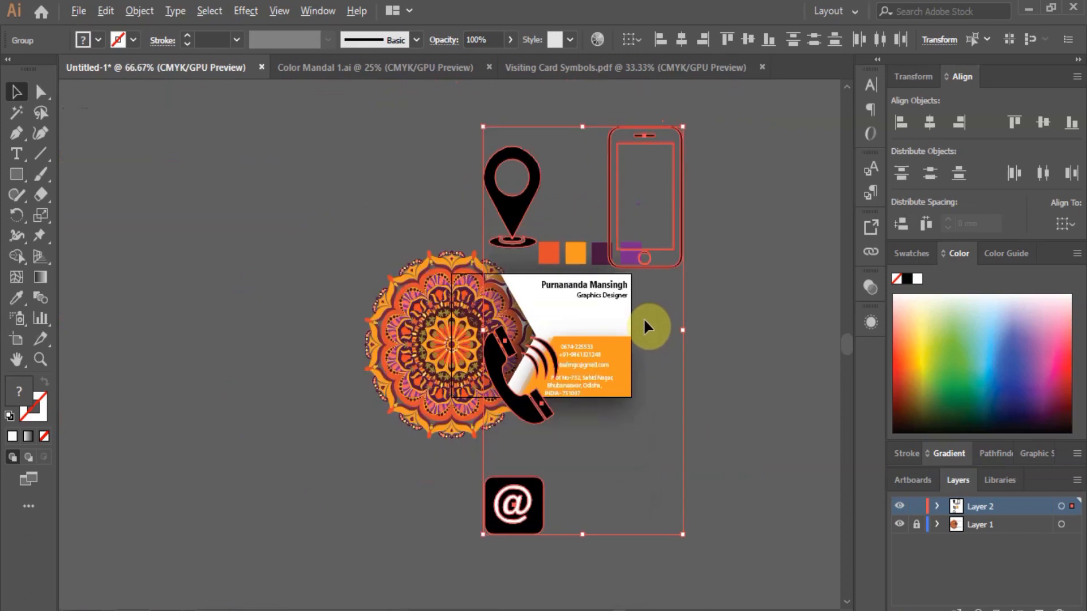
{"action": "left_click_drag", "start_coordinate": [678, 239], "coordinate": [767, 343]}
{"action": "left_click_drag", "start_coordinate": [774, 229], "coordinate": [615, 350]}
{"action": "left_click", "coordinate": [512, 201]}
{"action": "left_click_drag", "start_coordinate": [543, 148], "coordinate": [650, 333]}
{"action": "left_click", "coordinate": [505, 376]}
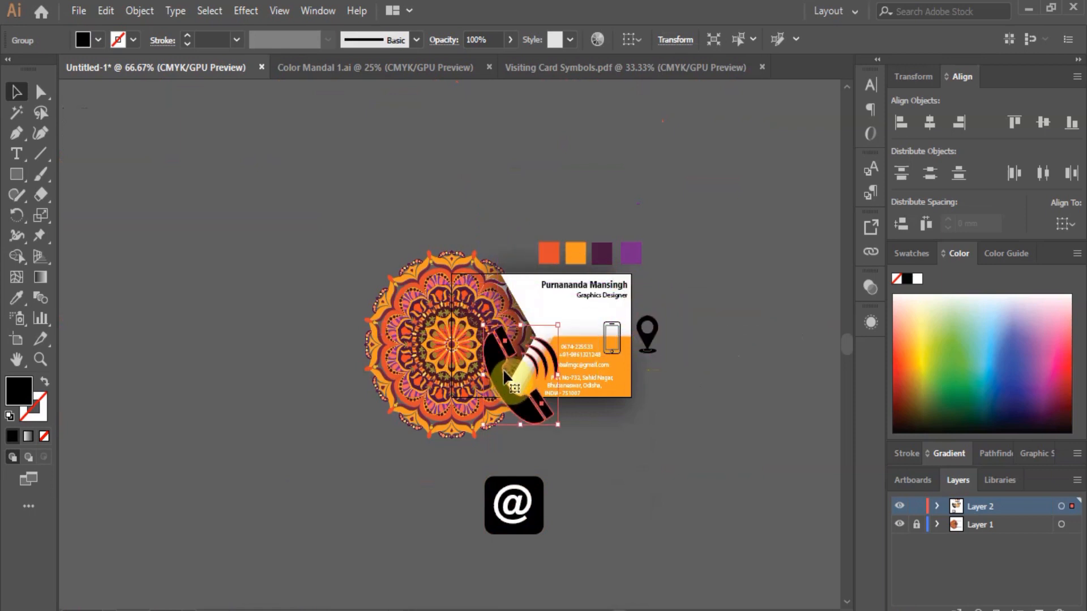
{"action": "left_click_drag", "start_coordinate": [557, 325], "coordinate": [691, 341]}
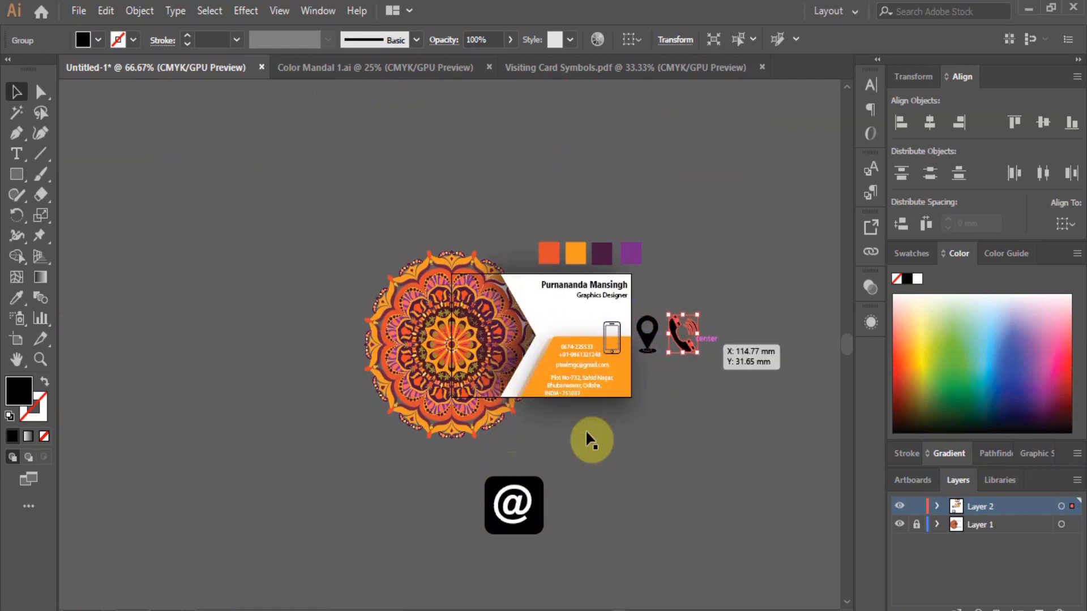
{"action": "left_click", "coordinate": [538, 492]}
{"action": "left_click_drag", "start_coordinate": [546, 478], "coordinate": [690, 399]}
Place the mobile phone icon next to the second phone number and shrink it small.
{"action": "scroll", "coordinate": [695, 388], "scroll_direction": "up", "scroll_amount": 1}
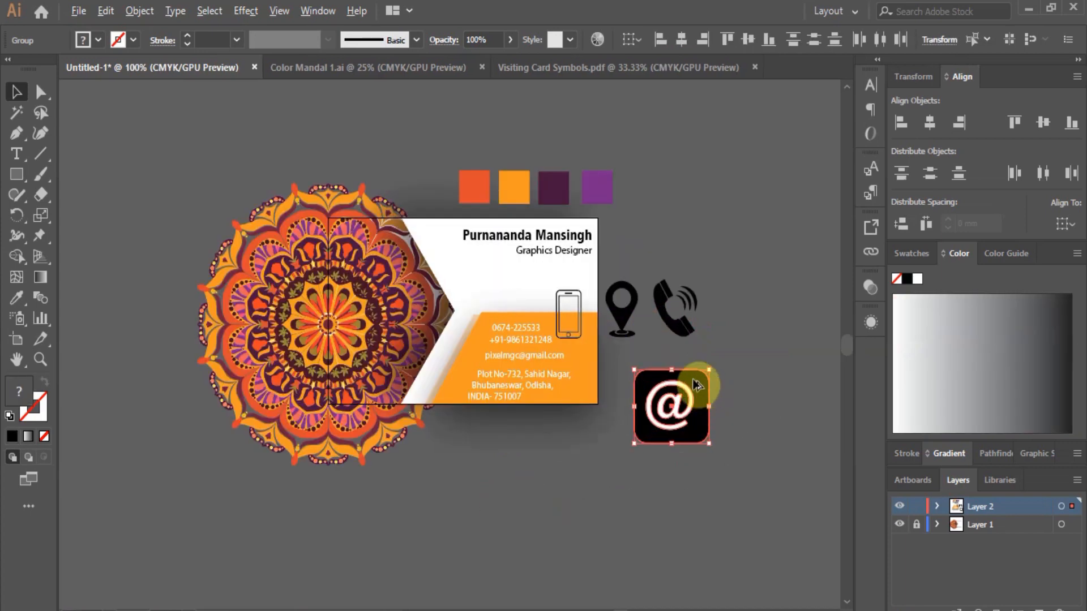
{"action": "scroll", "coordinate": [556, 330], "scroll_direction": "up", "scroll_amount": 2}
{"action": "left_click_drag", "start_coordinate": [595, 332], "coordinate": [410, 331]}
{"action": "left_click_drag", "start_coordinate": [425, 256], "coordinate": [414, 365]}
{"action": "scroll", "coordinate": [390, 352], "scroll_direction": "up", "scroll_amount": 1}
{"action": "scroll", "coordinate": [419, 345], "scroll_direction": "up", "scroll_amount": 1}
{"action": "left_click_drag", "start_coordinate": [419, 309], "coordinate": [403, 335]}
{"action": "mouse_move", "coordinate": [403, 386]}
{"action": "left_mouse_down"}
{"action": "mouse_move", "coordinate": [395, 366]}
{"action": "mouse_move", "coordinate": [406, 367]}
{"action": "left_mouse_up"}
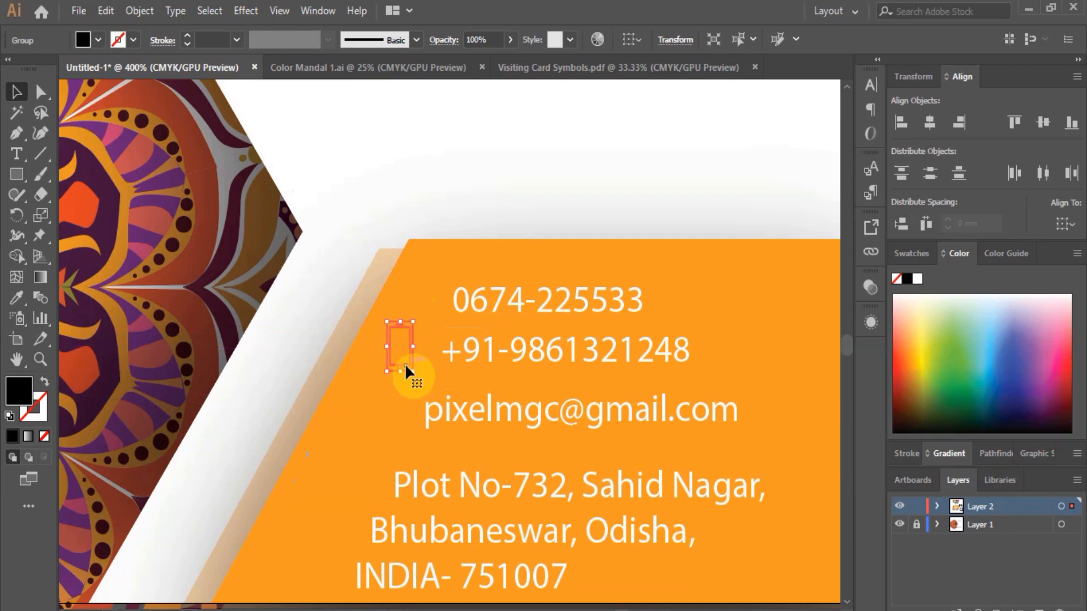
Make the mobile phone icon white.
{"action": "left_click", "coordinate": [592, 339]}
{"action": "left_click", "coordinate": [408, 365]}
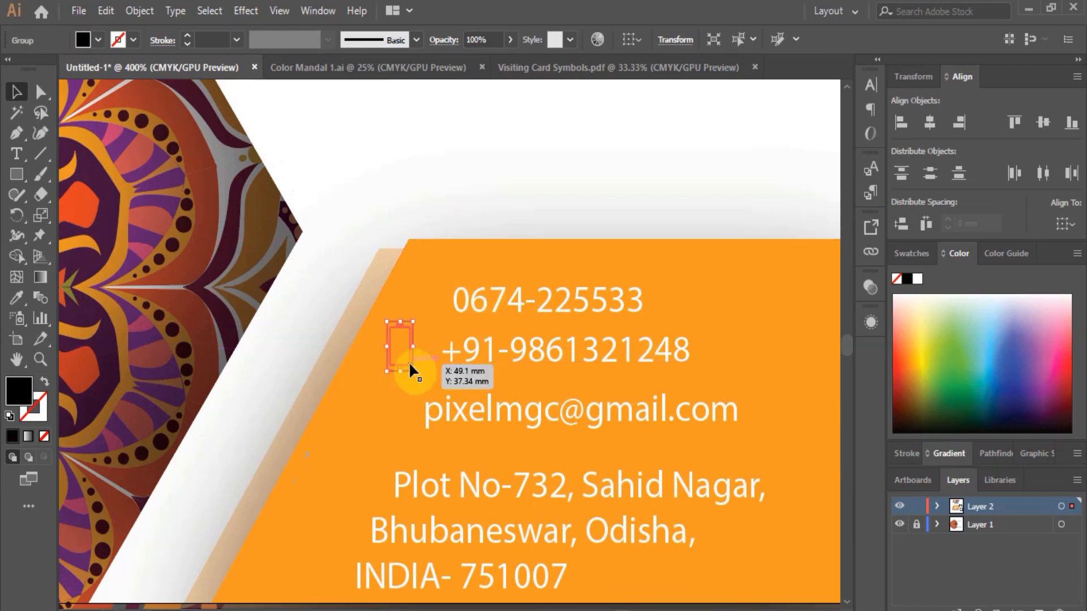
{"action": "left_click", "coordinate": [916, 280]}
{"action": "left_click", "coordinate": [40, 92]}
{"action": "left_click", "coordinate": [320, 150]}
Move the location pin beside the address, shrink it to about 5×8 mm, and make it white.
{"action": "scroll", "coordinate": [428, 308], "scroll_direction": "down", "scroll_amount": 3}
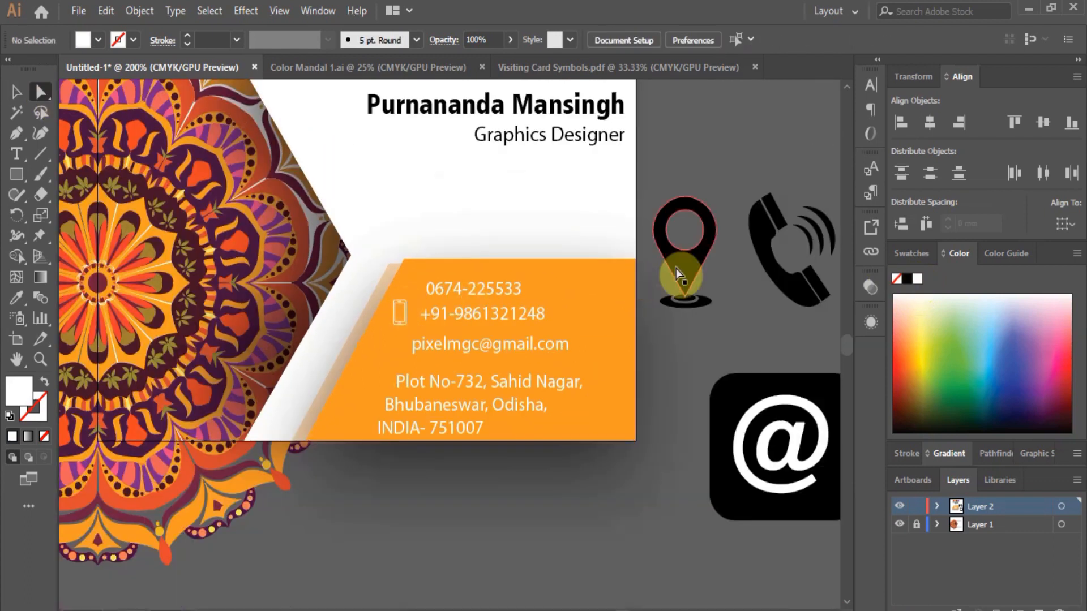
{"action": "left_click", "coordinate": [687, 277]}
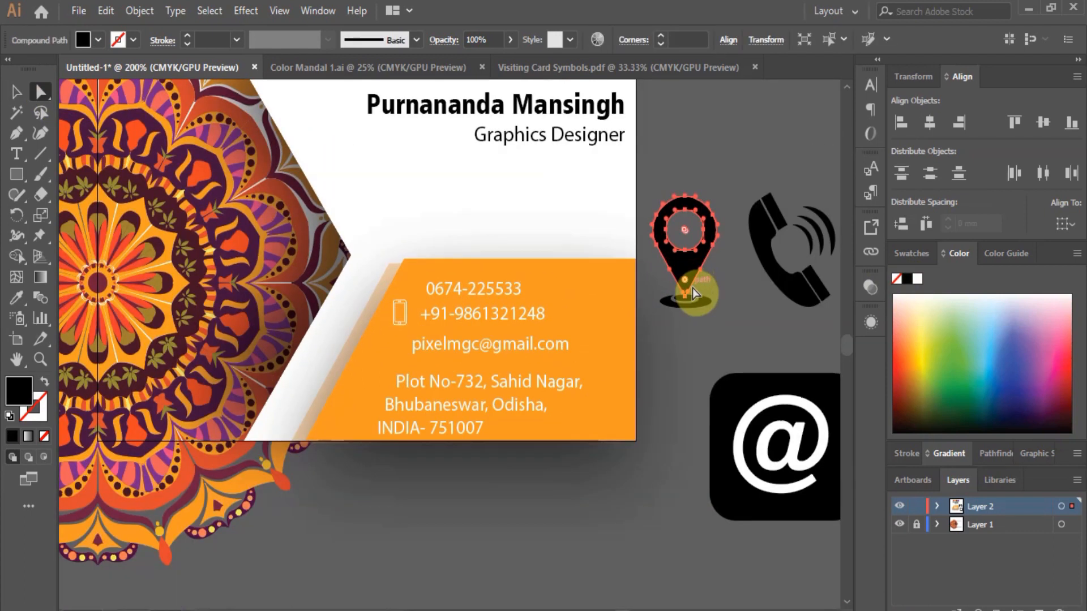
{"action": "left_click", "coordinate": [16, 92]}
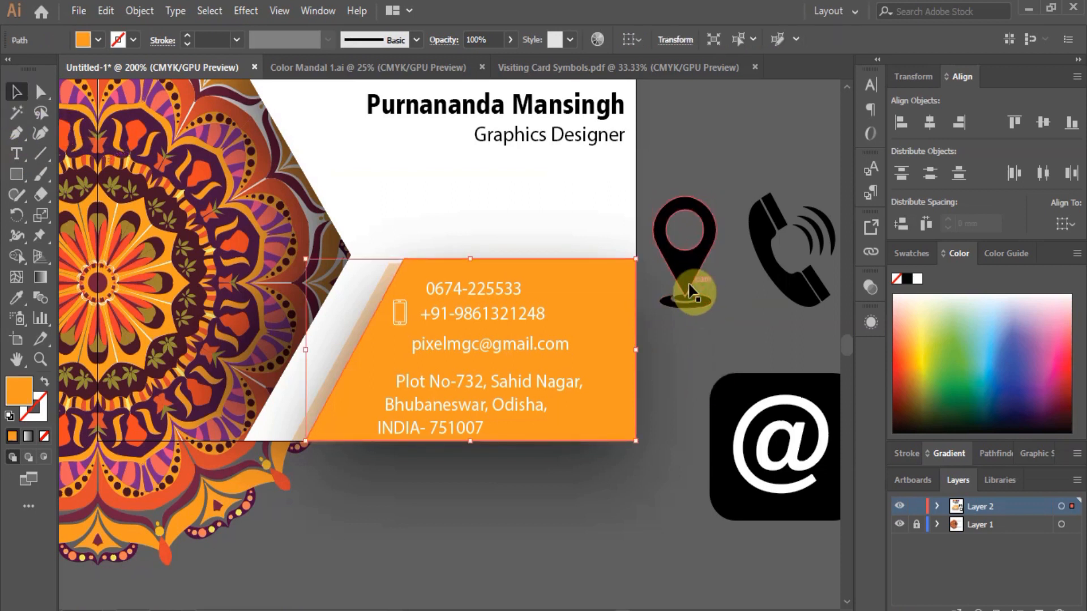
{"action": "left_click_drag", "start_coordinate": [695, 274], "coordinate": [351, 399]}
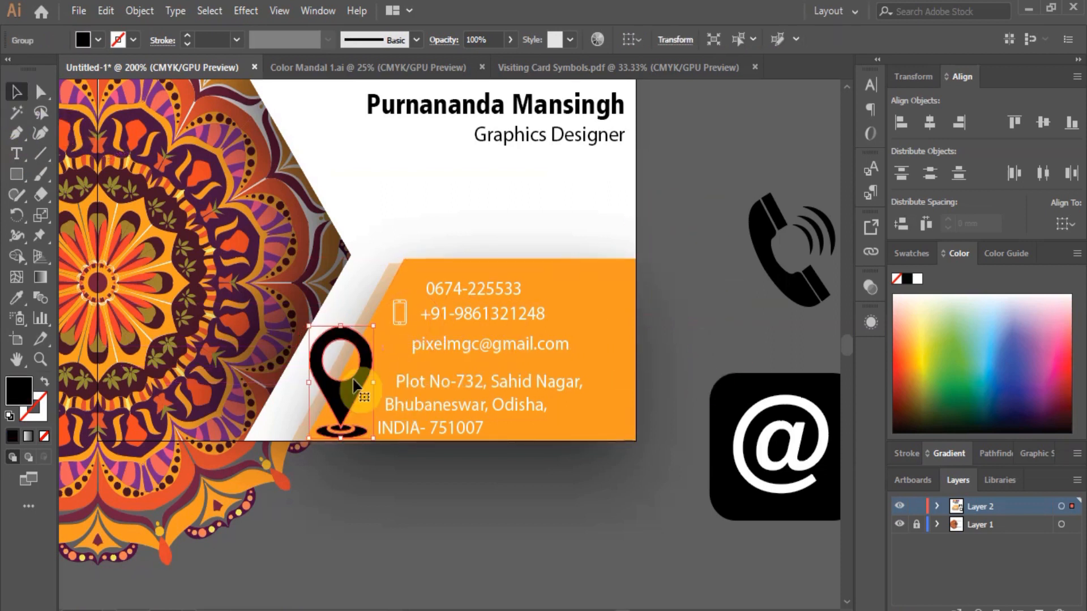
{"action": "left_click_drag", "start_coordinate": [373, 327], "coordinate": [360, 396]}
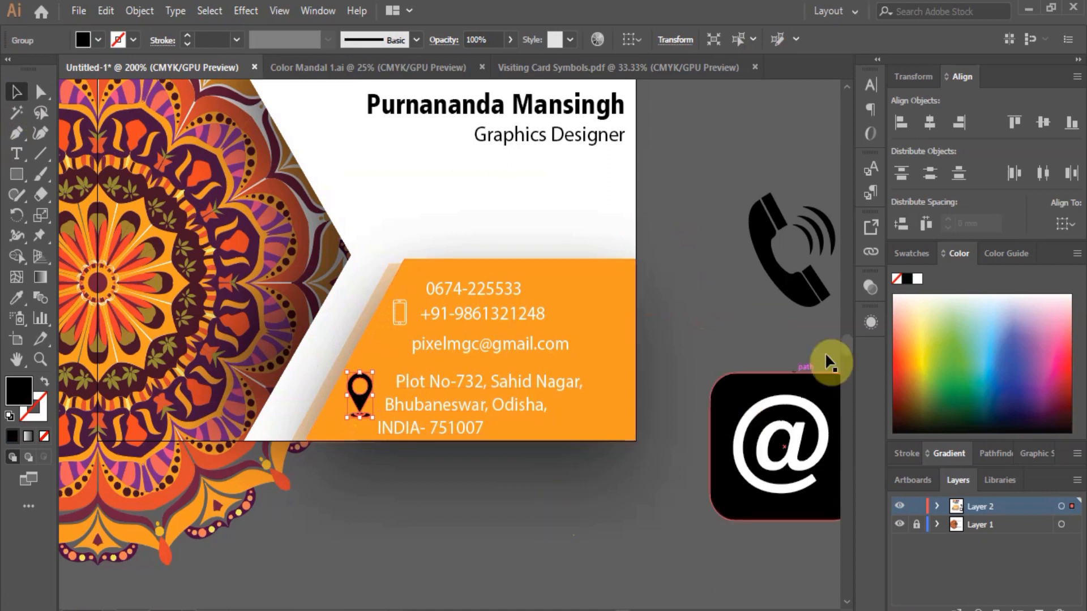
{"action": "left_click", "coordinate": [916, 279]}
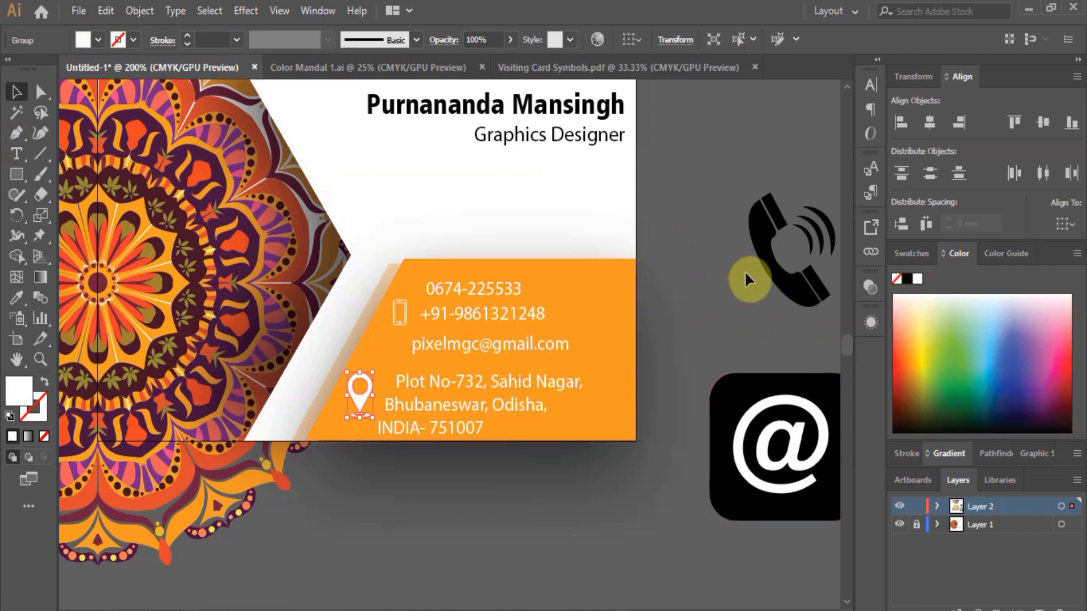
{"action": "left_click", "coordinate": [769, 253]}
Shrink the landline phone icon down to a small size.
{"action": "left_click_drag", "start_coordinate": [834, 192], "coordinate": [431, 288]}
{"action": "key", "text": "ctrl+="}
{"action": "key", "text": "ctrl+="}
{"action": "key", "text": "ctrl+="}
{"action": "left_click_drag", "start_coordinate": [422, 345], "coordinate": [443, 320]}
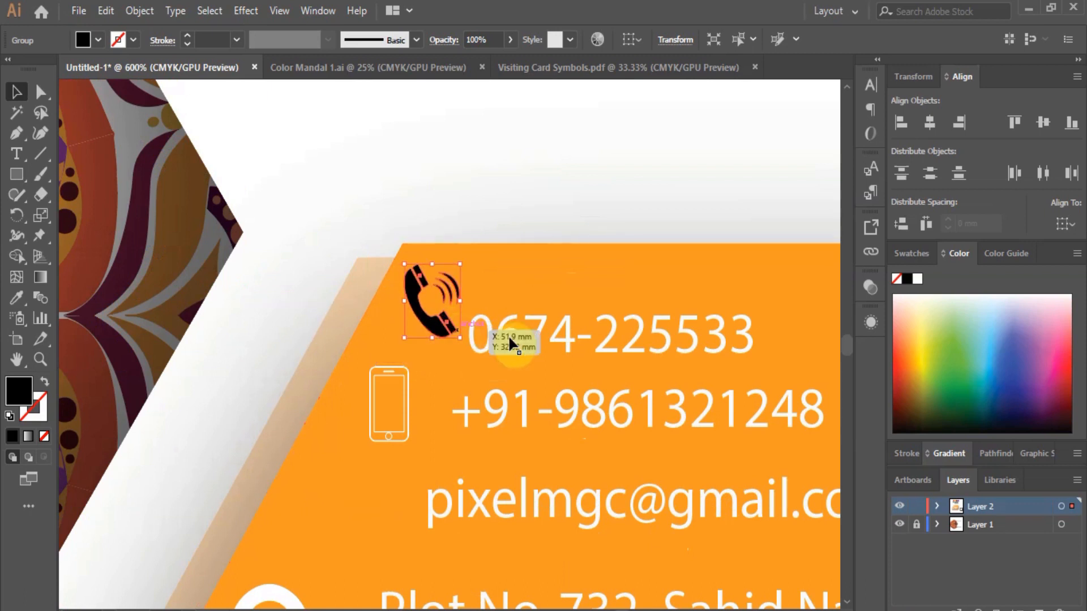
{"action": "left_click", "coordinate": [560, 334]}
{"action": "left_click_drag", "start_coordinate": [563, 333], "coordinate": [576, 296]}
{"action": "left_click_drag", "start_coordinate": [572, 413], "coordinate": [575, 396]}
{"action": "left_click_drag", "start_coordinate": [408, 419], "coordinate": [415, 399]}
Give the landline phone icon a white fill.
{"action": "left_click", "coordinate": [446, 341]}
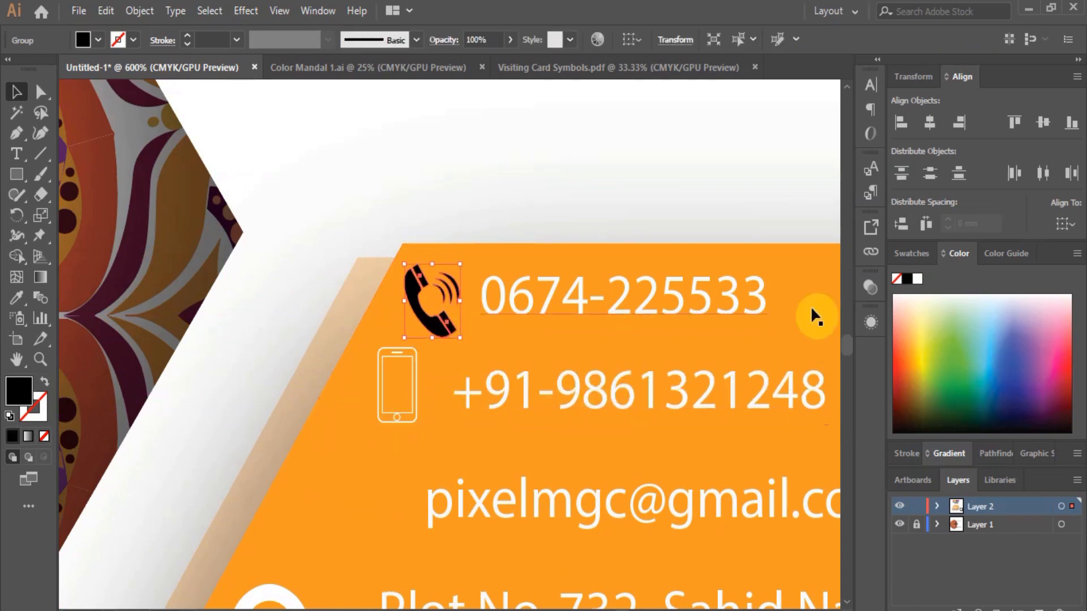
{"action": "left_click", "coordinate": [917, 279]}
{"action": "scroll", "coordinate": [572, 322], "scroll_direction": "down", "scroll_amount": 2}
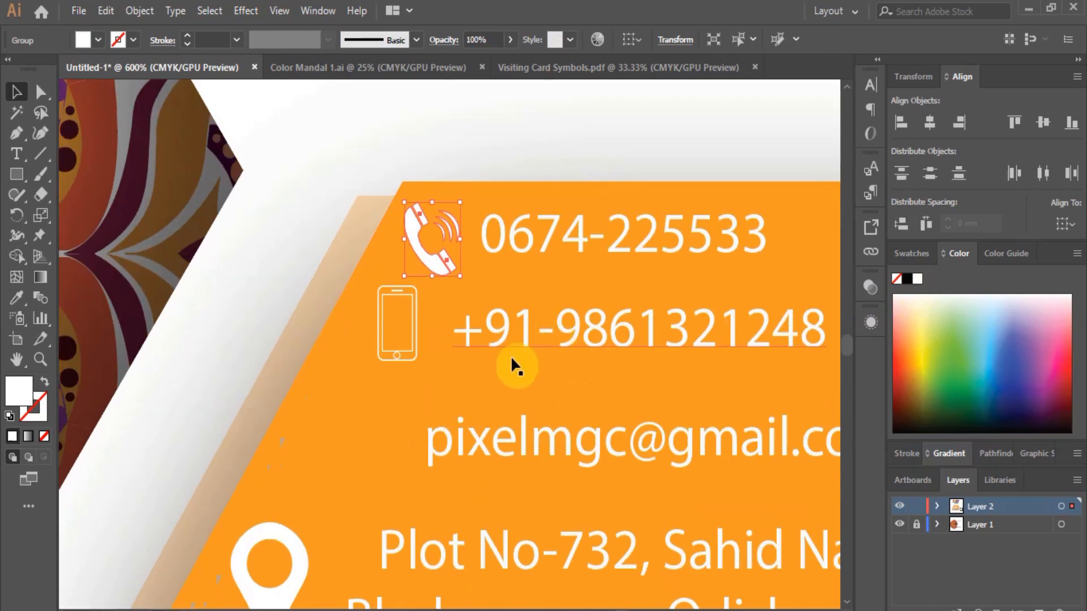
{"action": "scroll", "coordinate": [492, 365], "scroll_direction": "down", "scroll_amount": 5}
Lower the address and email lines, then duplicate the mobile number onto a line below.
{"action": "left_click_drag", "start_coordinate": [493, 351], "coordinate": [492, 359]}
{"action": "left_click_drag", "start_coordinate": [517, 254], "coordinate": [515, 288]}
{"action": "left_click_drag", "start_coordinate": [579, 134], "coordinate": [563, 212]}
{"action": "key", "text": "ctrl+minus"}
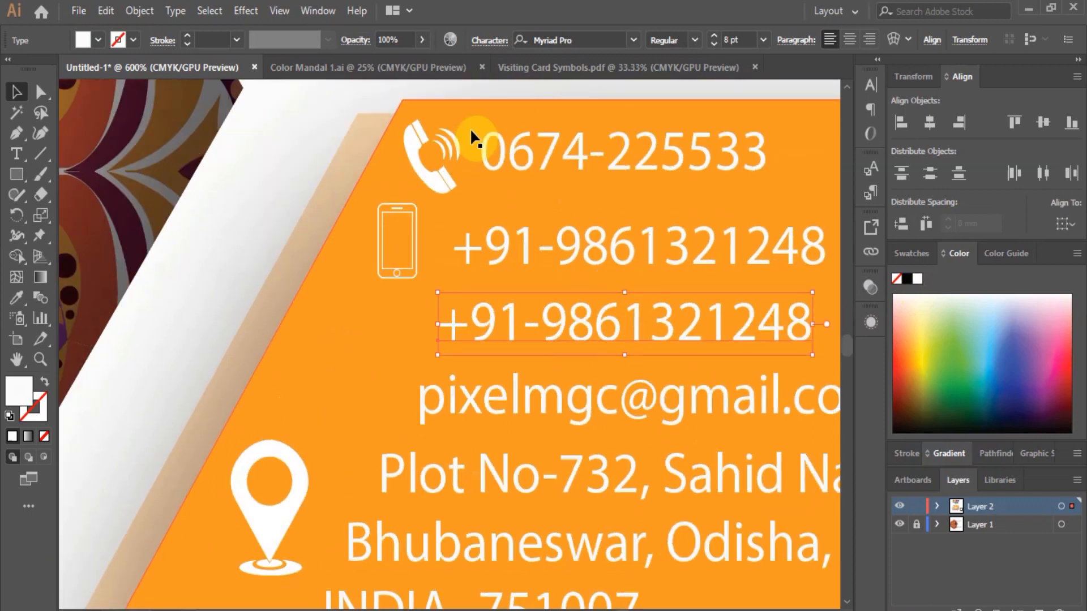
In Visiting Card Symbols.pdf, select all parts of the WhatsApp icon and group them.
{"action": "key", "text": "ctrl+minus"}
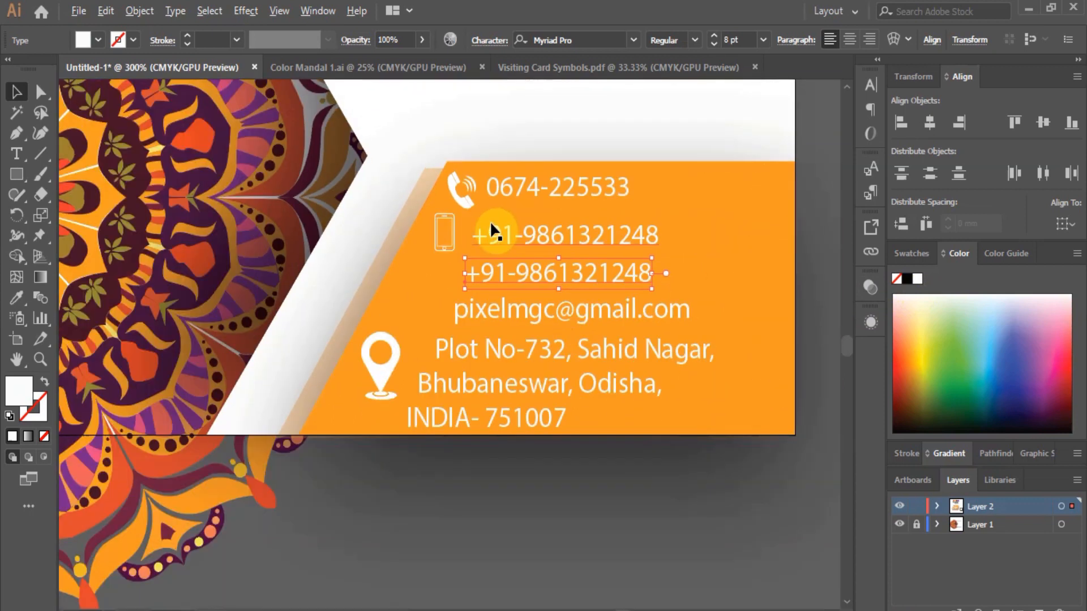
{"action": "left_click", "coordinate": [536, 69]}
{"action": "left_click", "coordinate": [541, 320]}
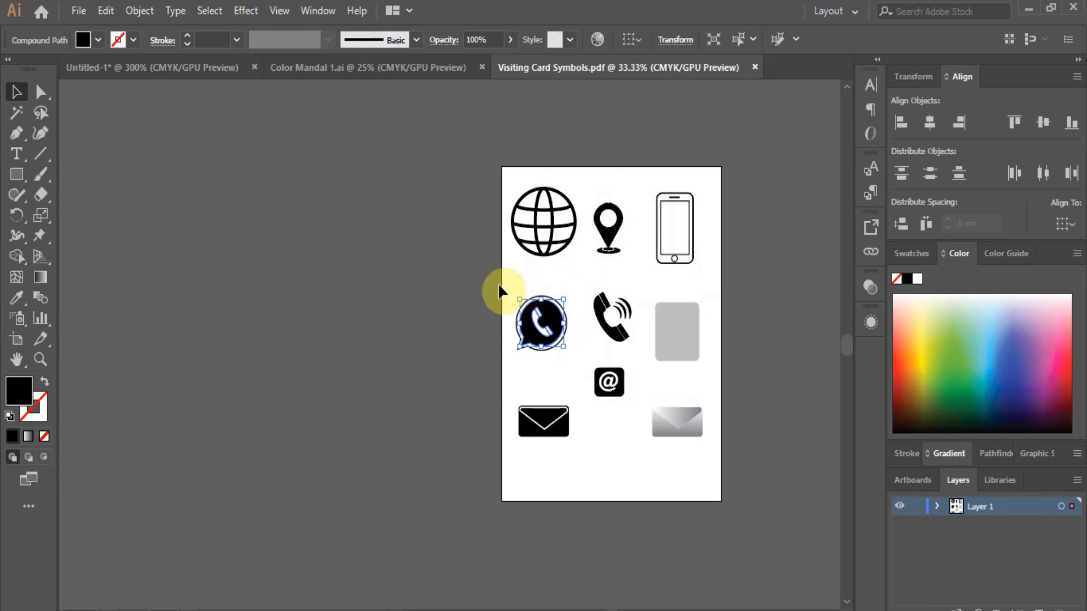
{"action": "left_click_drag", "start_coordinate": [561, 356], "coordinate": [569, 359]}
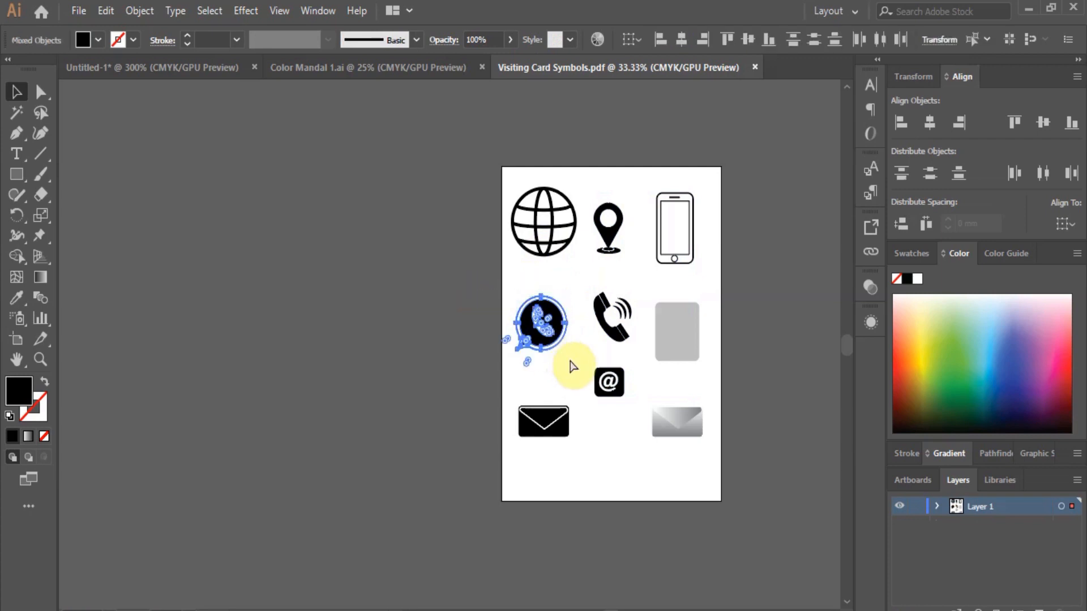
{"action": "key", "text": "ctrl+g"}
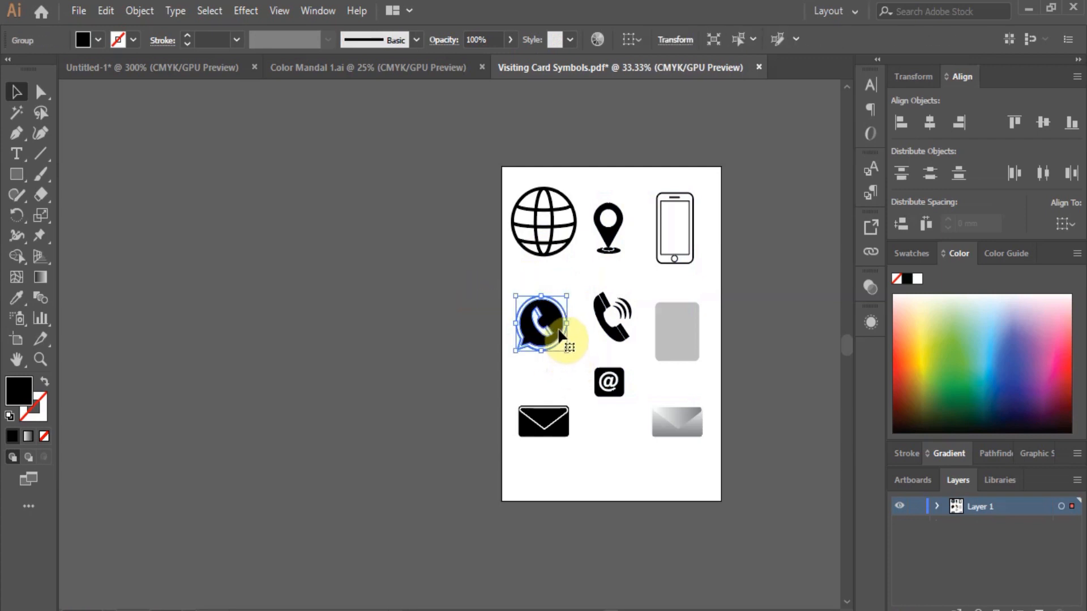
Paste the WhatsApp icon into the card, scale it down and place it beside the second mobile number.
{"action": "left_click", "coordinate": [121, 70]}
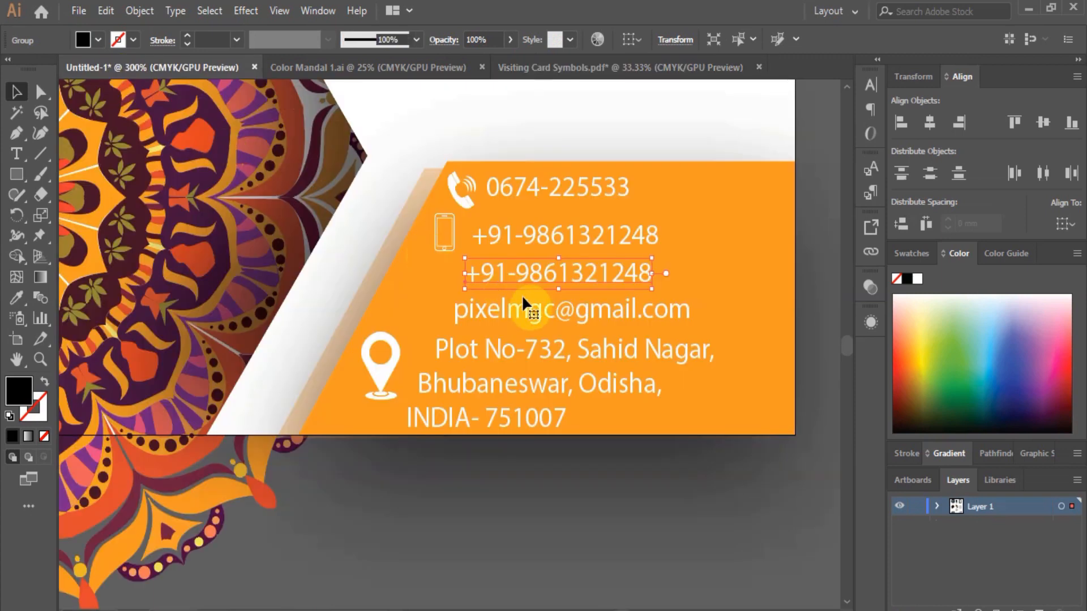
{"action": "key", "text": "ctrl+v"}
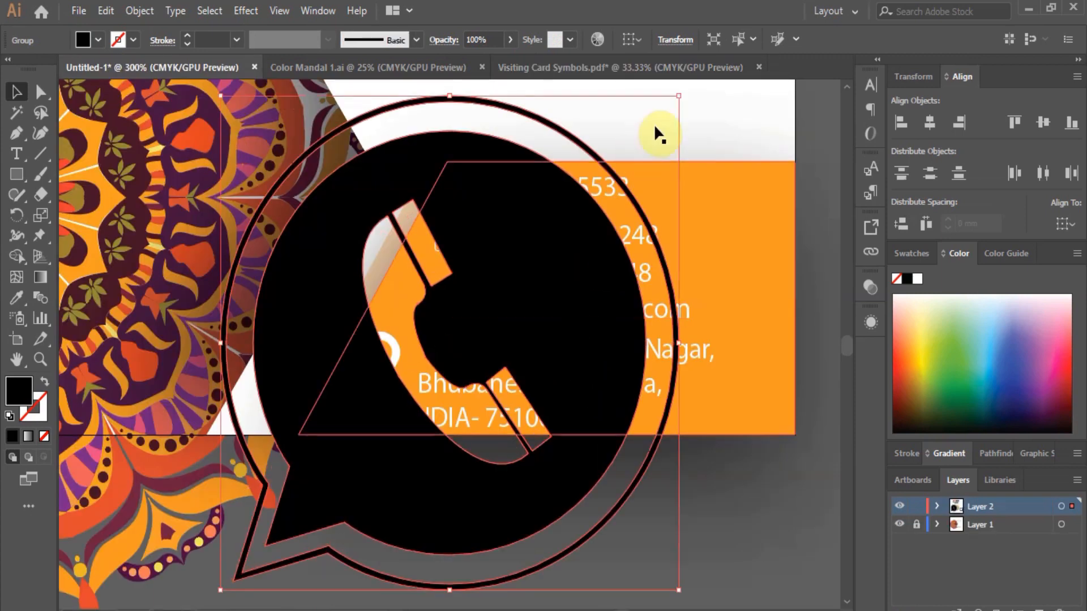
{"action": "left_click_drag", "start_coordinate": [679, 99], "coordinate": [308, 563]}
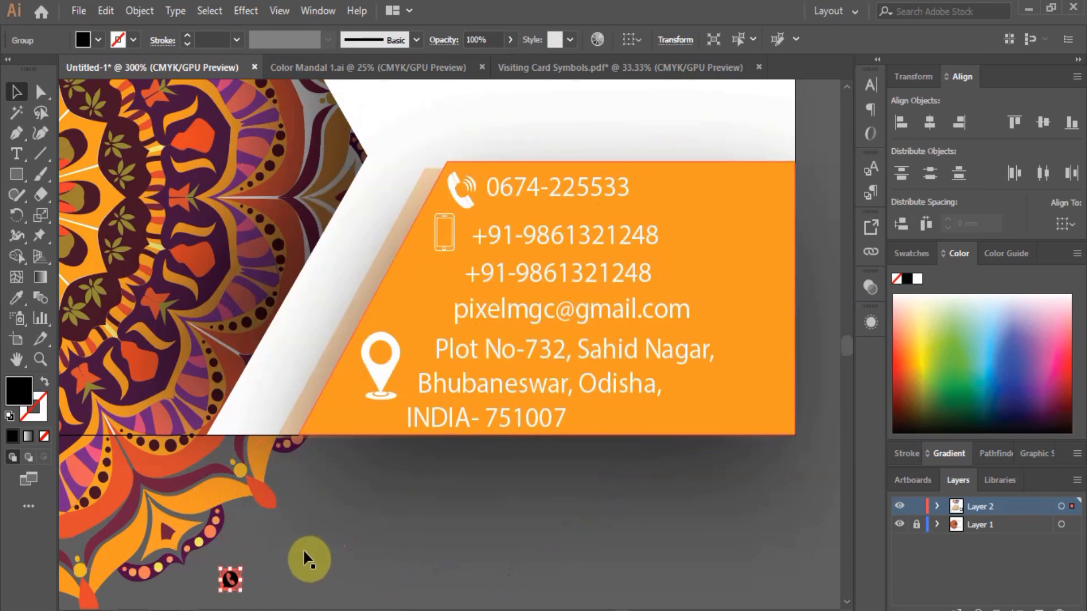
{"action": "left_click", "coordinate": [224, 583]}
{"action": "left_click_drag", "start_coordinate": [231, 581], "coordinate": [422, 273]}
{"action": "scroll", "coordinate": [422, 274], "scroll_direction": "up", "scroll_amount": 2}
{"action": "left_click_drag", "start_coordinate": [452, 309], "coordinate": [435, 281]}
Give the WhatsApp icon a white fill.
{"action": "left_click", "coordinate": [917, 281]}
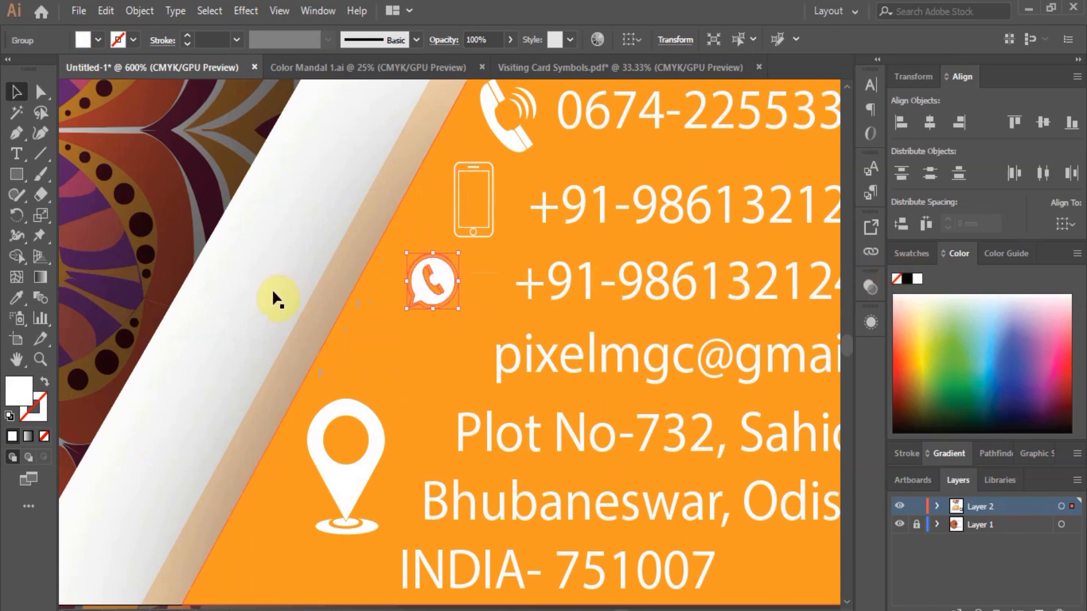
{"action": "scroll", "coordinate": [274, 293], "scroll_direction": "down", "scroll_amount": 2}
{"action": "left_click", "coordinate": [277, 292]}
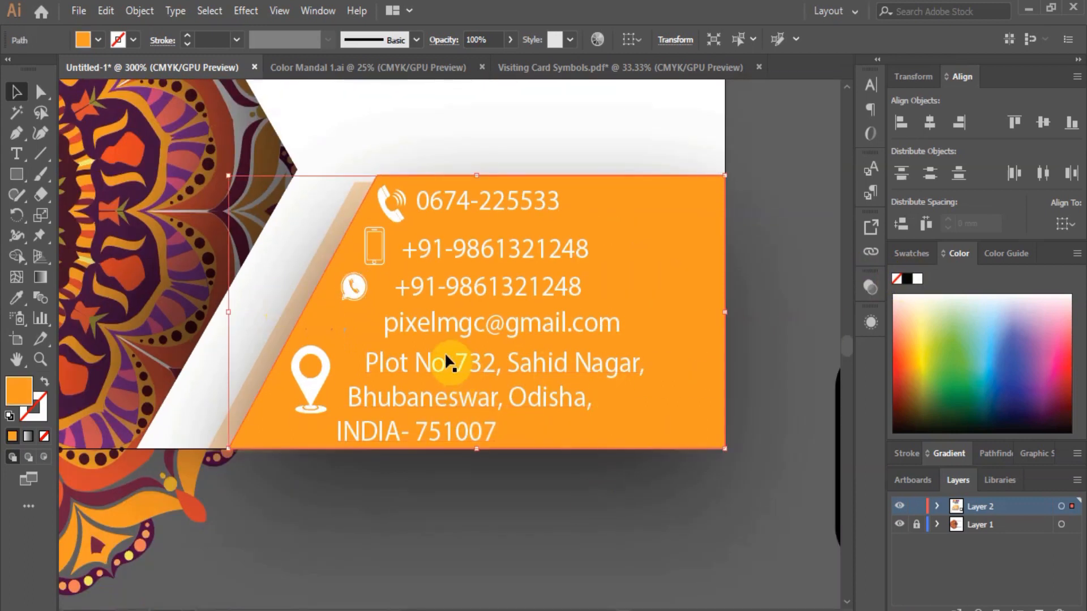
{"action": "scroll", "coordinate": [436, 320], "scroll_direction": "down", "scroll_amount": 2}
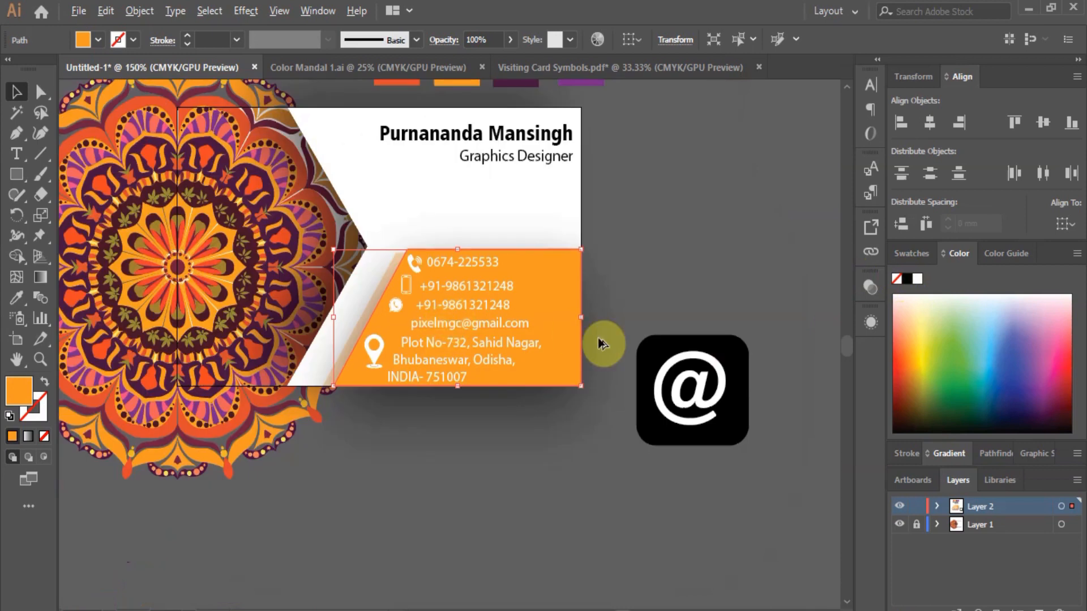
Move the @ icon from the symbols onto the orange band.
{"action": "left_click", "coordinate": [703, 357]}
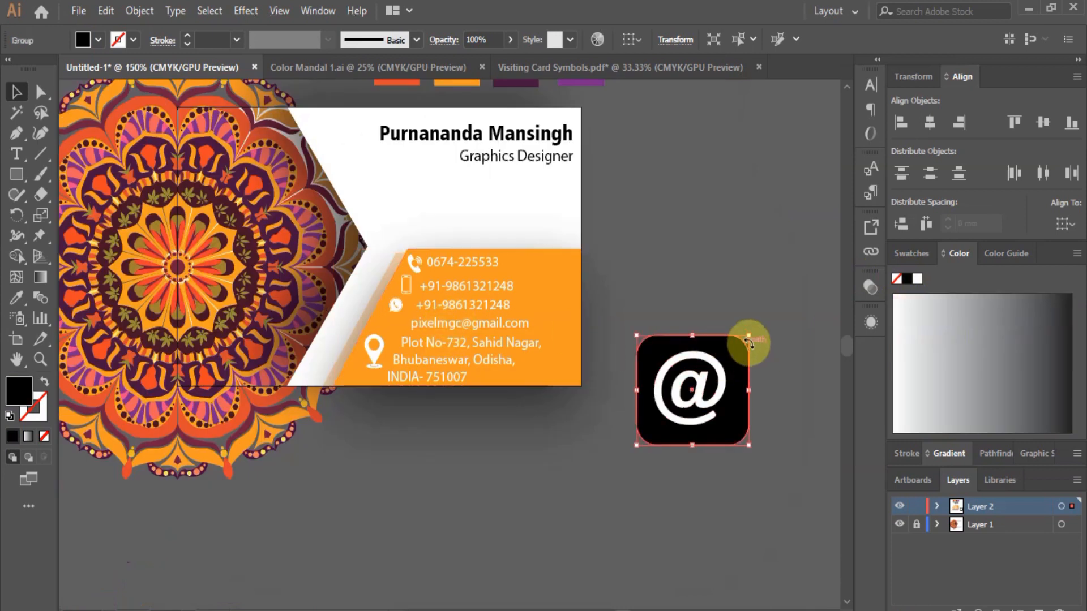
{"action": "scroll", "coordinate": [752, 340], "scroll_direction": "up", "scroll_amount": 3}
{"action": "key", "text": "ctrl+shift+F9"}
{"action": "left_click_drag", "start_coordinate": [656, 434], "coordinate": [391, 265]}
{"action": "scroll", "coordinate": [477, 278], "scroll_direction": "down", "scroll_amount": 3}
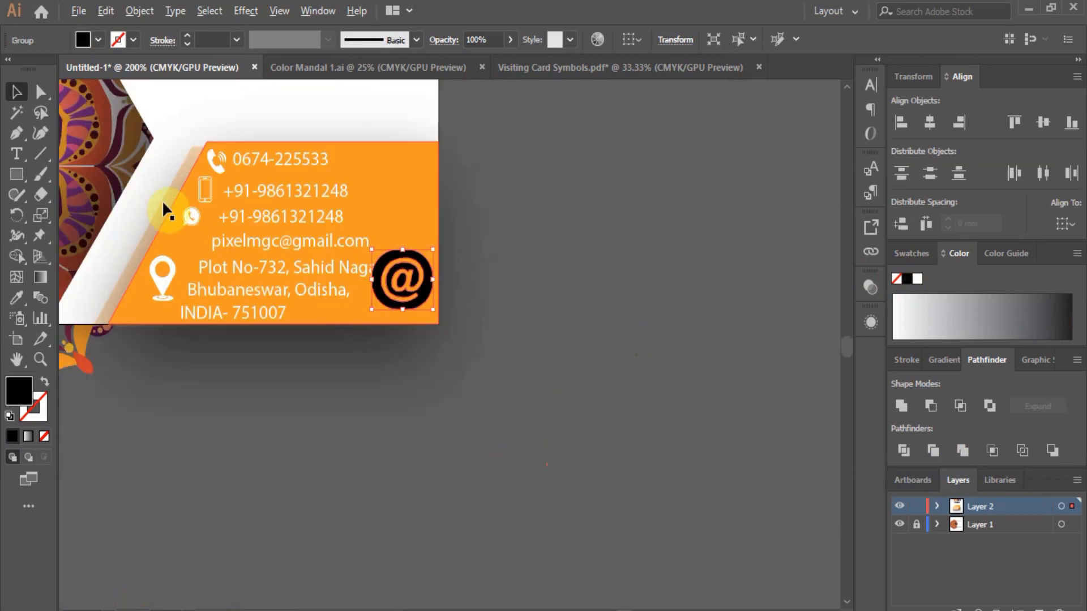
{"action": "scroll", "coordinate": [165, 212], "scroll_direction": "up", "scroll_amount": 2}
{"action": "left_click", "coordinate": [139, 11]}
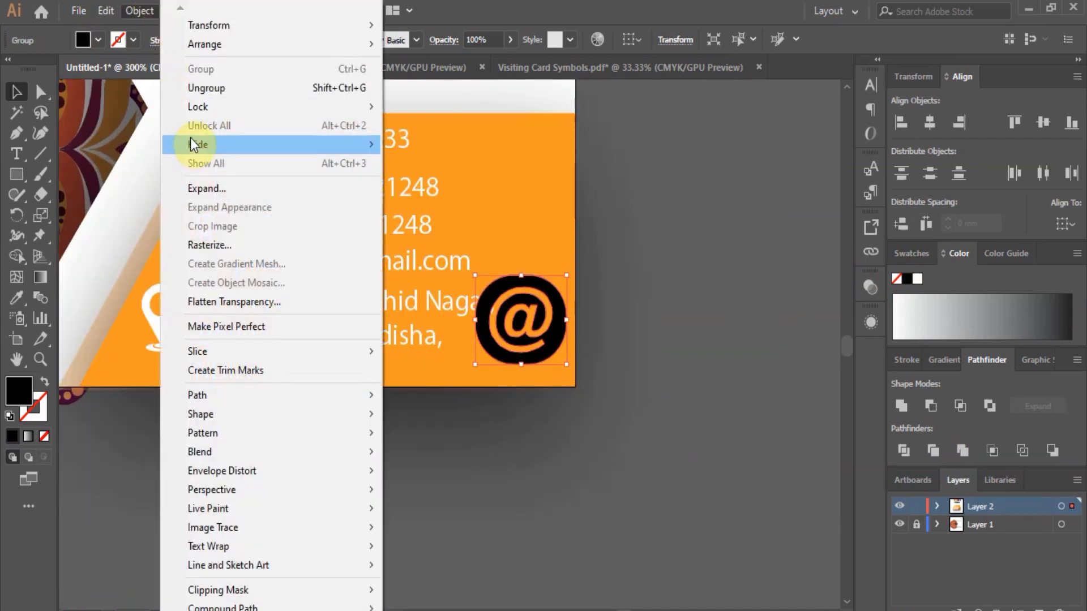
{"action": "key", "text": "Escape"}
Shrink the @ icon beside the email line and fill it white.
{"action": "left_click_drag", "start_coordinate": [566, 322], "coordinate": [169, 231]}
{"action": "scroll", "coordinate": [168, 231], "scroll_direction": "up", "scroll_amount": 2}
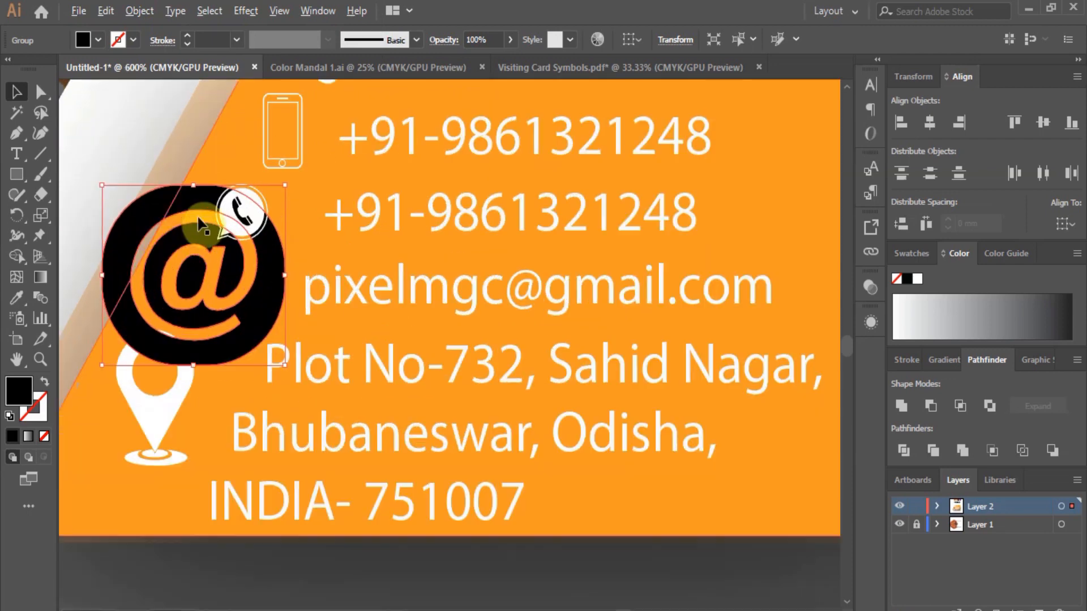
{"action": "left_click_drag", "start_coordinate": [285, 187], "coordinate": [211, 282]}
{"action": "left_click", "coordinate": [917, 278]}
{"action": "left_click", "coordinate": [541, 528]}
{"action": "scroll", "coordinate": [428, 383], "scroll_direction": "down", "scroll_amount": 2}
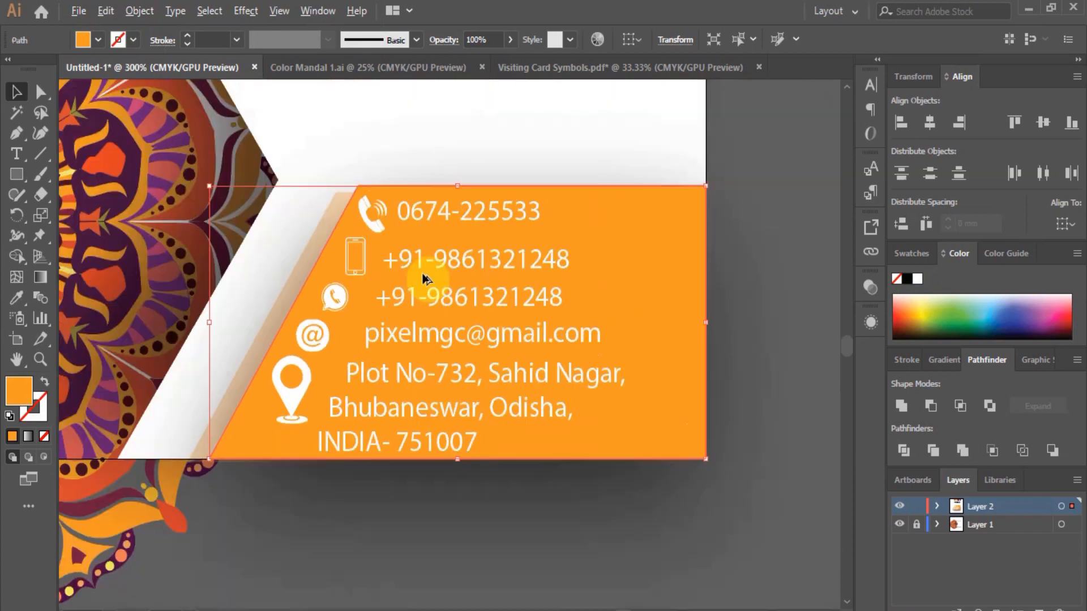
{"action": "scroll", "coordinate": [290, 329], "scroll_direction": "up", "scroll_amount": 1}
Scale the white location pin down, then slightly up, to match the icons beside the address.
{"action": "left_click", "coordinate": [304, 413]}
{"action": "scroll", "coordinate": [308, 422], "scroll_direction": "up", "scroll_amount": 1}
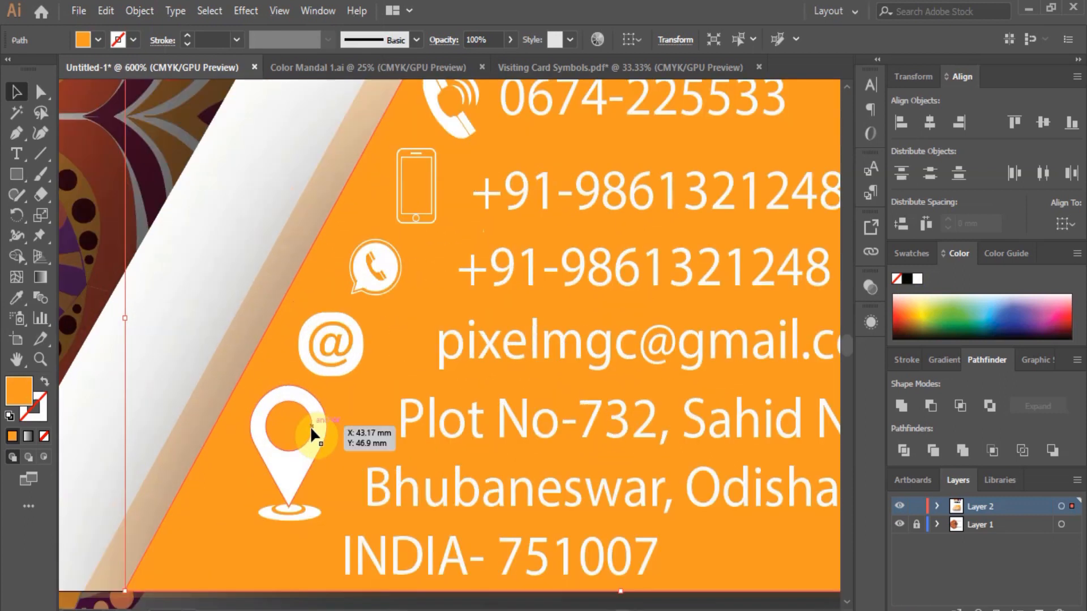
{"action": "left_click_drag", "start_coordinate": [327, 393], "coordinate": [301, 416]}
{"action": "scroll", "coordinate": [394, 385], "scroll_direction": "down", "scroll_amount": 1}
{"action": "scroll", "coordinate": [316, 408], "scroll_direction": "up", "scroll_amount": 1}
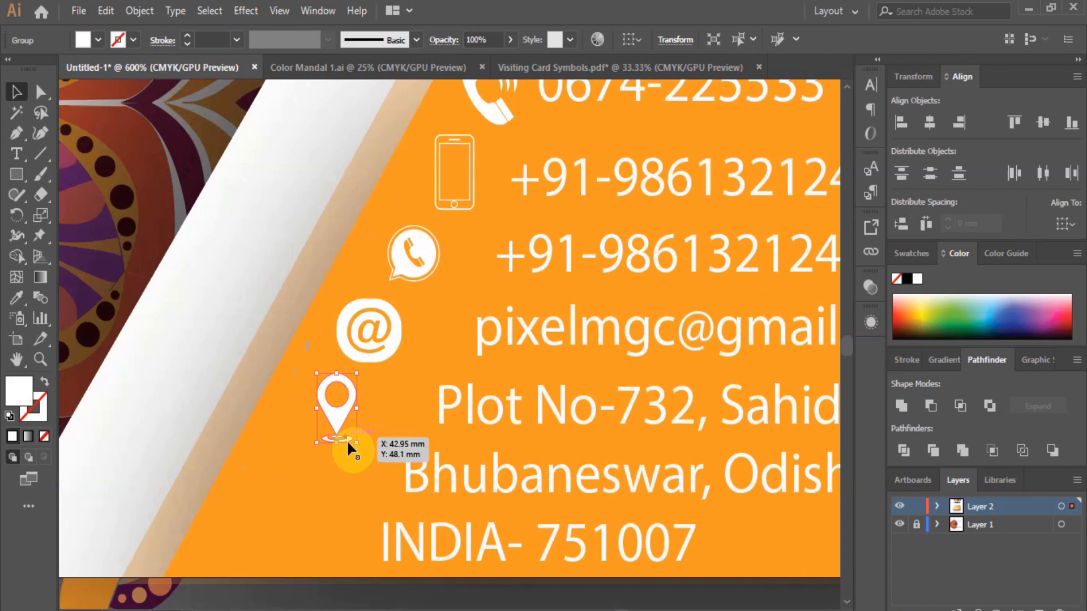
{"action": "left_click_drag", "start_coordinate": [355, 446], "coordinate": [363, 460]}
{"action": "scroll", "coordinate": [294, 442], "scroll_direction": "down", "scroll_amount": 4}
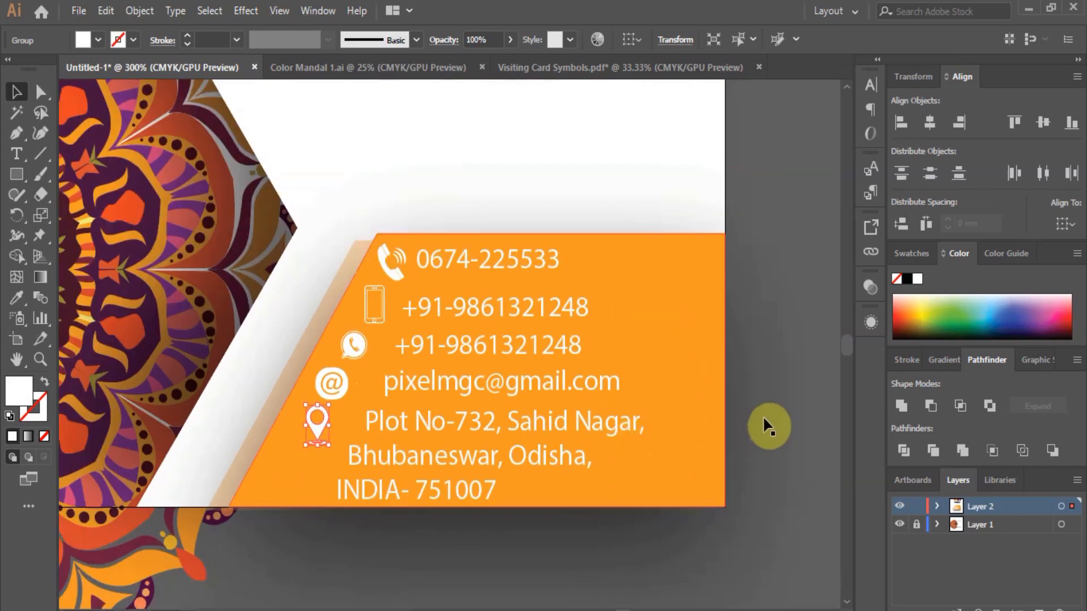
{"action": "left_click", "coordinate": [582, 381]}
{"action": "scroll", "coordinate": [705, 357], "scroll_direction": "down", "scroll_amount": 1}
{"action": "scroll", "coordinate": [736, 338], "scroll_direction": "up", "scroll_amount": 1}
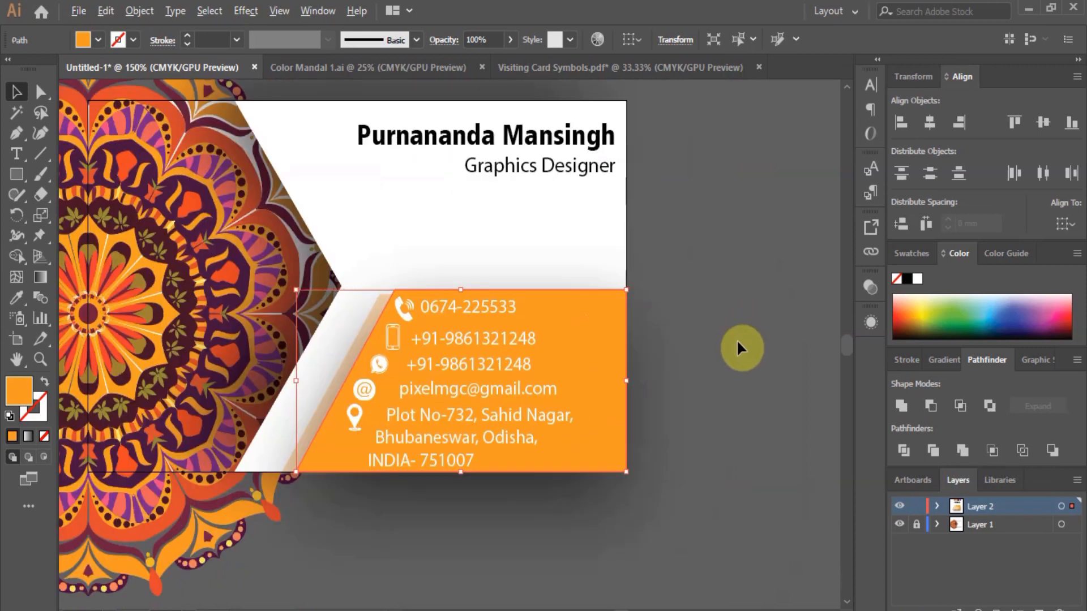
{"action": "left_click", "coordinate": [773, 342]}
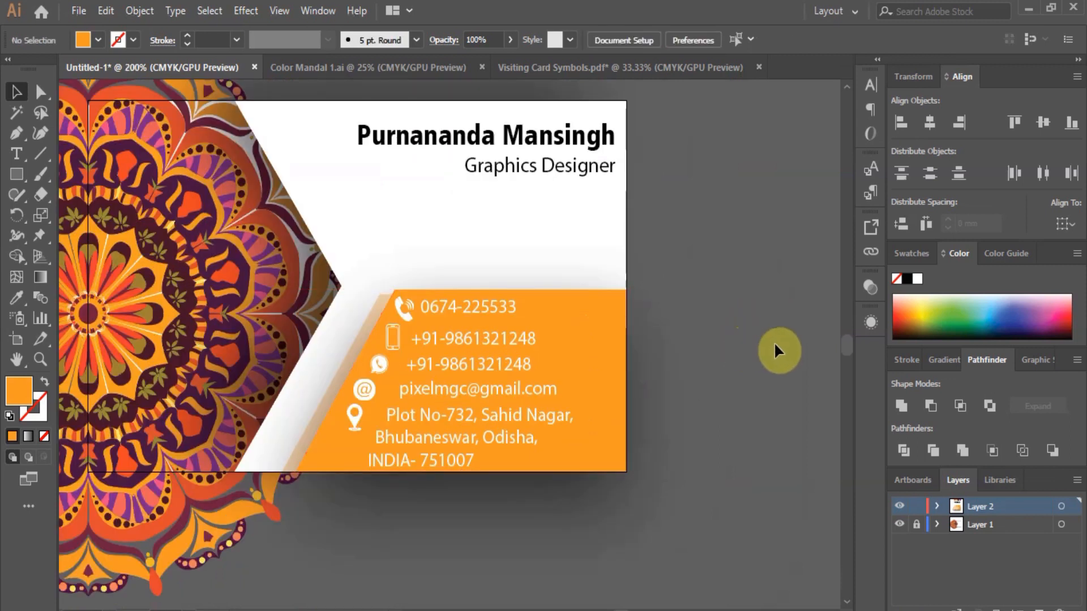
Sample the dark purple swatch onto the phone icon with the Eyedropper.
{"action": "scroll", "coordinate": [773, 342], "scroll_direction": "down", "scroll_amount": 1}
{"action": "scroll", "coordinate": [660, 220], "scroll_direction": "up", "scroll_amount": 1}
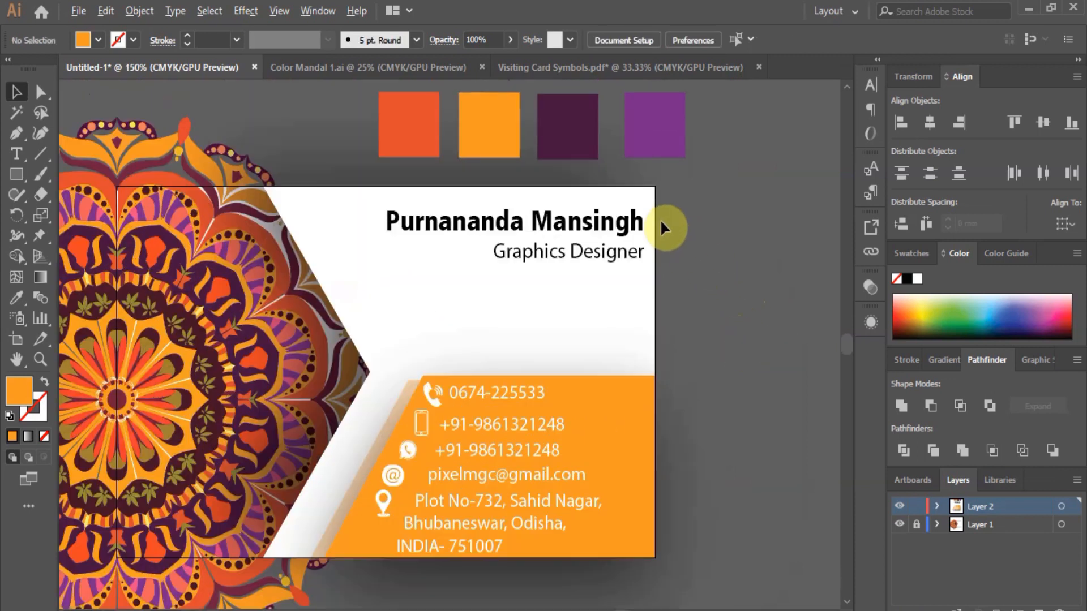
{"action": "left_click", "coordinate": [430, 396]}
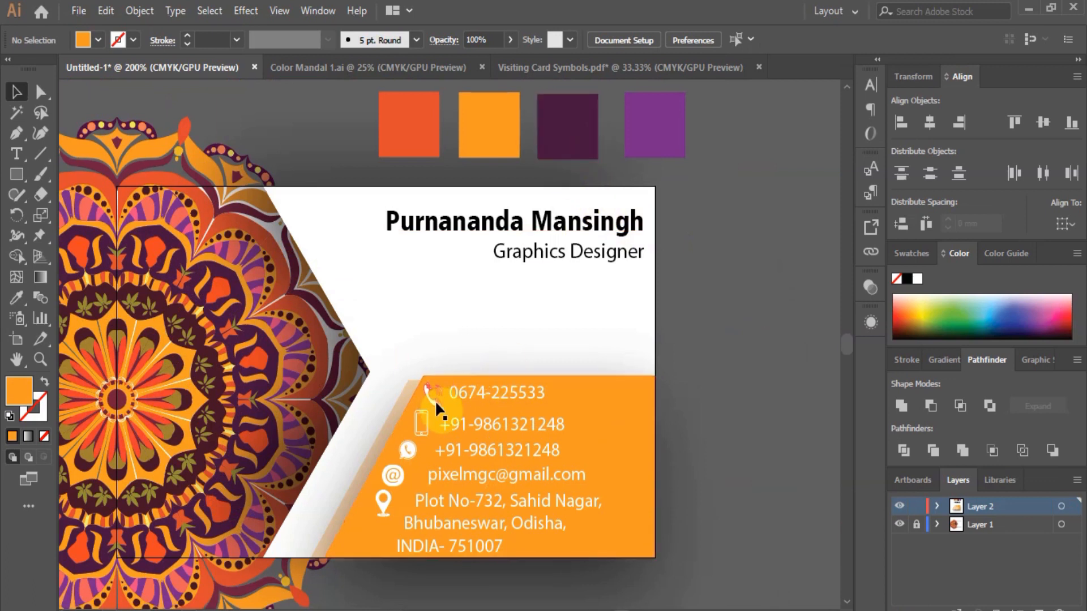
{"action": "left_click", "coordinate": [17, 298]}
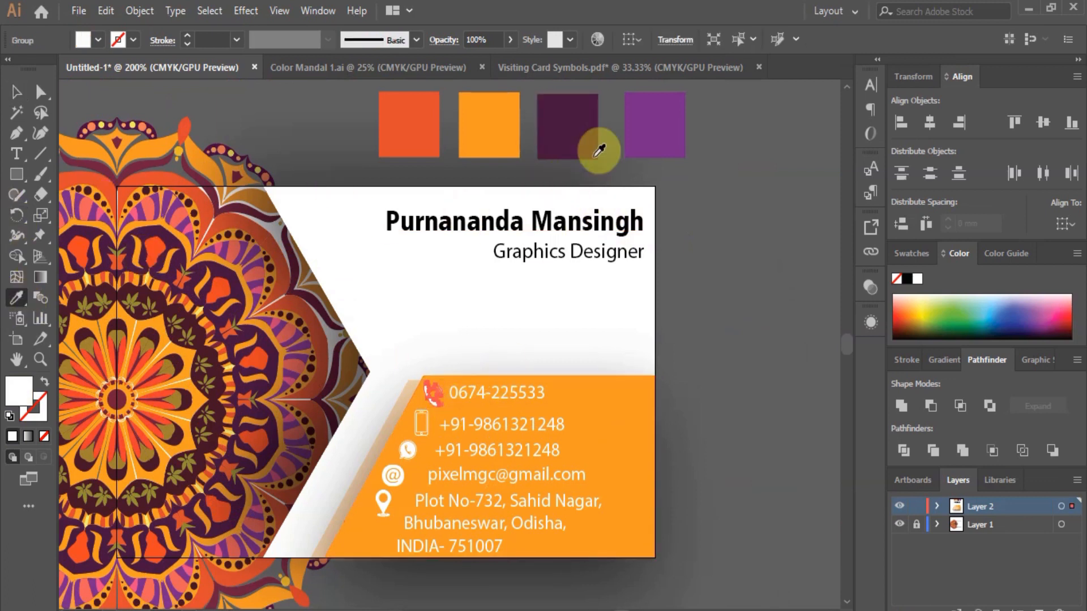
{"action": "left_click", "coordinate": [583, 145]}
{"action": "left_click", "coordinate": [15, 86]}
{"action": "left_click", "coordinate": [766, 370]}
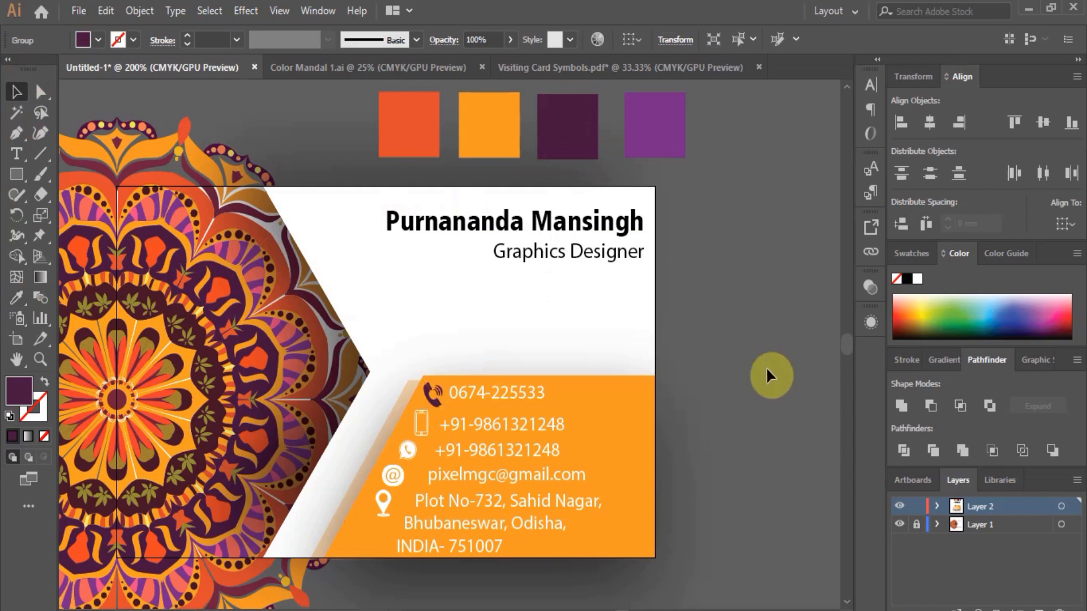
{"action": "left_click", "coordinate": [517, 391]}
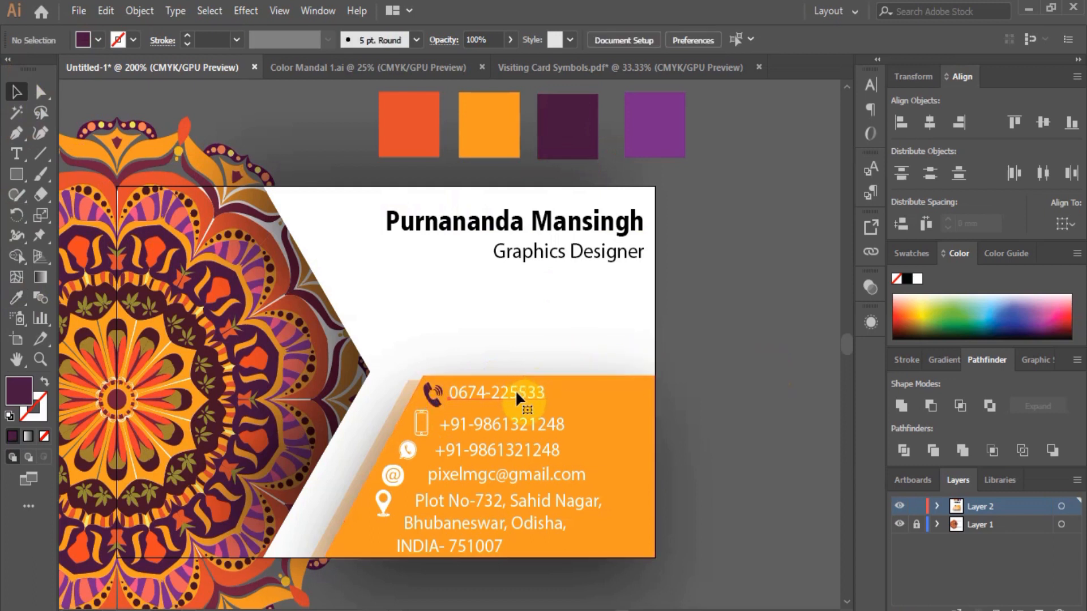
{"action": "key", "text": "ctrl+z"}
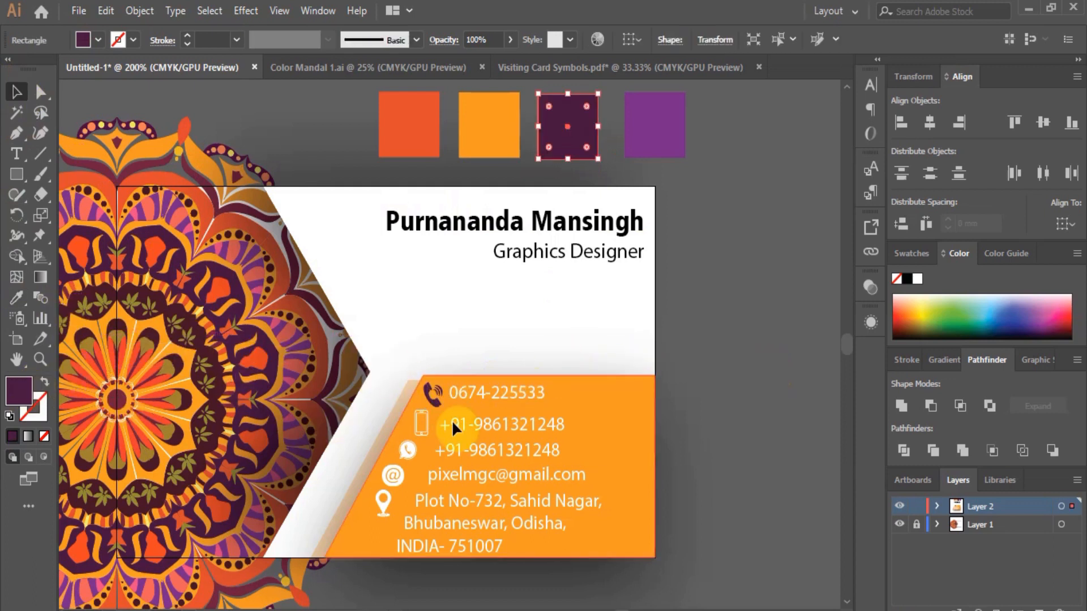
{"action": "triple_click", "coordinate": [484, 390]}
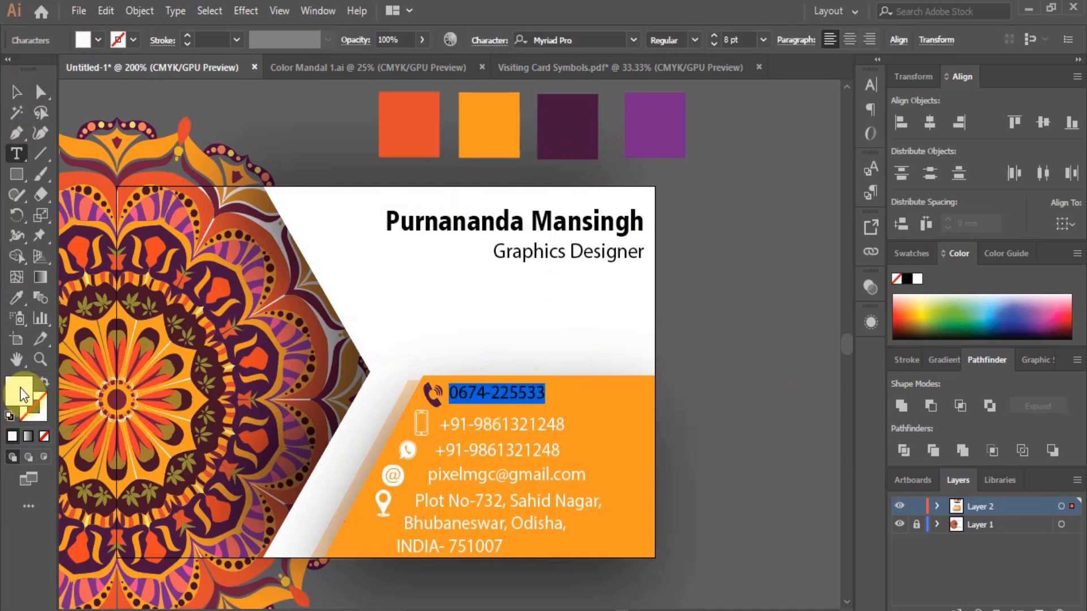
{"action": "left_click", "coordinate": [26, 299]}
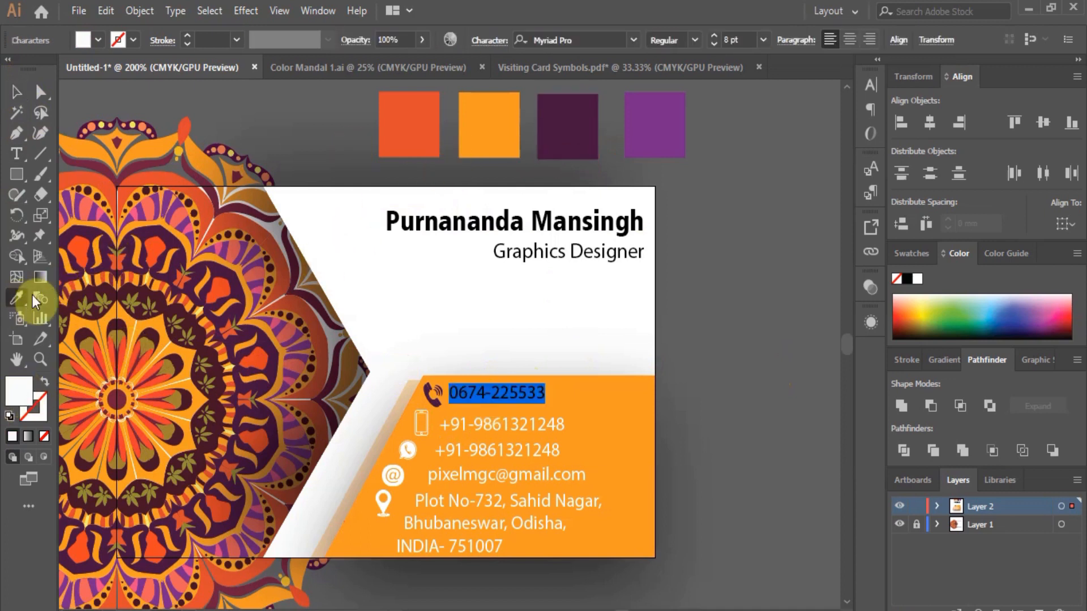
{"action": "left_click", "coordinate": [578, 121]}
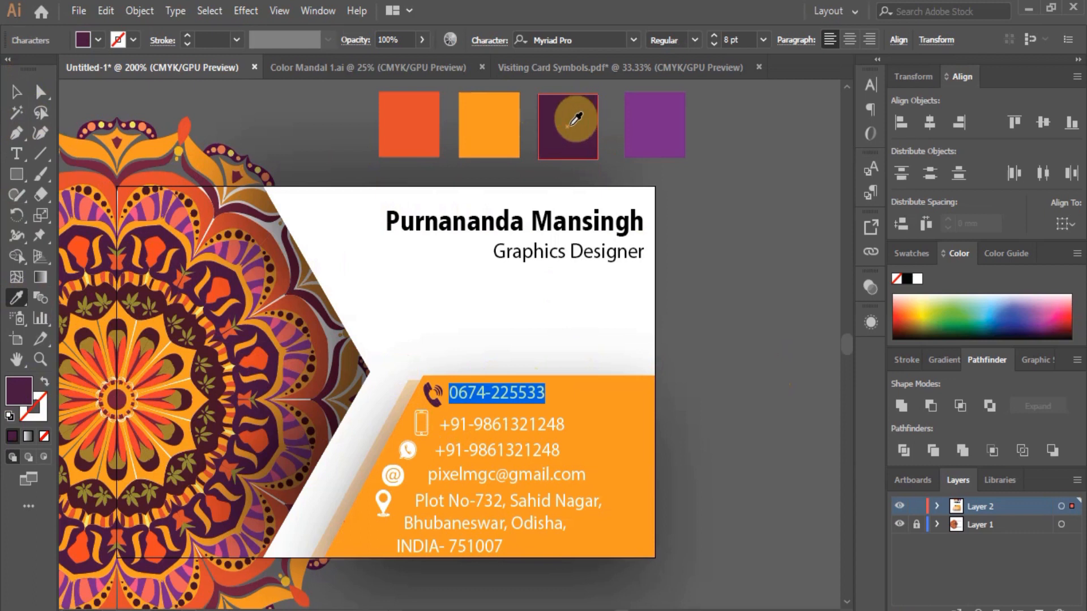
{"action": "left_click", "coordinate": [16, 91]}
{"action": "left_click", "coordinate": [680, 348]}
{"action": "left_click", "coordinate": [523, 428]}
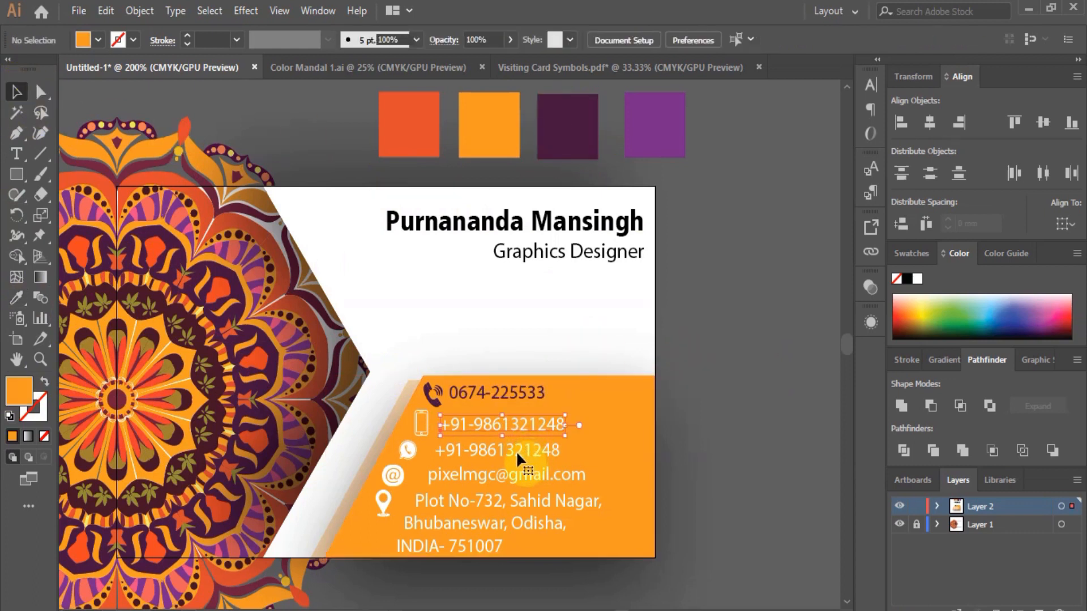
{"action": "left_click", "coordinate": [518, 472], "text": "shift"}
{"action": "left_click", "coordinate": [521, 500], "text": "shift"}
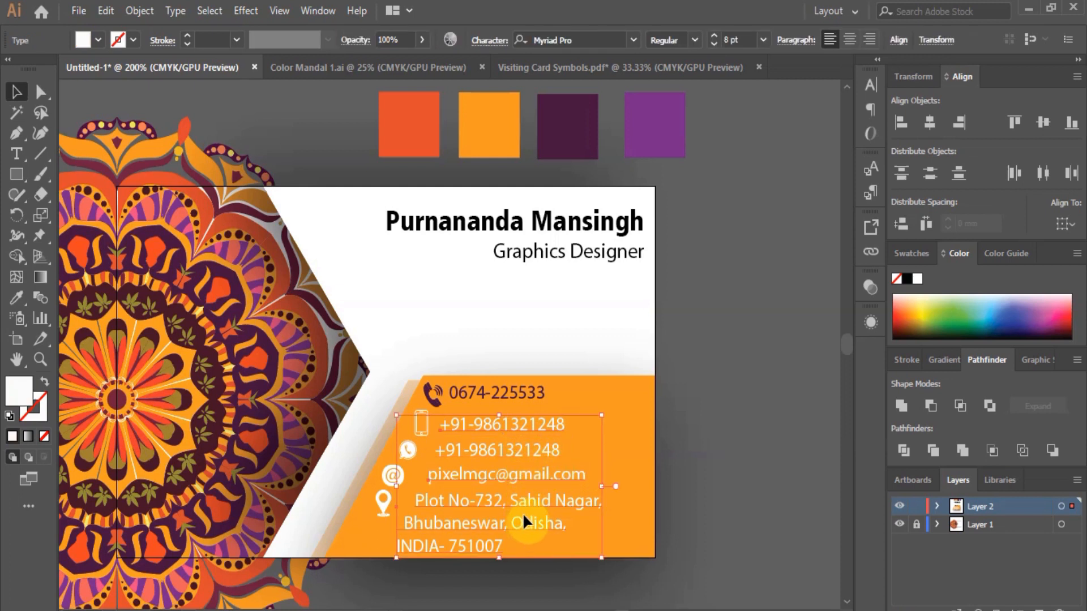
{"action": "left_click", "coordinate": [17, 300]}
{"action": "left_click", "coordinate": [565, 116]}
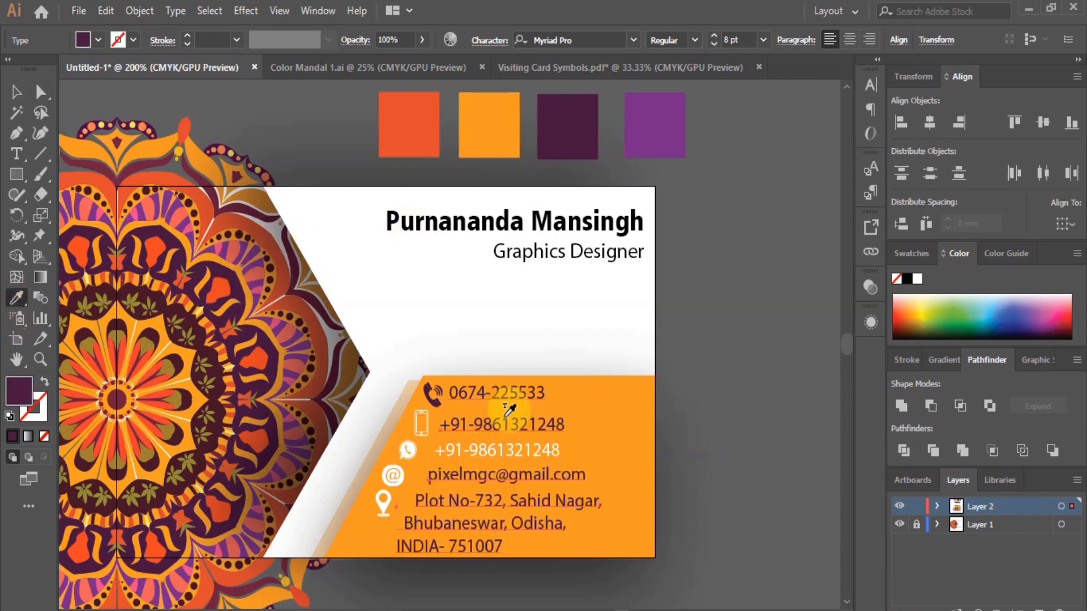
{"action": "left_click", "coordinate": [16, 92]}
{"action": "left_click", "coordinate": [598, 454]}
{"action": "left_click", "coordinate": [548, 450]}
{"action": "left_click", "coordinate": [20, 304]}
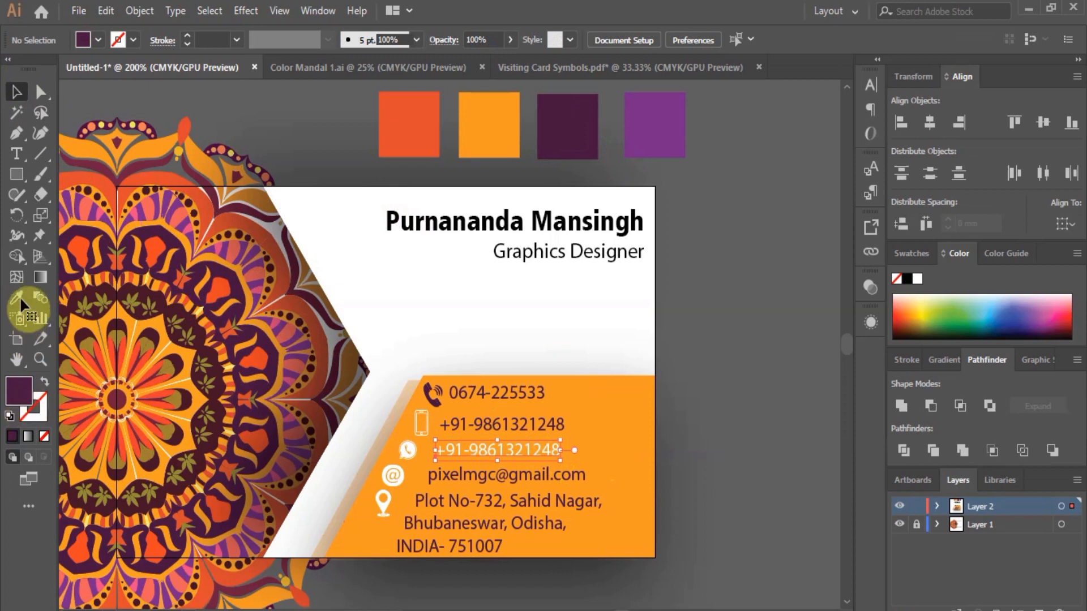
{"action": "left_click", "coordinate": [568, 127]}
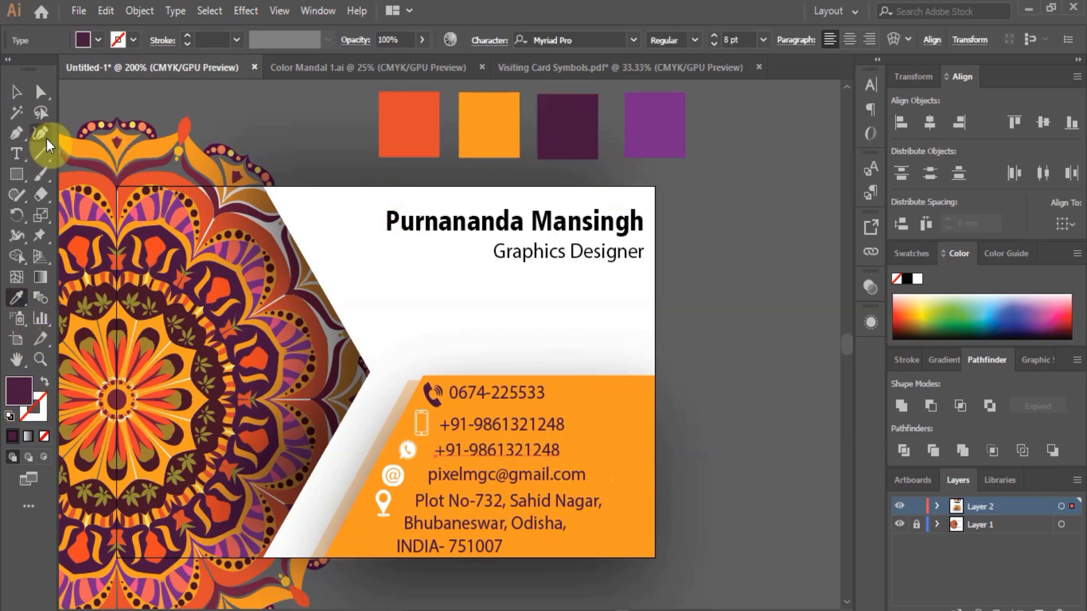
Colour the landline phone icon with the lighter purple swatch.
{"action": "left_click", "coordinate": [16, 92]}
{"action": "left_click", "coordinate": [566, 378]}
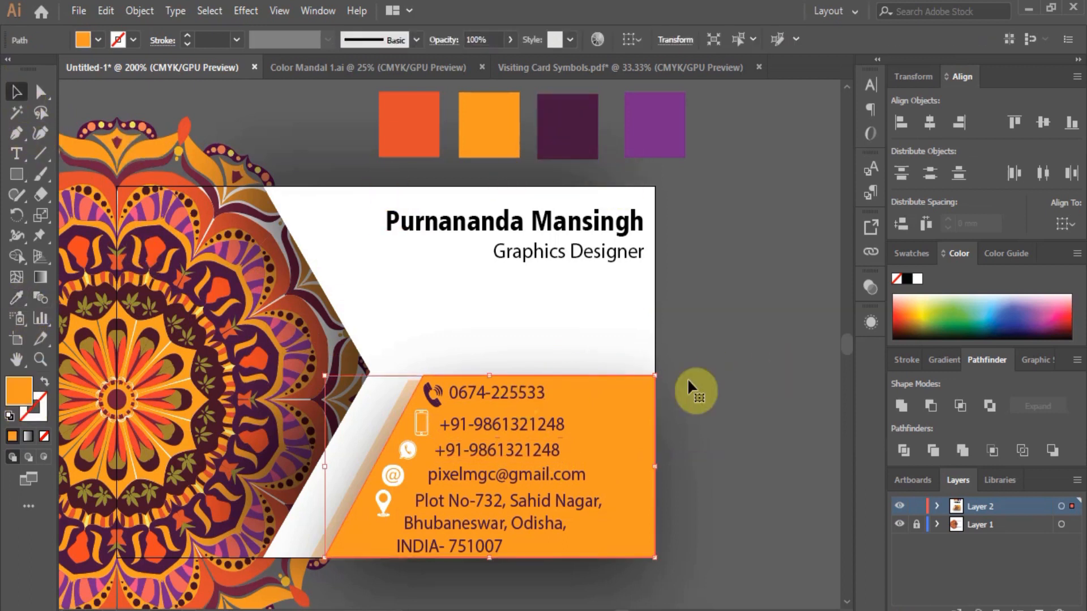
{"action": "left_click", "coordinate": [687, 378]}
{"action": "left_click", "coordinate": [432, 399]}
{"action": "left_click", "coordinate": [662, 99]}
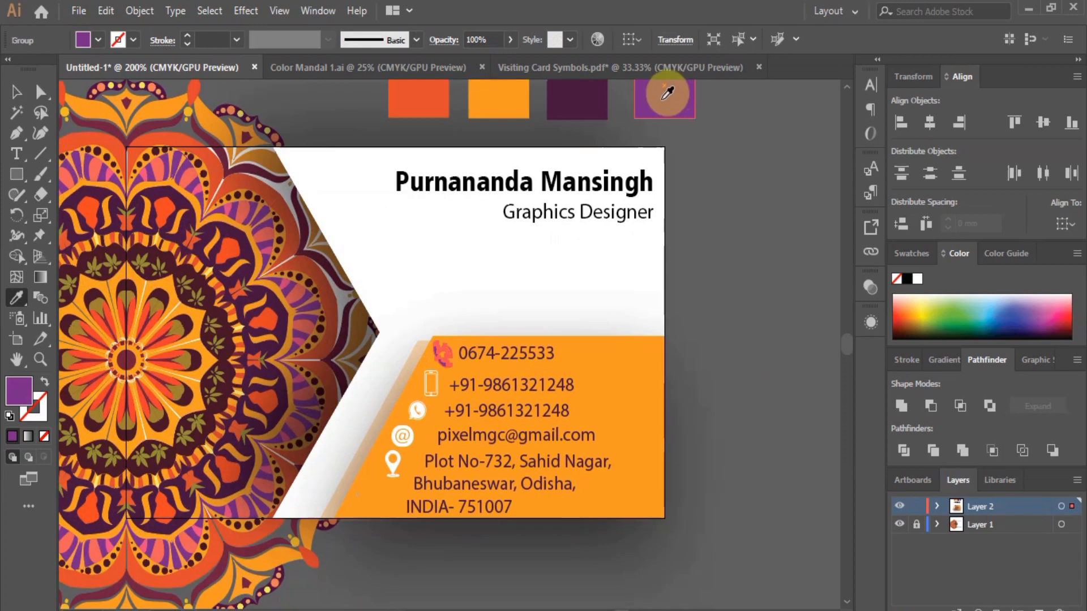
{"action": "left_click", "coordinate": [16, 92]}
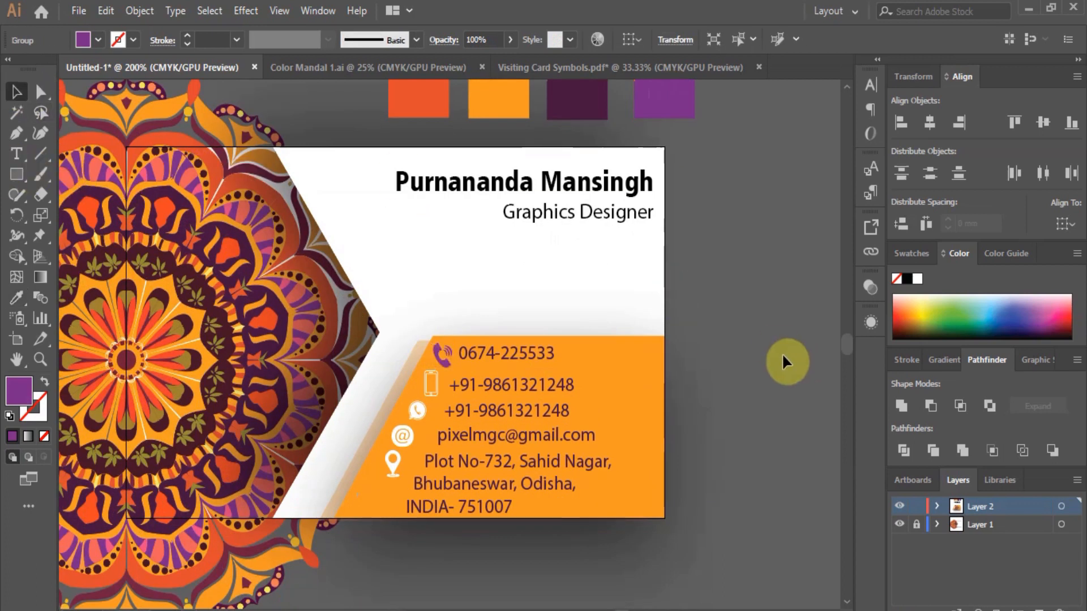
{"action": "left_click", "coordinate": [439, 389]}
{"action": "scroll", "coordinate": [317, 260], "scroll_direction": "down", "scroll_amount": 3}
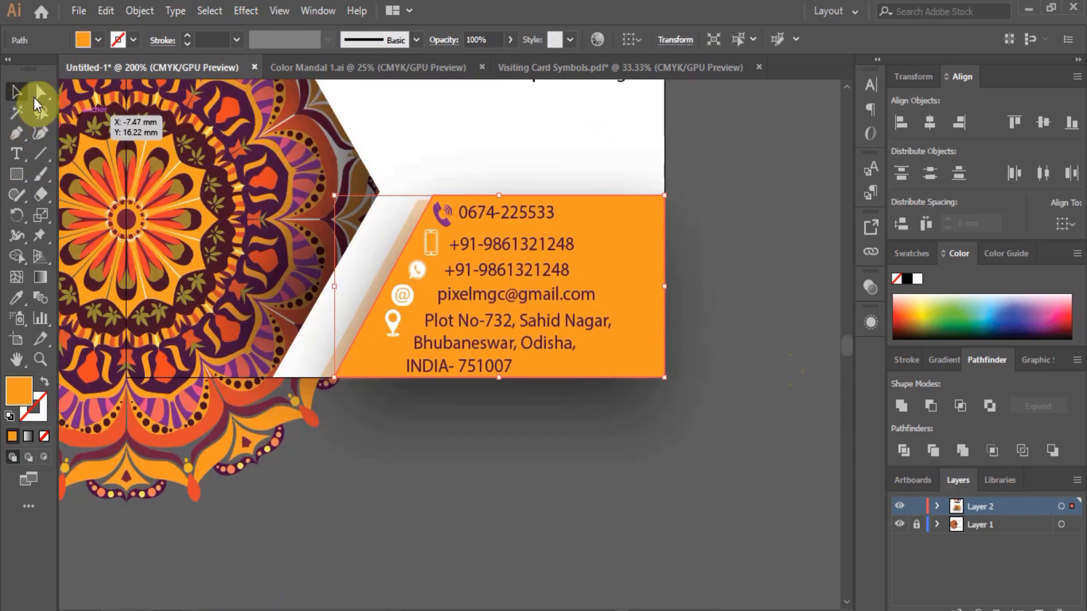
{"action": "left_click", "coordinate": [38, 94]}
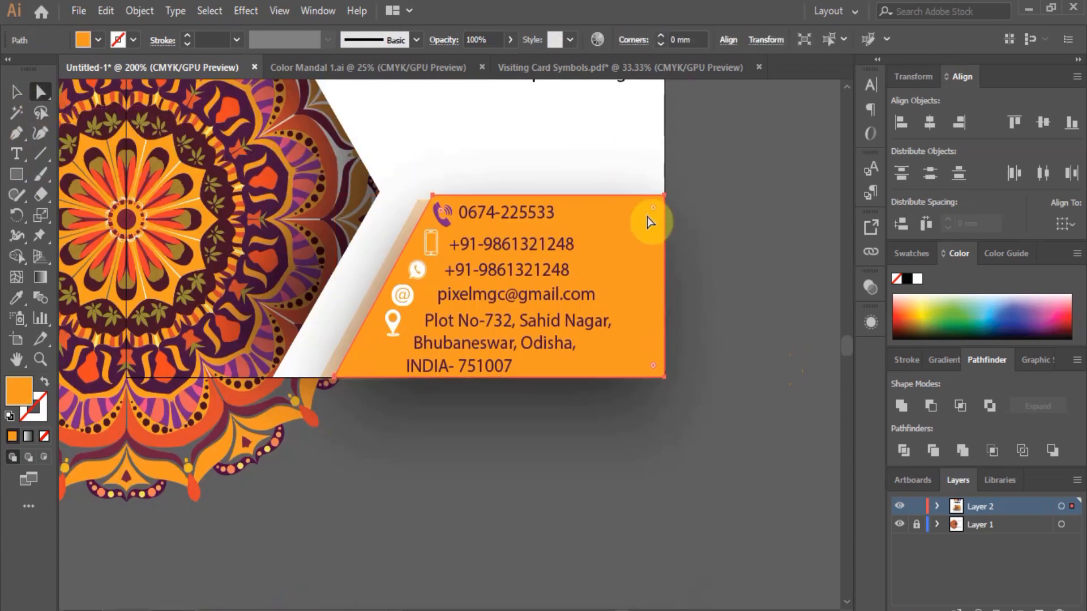
{"action": "left_click", "coordinate": [16, 91]}
Colour the mobile, WhatsApp, @ and location-pin icons with the same purple swatch.
{"action": "left_click", "coordinate": [434, 252]}
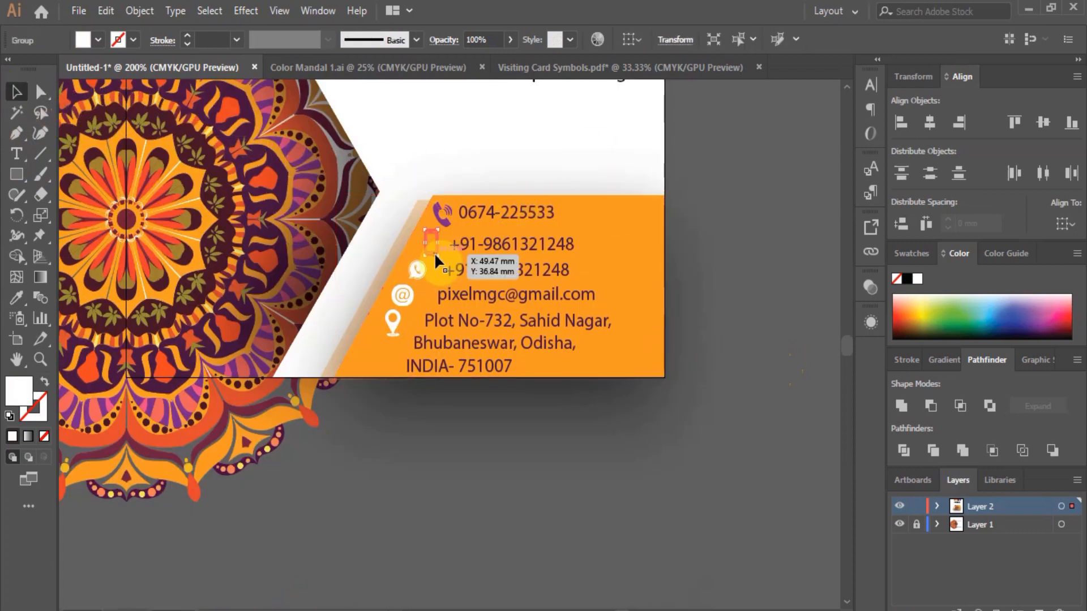
{"action": "left_click", "coordinate": [419, 273], "text": "shift"}
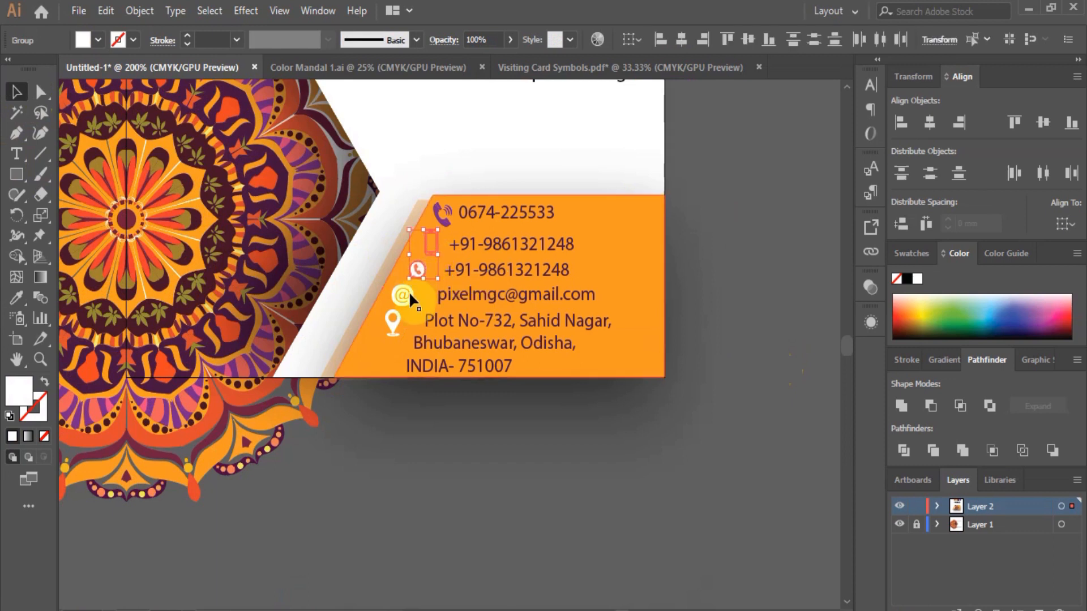
{"action": "left_click", "coordinate": [409, 294], "text": "shift"}
{"action": "left_click", "coordinate": [394, 321], "text": "shift"}
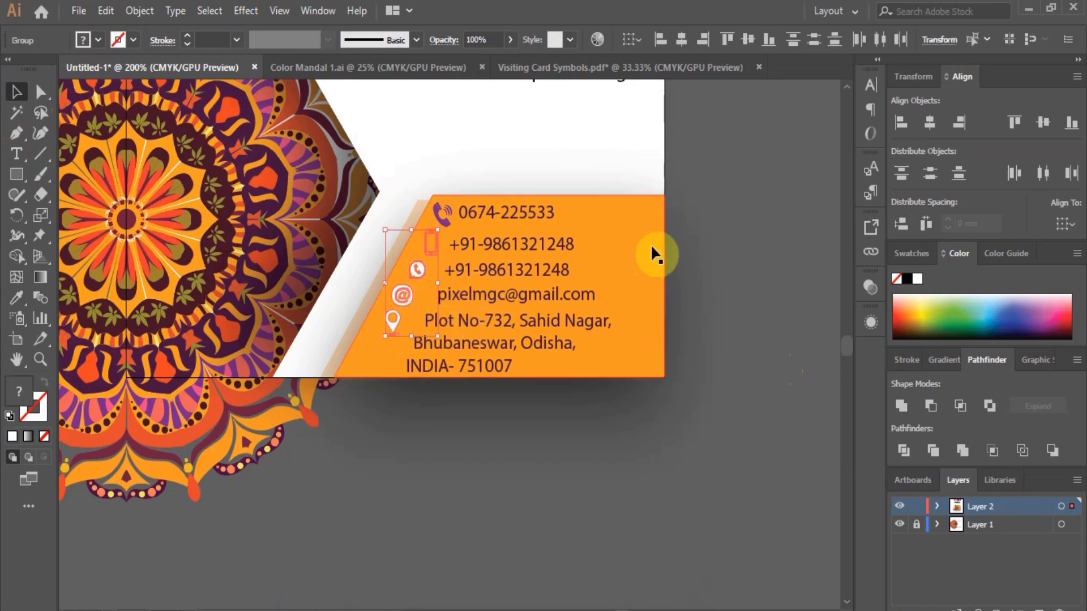
{"action": "scroll", "coordinate": [650, 242], "scroll_direction": "up", "scroll_amount": 5}
{"action": "left_click", "coordinate": [16, 297]}
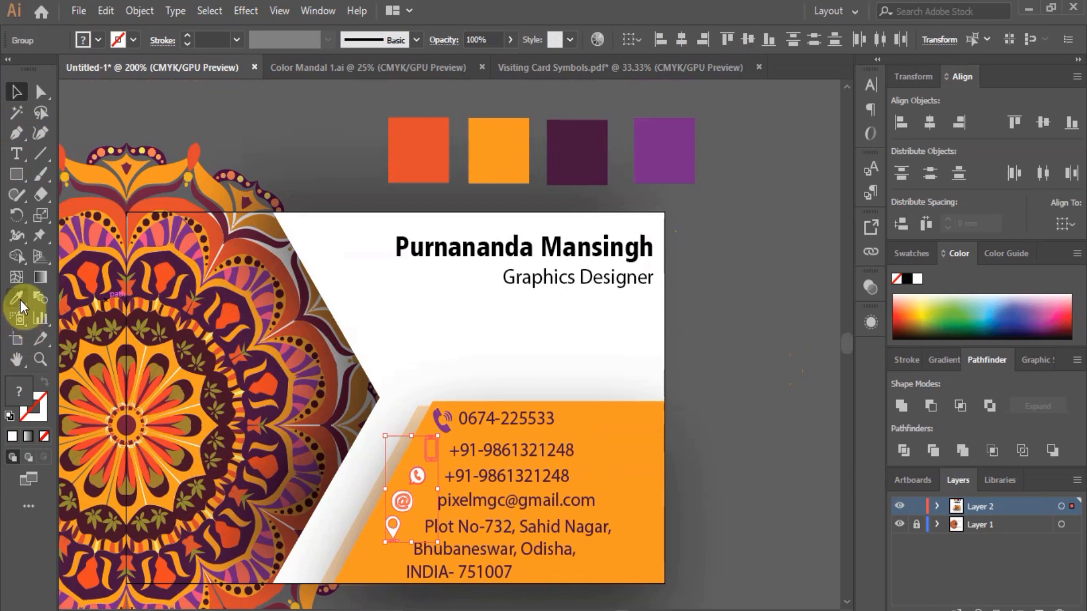
{"action": "left_click", "coordinate": [667, 175]}
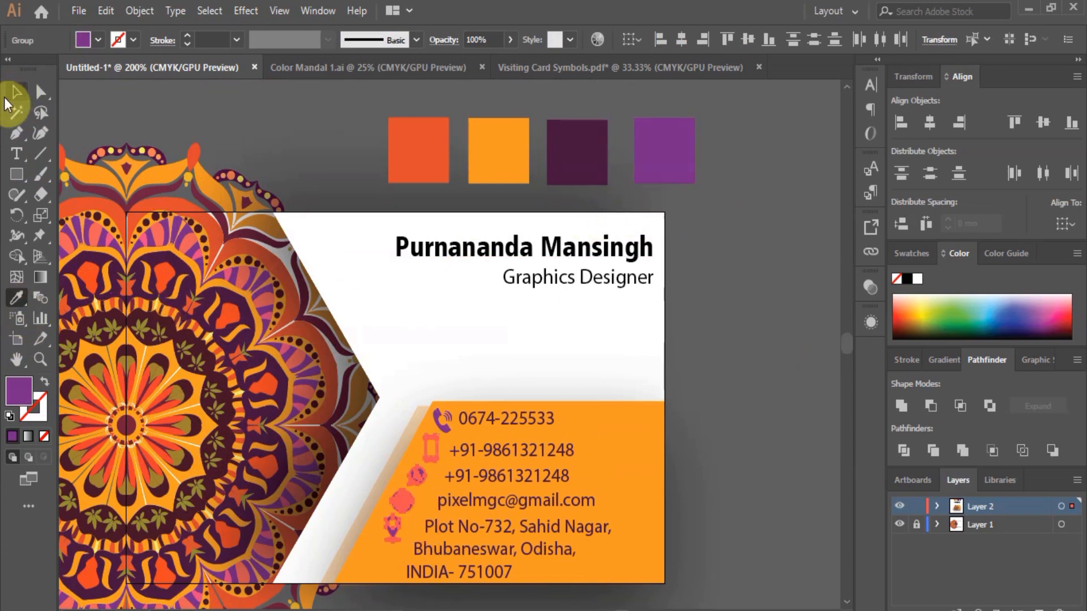
{"action": "left_click", "coordinate": [16, 91]}
{"action": "left_click", "coordinate": [680, 384]}
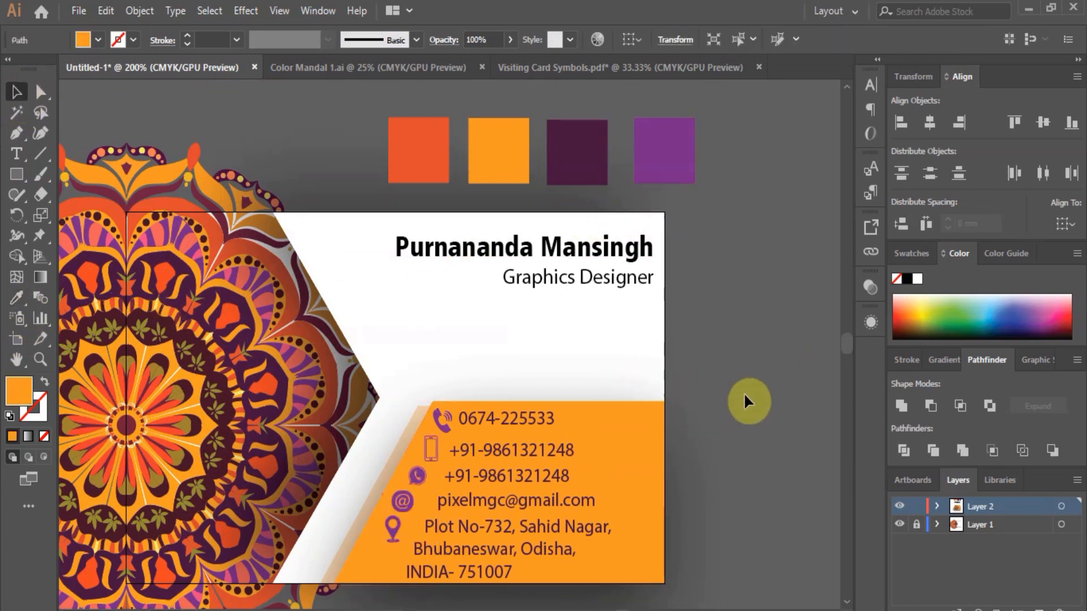
{"action": "scroll", "coordinate": [427, 485], "scroll_direction": "up", "scroll_amount": 2}
{"action": "scroll", "coordinate": [426, 486], "scroll_direction": "up", "scroll_amount": 2}
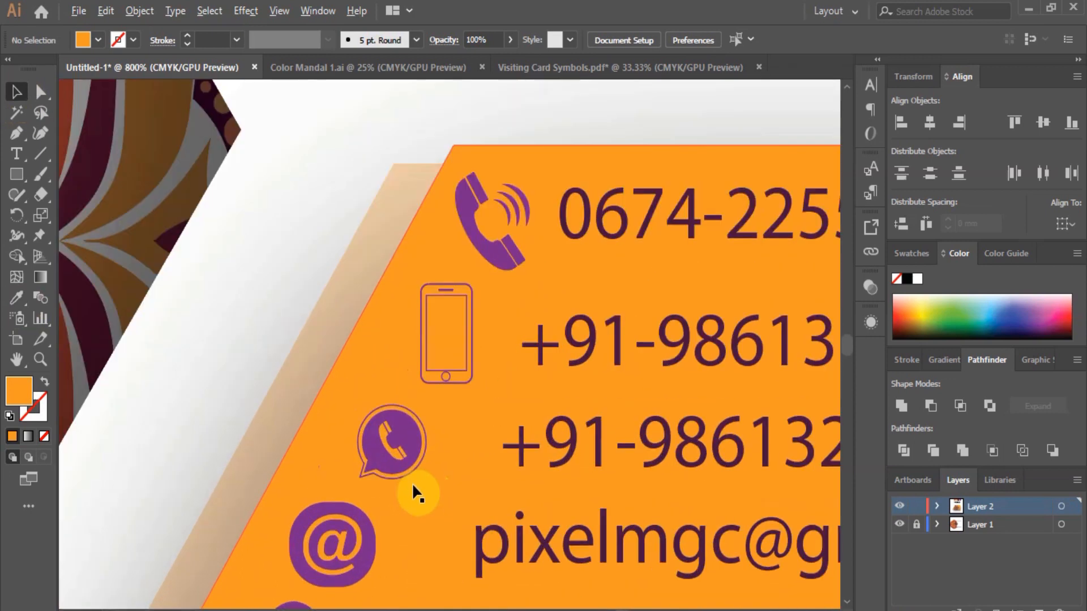
{"action": "scroll", "coordinate": [381, 314], "scroll_direction": "down", "scroll_amount": 3}
{"action": "scroll", "coordinate": [627, 397], "scroll_direction": "down", "scroll_amount": 2}
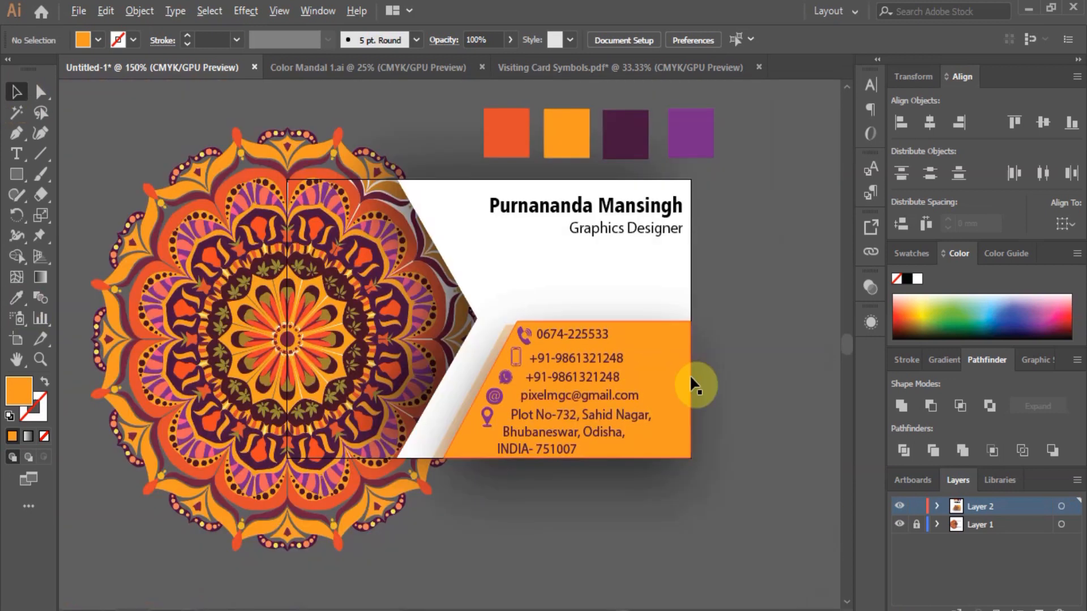
Delete the four colour swatches from the canvas.
{"action": "scroll", "coordinate": [709, 162], "scroll_direction": "down", "scroll_amount": 1}
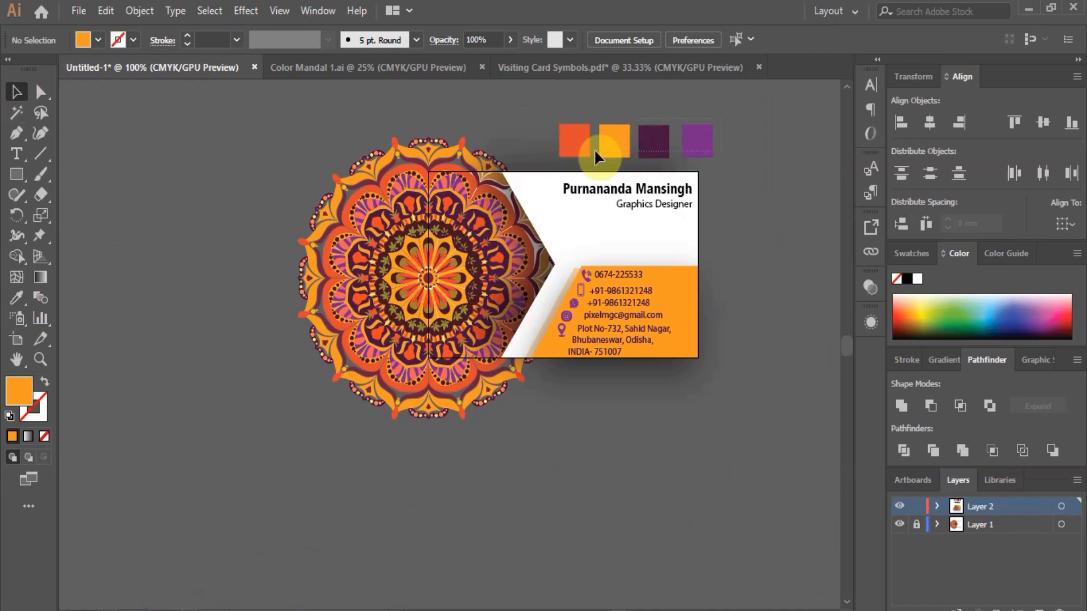
{"action": "left_click_drag", "start_coordinate": [650, 146], "coordinate": [193, 150]}
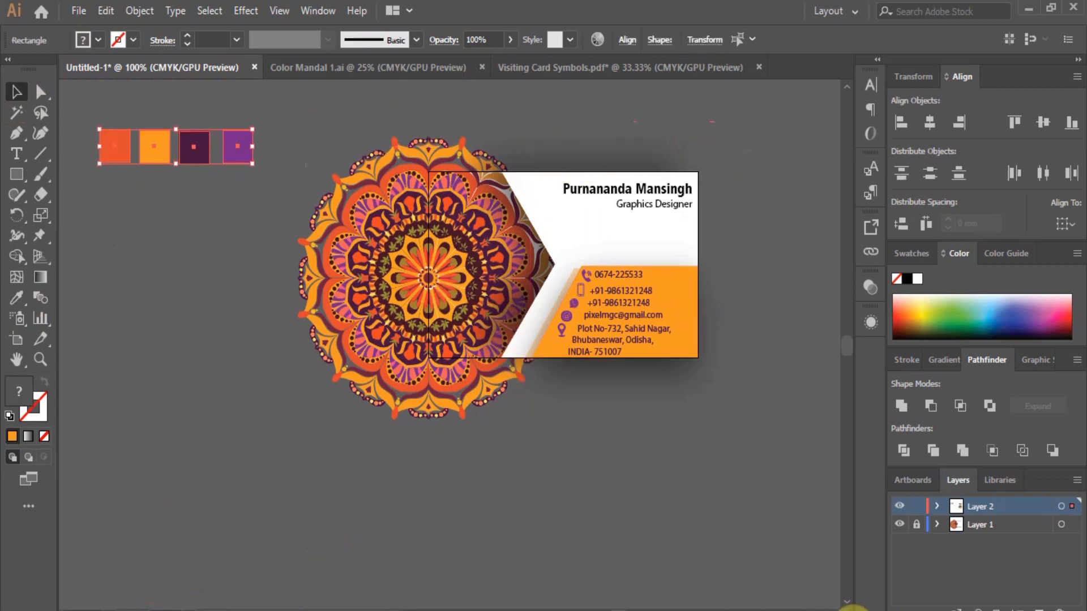
{"action": "key", "text": "Delete"}
{"action": "scroll", "coordinate": [728, 206], "scroll_direction": "up", "scroll_amount": 1}
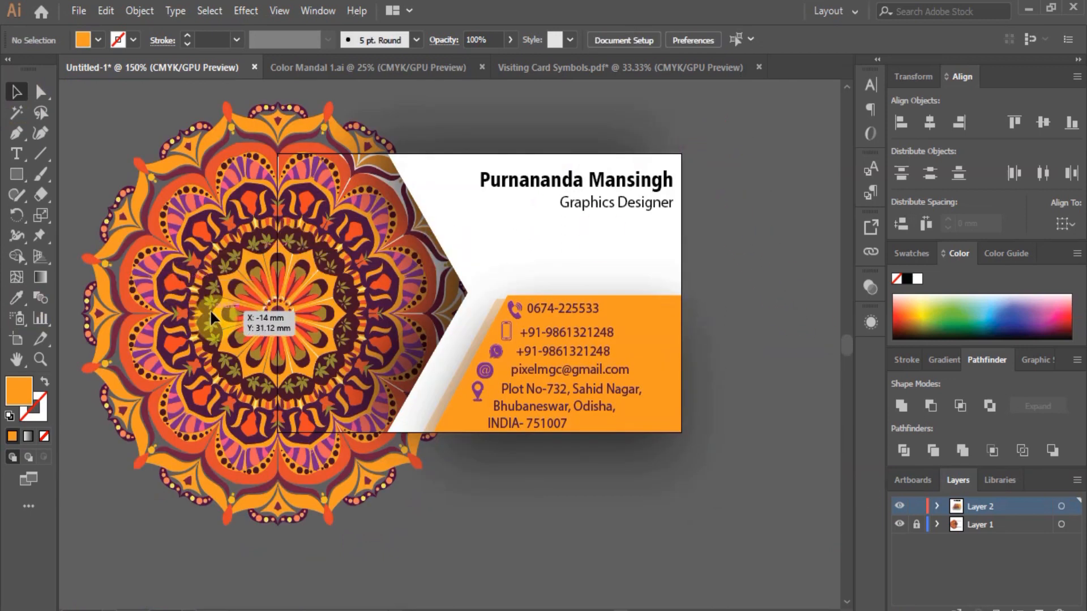
Paste a copy of the mandala on Layer 2, shrink it and move it to the upper right.
{"action": "left_click", "coordinate": [929, 525]}
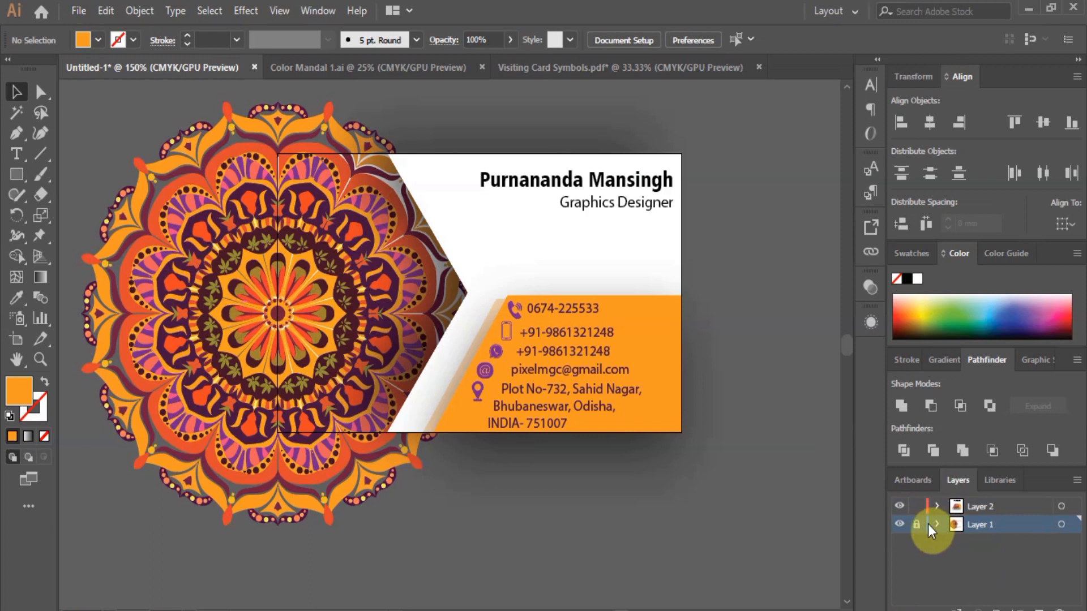
{"action": "left_click", "coordinate": [183, 314]}
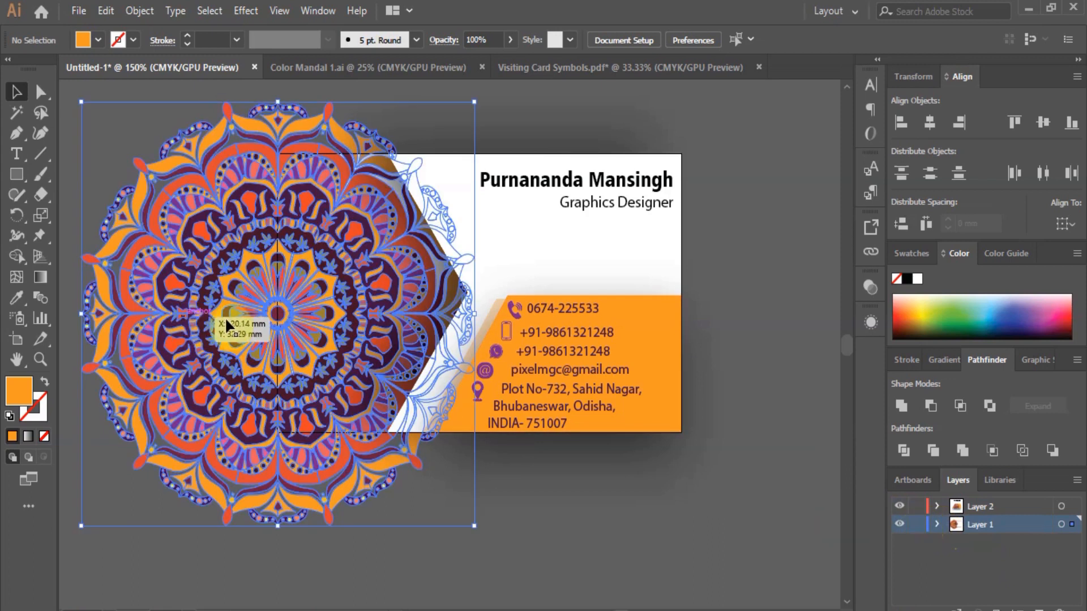
{"action": "left_click_drag", "start_coordinate": [226, 324], "coordinate": [656, 263]}
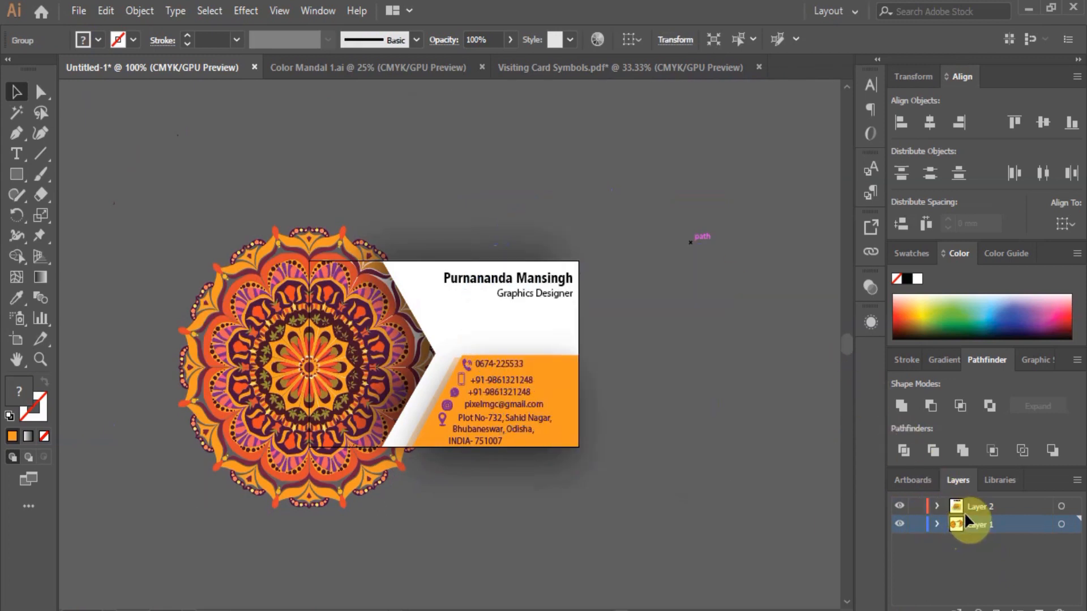
{"action": "left_click", "coordinate": [763, 429]}
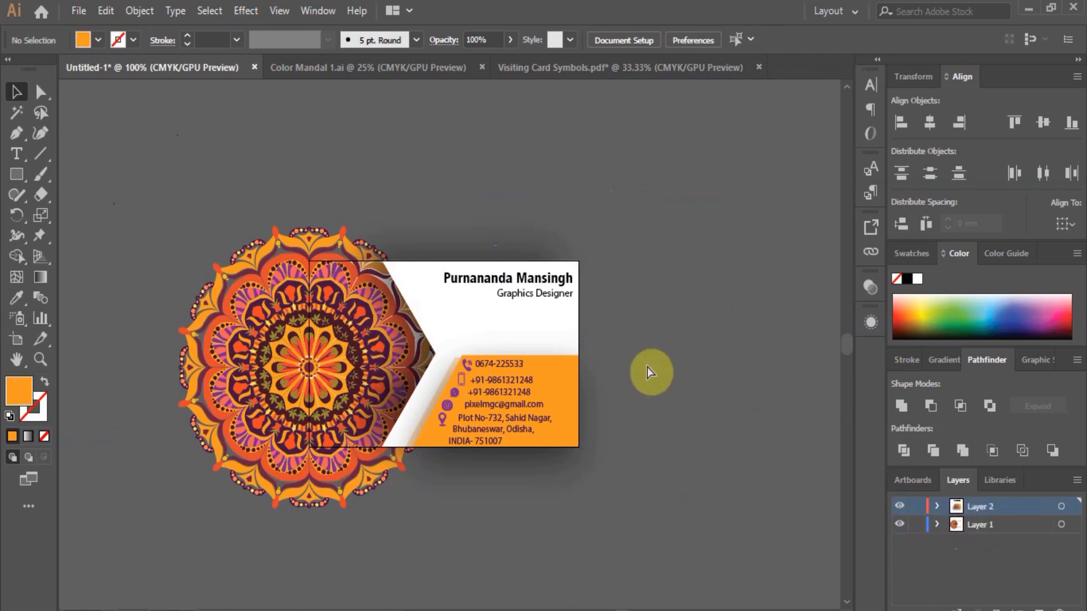
{"action": "key", "text": "ctrl+v"}
{"action": "left_click_drag", "start_coordinate": [491, 290], "coordinate": [684, 196]}
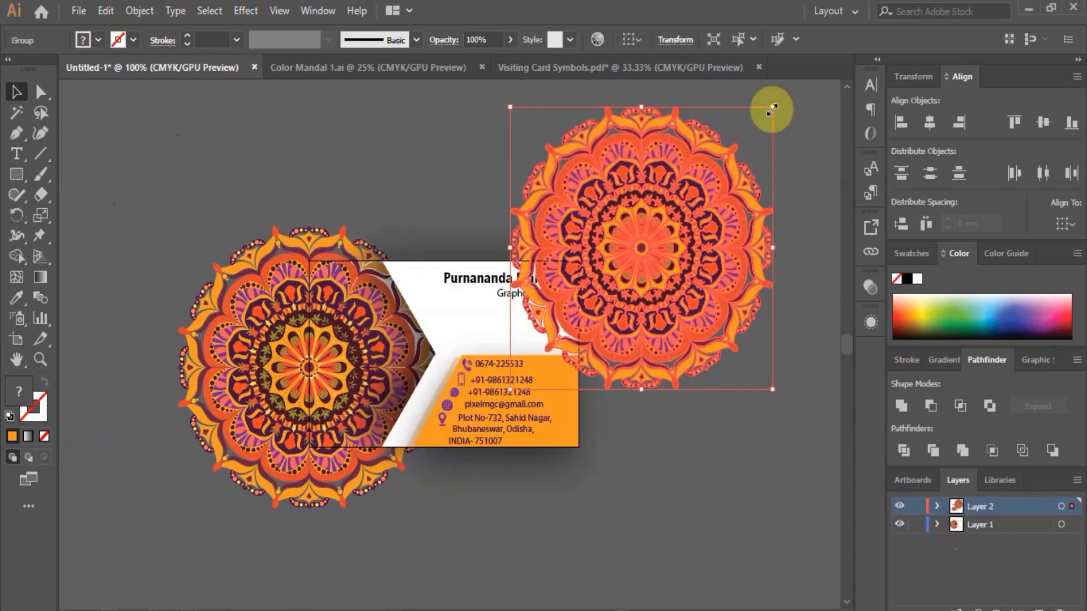
{"action": "left_click_drag", "start_coordinate": [771, 112], "coordinate": [749, 139]}
{"action": "left_click", "coordinate": [806, 195]}
Position the mandala over the card's top-right corner and send it to the back.
{"action": "scroll", "coordinate": [613, 230], "scroll_direction": "up", "scroll_amount": 2}
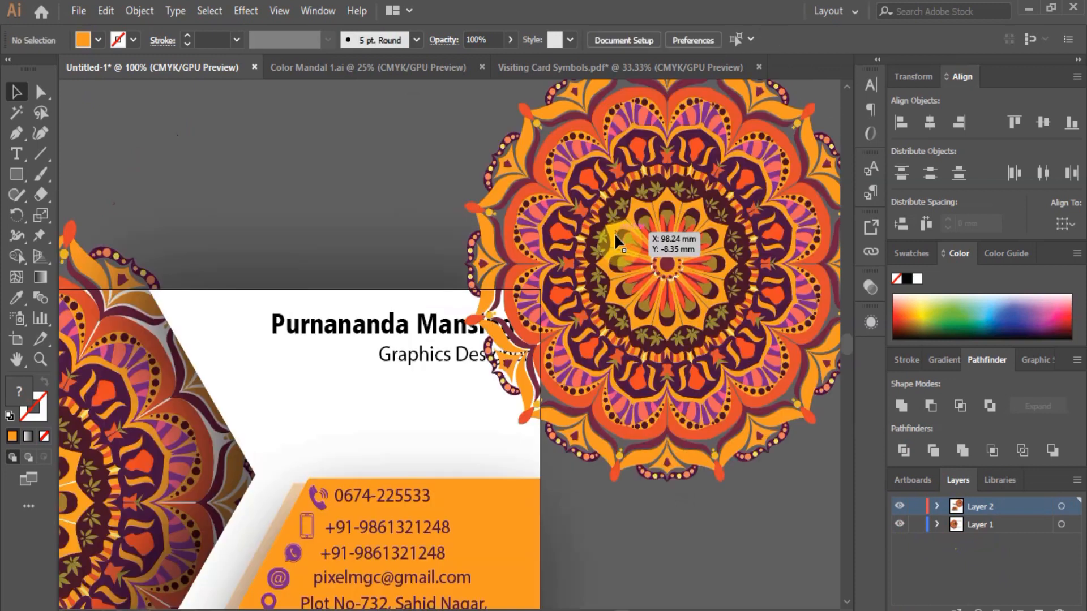
{"action": "left_click_drag", "start_coordinate": [599, 287], "coordinate": [576, 274]}
{"action": "right_click", "coordinate": [618, 277]}
{"action": "mouse_move", "coordinate": [738, 482]}
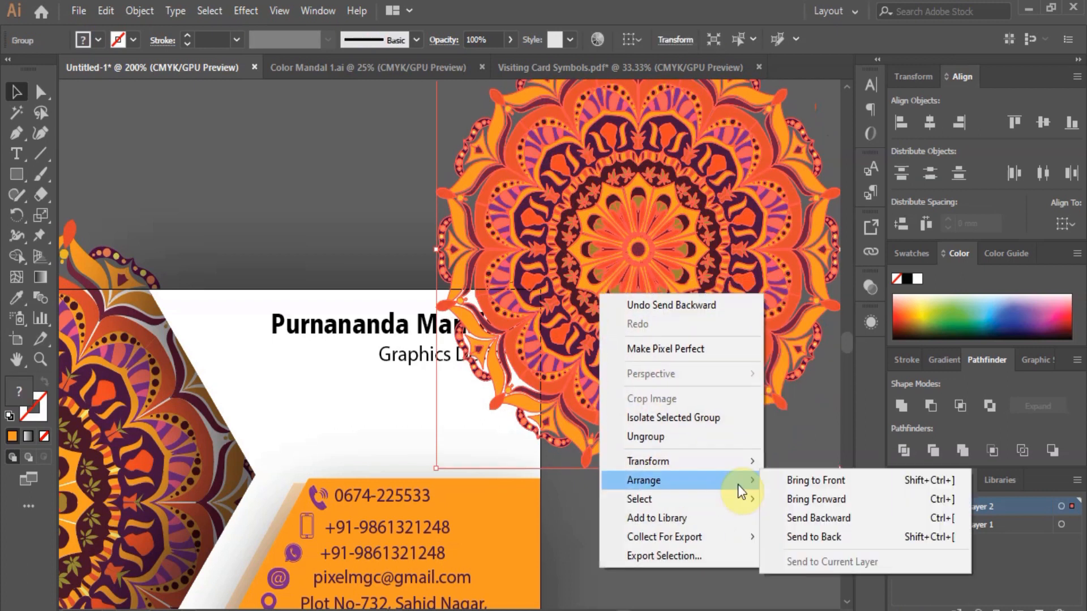
{"action": "left_click", "coordinate": [815, 517]}
{"action": "left_click", "coordinate": [722, 511]}
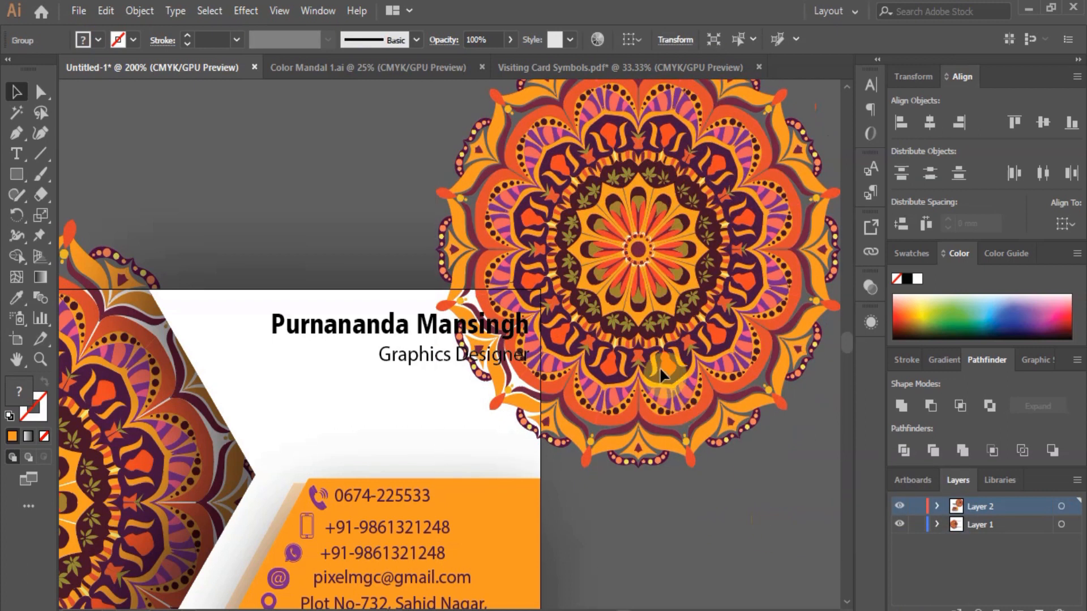
Fade the top-right mandala to 14% opacity.
{"action": "left_click", "coordinate": [649, 299]}
{"action": "left_click", "coordinate": [510, 41]}
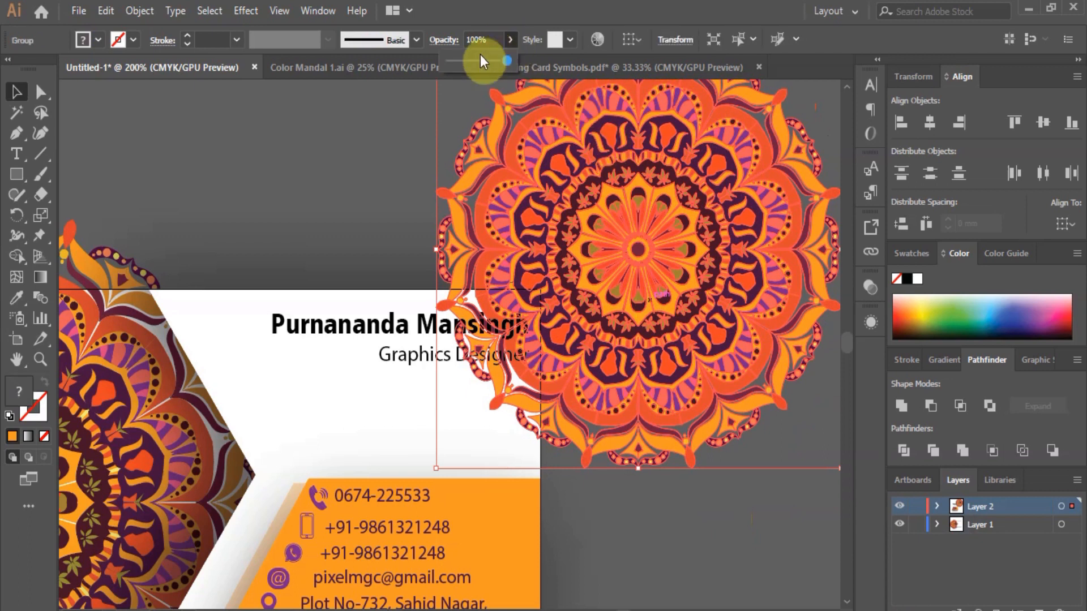
{"action": "left_click", "coordinate": [458, 61]}
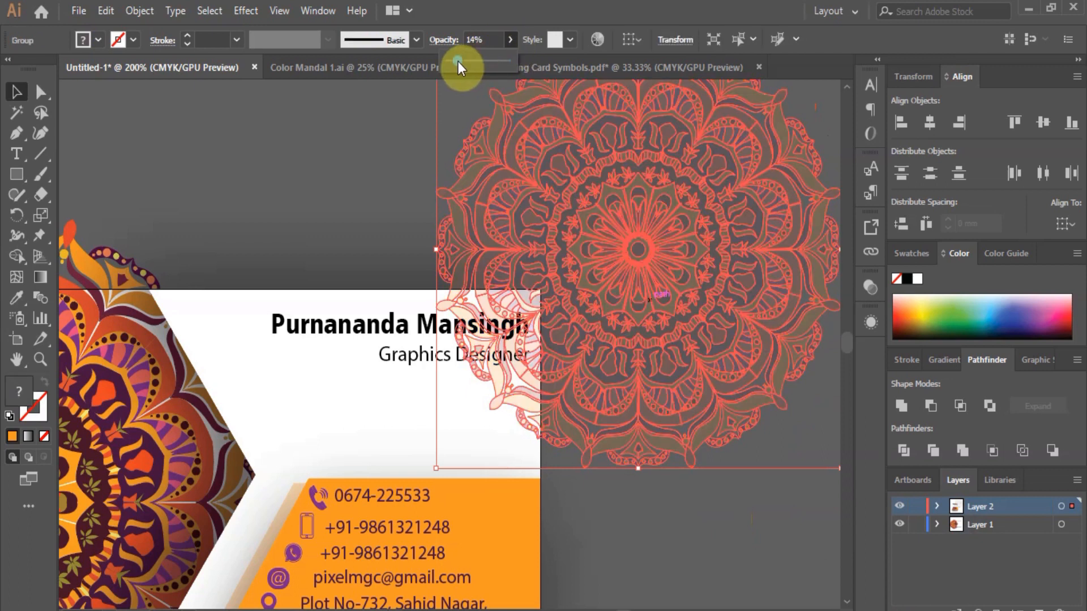
{"action": "left_click", "coordinate": [342, 177]}
{"action": "left_click", "coordinate": [674, 474]}
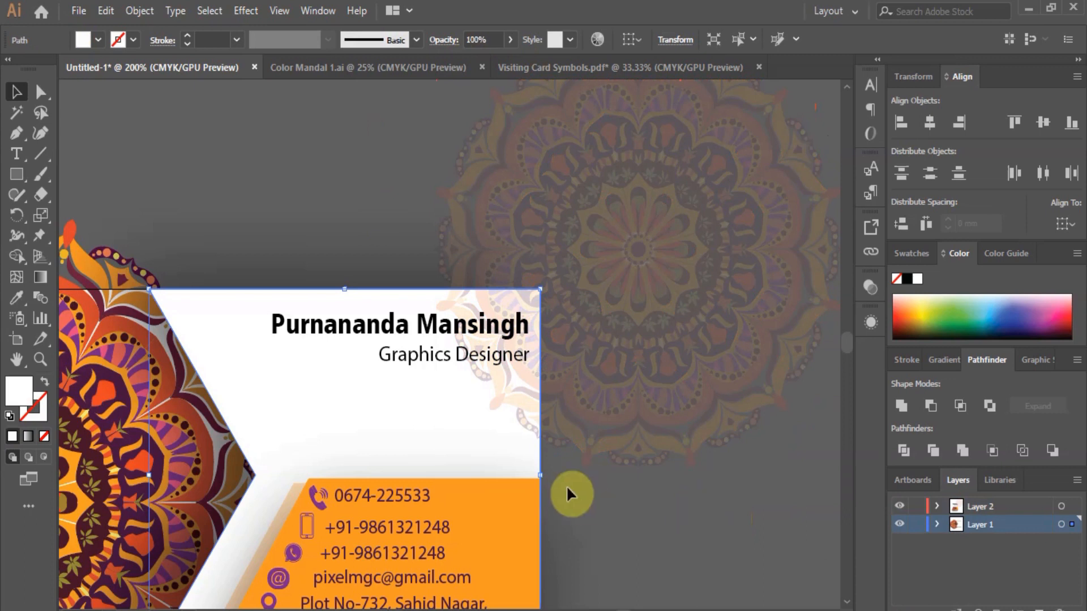
{"action": "scroll", "coordinate": [480, 449], "scroll_direction": "down", "scroll_amount": 2}
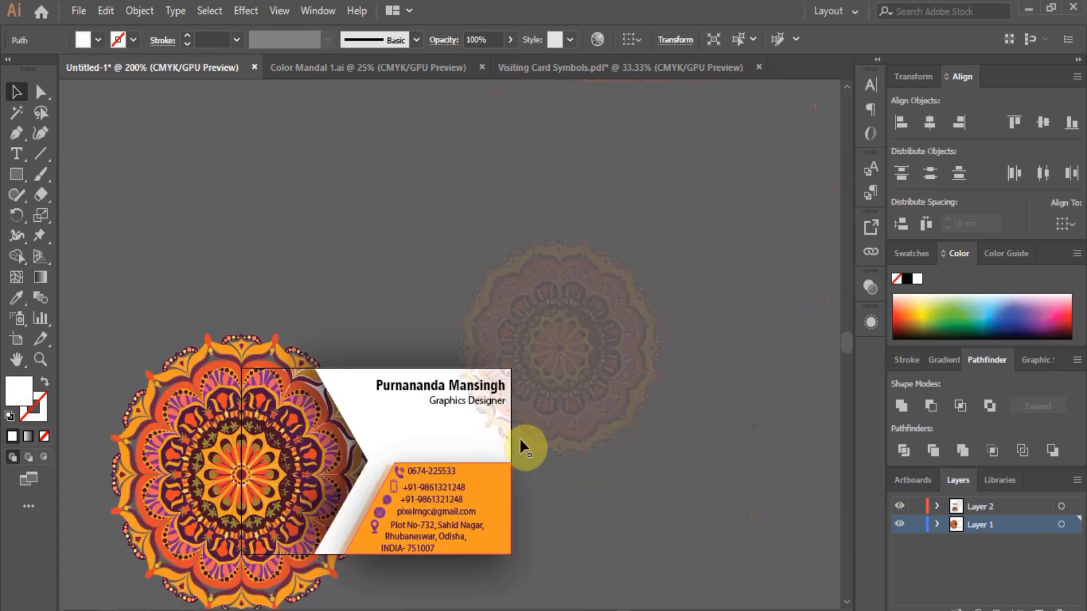
{"action": "left_click", "coordinate": [518, 439]}
{"action": "scroll", "coordinate": [104, 270], "scroll_direction": "down", "scroll_amount": 2}
{"action": "left_click", "coordinate": [18, 176]}
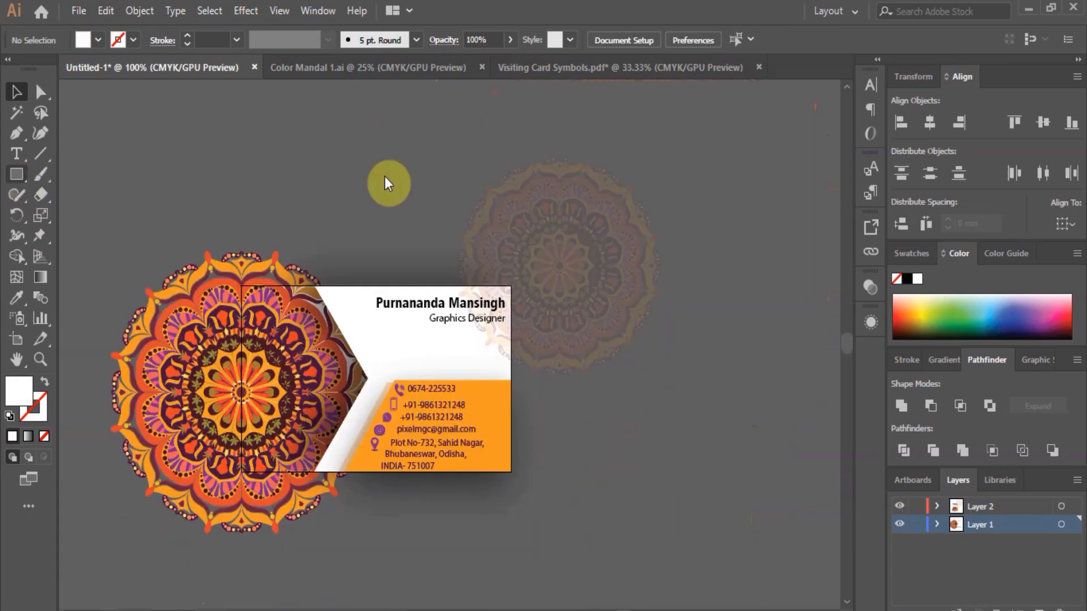
Draw an 86 × 55 mm rectangle by entering its exact size.
{"action": "left_click", "coordinate": [556, 236]}
{"action": "type", "text": "86"}
{"action": "key", "text": "Tab"}
{"action": "type", "text": "55"}
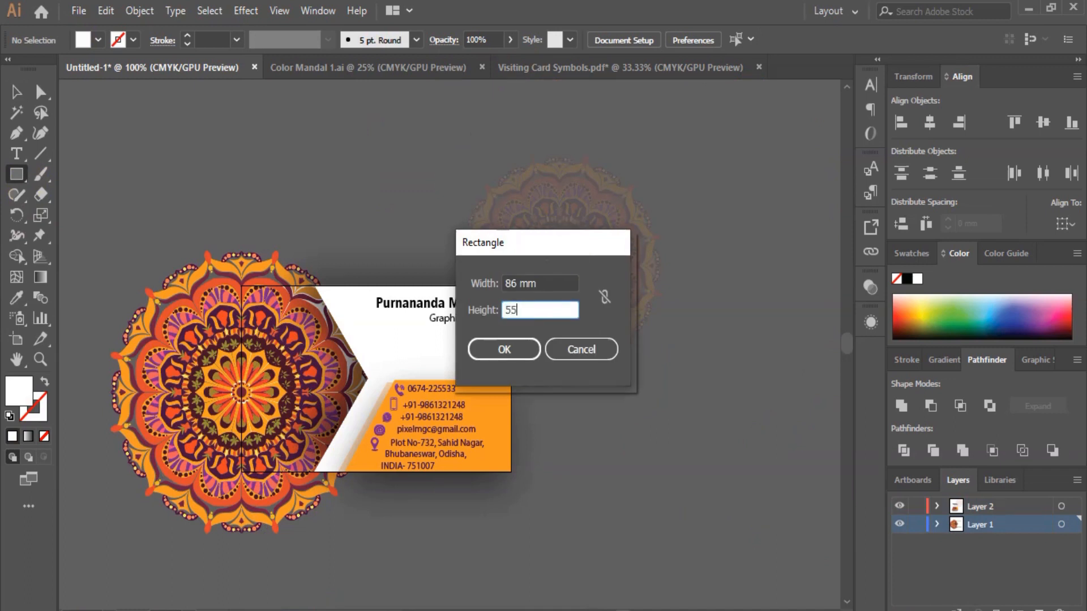
{"action": "key", "text": "Return"}
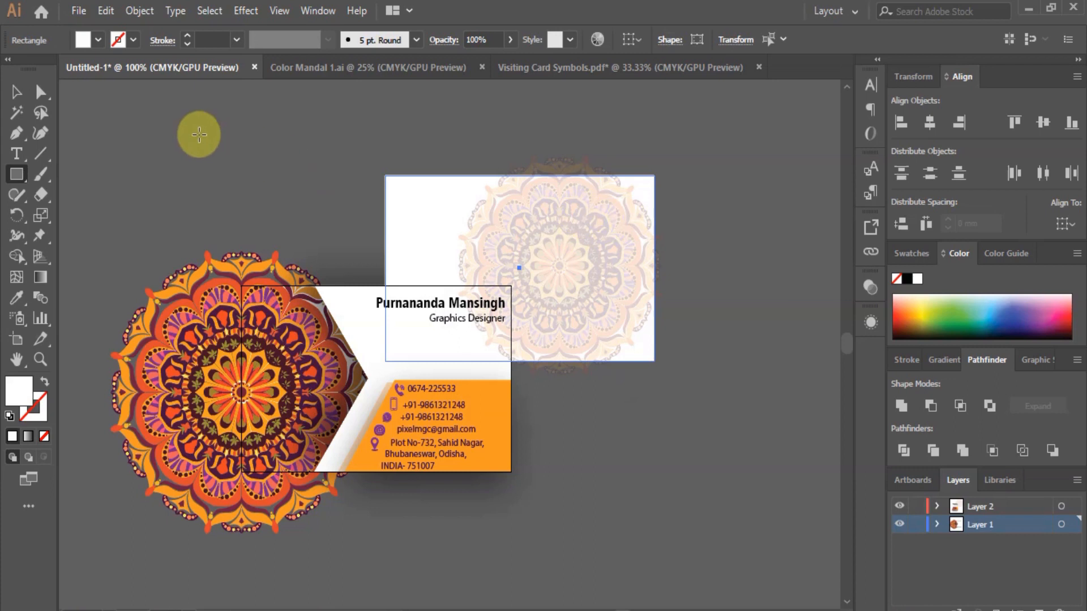
Remove the rectangle's fill and centre it horizontally and vertically on the artboard.
{"action": "left_click", "coordinate": [1066, 225]}
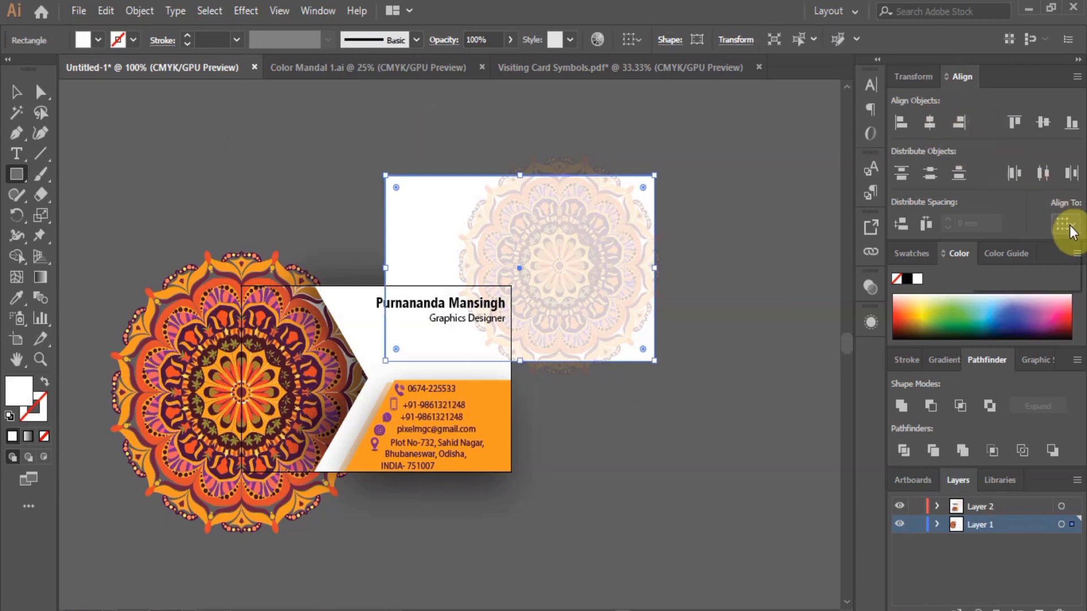
{"action": "left_click", "coordinate": [1027, 283]}
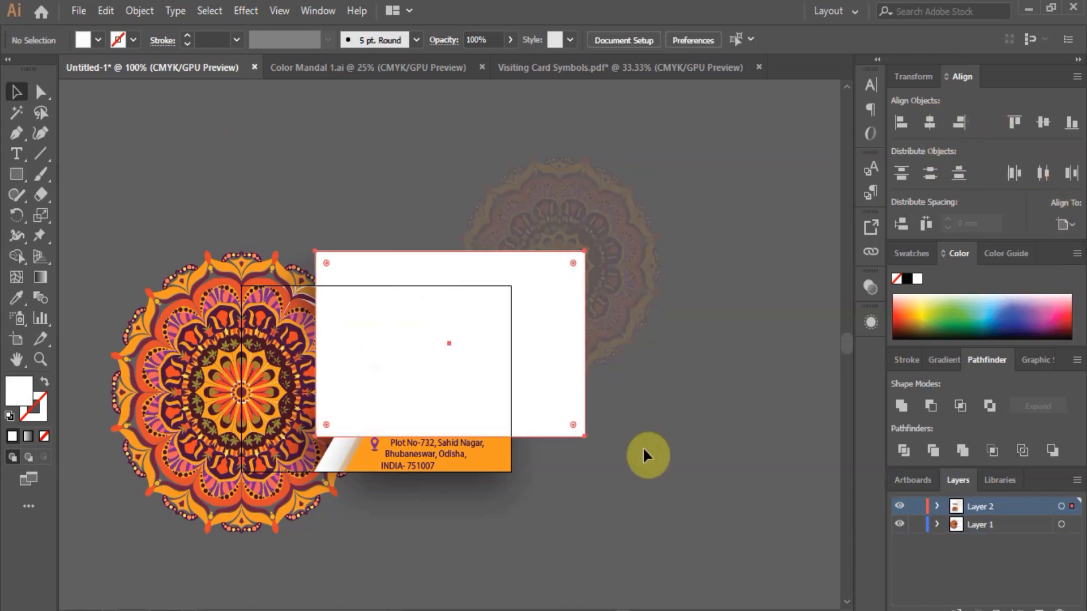
{"action": "left_click", "coordinate": [544, 369]}
{"action": "left_click", "coordinate": [44, 437]}
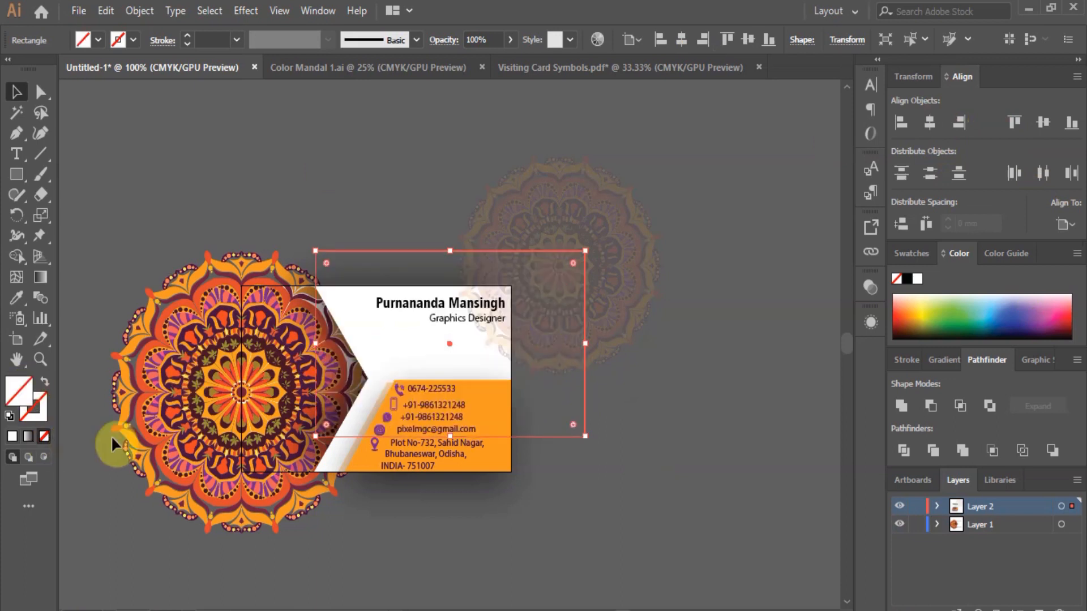
{"action": "left_click", "coordinate": [929, 121]}
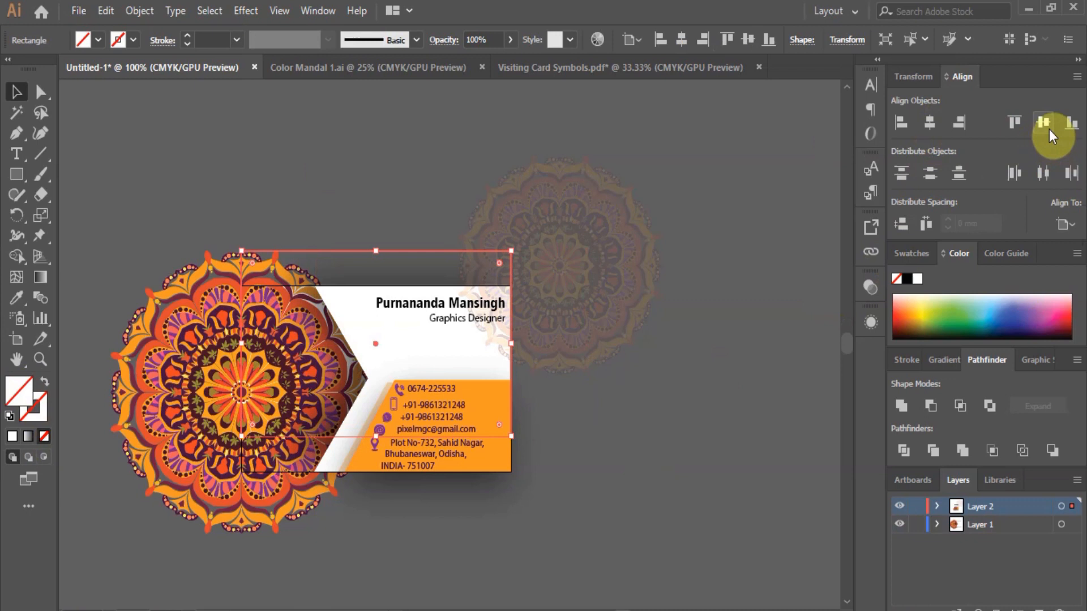
{"action": "left_click", "coordinate": [1048, 127]}
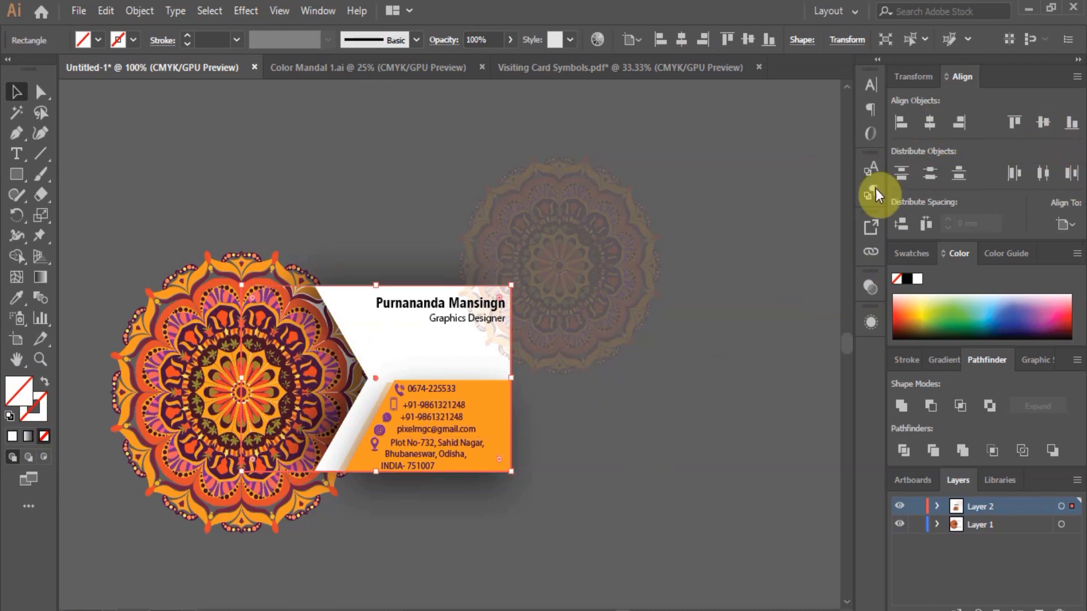
Select all the artwork and make a clipping mask from the card rectangle.
{"action": "key", "text": "ctrl+shift+a"}
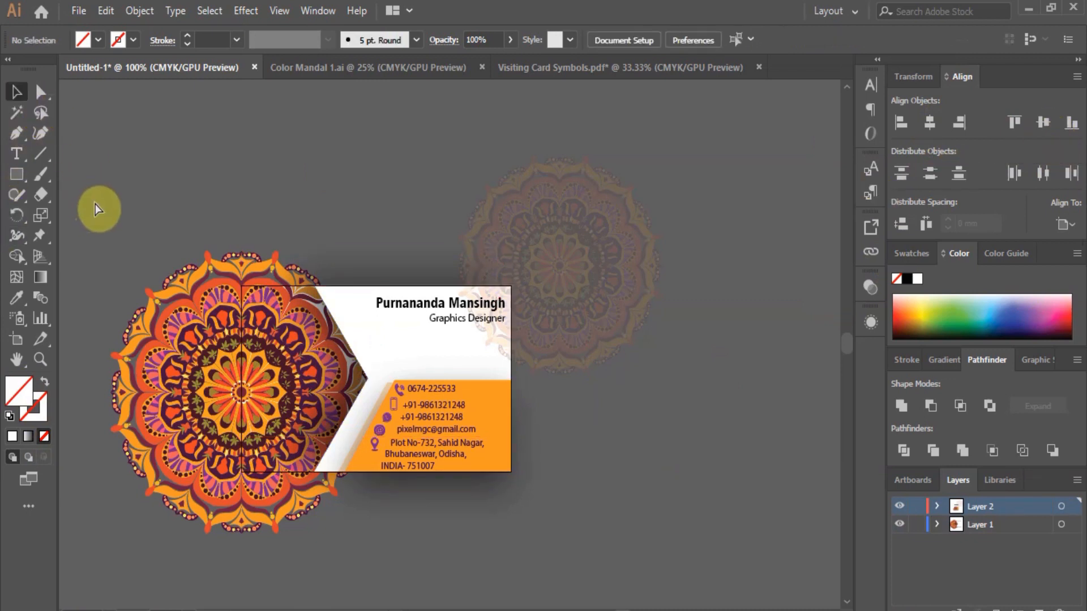
{"action": "key", "text": "ctrl+a"}
{"action": "right_click", "coordinate": [430, 345]}
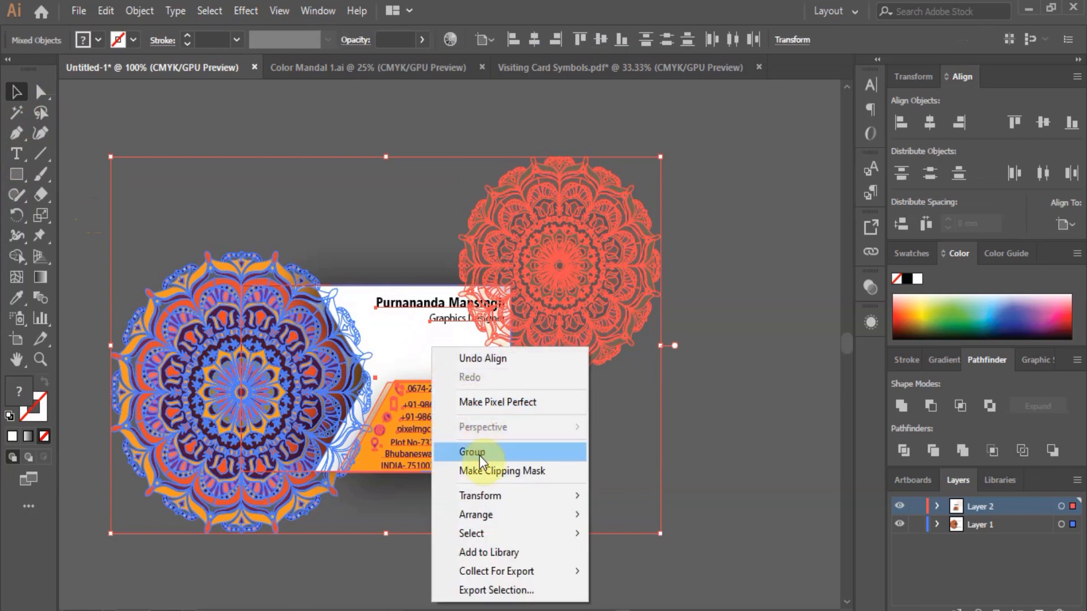
{"action": "left_click", "coordinate": [490, 471]}
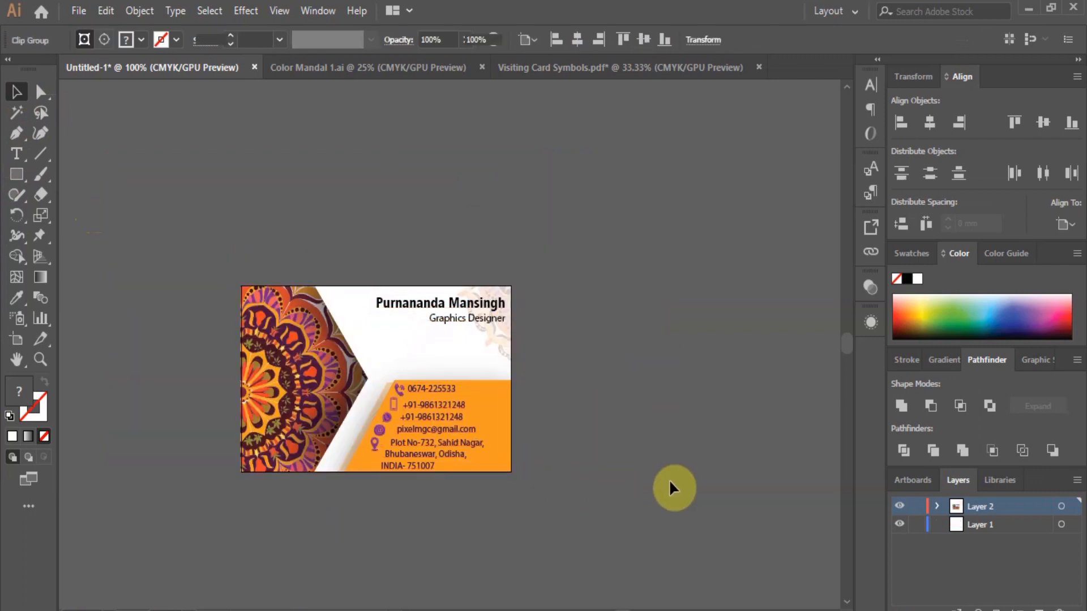
{"action": "left_click", "coordinate": [546, 461]}
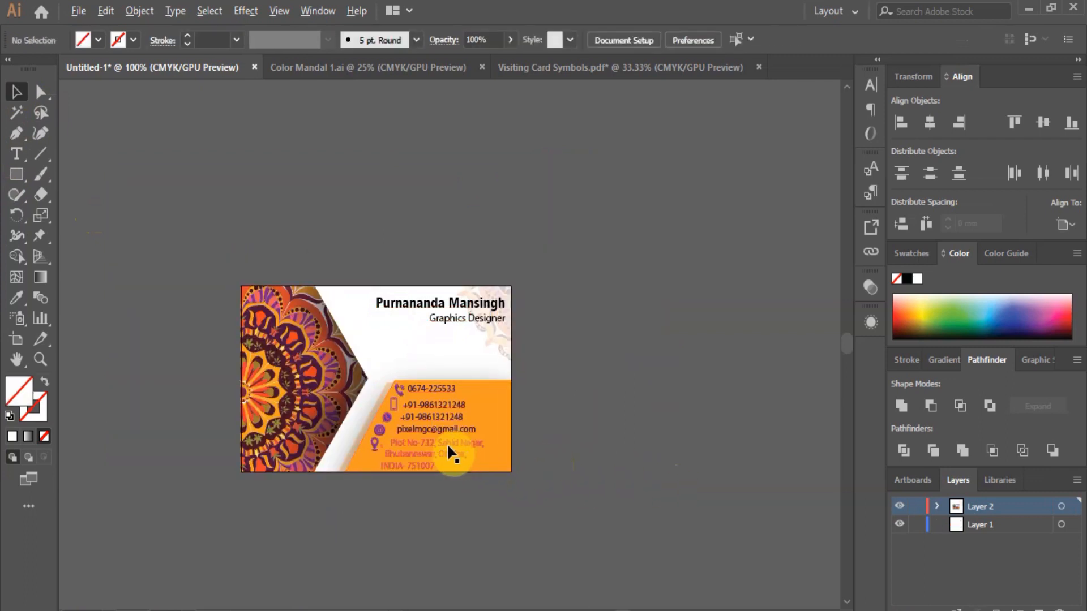
Paste the WhatsApp icon, shrink it to icon size and move it beside the second mobile number.
{"action": "scroll", "coordinate": [447, 443], "scroll_direction": "up", "scroll_amount": 1}
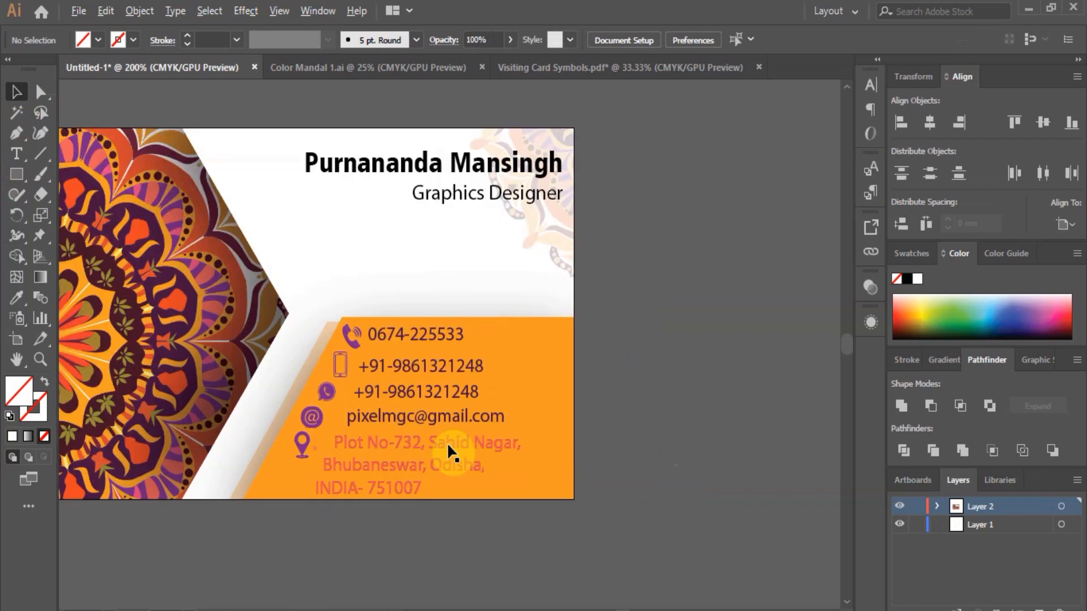
{"action": "scroll", "coordinate": [446, 443], "scroll_direction": "down", "scroll_amount": 1}
{"action": "scroll", "coordinate": [382, 435], "scroll_direction": "up", "scroll_amount": 1}
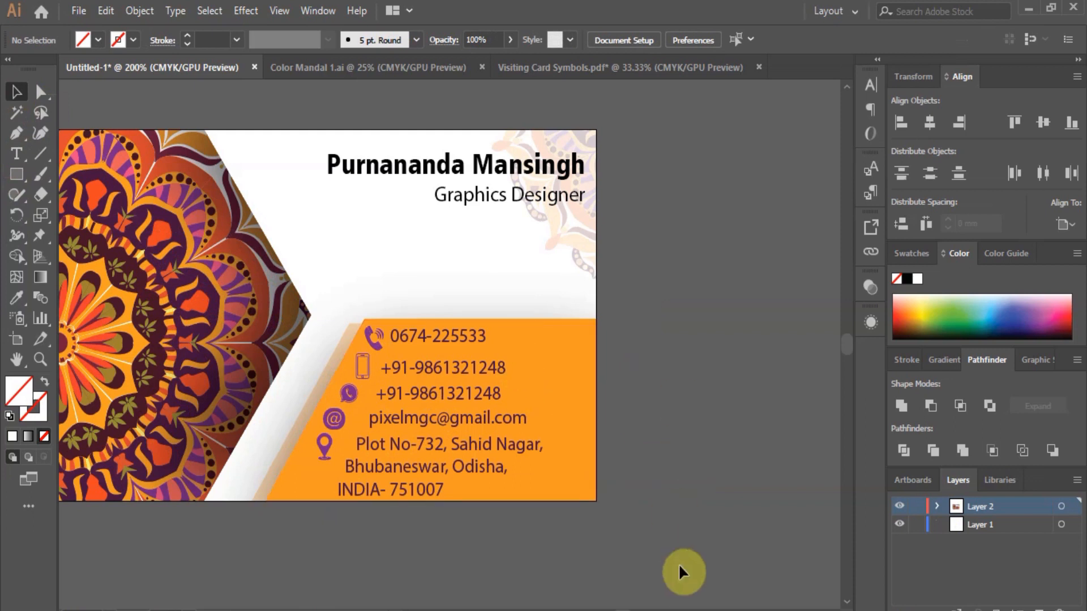
{"action": "double_click", "coordinate": [623, 609]}
{"action": "left_click", "coordinate": [833, 610]}
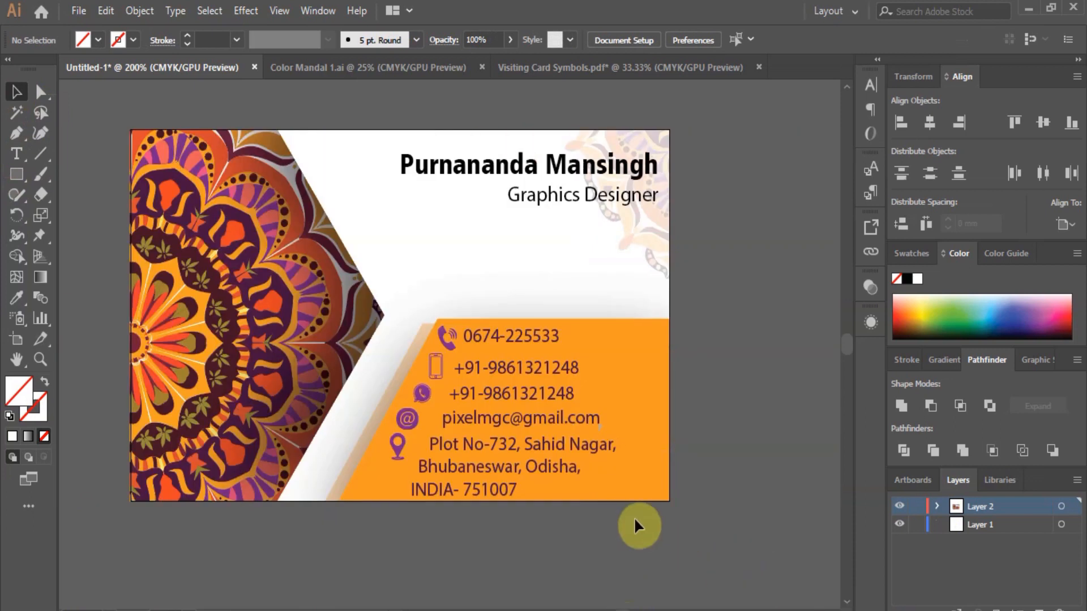
{"action": "scroll", "coordinate": [521, 289], "scroll_direction": "up", "scroll_amount": 1}
{"action": "key", "text": "ctrl+v"}
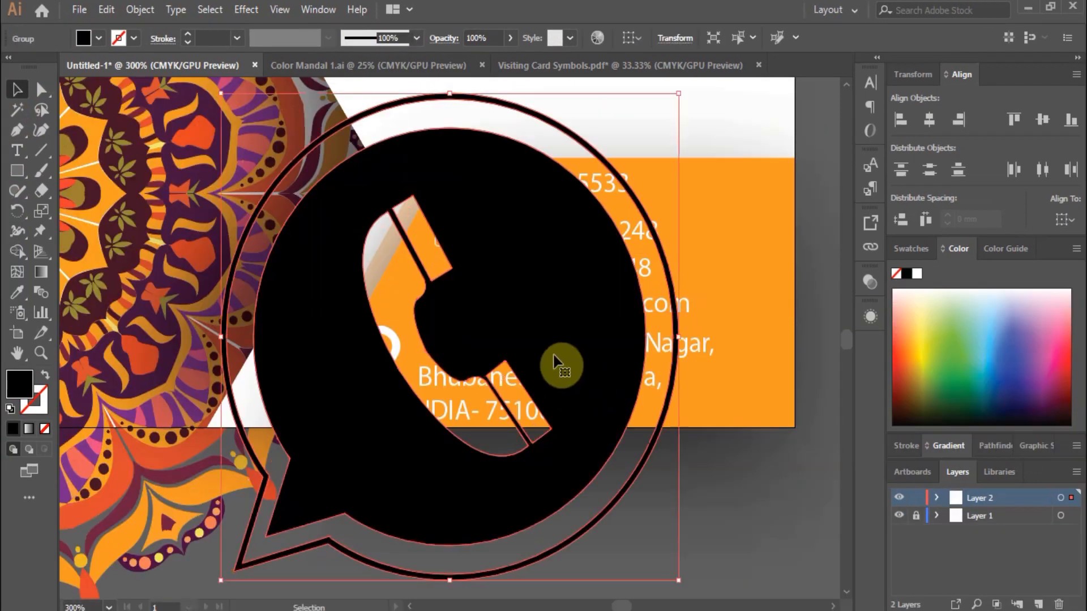
{"action": "left_click_drag", "start_coordinate": [680, 96], "coordinate": [295, 547]}
{"action": "left_click_drag", "start_coordinate": [232, 569], "coordinate": [422, 267]}
Fine-tune the WhatsApp icon's size and position and make its fill white.
{"action": "scroll", "coordinate": [416, 260], "scroll_direction": "up", "scroll_amount": 2}
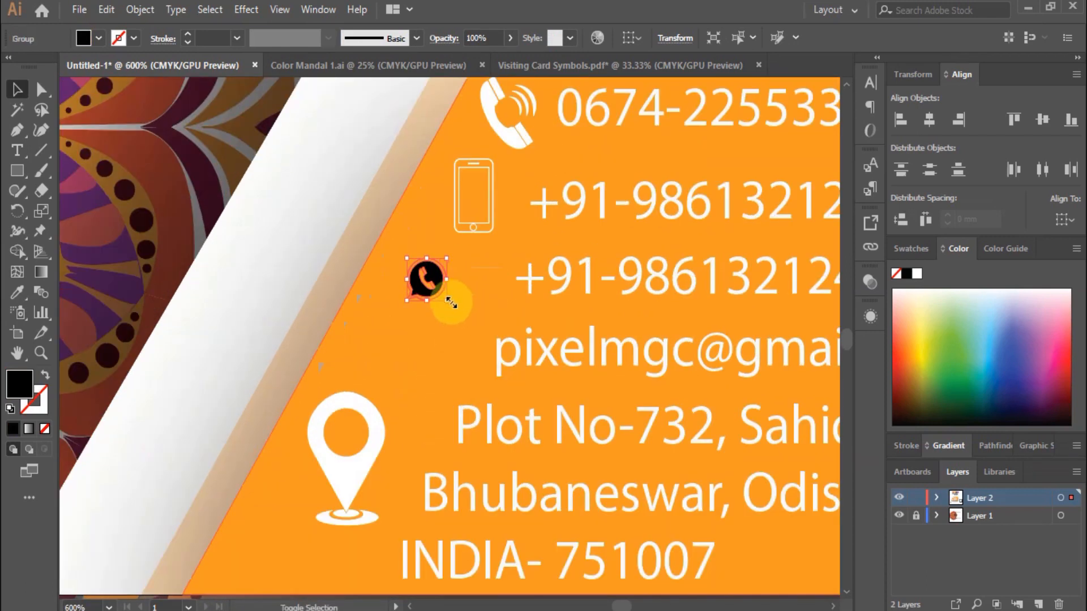
{"action": "left_click_drag", "start_coordinate": [448, 303], "coordinate": [437, 277]}
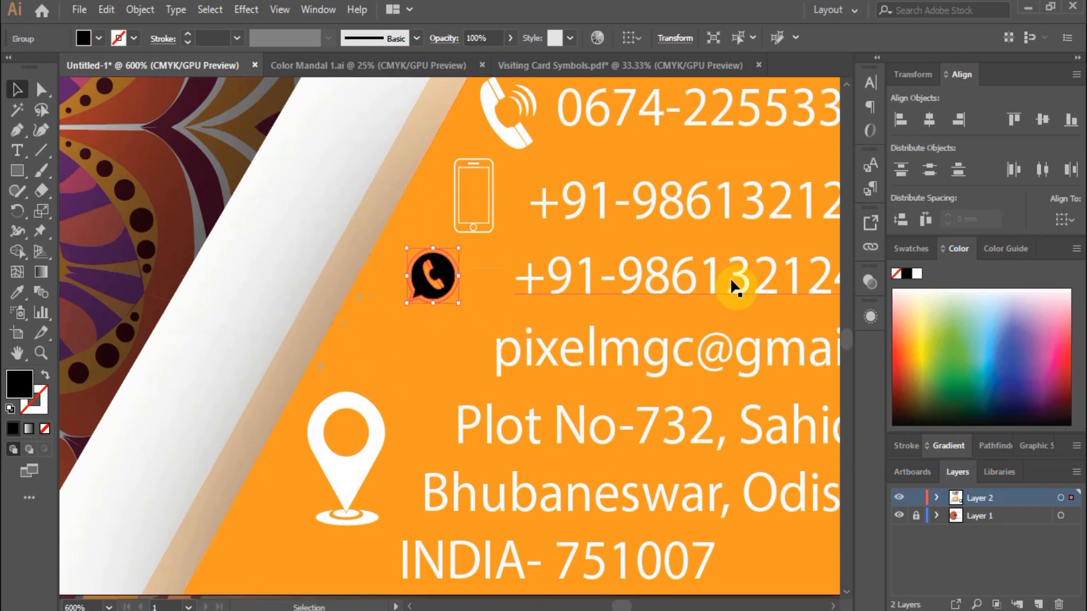
{"action": "left_click", "coordinate": [917, 275]}
{"action": "scroll", "coordinate": [277, 287], "scroll_direction": "down", "scroll_amount": 2}
{"action": "left_click", "coordinate": [469, 390]}
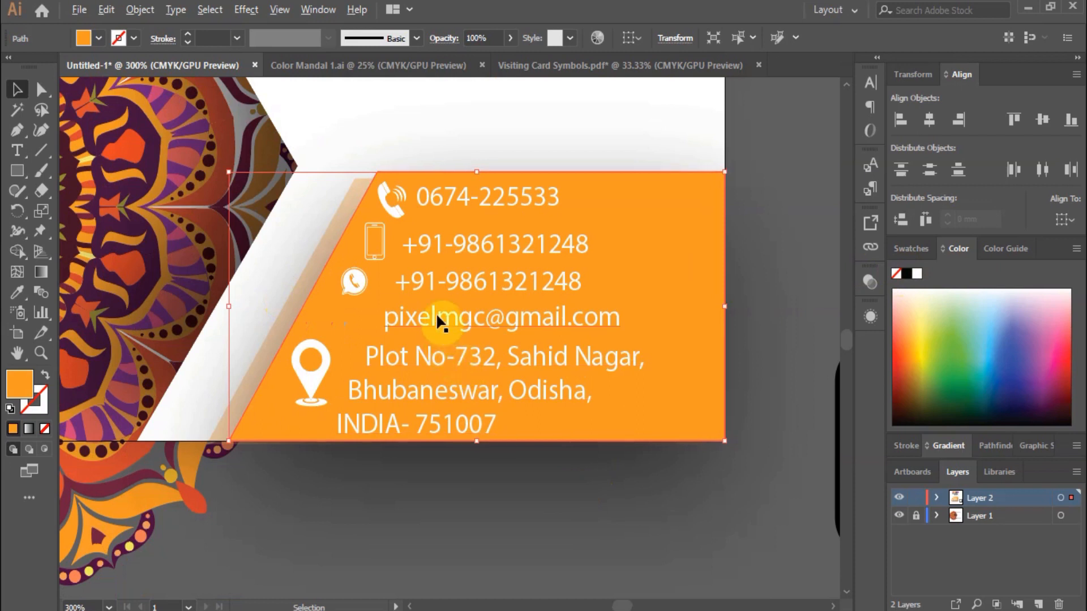
{"action": "scroll", "coordinate": [436, 314], "scroll_direction": "down", "scroll_amount": 2}
{"action": "left_click", "coordinate": [745, 346]}
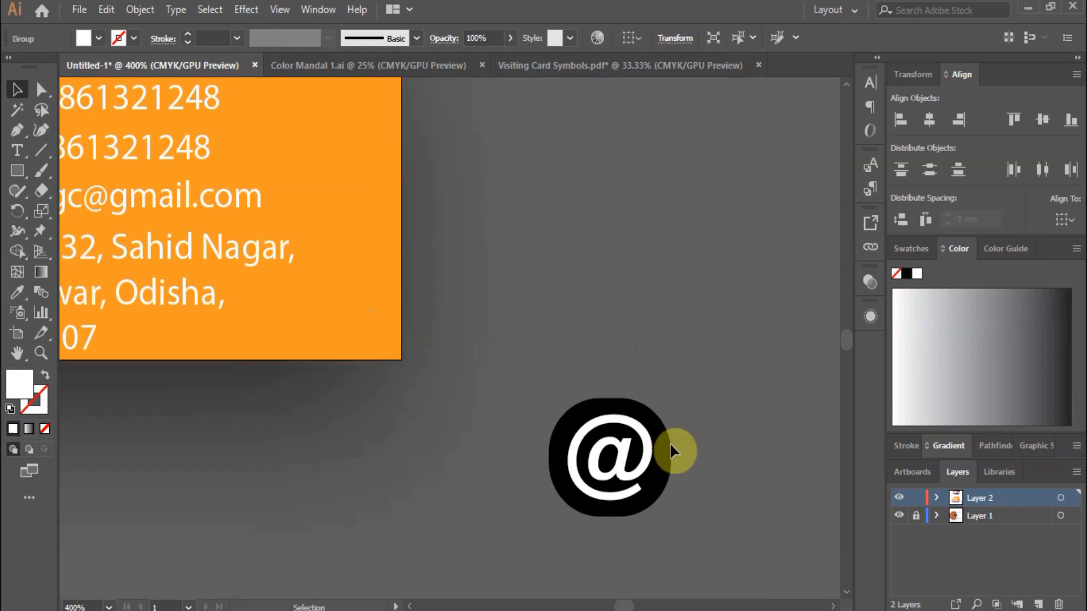
Bring the @ icon onto the band, expand it, shrink it beside the email line and make it white.
{"action": "key", "text": "shift+ctrl+F9"}
{"action": "left_click", "coordinate": [658, 429]}
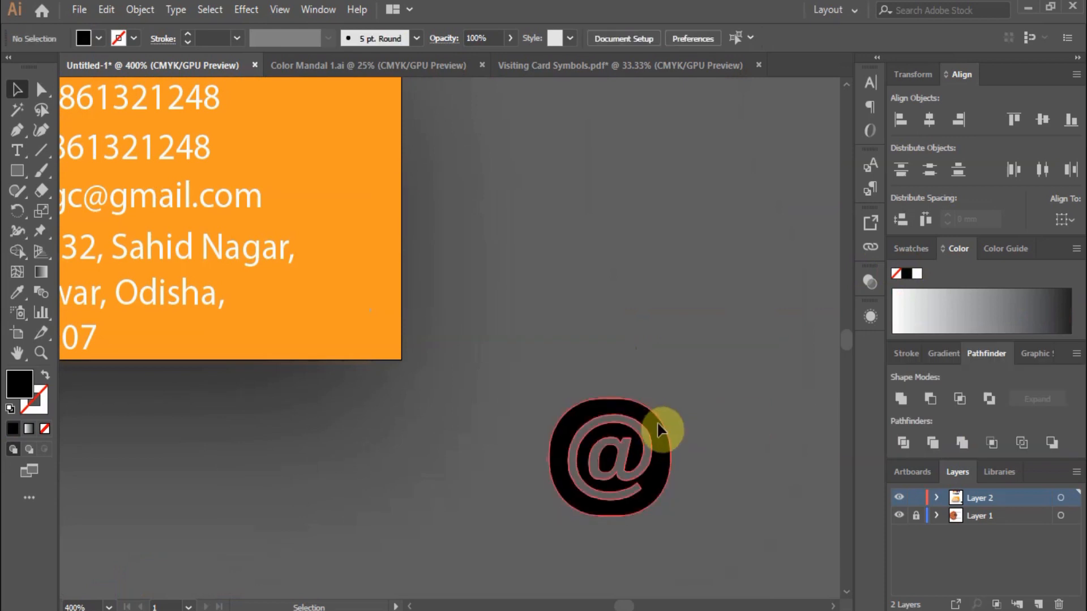
{"action": "left_click_drag", "start_coordinate": [655, 433], "coordinate": [372, 239]}
{"action": "scroll", "coordinate": [480, 277], "scroll_direction": "down", "scroll_amount": 2}
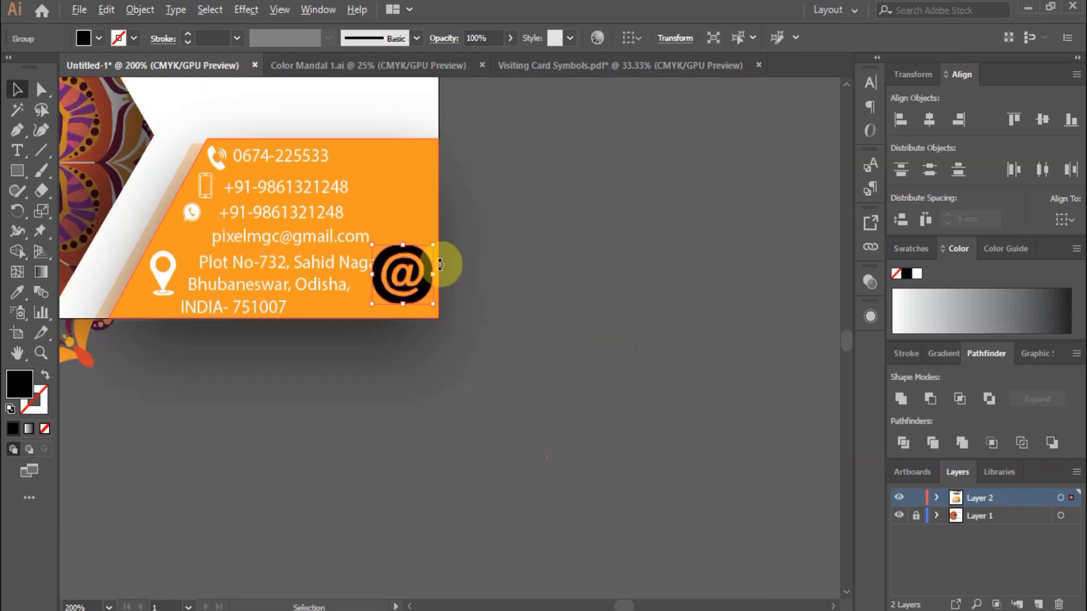
{"action": "scroll", "coordinate": [162, 196], "scroll_direction": "up", "scroll_amount": 1}
{"action": "left_click", "coordinate": [140, 10]}
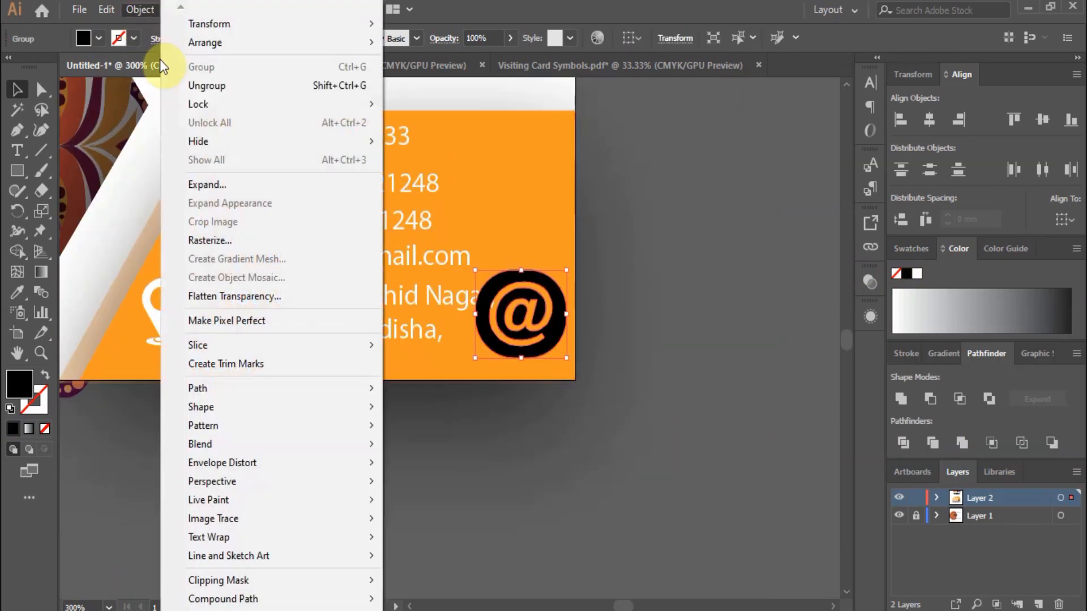
{"action": "key", "text": "Escape"}
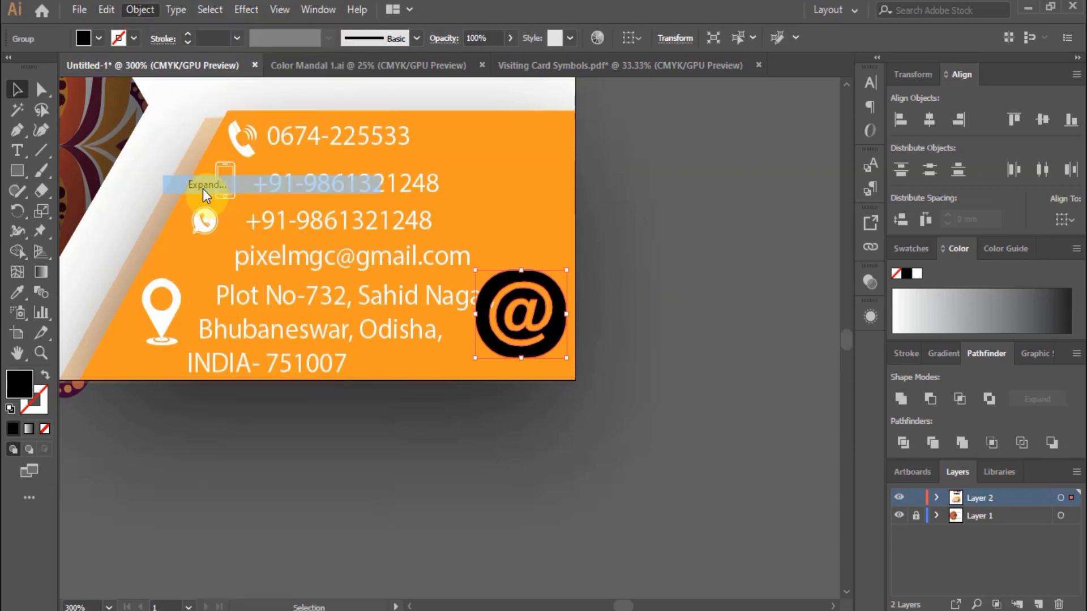
{"action": "left_click_drag", "start_coordinate": [543, 305], "coordinate": [176, 229]}
{"action": "scroll", "coordinate": [177, 226], "scroll_direction": "up", "scroll_amount": 2}
{"action": "left_click_drag", "start_coordinate": [285, 182], "coordinate": [219, 269]}
{"action": "left_click", "coordinate": [917, 274]}
Shrink the location pin icon to match the other contact icons.
{"action": "left_click", "coordinate": [541, 517]}
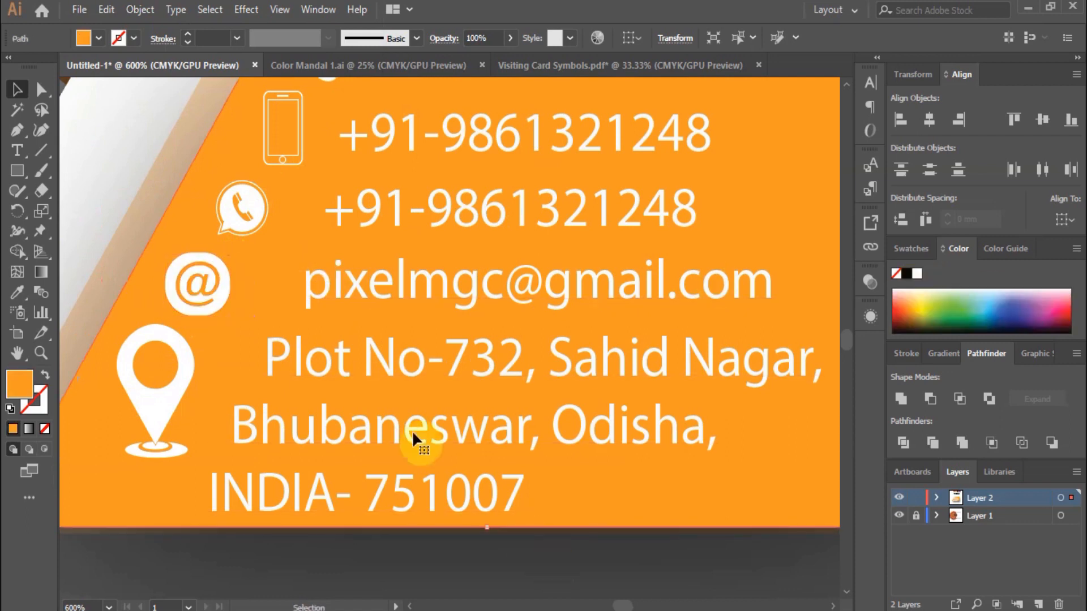
{"action": "scroll", "coordinate": [417, 343], "scroll_direction": "down", "scroll_amount": 2}
{"action": "scroll", "coordinate": [289, 321], "scroll_direction": "up", "scroll_amount": 1}
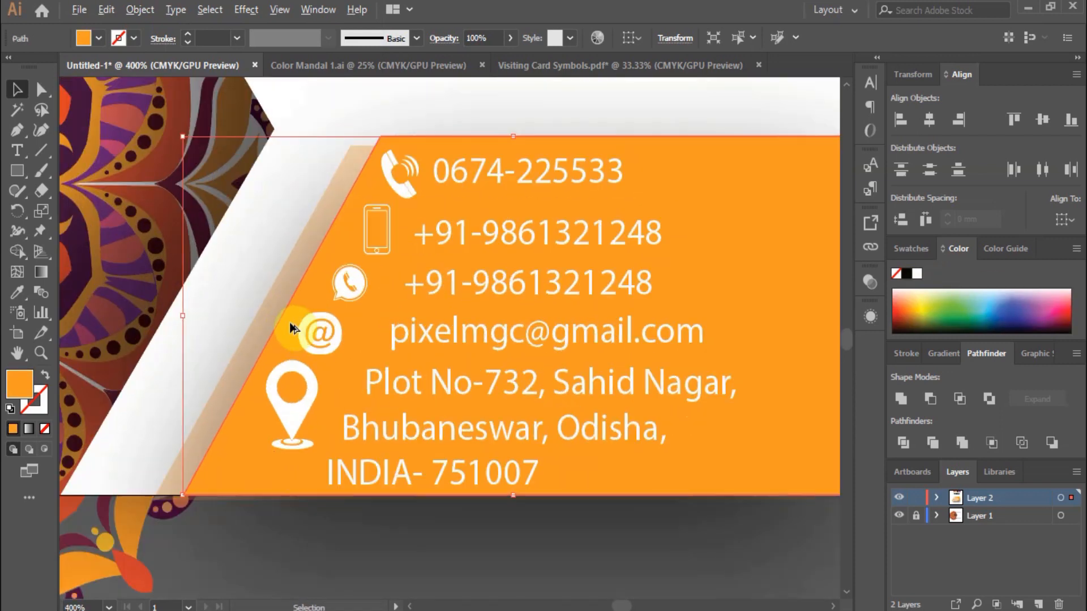
{"action": "scroll", "coordinate": [297, 324], "scroll_direction": "up", "scroll_amount": 1}
{"action": "left_click", "coordinate": [313, 412]}
{"action": "left_click_drag", "start_coordinate": [330, 384], "coordinate": [362, 450]}
{"action": "scroll", "coordinate": [397, 379], "scroll_direction": "down", "scroll_amount": 1}
{"action": "scroll", "coordinate": [319, 407], "scroll_direction": "up", "scroll_amount": 1}
{"action": "scroll", "coordinate": [294, 434], "scroll_direction": "down", "scroll_amount": 2}
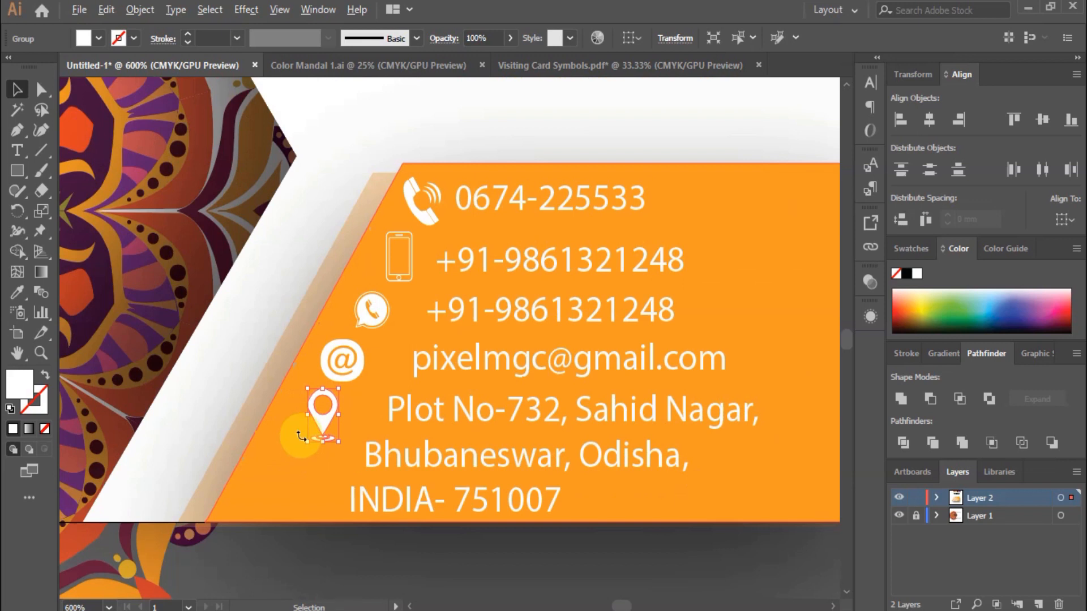
{"action": "left_click", "coordinate": [583, 365]}
{"action": "scroll", "coordinate": [694, 352], "scroll_direction": "down", "scroll_amount": 2}
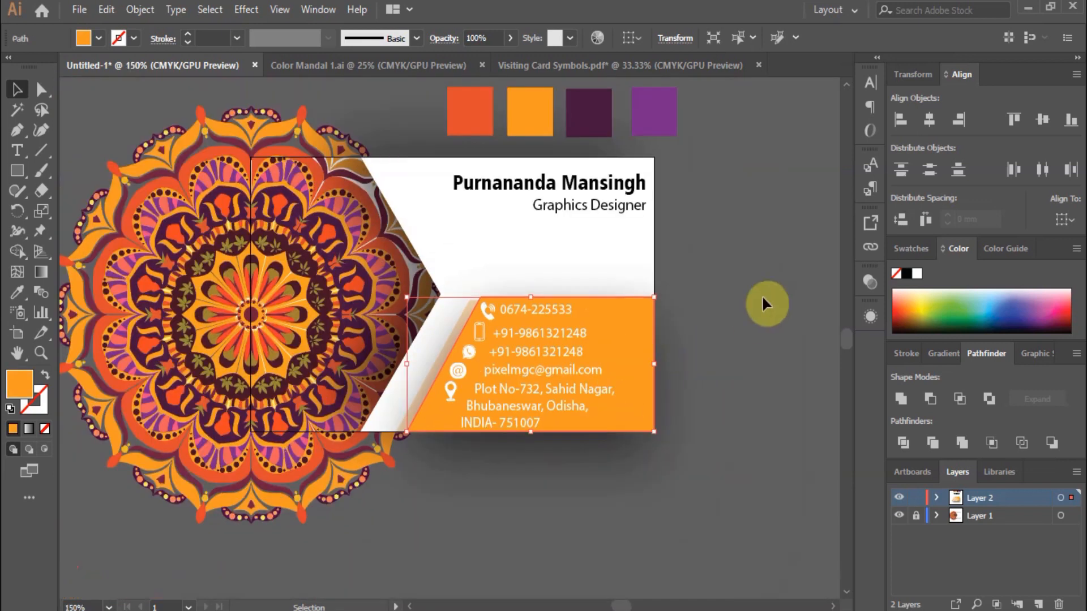
Try sampling dark purple onto the landline phone icon, then undo it.
{"action": "scroll", "coordinate": [736, 336], "scroll_direction": "up", "scroll_amount": 1}
{"action": "left_click", "coordinate": [773, 336]}
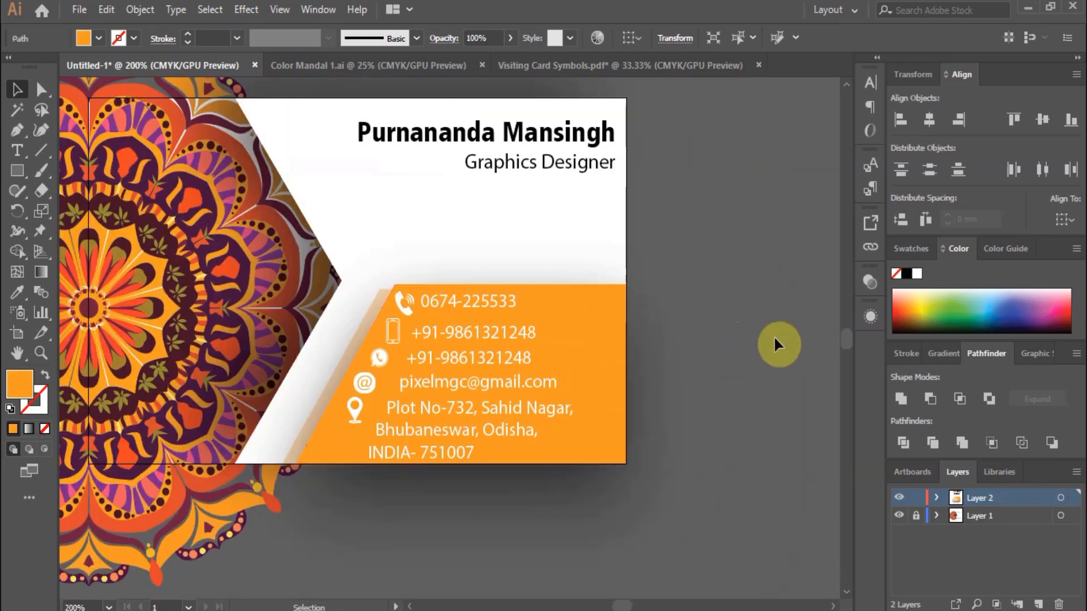
{"action": "scroll", "coordinate": [738, 281], "scroll_direction": "up", "scroll_amount": 1}
{"action": "scroll", "coordinate": [738, 281], "scroll_direction": "down", "scroll_amount": 1}
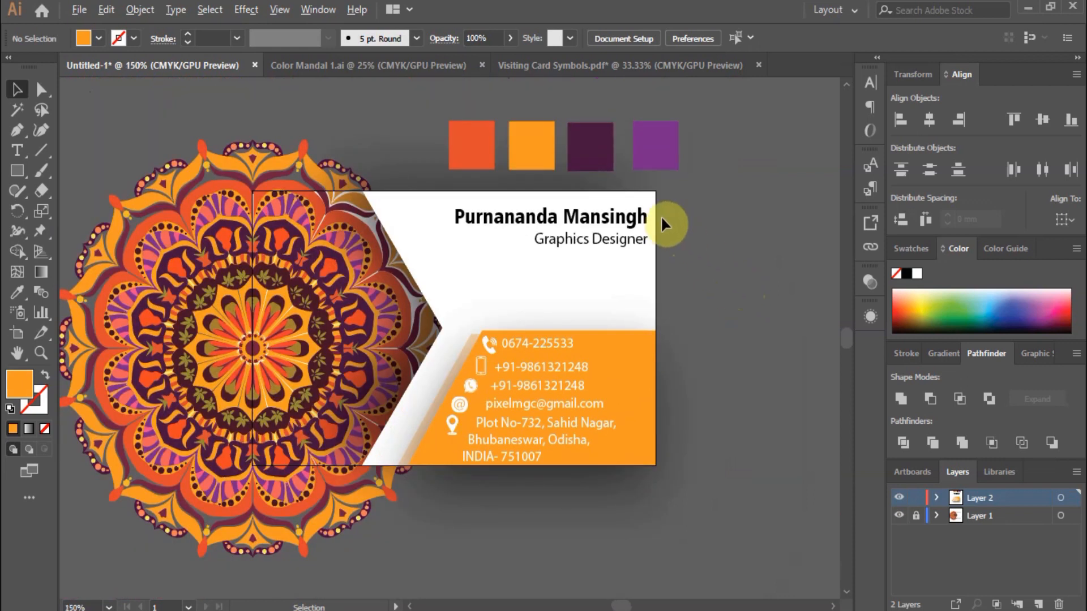
{"action": "scroll", "coordinate": [661, 215], "scroll_direction": "up", "scroll_amount": 1}
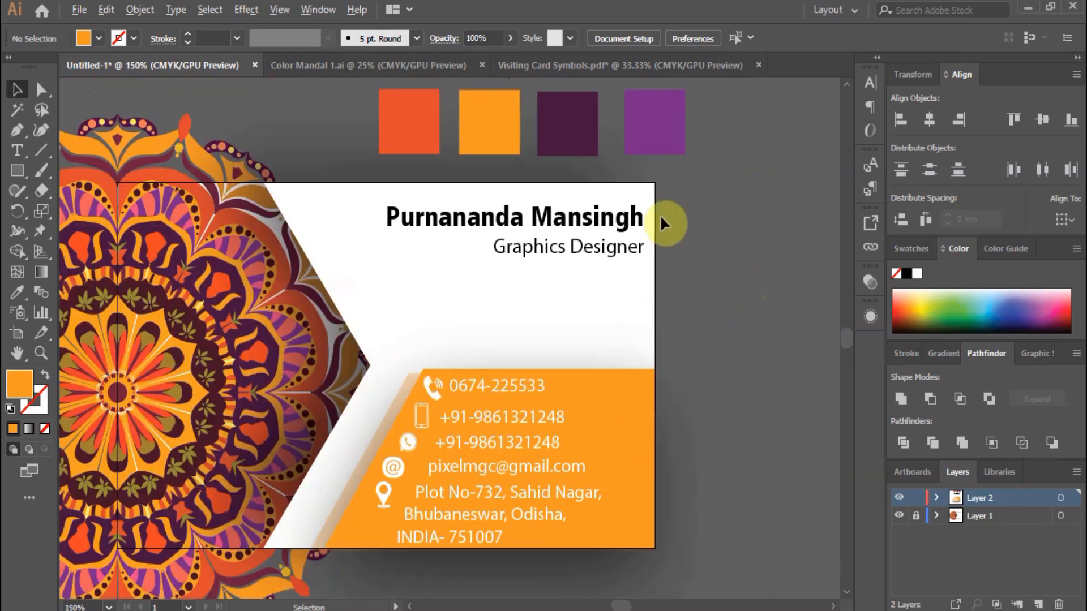
{"action": "left_click", "coordinate": [435, 393]}
{"action": "left_click", "coordinate": [19, 292]}
{"action": "left_click", "coordinate": [573, 120]}
{"action": "left_click", "coordinate": [17, 89]}
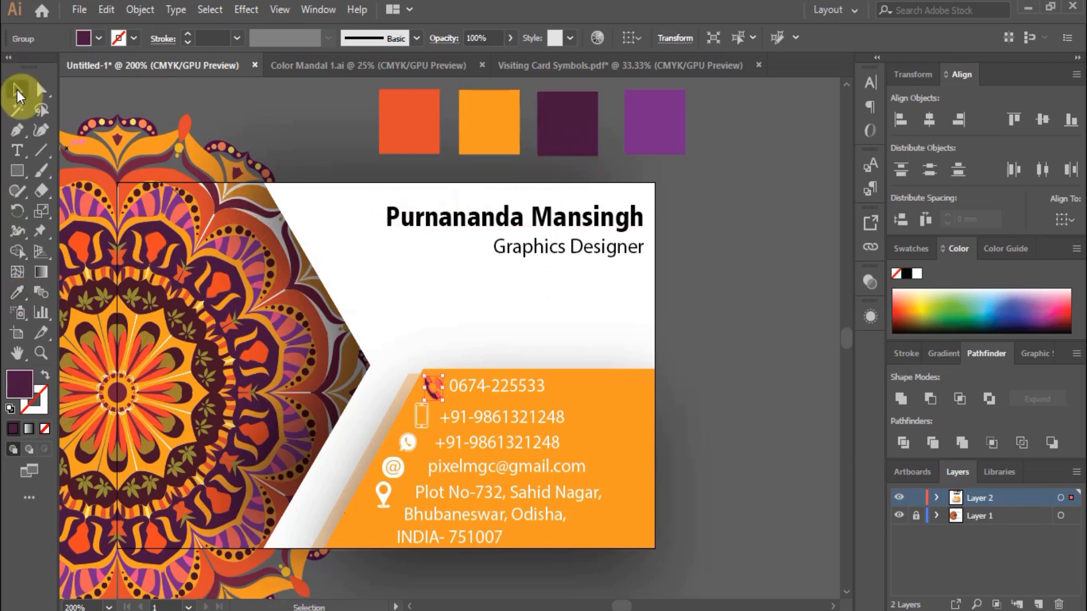
{"action": "left_click", "coordinate": [764, 367]}
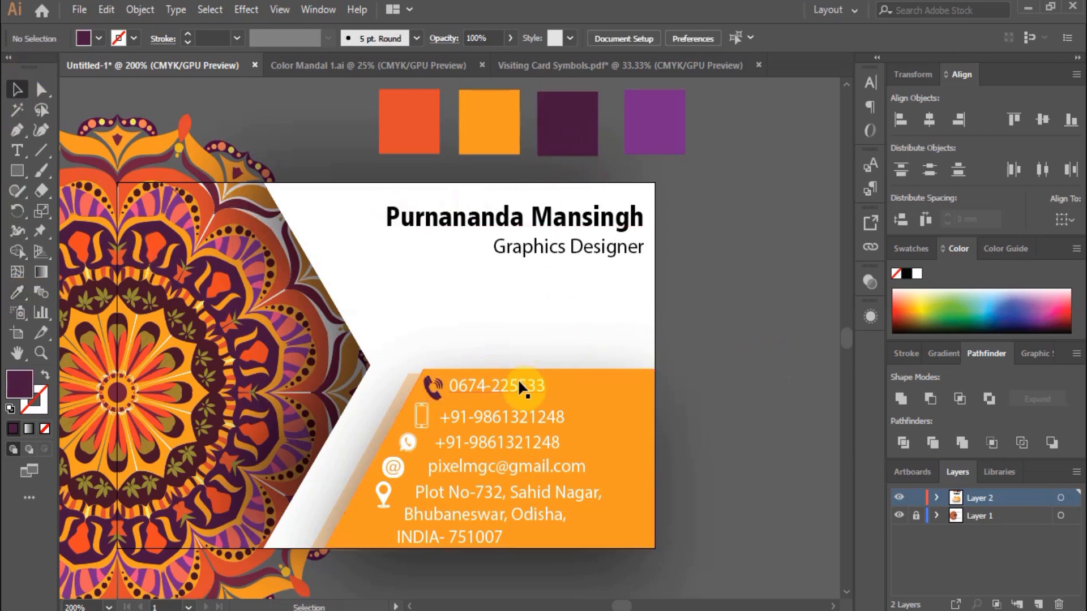
{"action": "key", "text": "ctrl+z"}
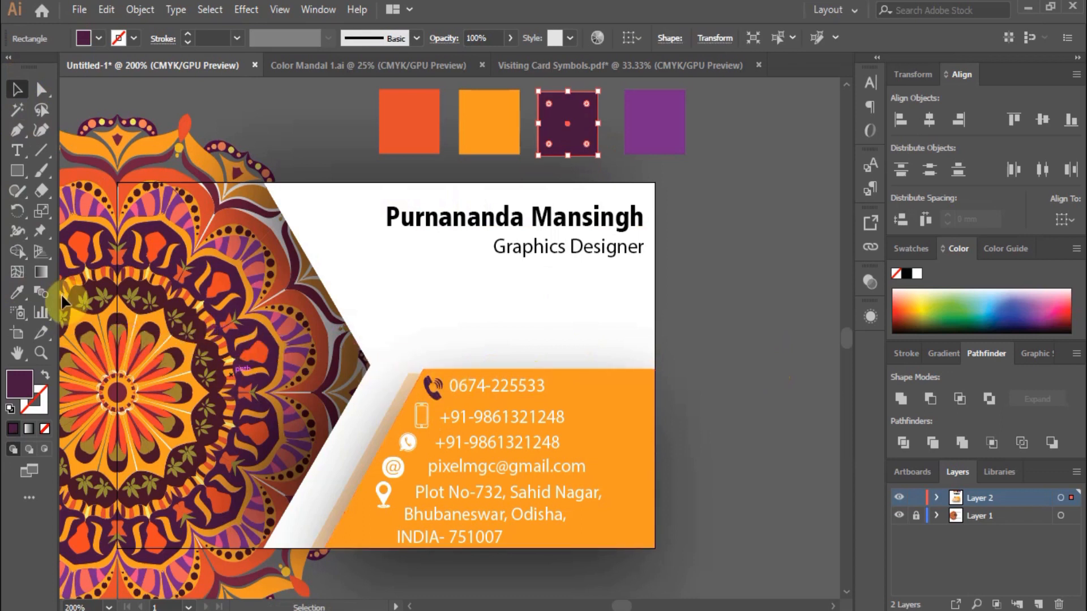
Colour the landline number text dark purple with the eyedropper.
{"action": "left_click", "coordinate": [485, 385]}
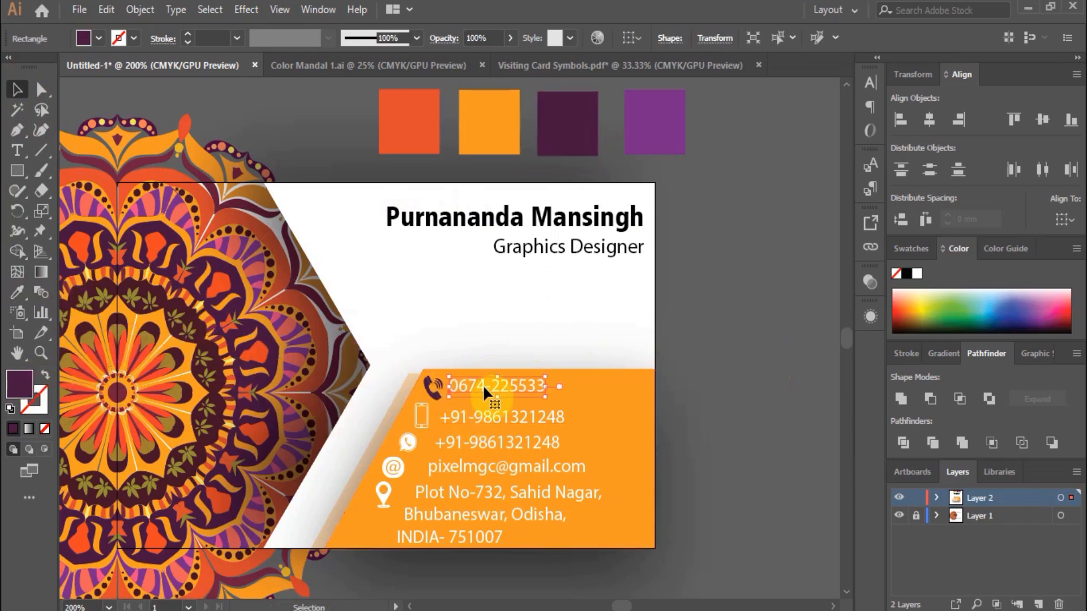
{"action": "triple_click", "coordinate": [483, 385]}
{"action": "left_click", "coordinate": [17, 292]}
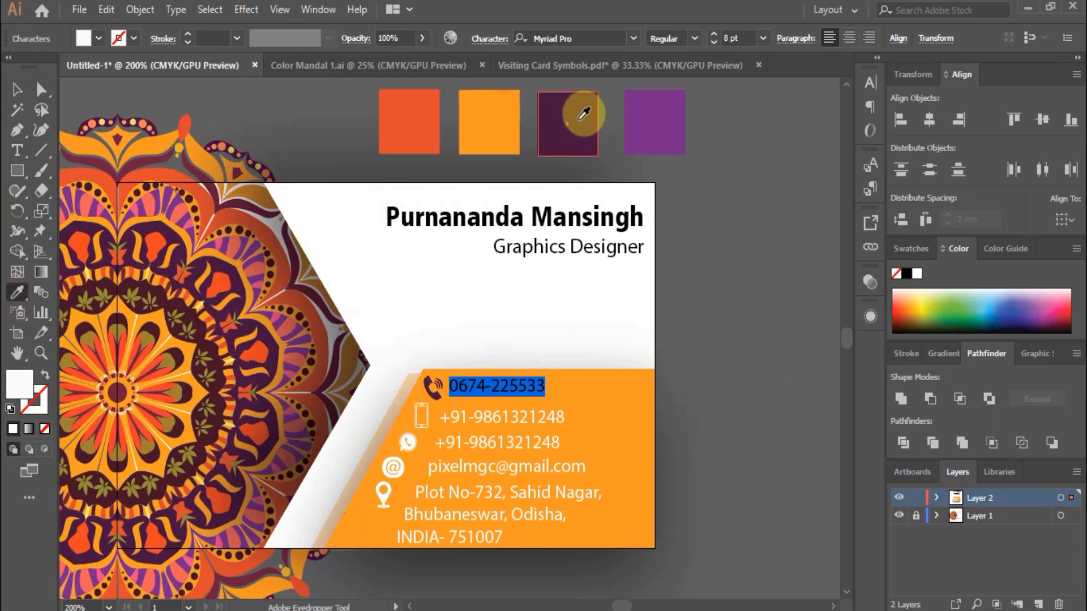
{"action": "left_click", "coordinate": [584, 114]}
{"action": "left_click", "coordinate": [17, 90]}
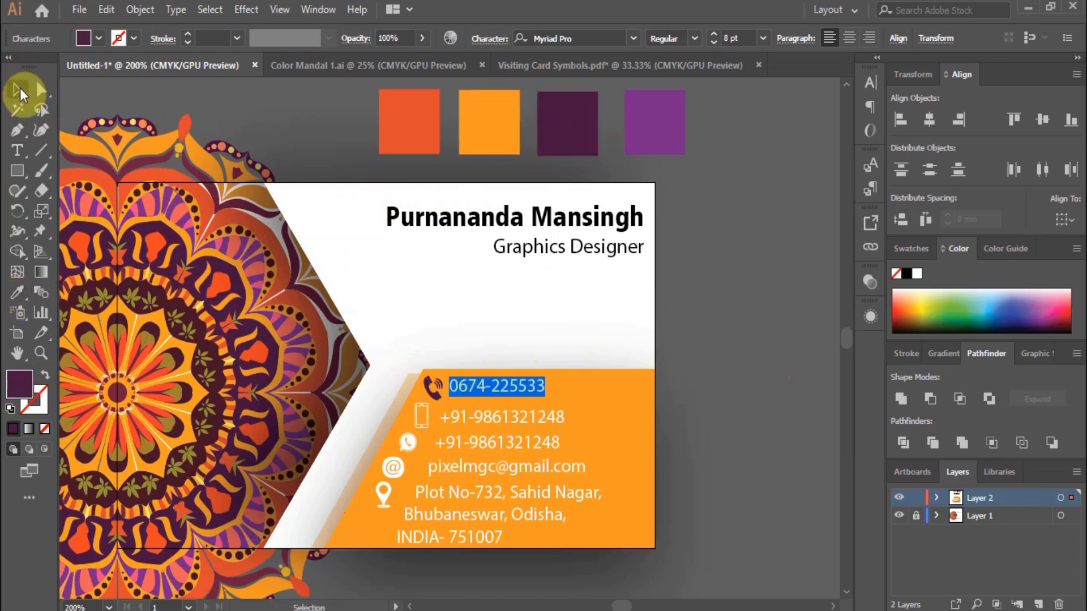
{"action": "left_click", "coordinate": [681, 346]}
Colour the mobile, email and address lines dark purple with the eyedropper.
{"action": "left_click", "coordinate": [523, 419]}
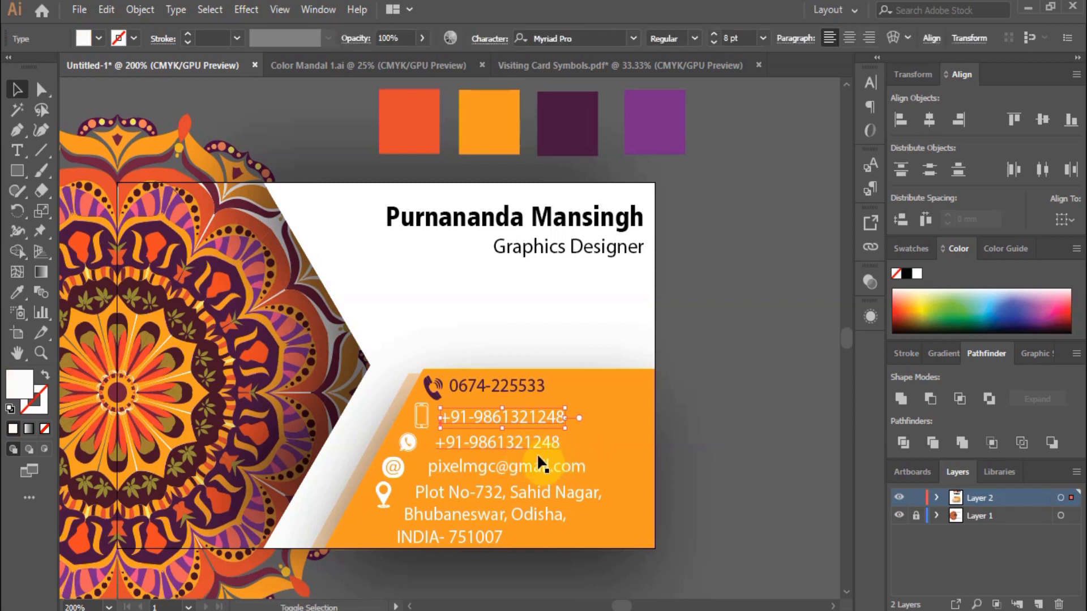
{"action": "left_click", "coordinate": [519, 464], "text": "shift"}
{"action": "left_click", "coordinate": [521, 490], "text": "shift"}
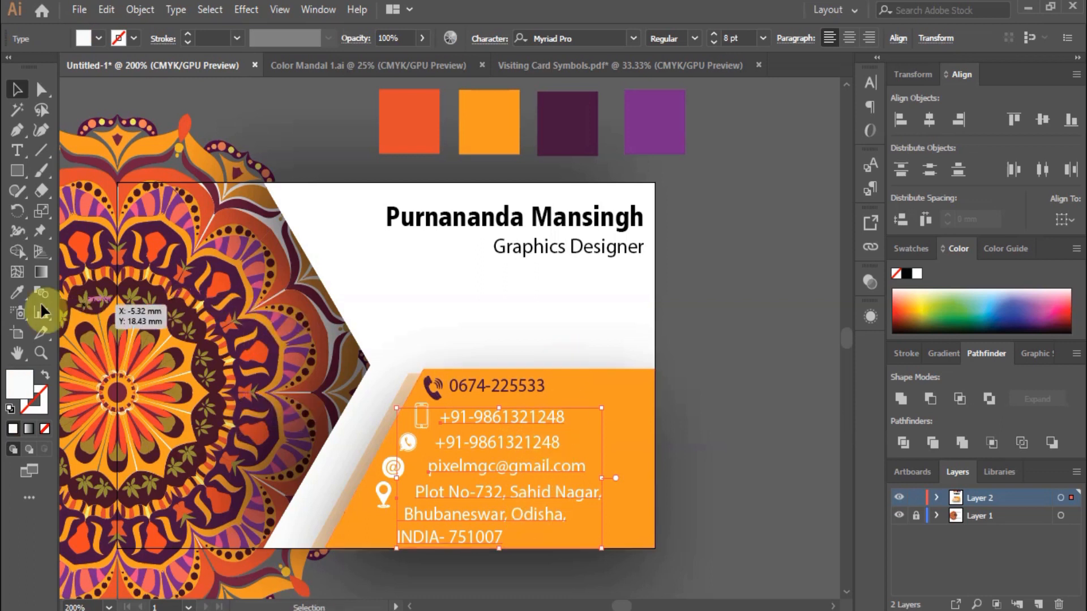
{"action": "left_click", "coordinate": [17, 295]}
{"action": "left_click", "coordinate": [569, 122]}
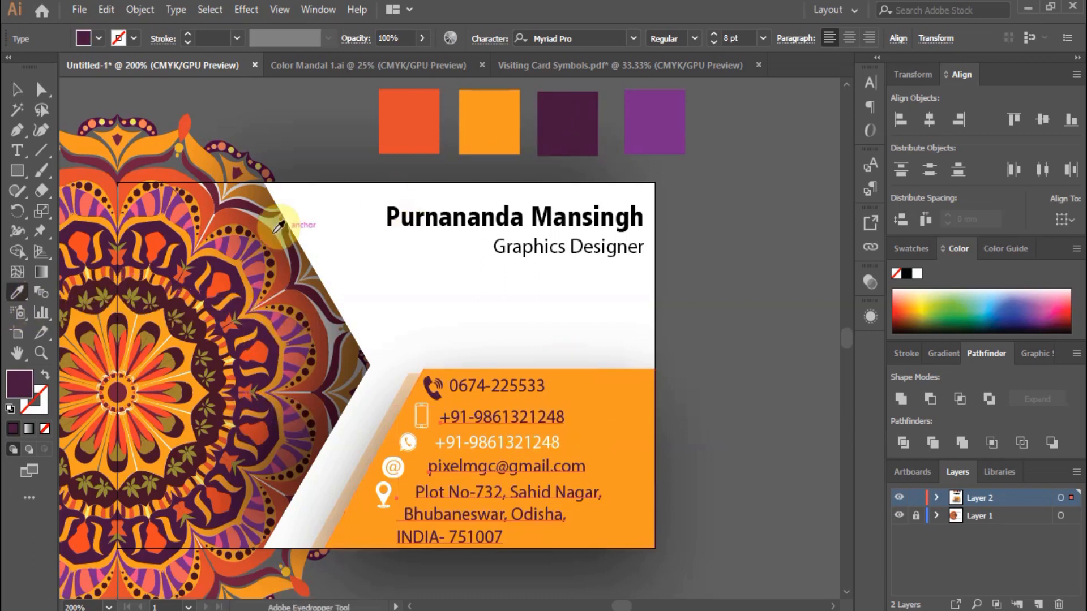
{"action": "left_click", "coordinate": [17, 89]}
{"action": "left_click", "coordinate": [650, 442]}
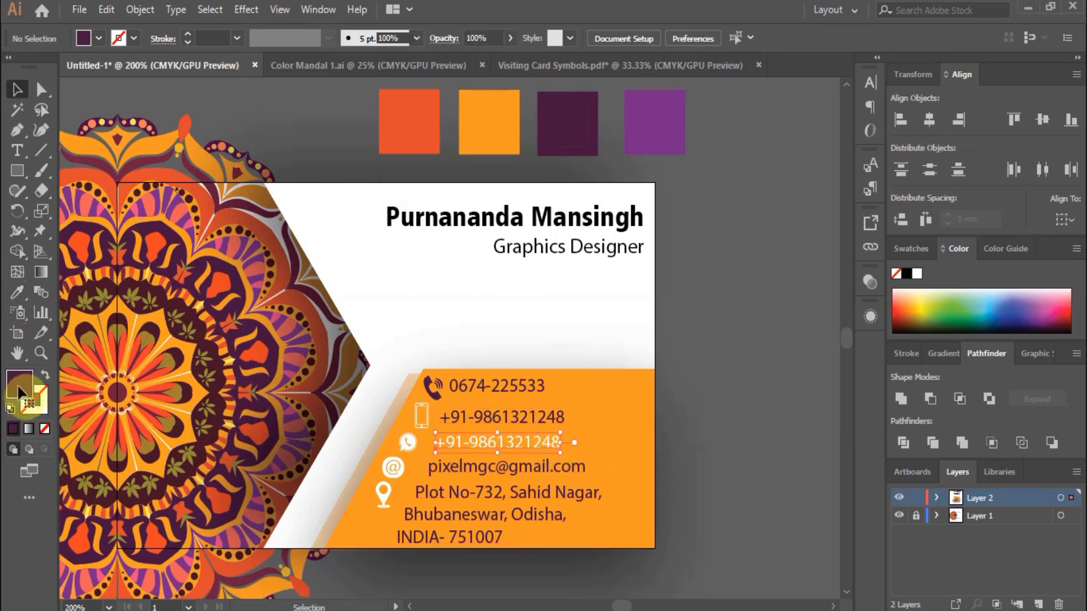
Colour the landline phone icon the lighter purple.
{"action": "left_click", "coordinate": [16, 292]}
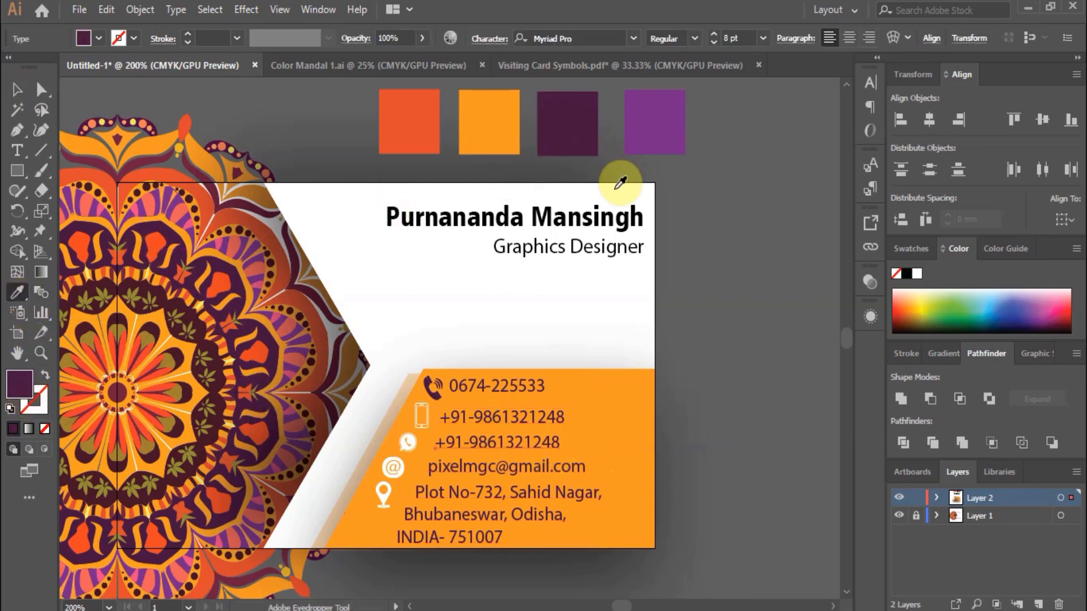
{"action": "left_click", "coordinate": [16, 89]}
{"action": "left_click", "coordinate": [624, 368]}
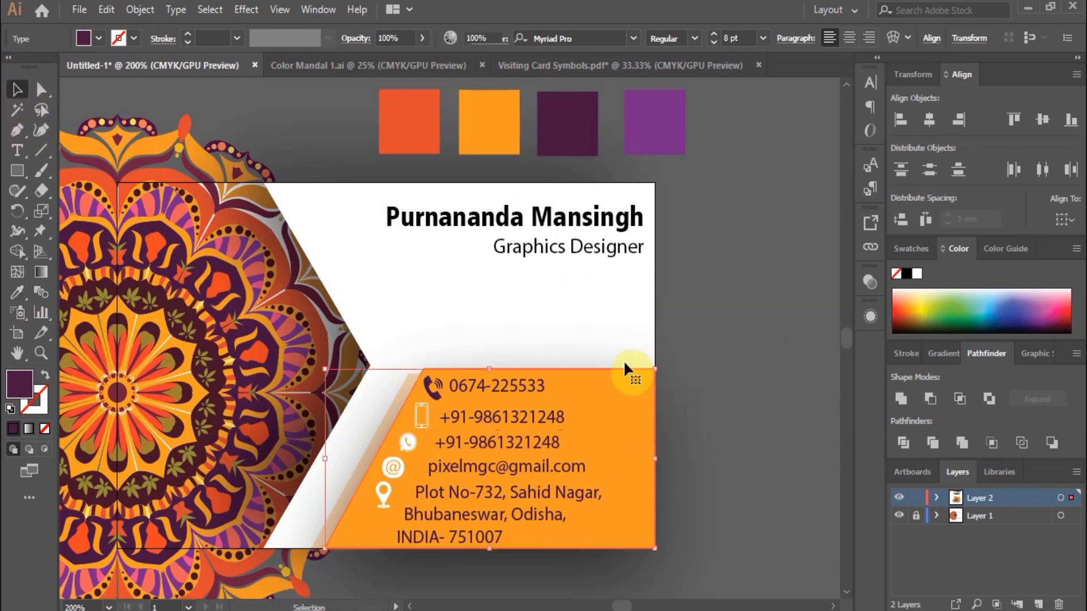
{"action": "key", "text": "ctrl+2"}
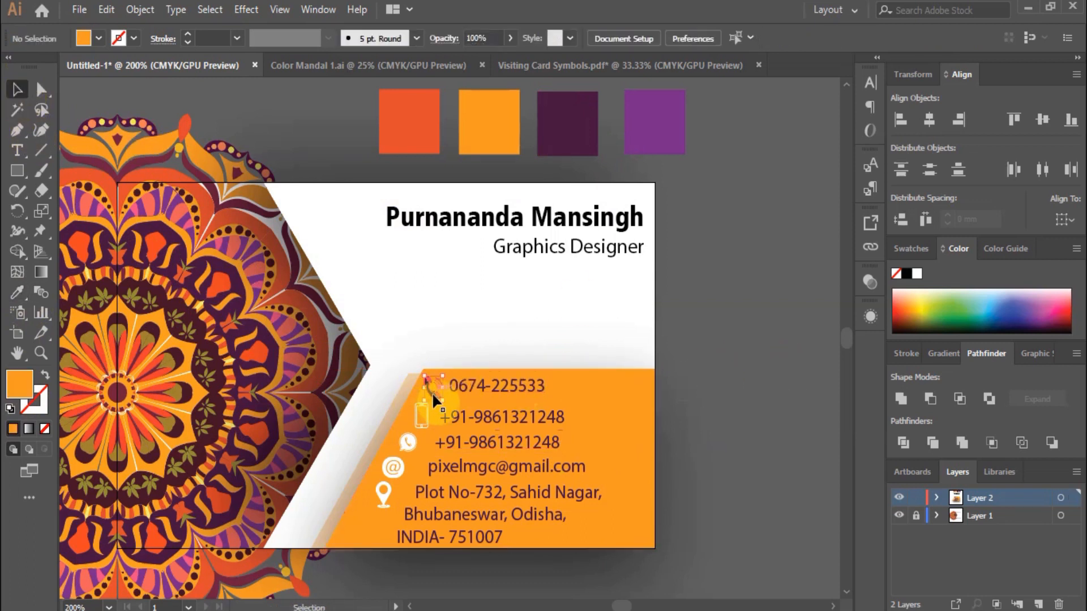
{"action": "left_click", "coordinate": [433, 393]}
{"action": "left_click", "coordinate": [674, 88]}
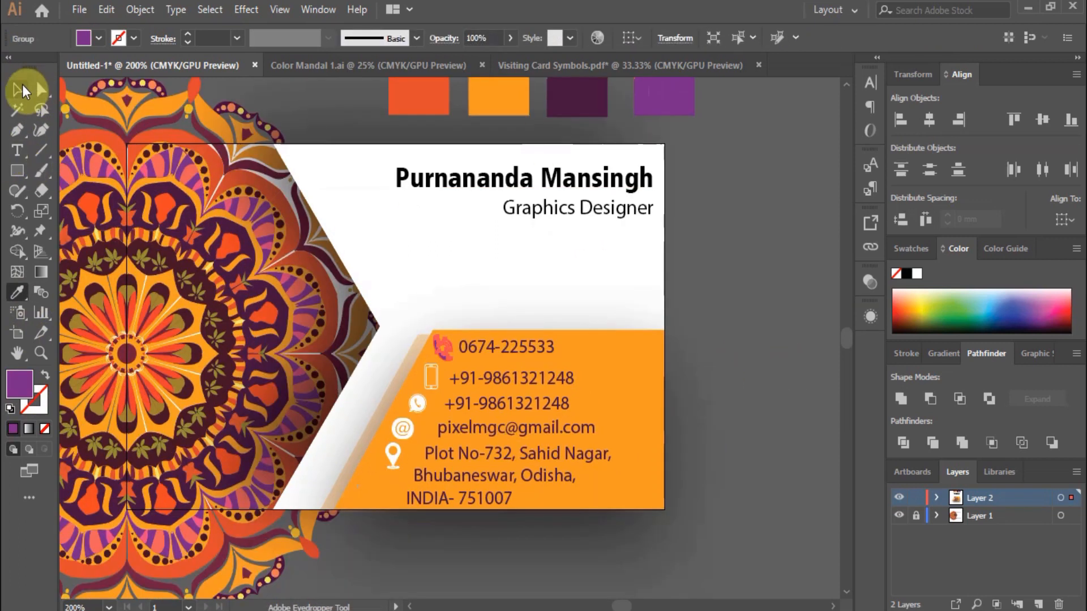
{"action": "left_click", "coordinate": [20, 90]}
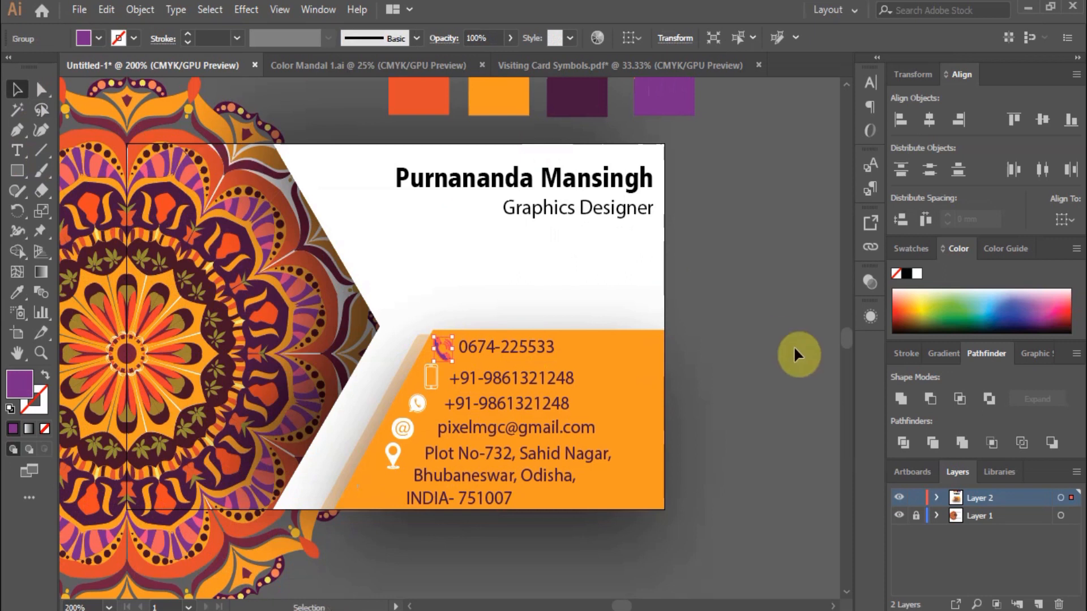
{"action": "left_click", "coordinate": [782, 347]}
Colour the mobile, WhatsApp, @ and location pin icons the lighter purple.
{"action": "left_click", "coordinate": [430, 377]}
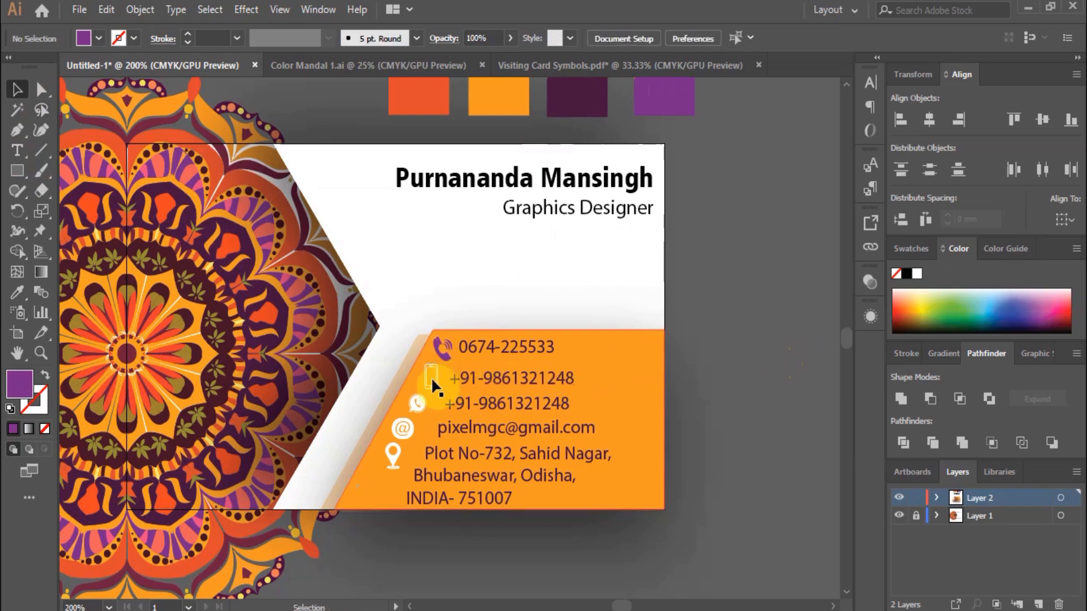
{"action": "scroll", "coordinate": [430, 377], "scroll_direction": "down", "scroll_amount": 3}
{"action": "left_click", "coordinate": [39, 91]}
{"action": "left_click", "coordinate": [12, 89]}
{"action": "left_click", "coordinate": [447, 256]}
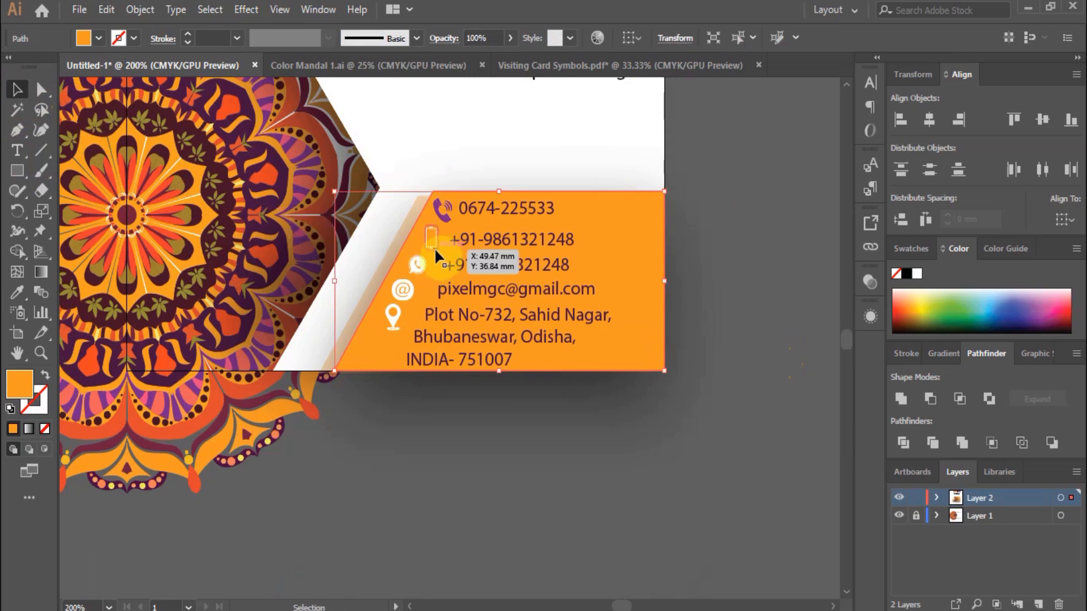
{"action": "left_click", "coordinate": [434, 246]}
{"action": "left_click", "coordinate": [419, 267], "text": "shift"}
{"action": "left_click", "coordinate": [407, 288], "text": "shift"}
{"action": "left_click", "coordinate": [395, 317], "text": "shift"}
{"action": "scroll", "coordinate": [645, 246], "scroll_direction": "up", "scroll_amount": 5}
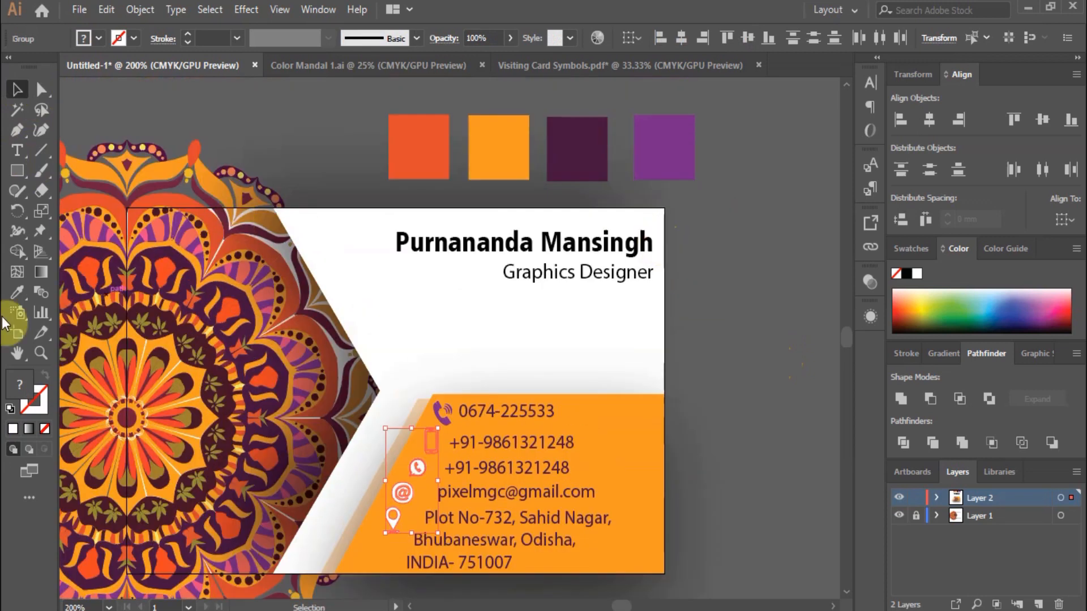
{"action": "left_click", "coordinate": [18, 294]}
{"action": "left_click", "coordinate": [675, 139]}
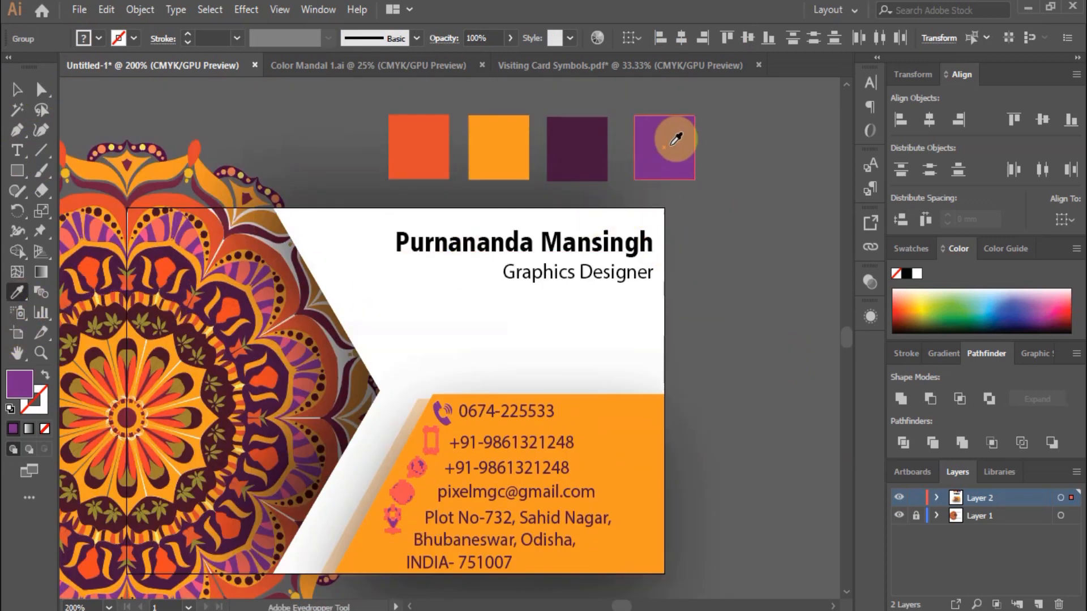
{"action": "left_click", "coordinate": [17, 90]}
Deselect everything and zoom out to view the whole card.
{"action": "left_click", "coordinate": [683, 378]}
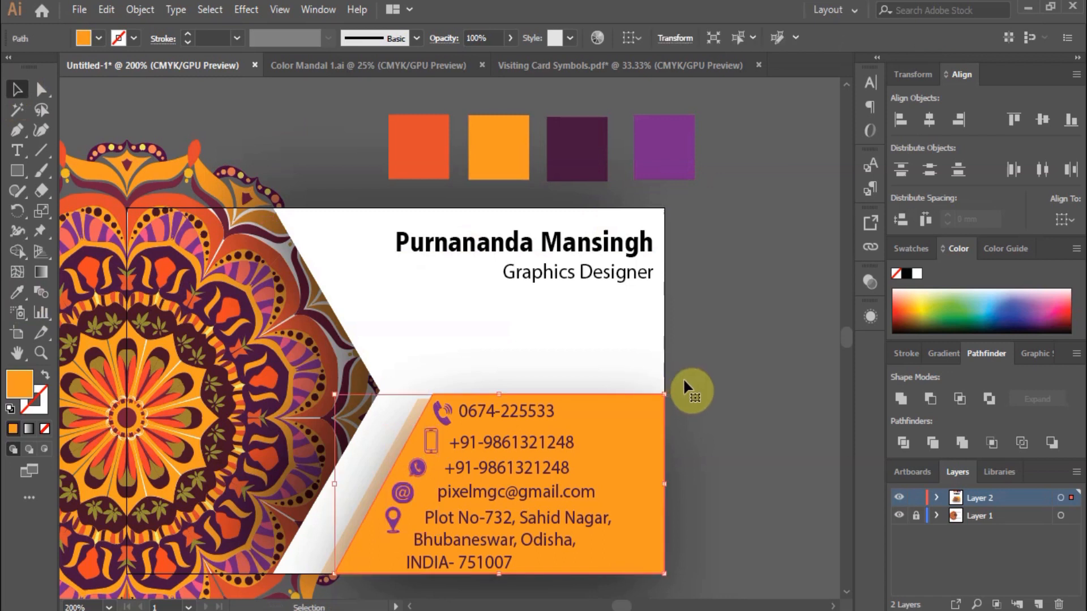
{"action": "left_click", "coordinate": [743, 384]}
{"action": "scroll", "coordinate": [427, 477], "scroll_direction": "up", "scroll_amount": 2}
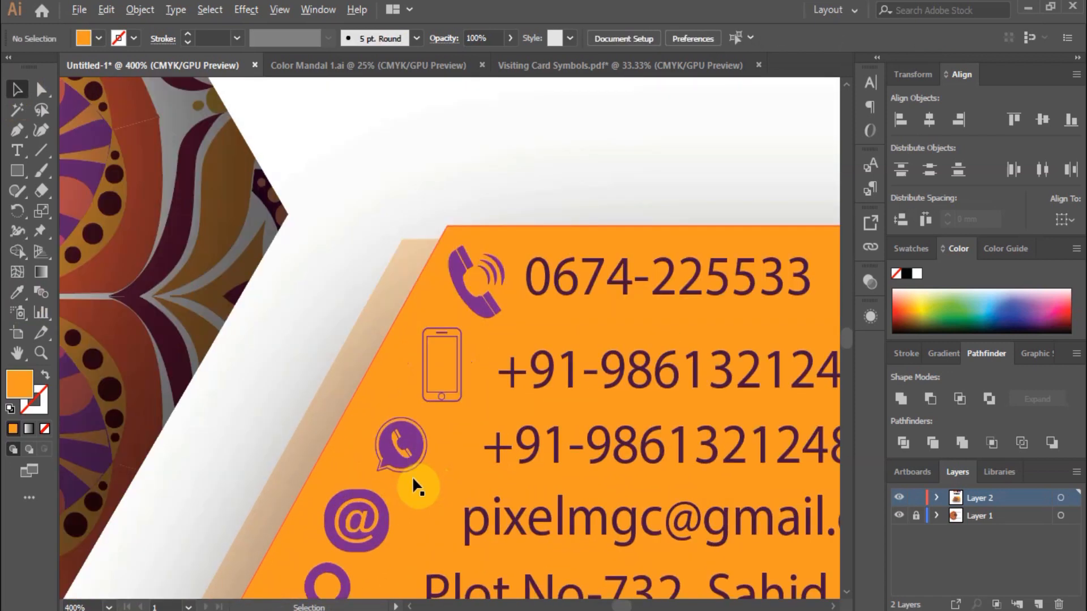
{"action": "scroll", "coordinate": [380, 311], "scroll_direction": "down", "scroll_amount": 1}
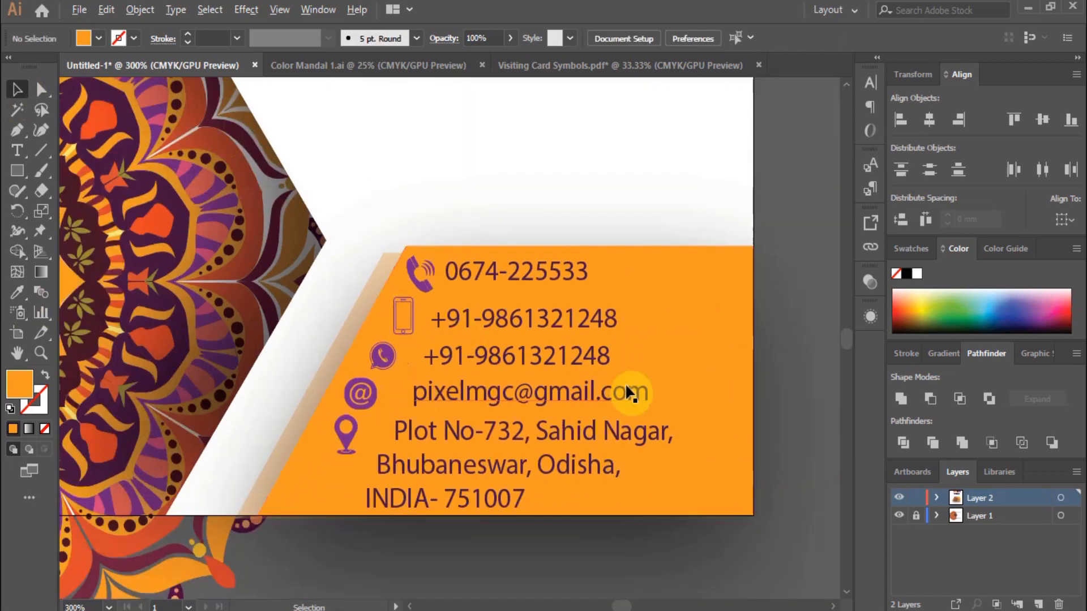
{"action": "scroll", "coordinate": [631, 394], "scroll_direction": "down", "scroll_amount": 2}
{"action": "scroll", "coordinate": [706, 164], "scroll_direction": "down", "scroll_amount": 1}
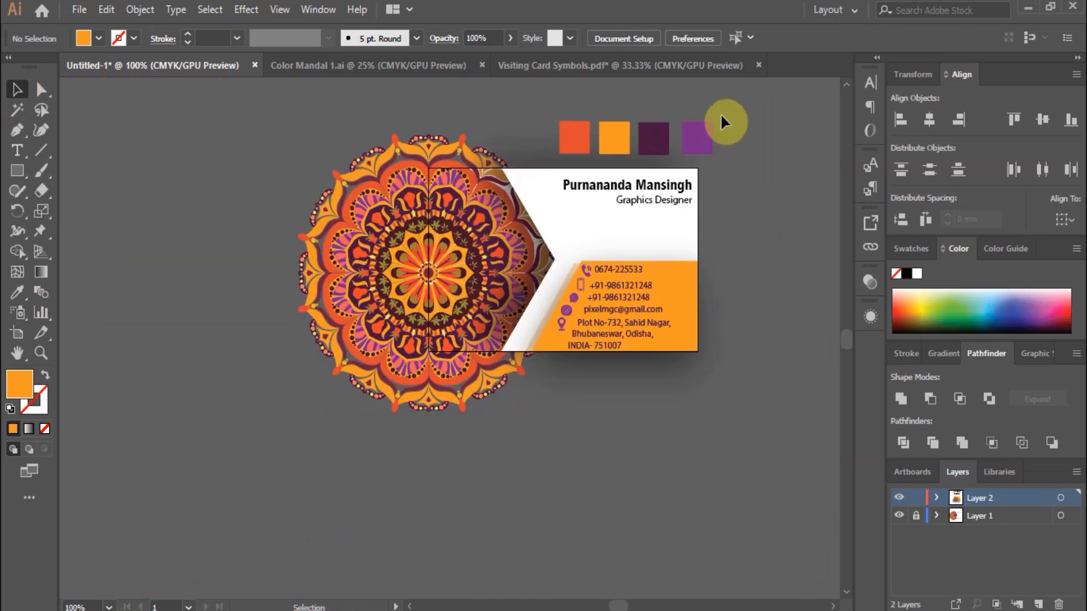
Delete the four reference colour squares.
{"action": "left_click_drag", "start_coordinate": [649, 144], "coordinate": [190, 149]}
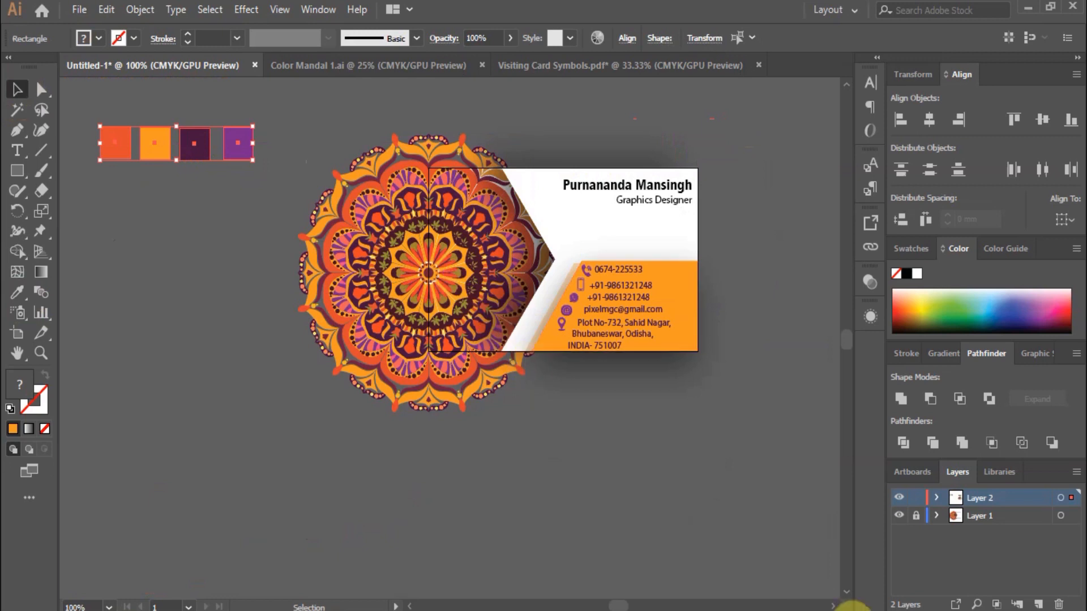
{"action": "key", "text": "Delete"}
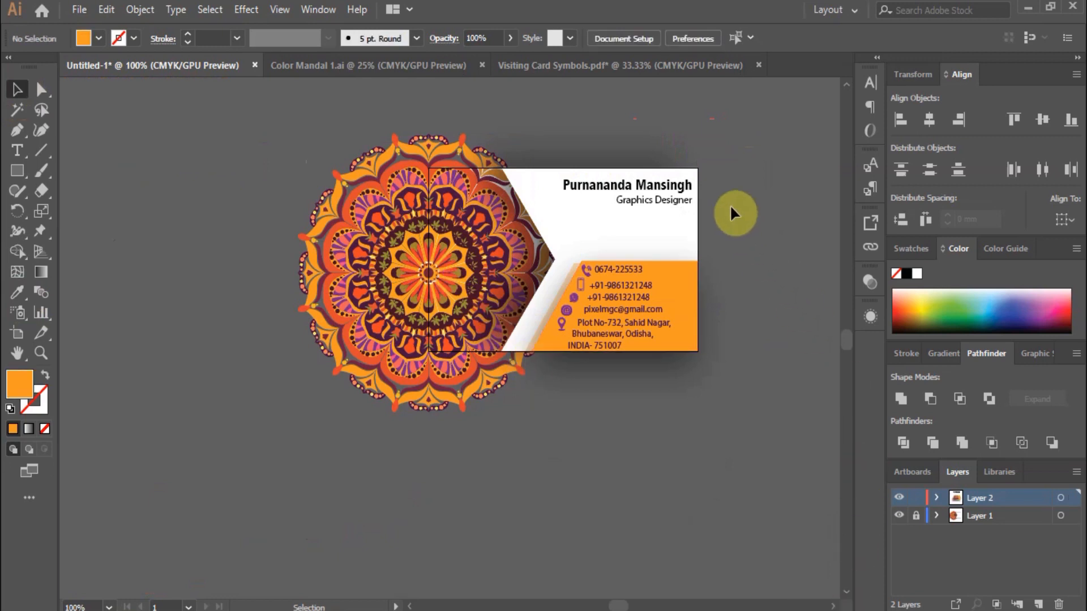
{"action": "scroll", "coordinate": [727, 202], "scroll_direction": "up", "scroll_amount": 1}
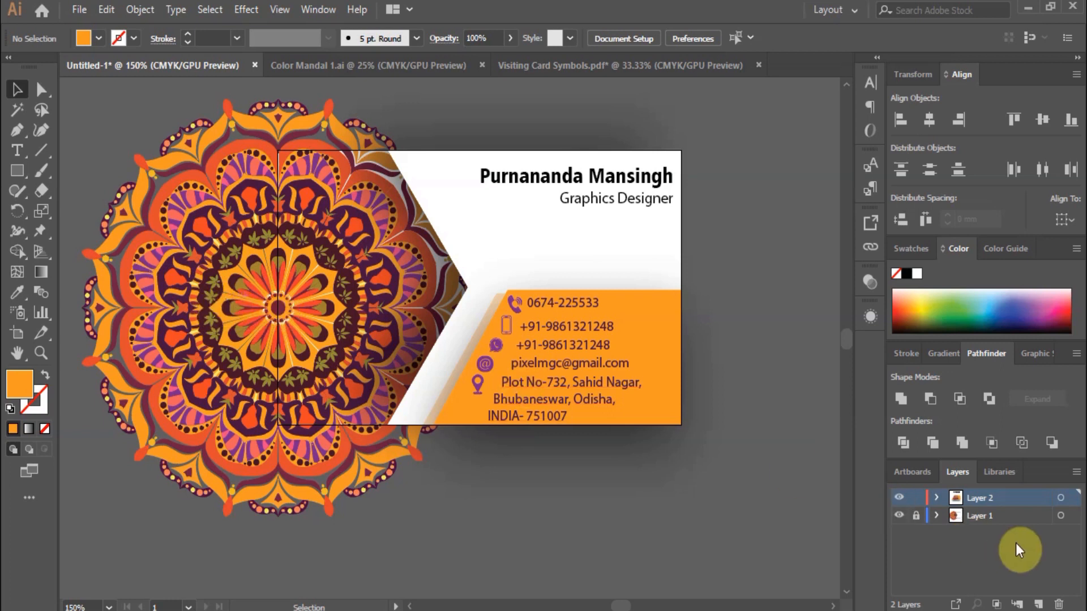
Unlock Layer 1, copy the mandala for reuse, and make Layer 2 active.
{"action": "left_click", "coordinate": [962, 516]}
{"action": "left_click", "coordinate": [915, 515]}
{"action": "left_click", "coordinate": [184, 315]}
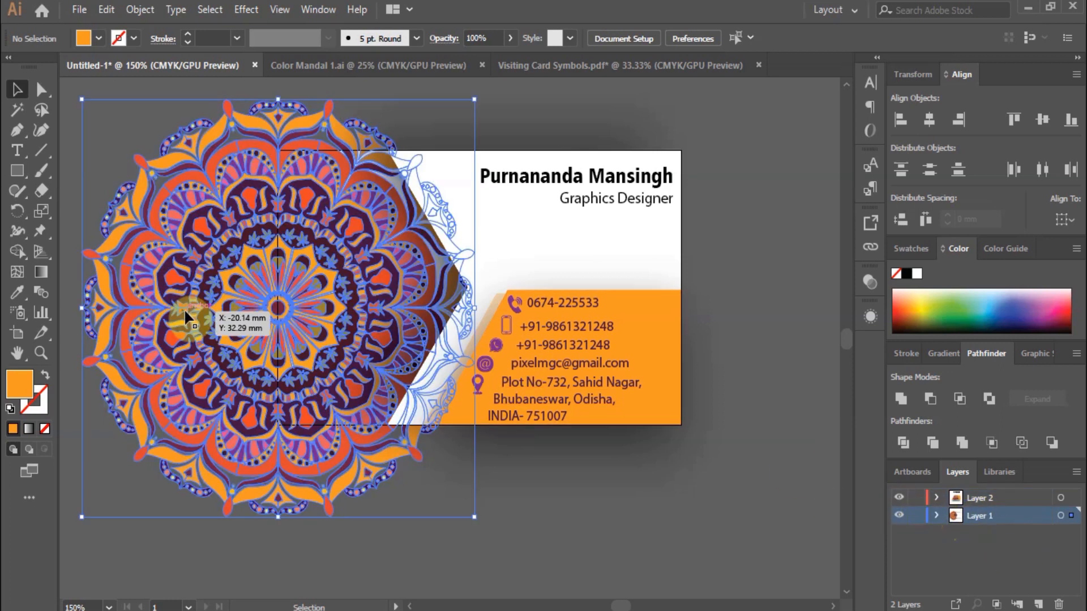
{"action": "left_click_drag", "start_coordinate": [226, 313], "coordinate": [657, 259], "text": "alt"}
{"action": "key", "text": "ctrl+minus"}
{"action": "key", "text": "Delete"}
{"action": "left_click", "coordinate": [942, 498]}
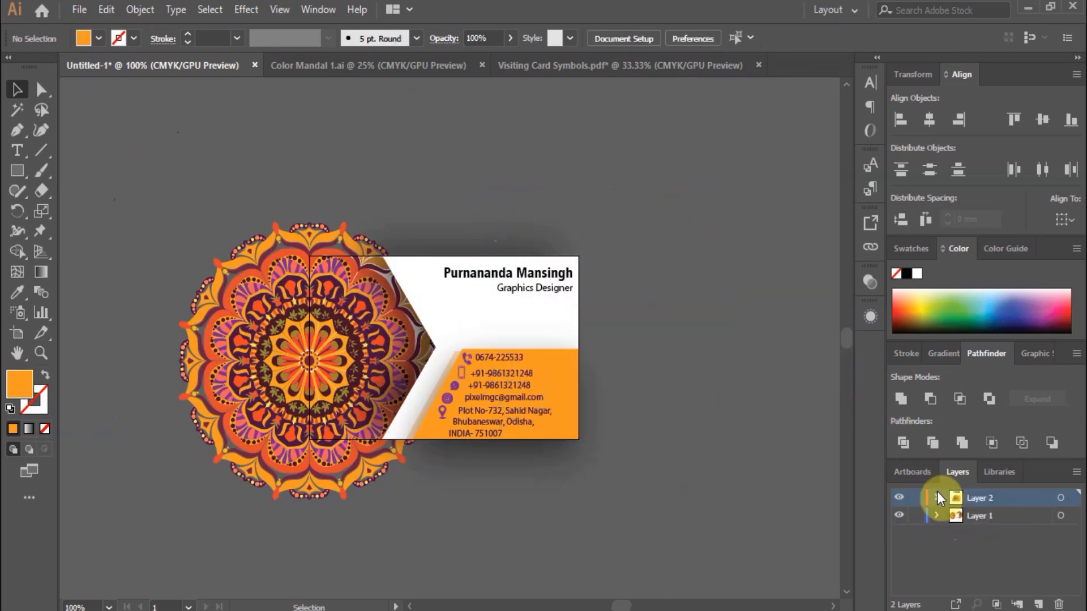
Paste the mandala onto Layer 2, shrink it, and place it over the card's top-right corner.
{"action": "key", "text": "ctrl+v"}
{"action": "left_click_drag", "start_coordinate": [493, 281], "coordinate": [741, 153]}
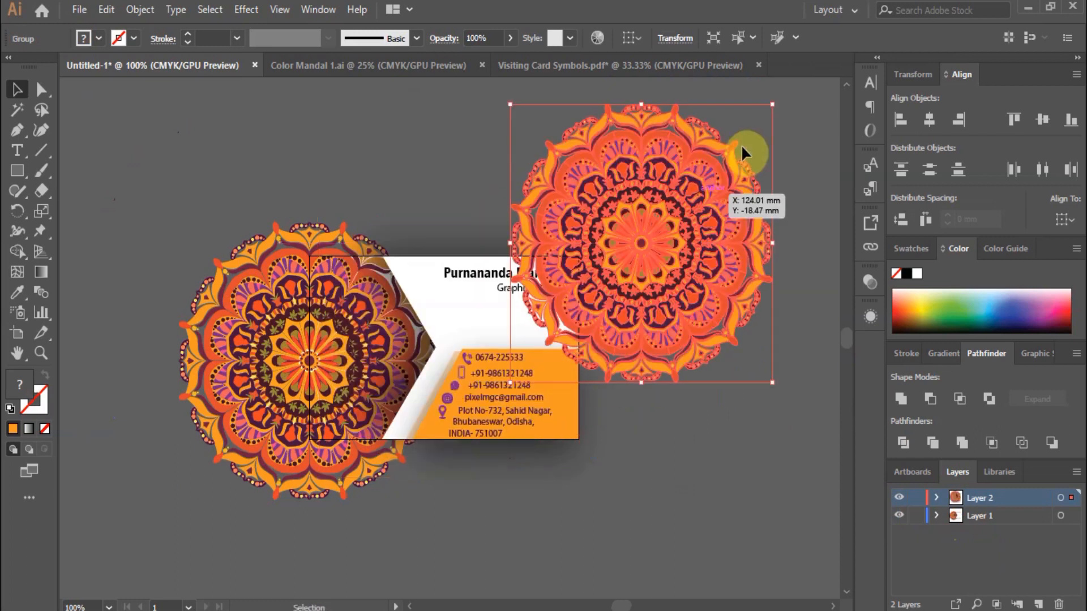
{"action": "left_click_drag", "start_coordinate": [771, 108], "coordinate": [741, 142]}
{"action": "left_click", "coordinate": [813, 190]}
{"action": "scroll", "coordinate": [614, 226], "scroll_direction": "up", "scroll_amount": 2}
{"action": "left_click_drag", "start_coordinate": [613, 226], "coordinate": [576, 270]}
Send the mandala copy to the back and lower its opacity to 14%.
{"action": "right_click", "coordinate": [619, 273]}
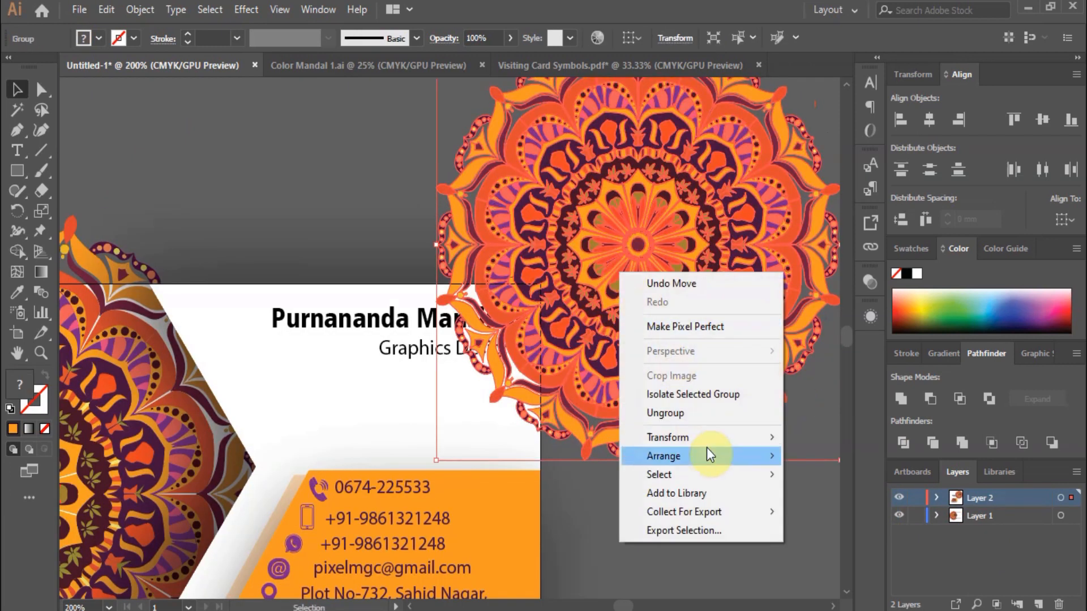
{"action": "mouse_move", "coordinate": [708, 455]}
{"action": "left_click", "coordinate": [815, 521]}
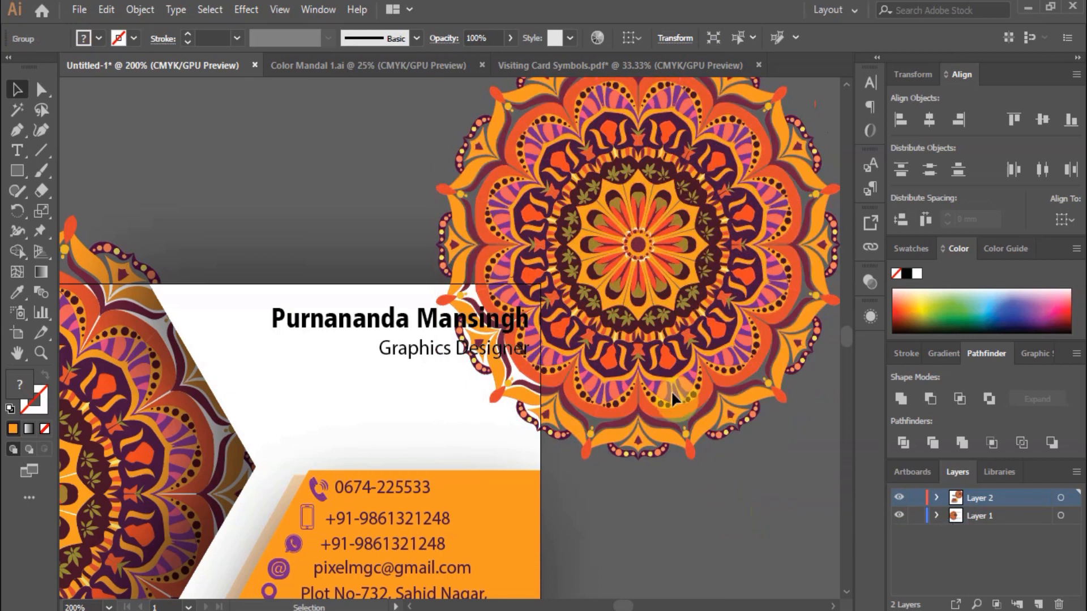
{"action": "left_click", "coordinate": [647, 290]}
{"action": "left_click", "coordinate": [509, 40]}
{"action": "left_click", "coordinate": [458, 60]}
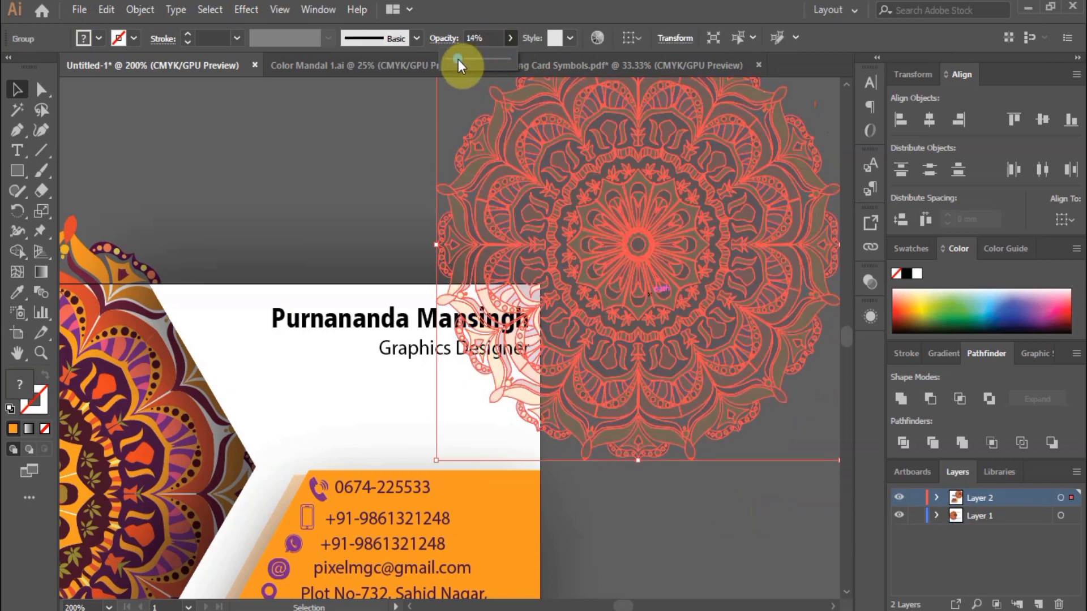
{"action": "left_click", "coordinate": [343, 174]}
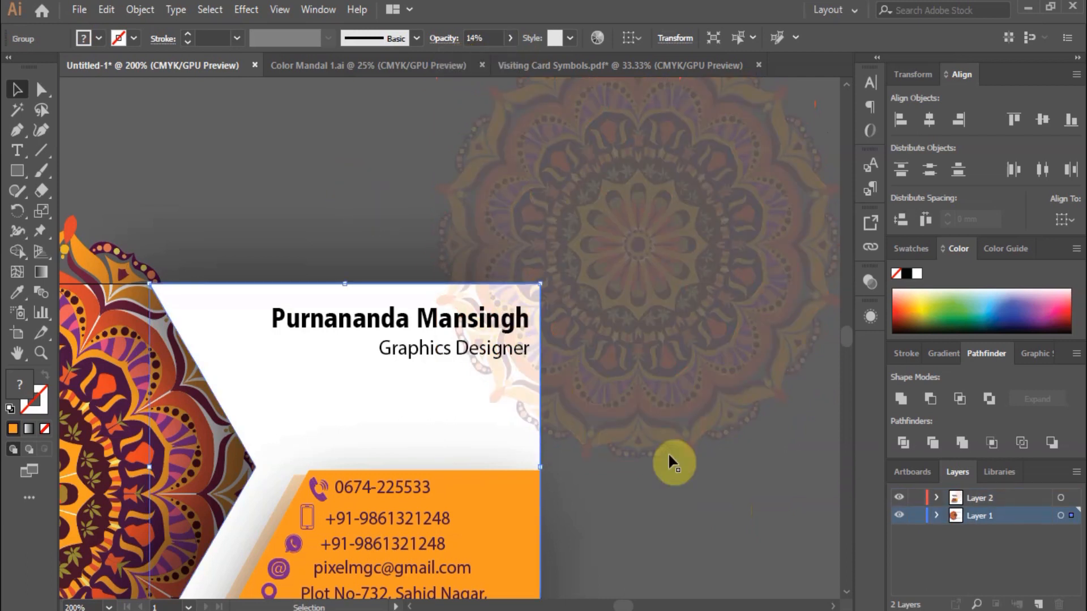
{"action": "left_click", "coordinate": [583, 492]}
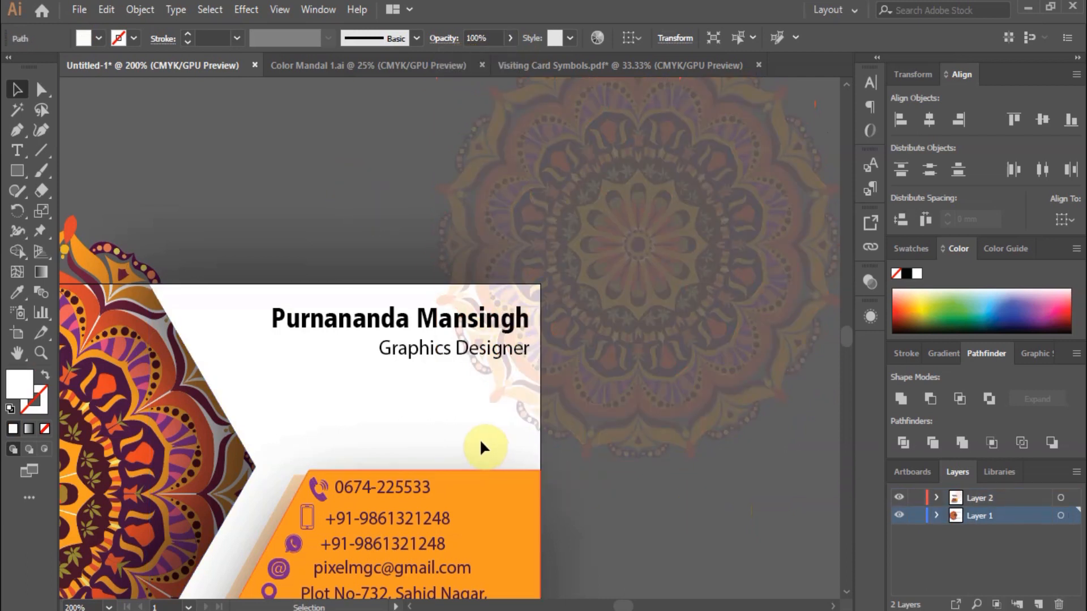
{"action": "scroll", "coordinate": [480, 441], "scroll_direction": "down", "scroll_amount": 2}
{"action": "scroll", "coordinate": [513, 435], "scroll_direction": "down", "scroll_amount": 3}
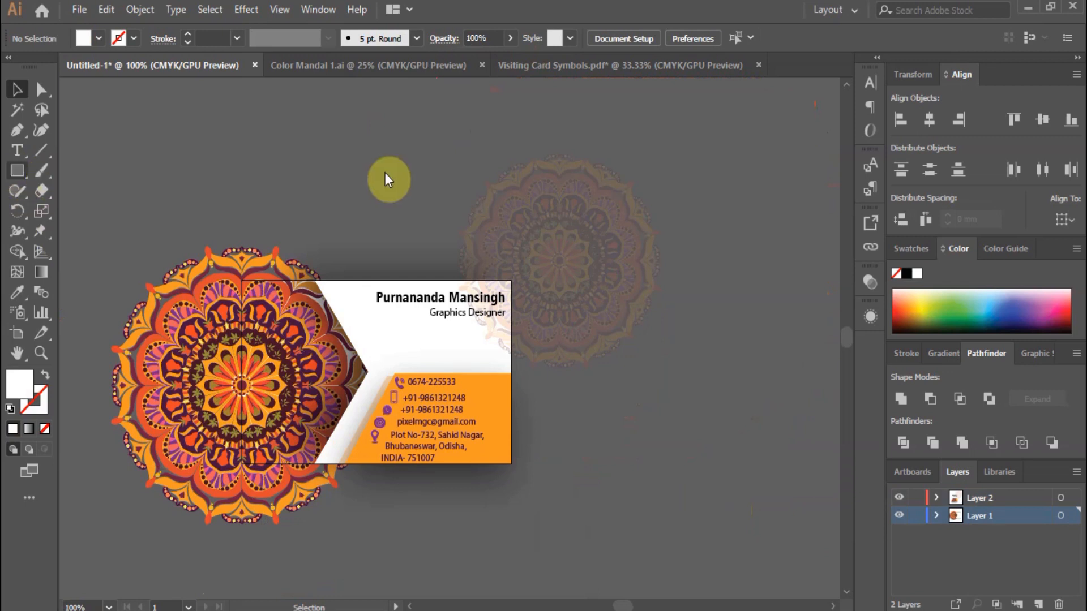
Create an exact 86 × 55 mm rectangle.
{"action": "left_click", "coordinate": [555, 232]}
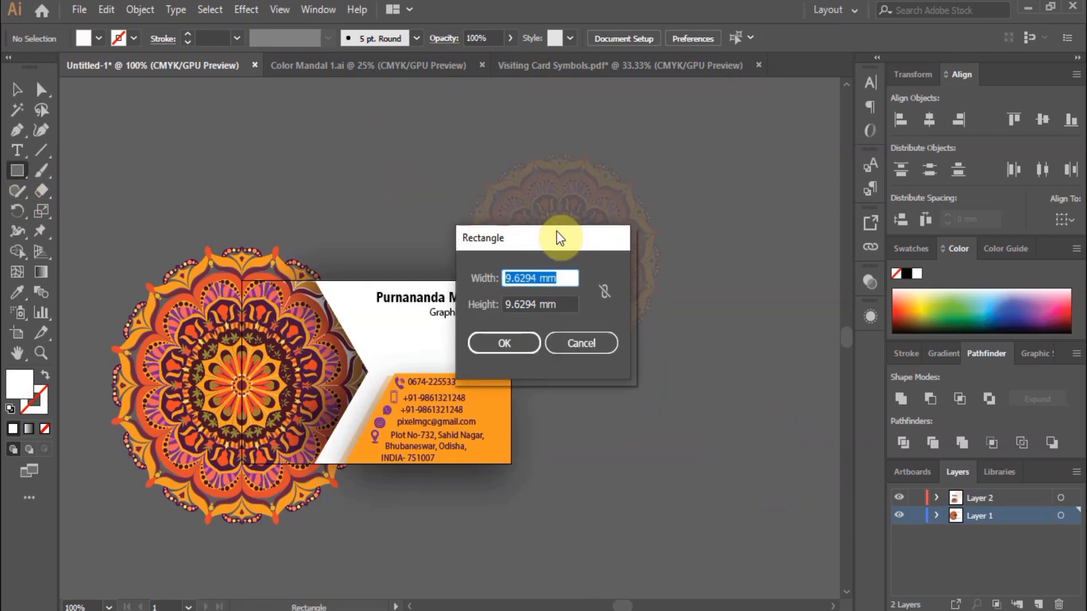
{"action": "type", "text": "86"}
{"action": "key", "text": "Tab"}
{"action": "type", "text": "55"}
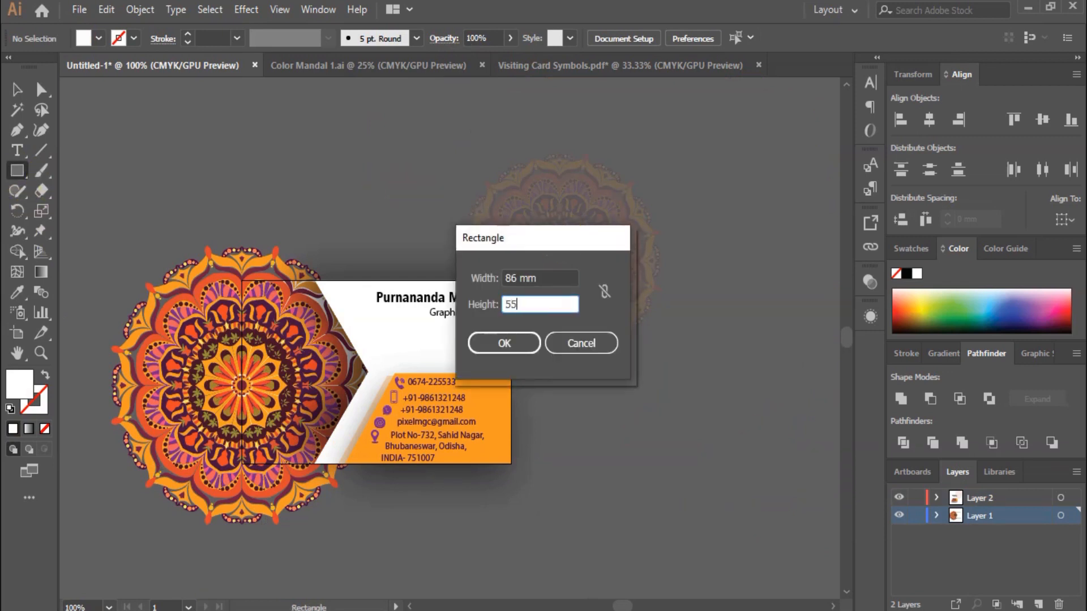
{"action": "key", "text": "Return"}
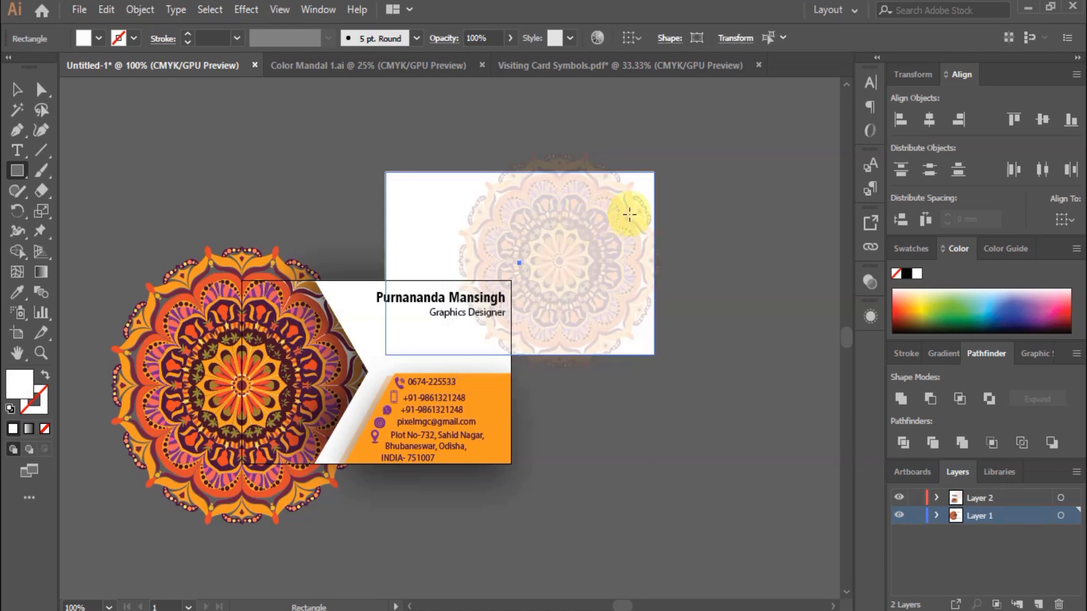
Remove the rectangle's fill and centre it horizontally and vertically on the artboard.
{"action": "left_click", "coordinate": [929, 119]}
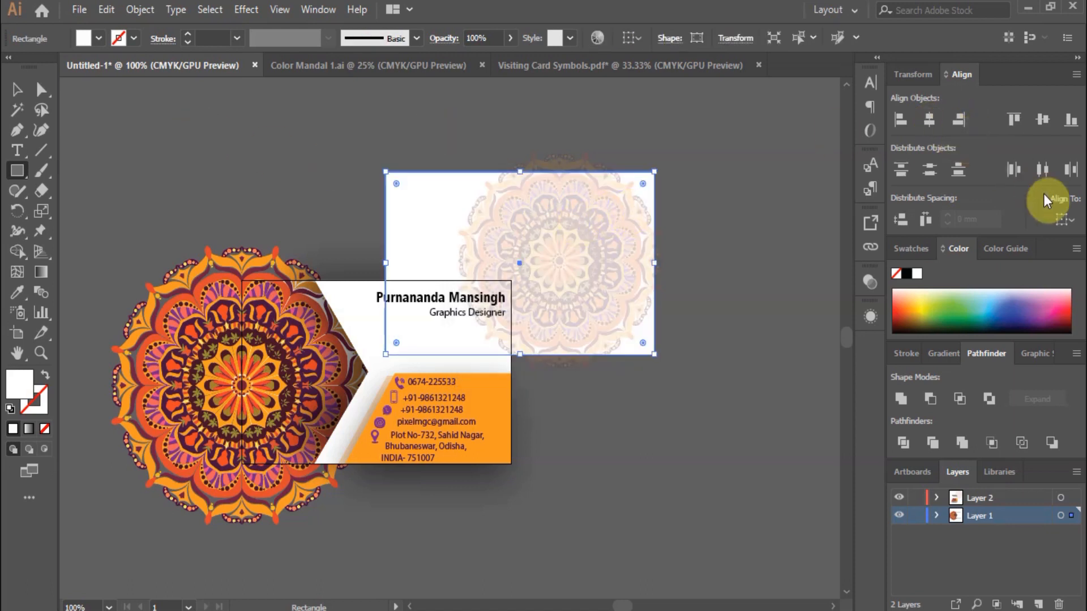
{"action": "left_click", "coordinate": [1068, 224]}
{"action": "left_click", "coordinate": [1027, 278]}
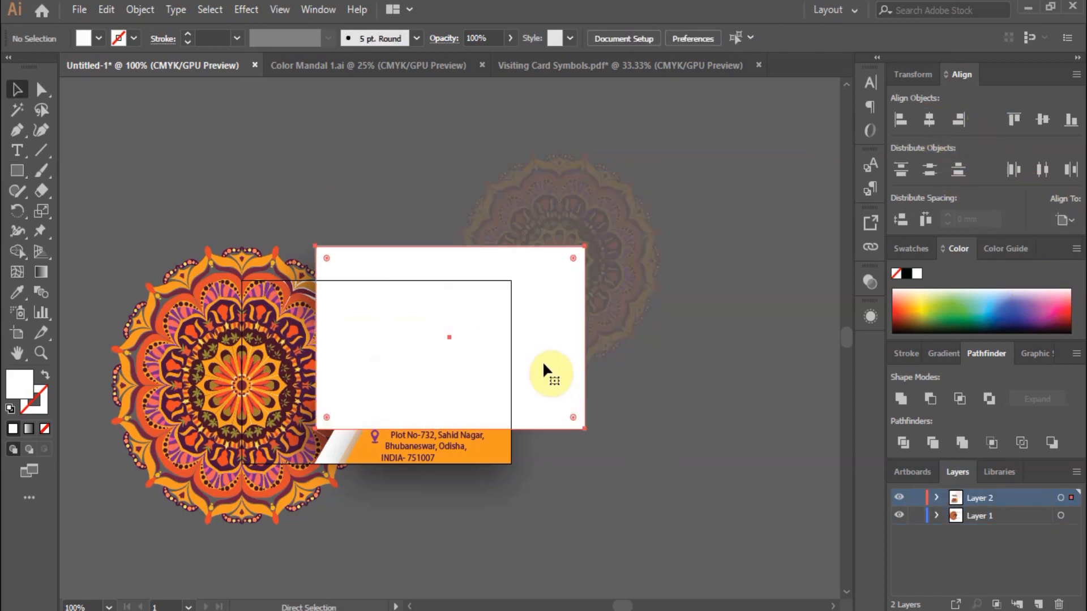
{"action": "left_click", "coordinate": [542, 364]}
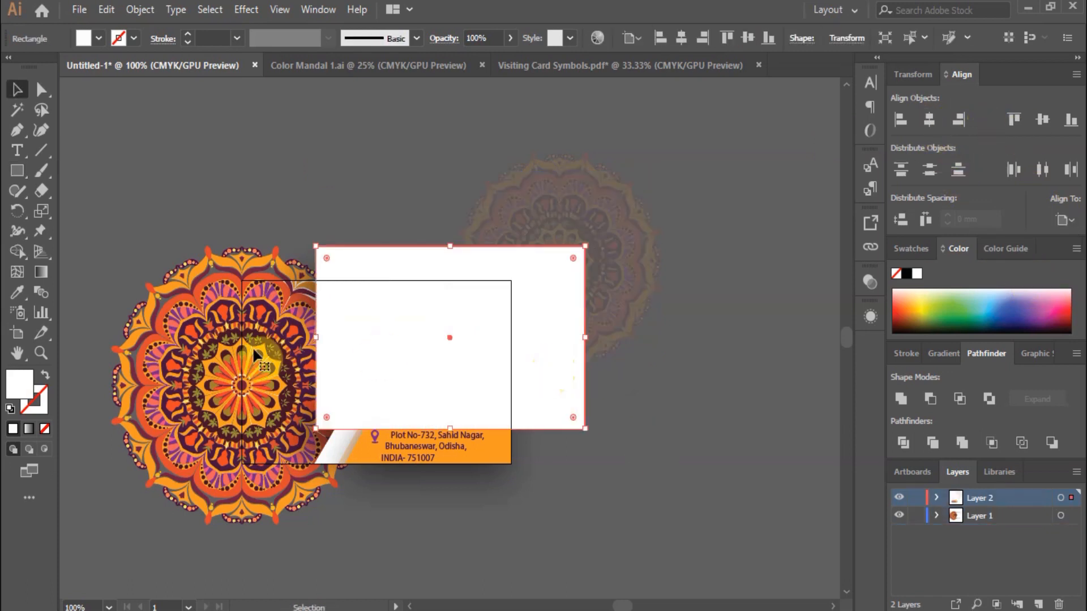
{"action": "left_click", "coordinate": [46, 430]}
{"action": "left_click", "coordinate": [929, 120]}
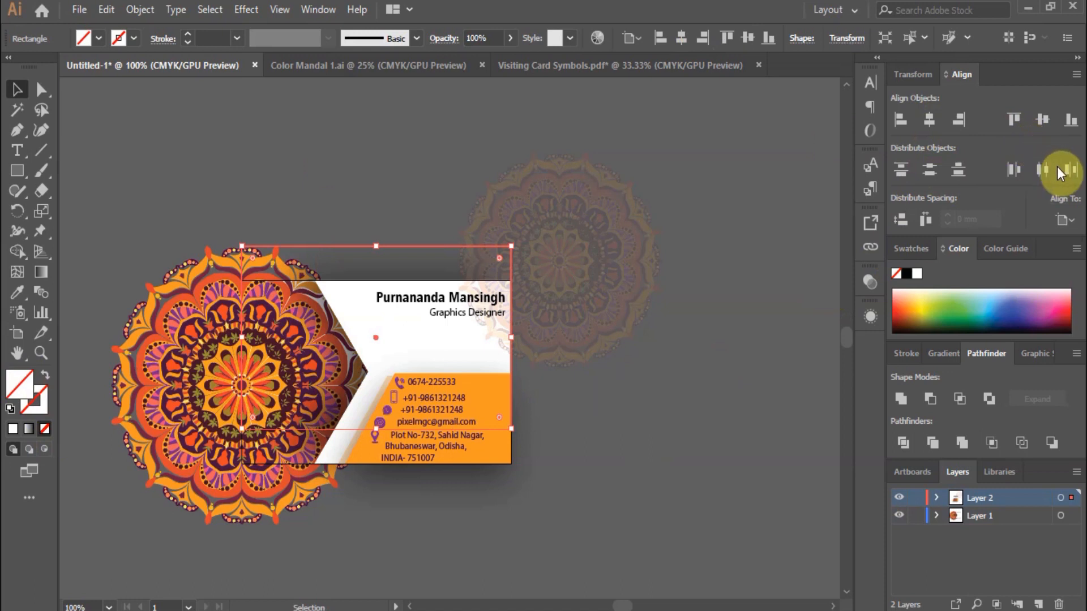
{"action": "left_click", "coordinate": [1047, 123]}
Select all artwork on both layers.
{"action": "left_click", "coordinate": [41, 110]}
{"action": "key", "text": "ctrl+shift+a"}
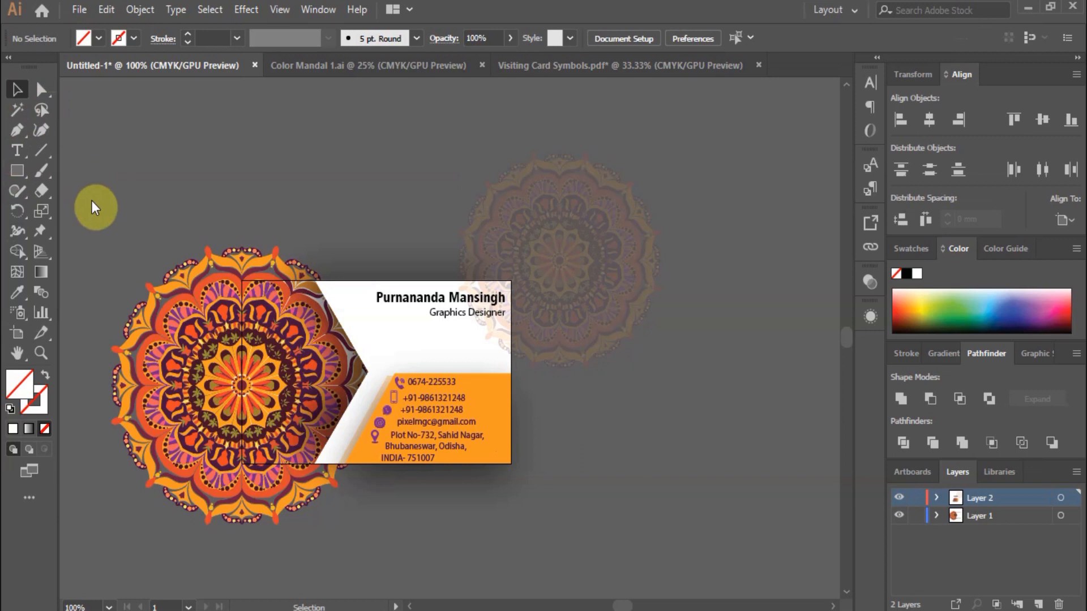
{"action": "key", "text": "ctrl+a"}
Make a clipping mask so both mandalas are trimmed to the 86 × 55 mm card rectangle.
{"action": "right_click", "coordinate": [429, 339]}
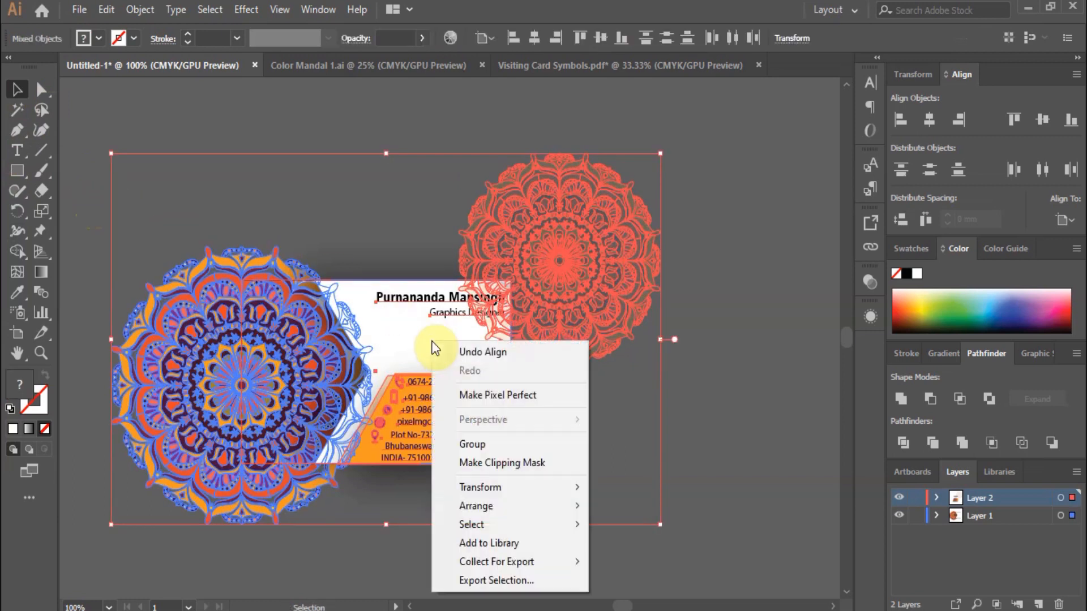
{"action": "left_click", "coordinate": [494, 471]}
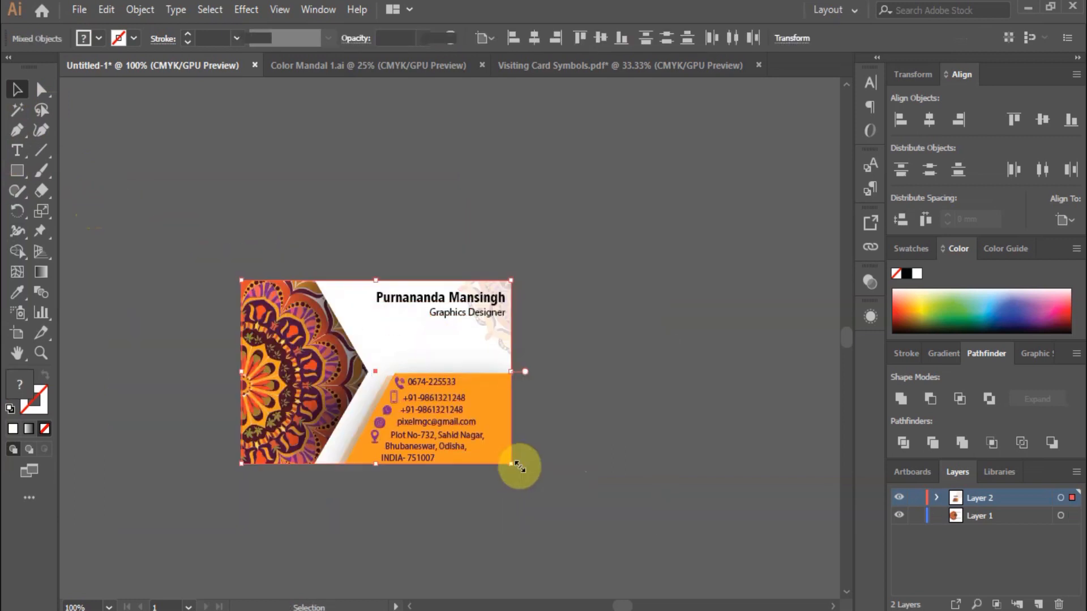
{"action": "left_click", "coordinate": [651, 467]}
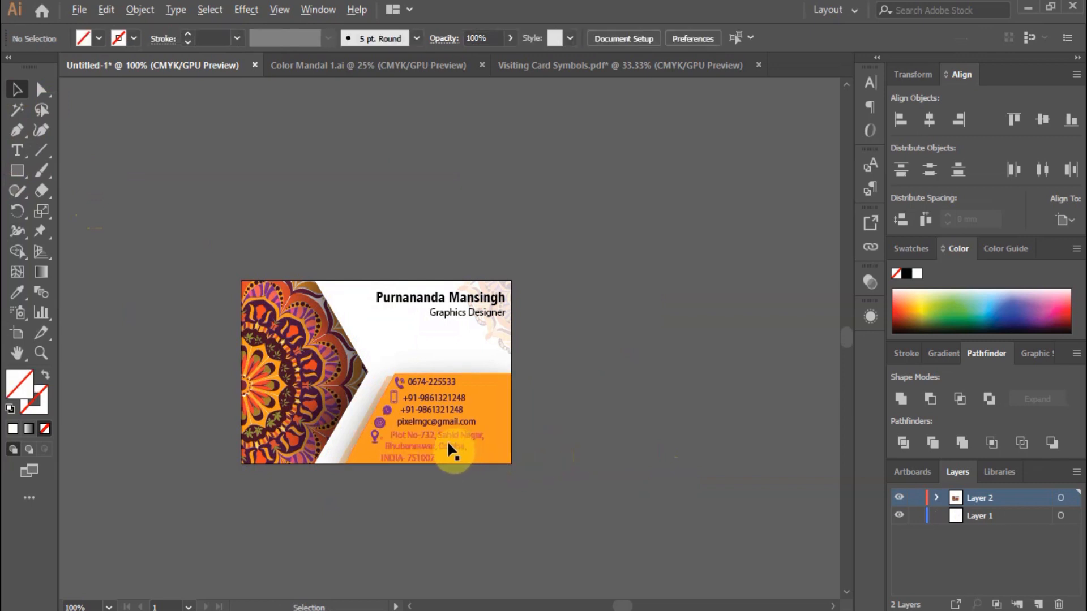
{"action": "scroll", "coordinate": [447, 436], "scroll_direction": "up", "scroll_amount": 1}
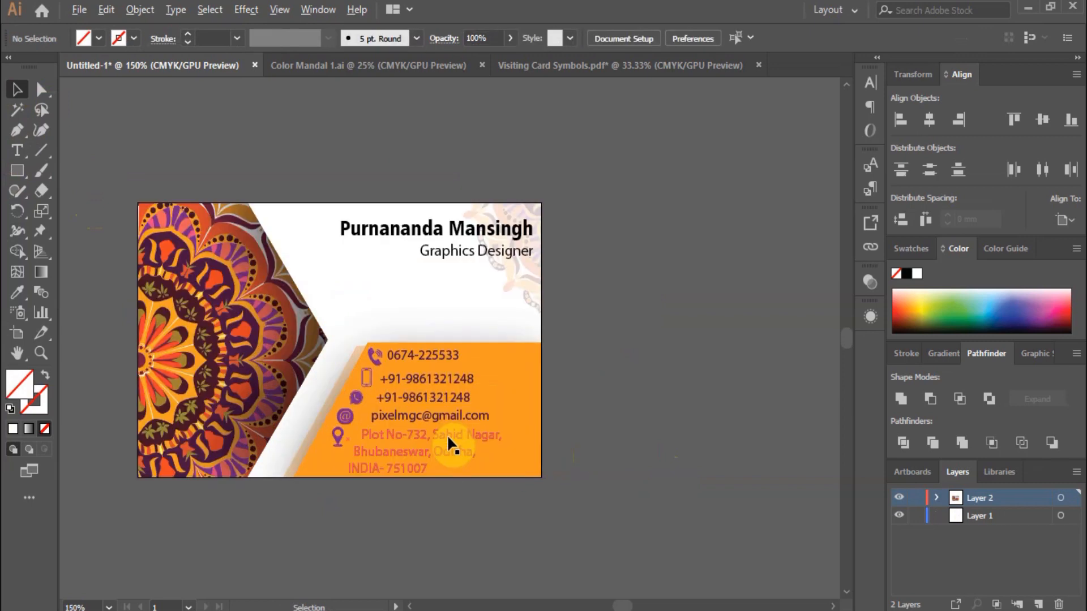
{"action": "scroll", "coordinate": [447, 435], "scroll_direction": "up", "scroll_amount": 1}
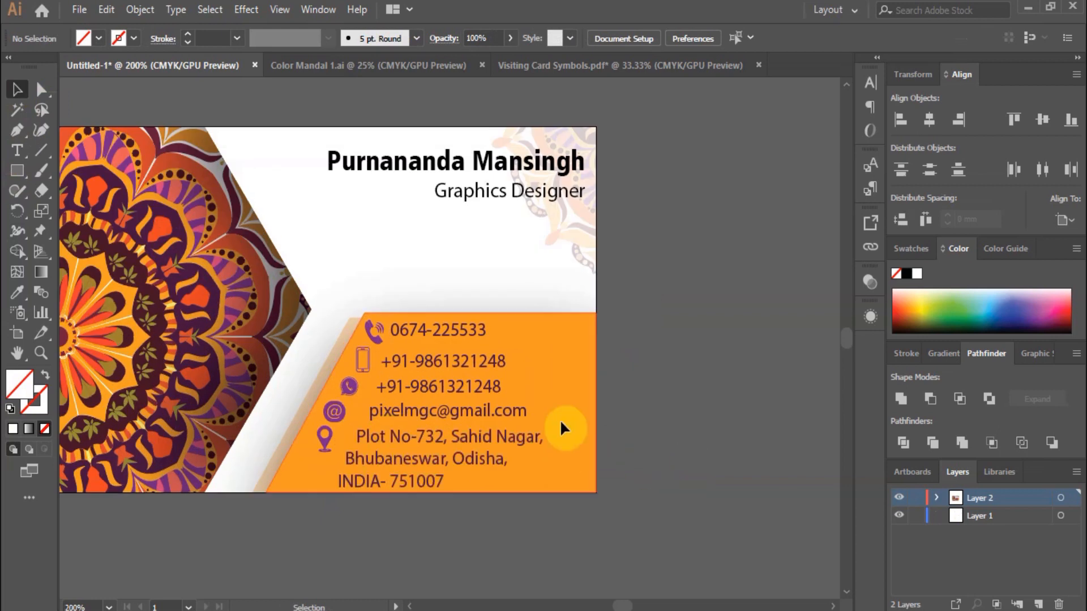
{"action": "left_click_drag", "start_coordinate": [624, 605], "coordinate": [622, 606]}
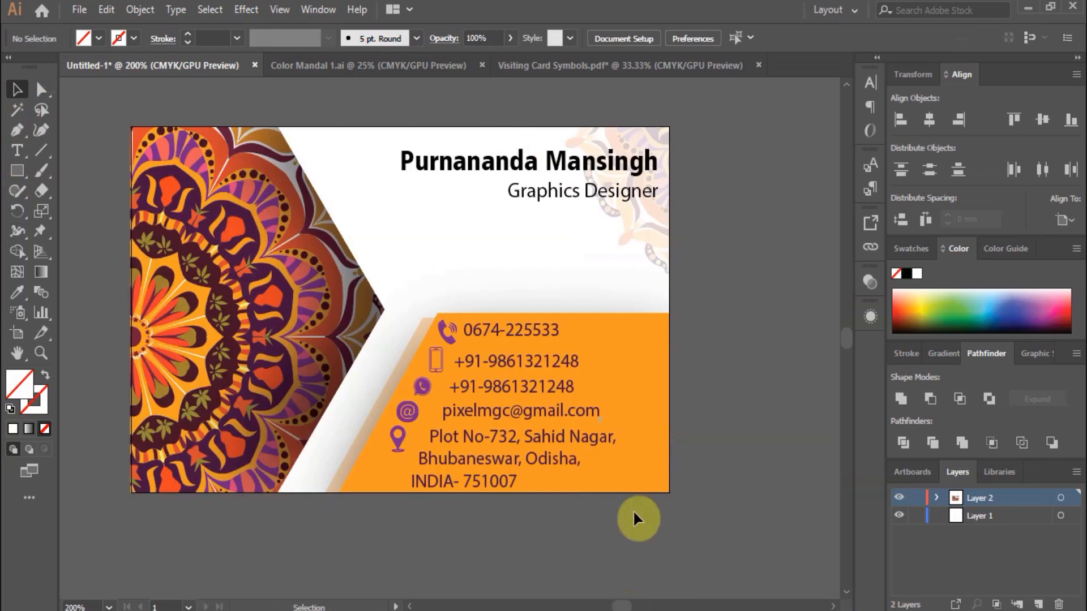
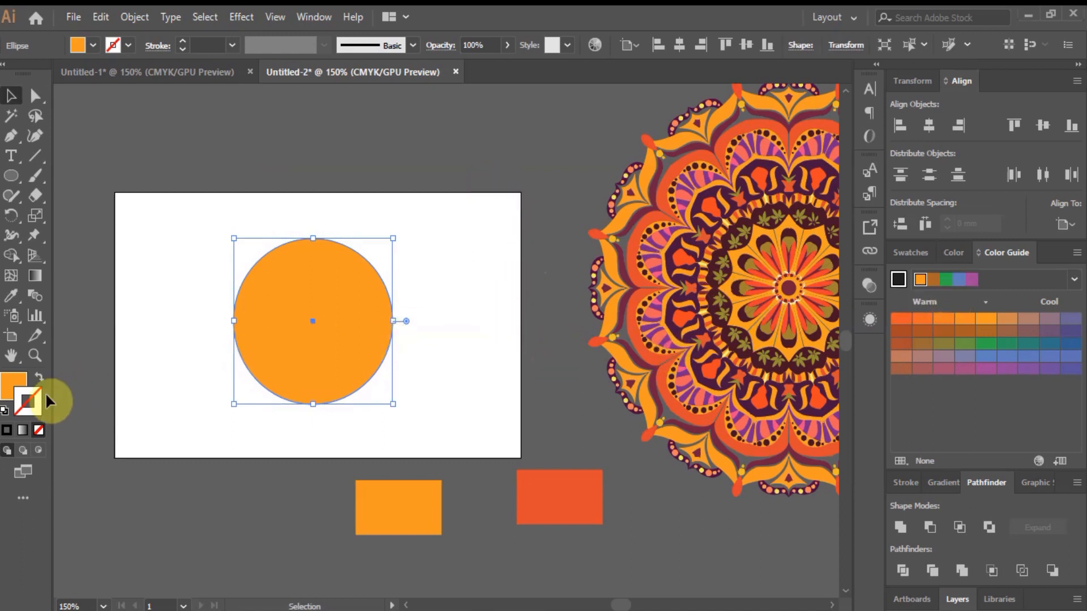
Give the circle an orange stroke from the Color Guide and set its fill to None.
{"action": "left_click", "coordinate": [965, 320]}
{"action": "left_click", "coordinate": [346, 189]}
{"action": "left_click", "coordinate": [336, 262]}
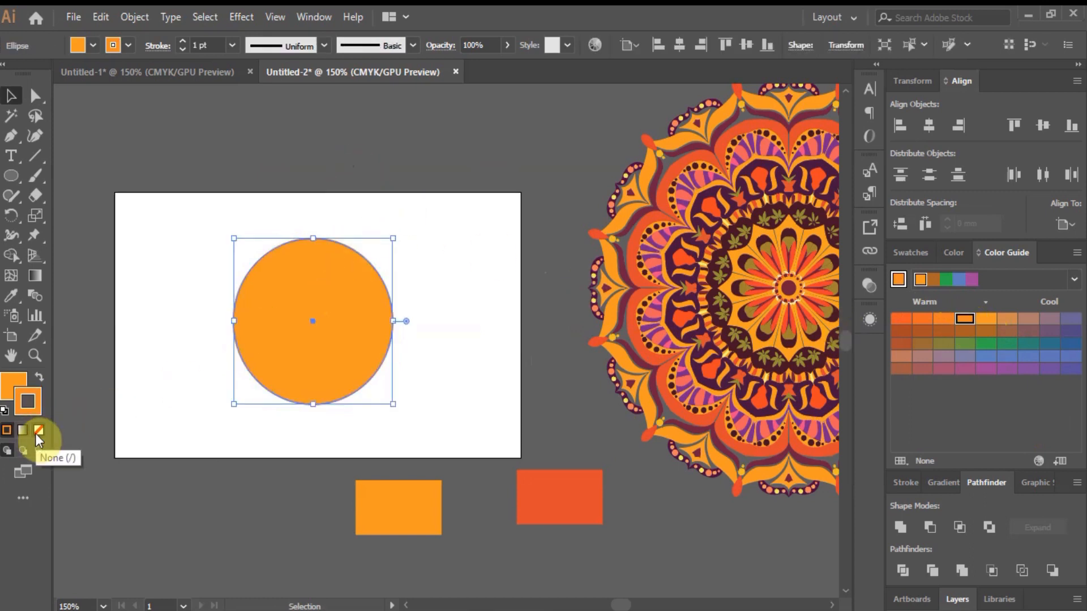
{"action": "left_click", "coordinate": [35, 433]}
{"action": "left_click", "coordinate": [37, 434]}
{"action": "left_click", "coordinate": [364, 187]}
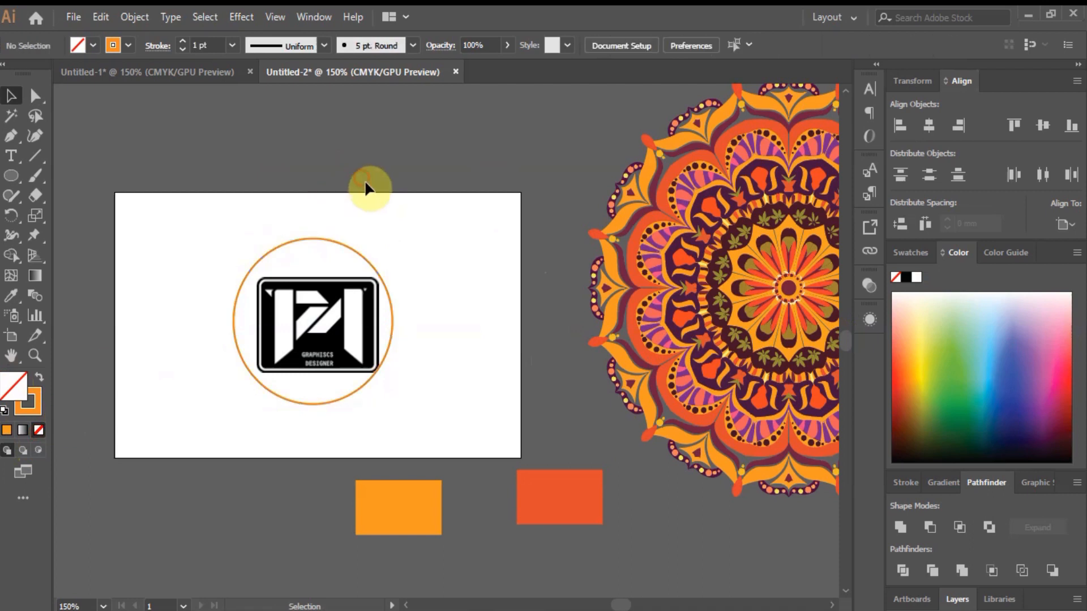
Enlarge the orange ring so it surrounds the logo.
{"action": "left_click", "coordinate": [391, 356]}
{"action": "scroll", "coordinate": [376, 351], "scroll_direction": "up", "scroll_amount": 2}
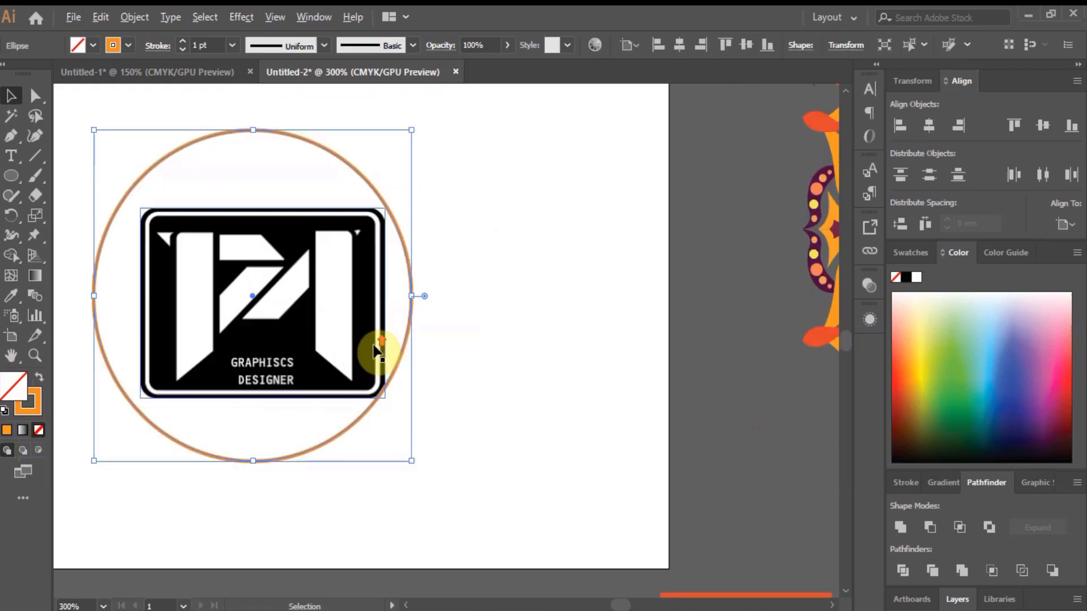
{"action": "left_click_drag", "start_coordinate": [412, 463], "coordinate": [418, 466]}
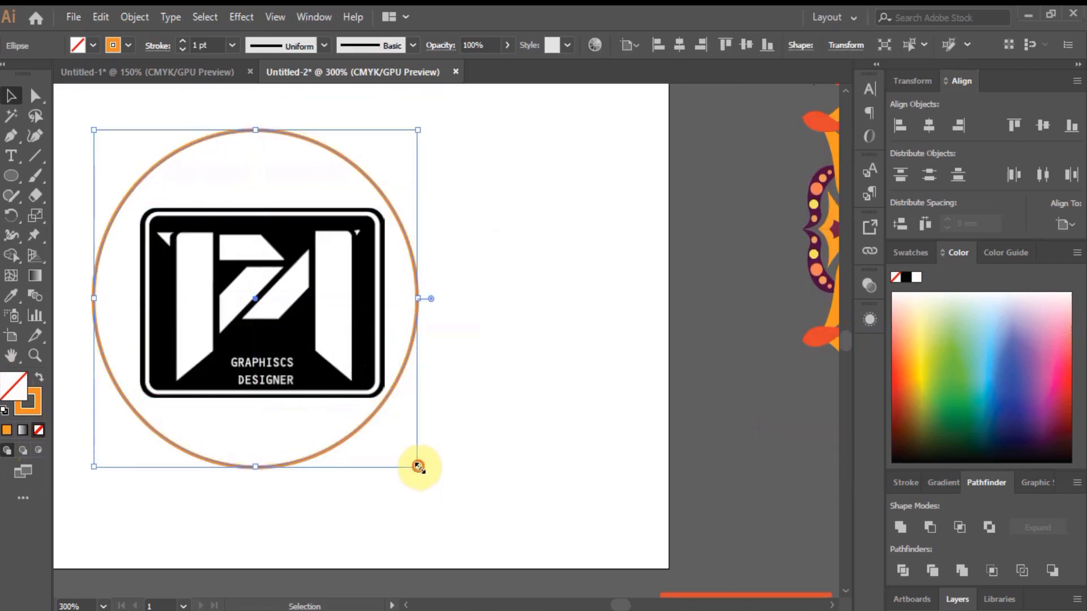
{"action": "scroll", "coordinate": [405, 351], "scroll_direction": "down", "scroll_amount": 1}
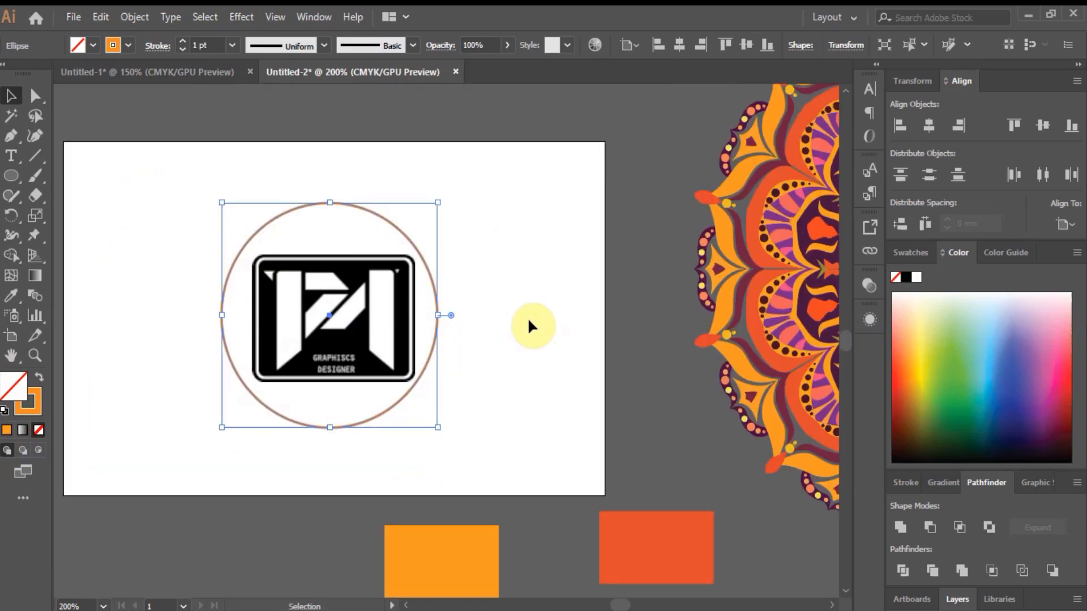
Centre the ring horizontally and vertically with the Align panel.
{"action": "left_click", "coordinate": [423, 199]}
{"action": "left_click", "coordinate": [405, 235]}
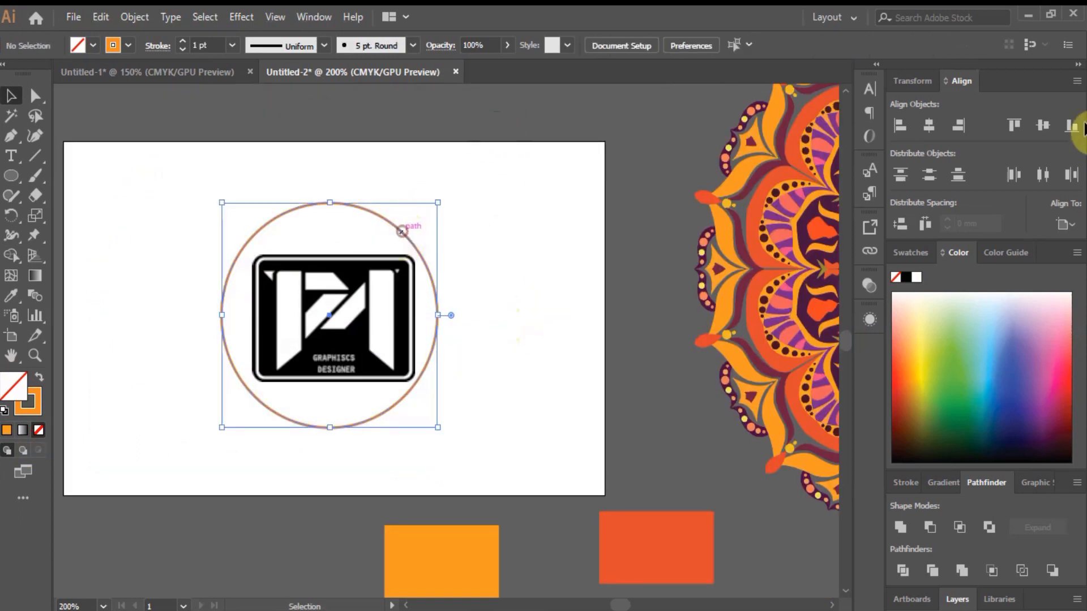
{"action": "left_click", "coordinate": [928, 126]}
{"action": "left_click", "coordinate": [1042, 126]}
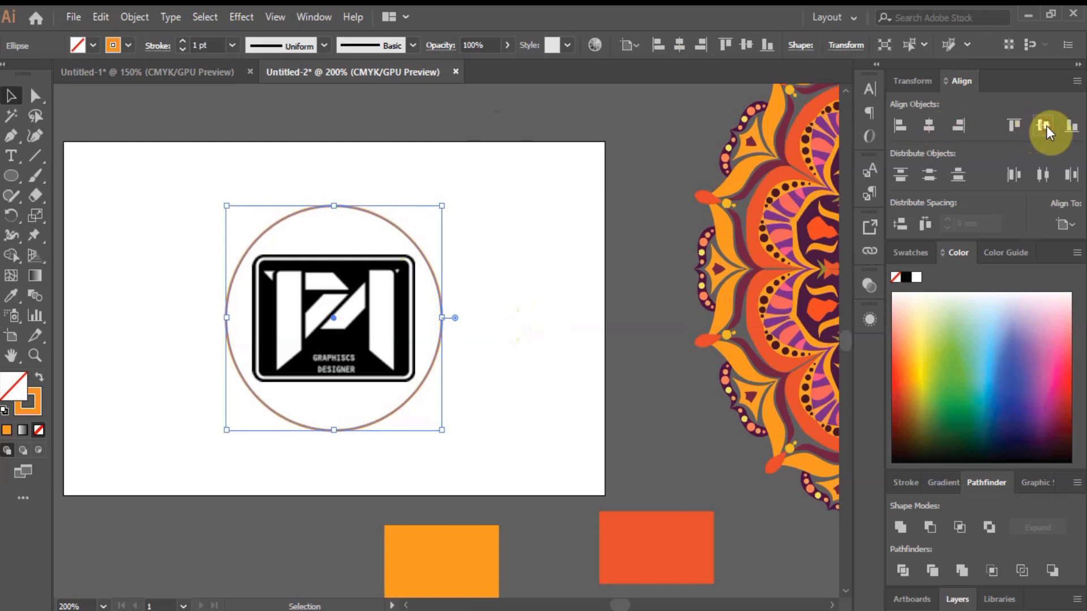
{"action": "left_click", "coordinate": [640, 238]}
{"action": "scroll", "coordinate": [417, 273], "scroll_direction": "down", "scroll_amount": 1}
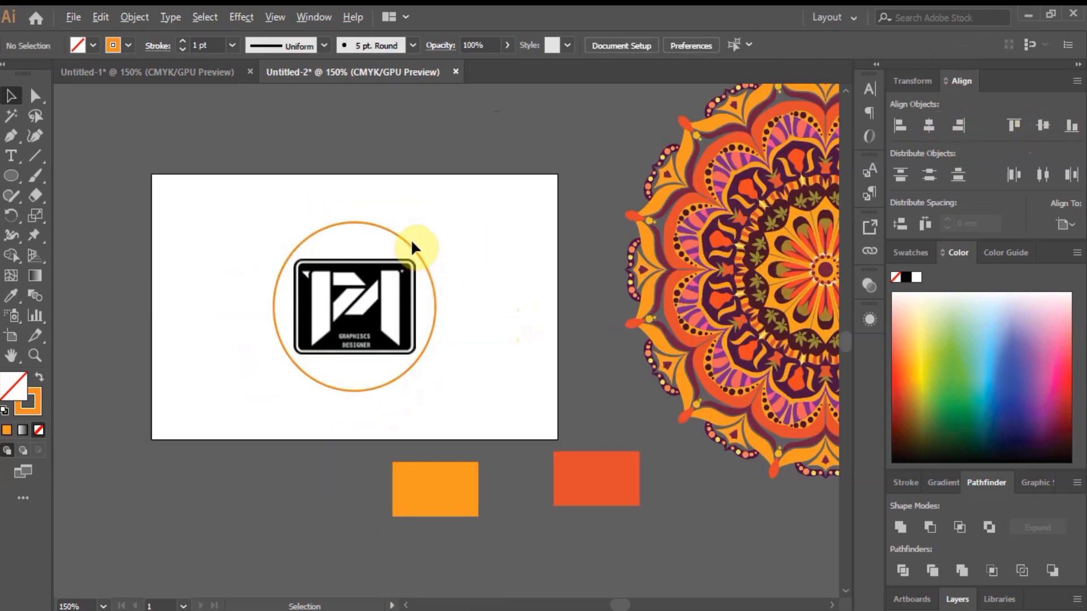
{"action": "scroll", "coordinate": [411, 242], "scroll_direction": "up", "scroll_amount": 1}
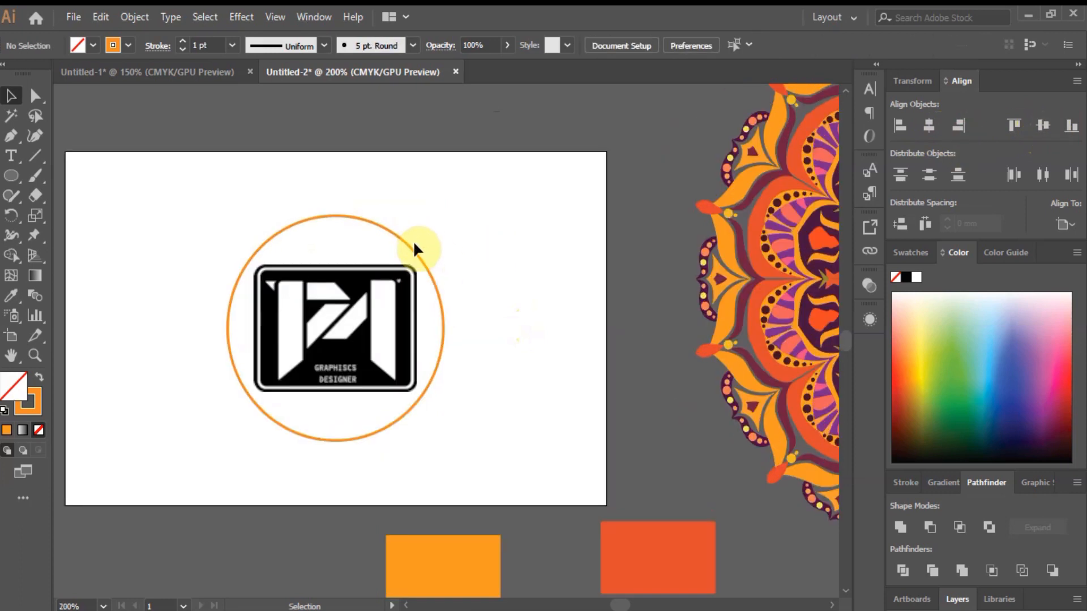
{"action": "scroll", "coordinate": [421, 261], "scroll_direction": "down", "scroll_amount": 1}
{"action": "left_click", "coordinate": [415, 256]}
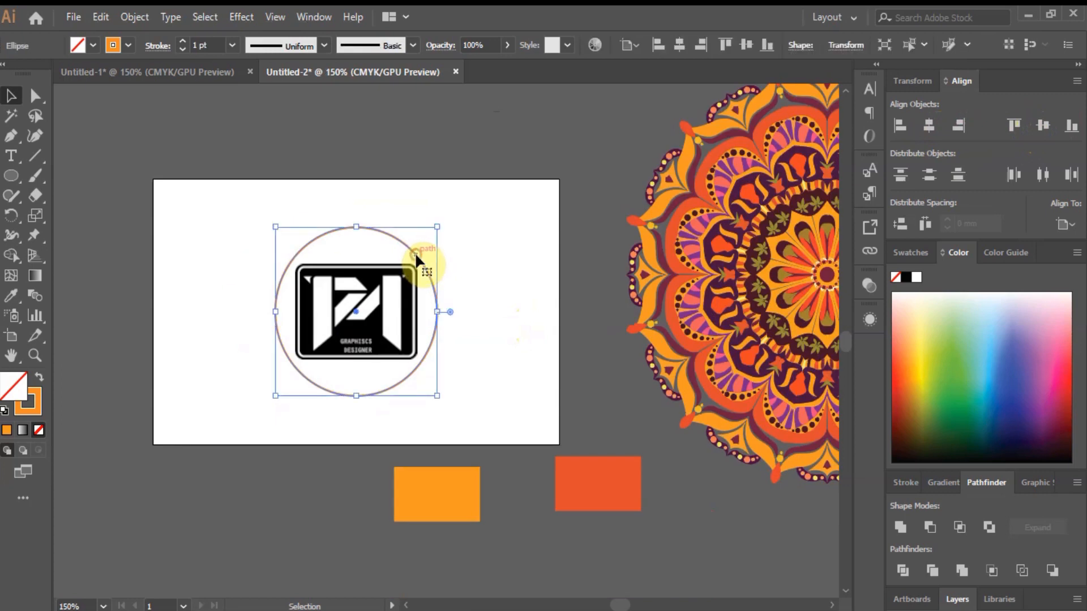
Fill the circle white and send it backward behind the logo.
{"action": "left_click", "coordinate": [916, 277]}
{"action": "left_click", "coordinate": [367, 164]}
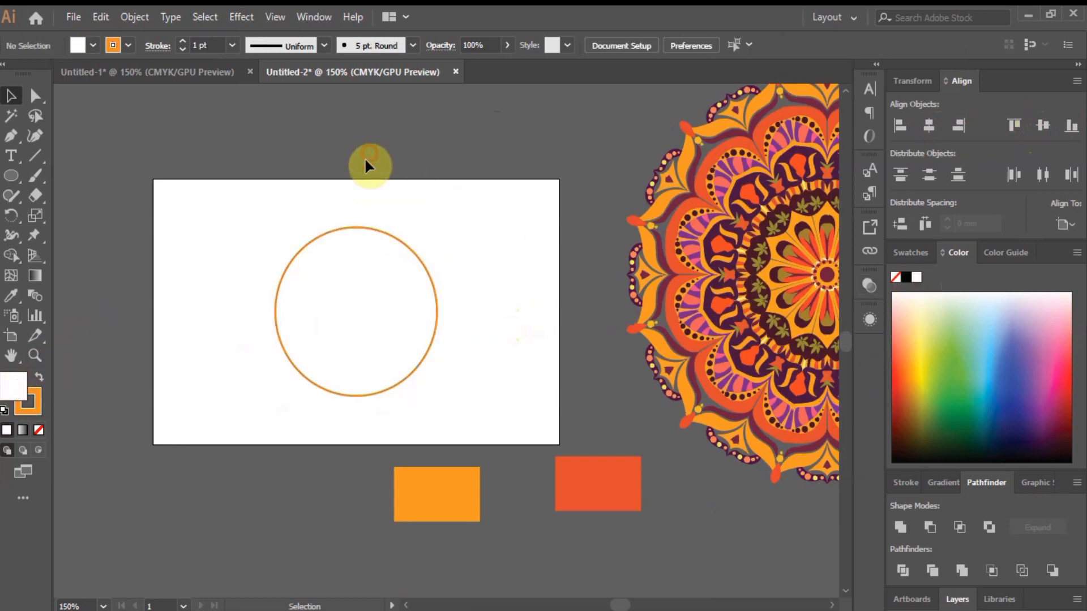
{"action": "left_click", "coordinate": [384, 238]}
{"action": "right_click", "coordinate": [384, 237]}
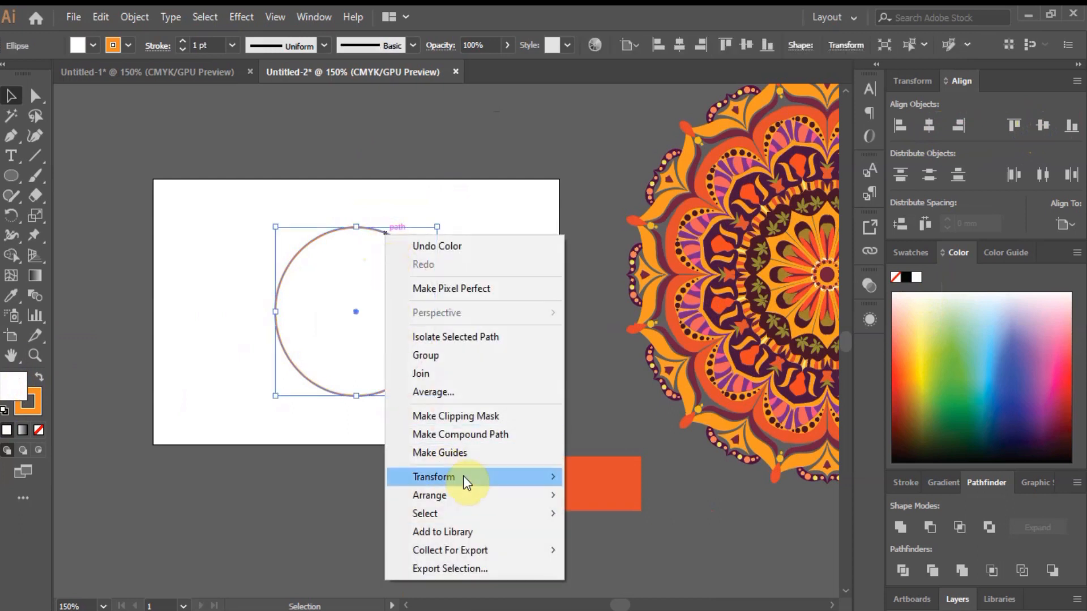
{"action": "mouse_move", "coordinate": [488, 497]}
{"action": "left_click", "coordinate": [632, 528]}
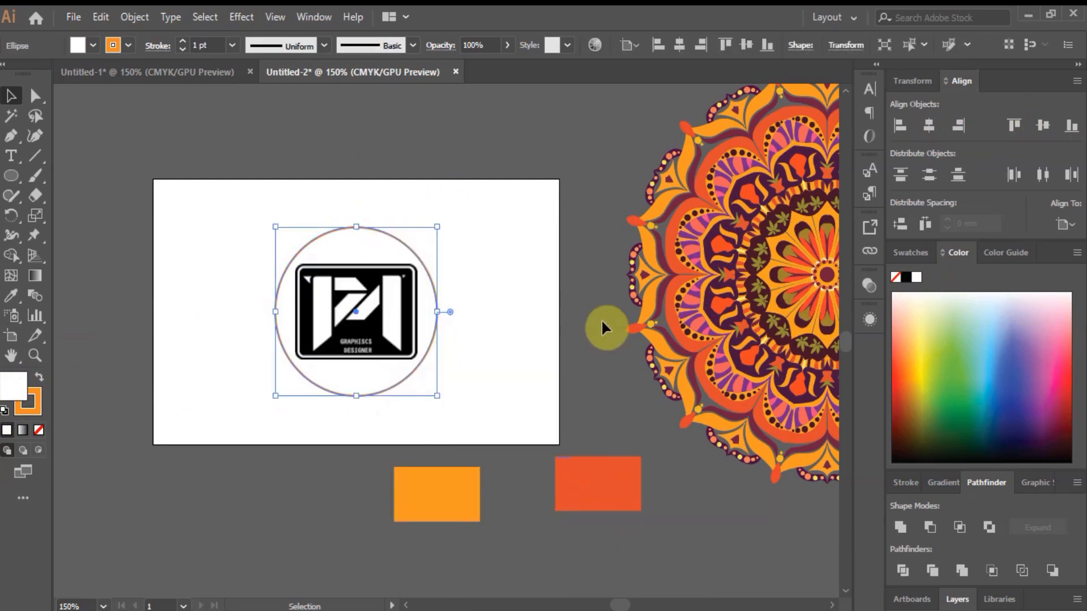
{"action": "left_click", "coordinate": [444, 336]}
Duplicate the circle, enlarge the copy, and remove its stroke.
{"action": "left_click_drag", "start_coordinate": [433, 339], "coordinate": [522, 309]}
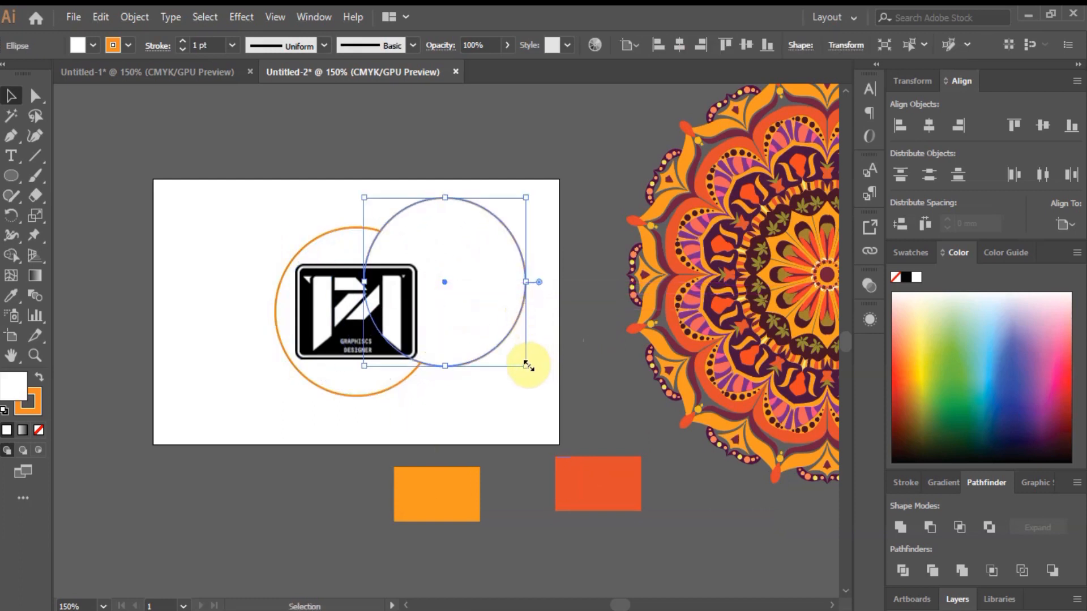
{"action": "left_click_drag", "start_coordinate": [526, 365], "coordinate": [417, 369]}
{"action": "left_click", "coordinate": [12, 387]}
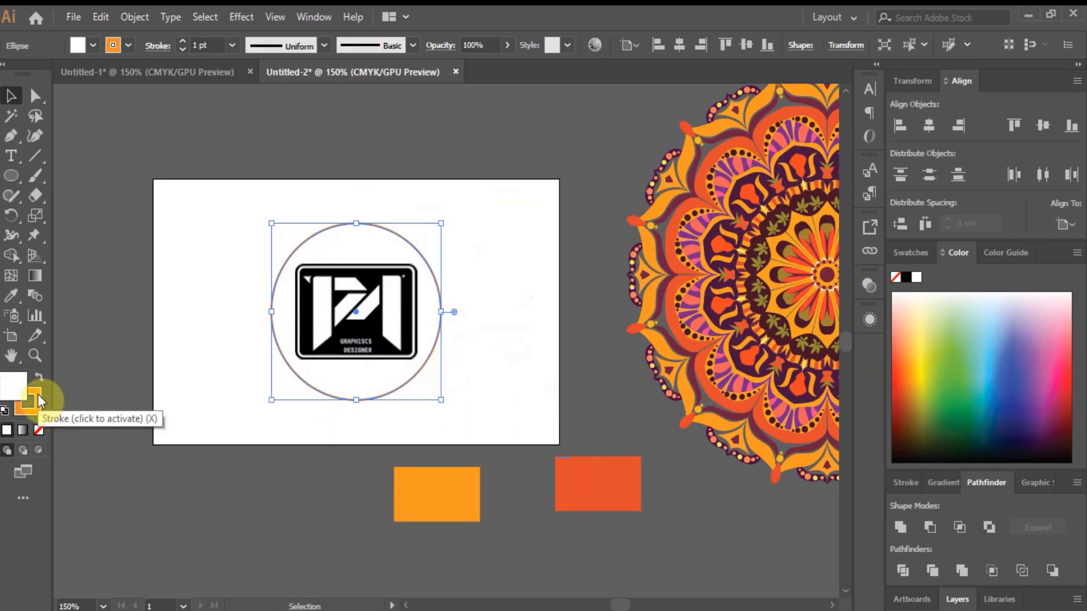
{"action": "left_click", "coordinate": [37, 430]}
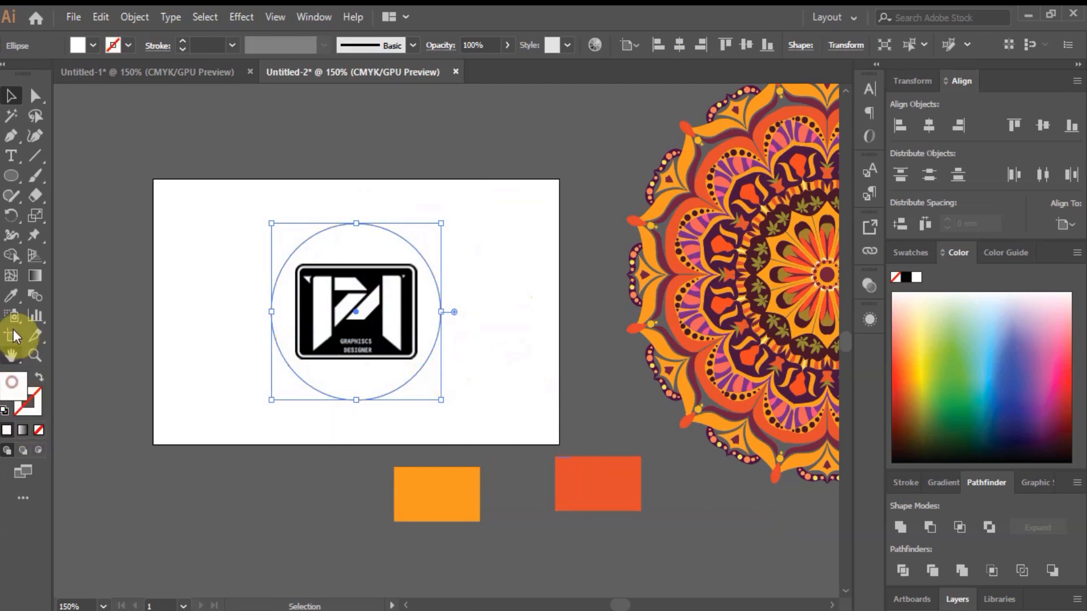
Eyedrop the rectangle's red-orange into the copied circle's fill.
{"action": "left_click", "coordinate": [11, 295]}
{"action": "left_click", "coordinate": [589, 473]}
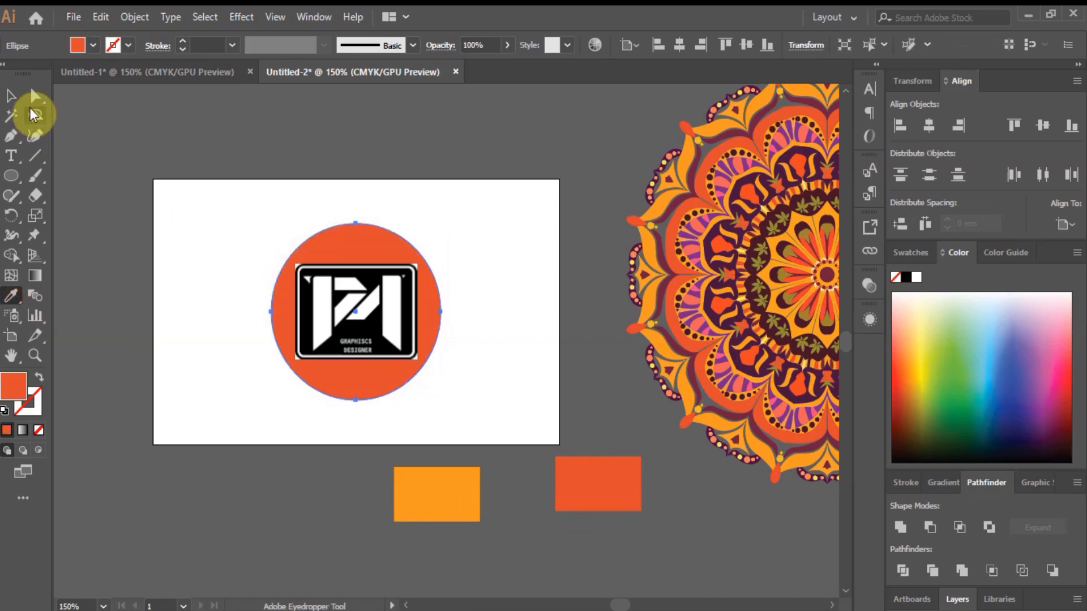
{"action": "left_click", "coordinate": [35, 96]}
{"action": "left_click", "coordinate": [270, 141]}
Give the larger circle the mandala's orange outline.
{"action": "left_click", "coordinate": [10, 96]}
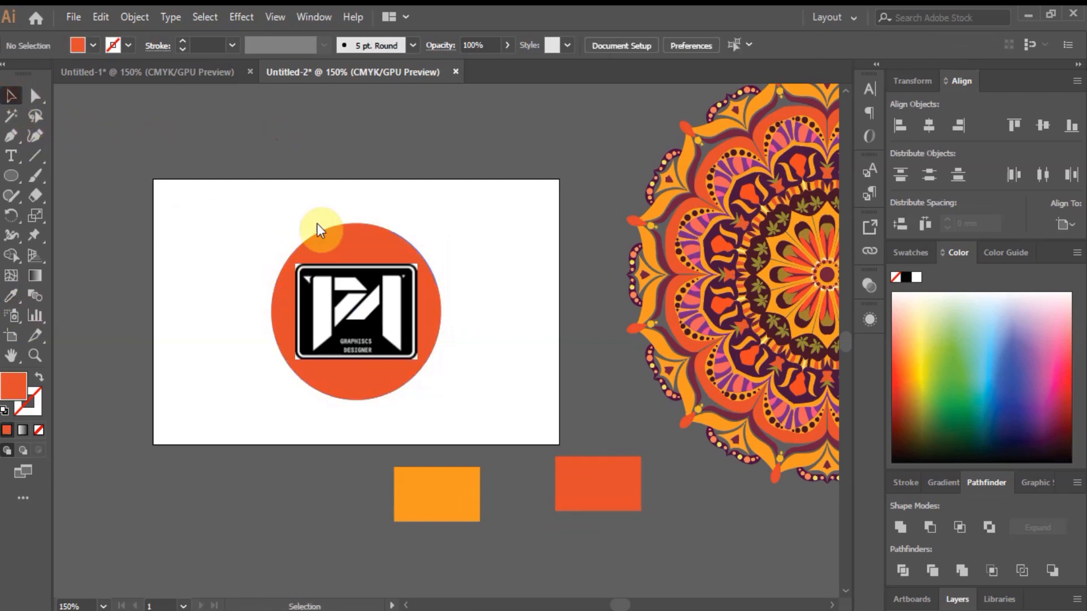
{"action": "left_click", "coordinate": [358, 238]}
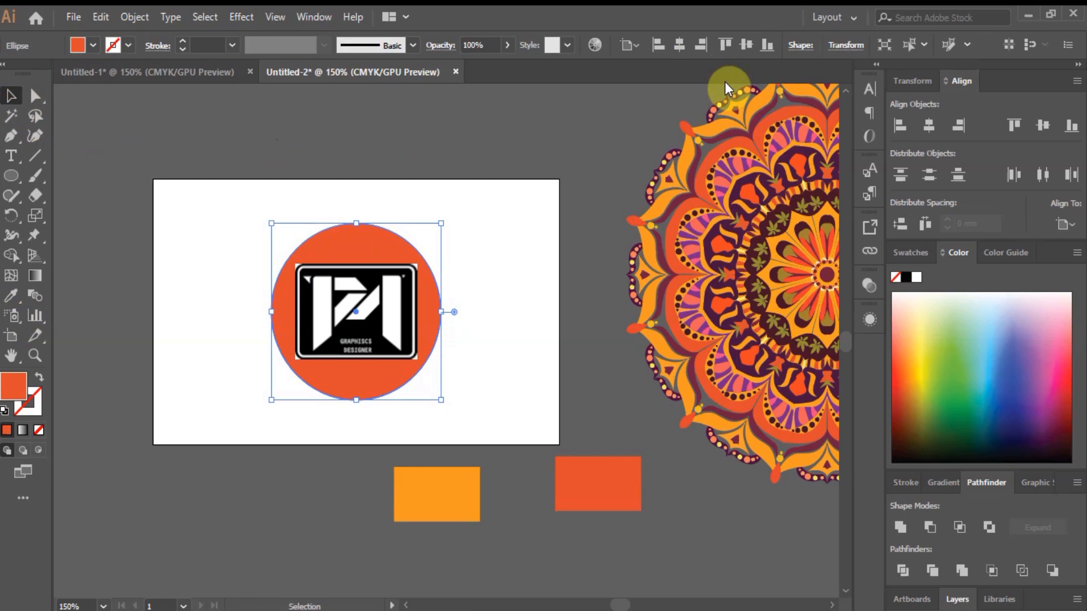
{"action": "left_click", "coordinate": [724, 82]}
{"action": "scroll", "coordinate": [729, 85], "scroll_direction": "up", "scroll_amount": 1}
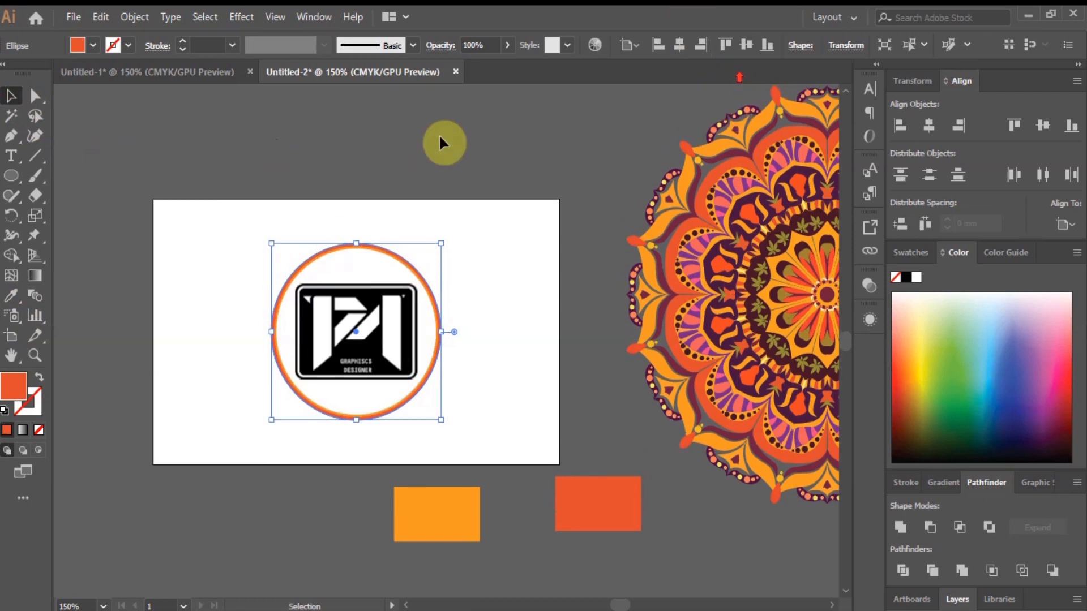
{"action": "left_click", "coordinate": [432, 141]}
{"action": "scroll", "coordinate": [439, 222], "scroll_direction": "down", "scroll_amount": 1}
{"action": "scroll", "coordinate": [374, 238], "scroll_direction": "up", "scroll_amount": 1}
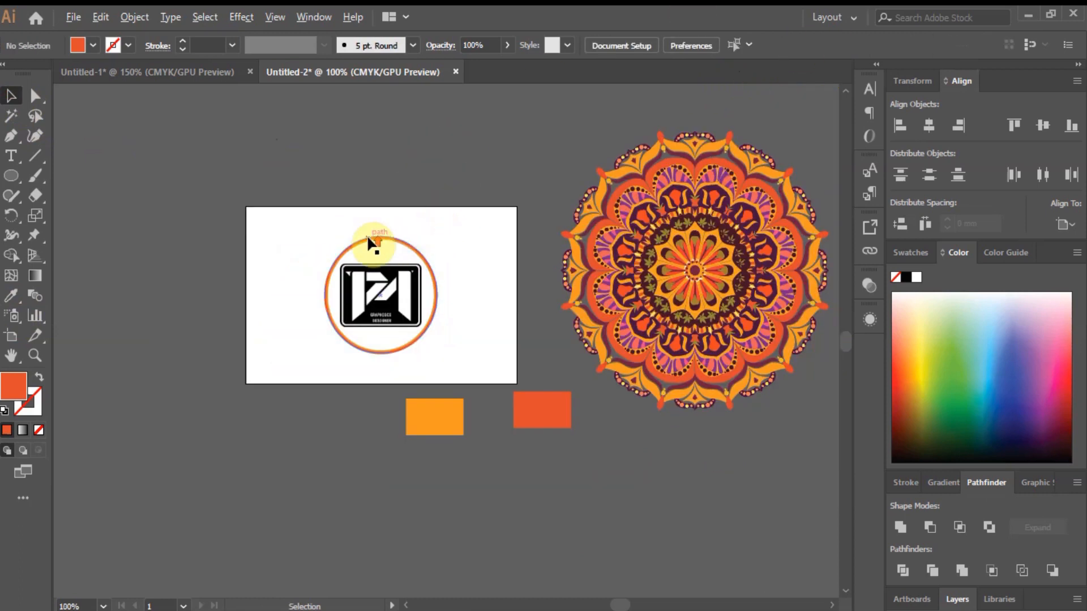
Drag the mandala onto the card around the ringed logo.
{"action": "left_click_drag", "start_coordinate": [733, 294], "coordinate": [307, 313]}
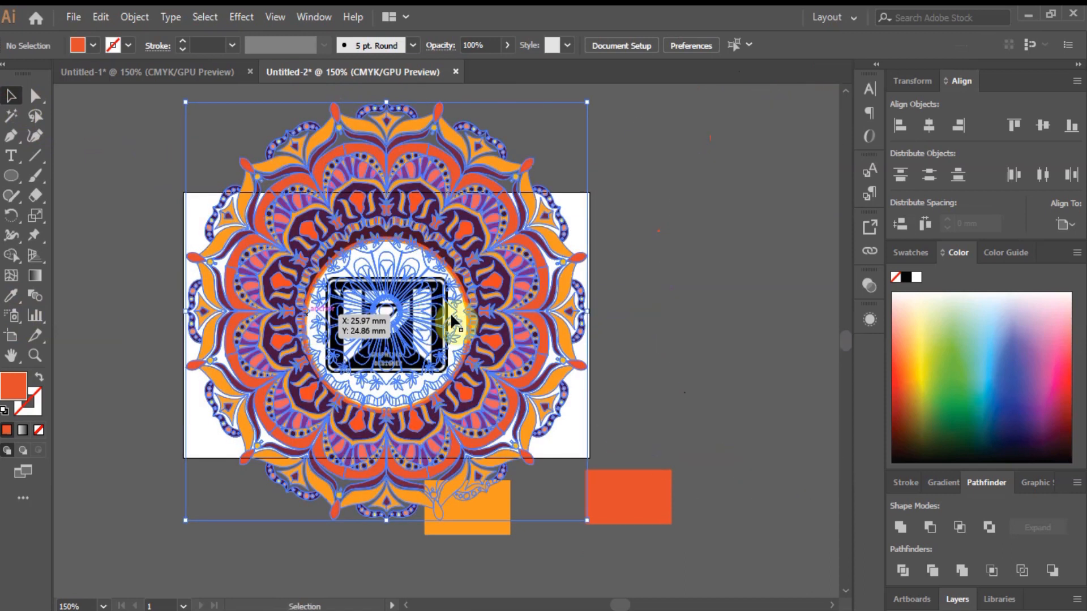
{"action": "left_click", "coordinate": [630, 324]}
{"action": "left_click_drag", "start_coordinate": [508, 305], "coordinate": [508, 310]}
{"action": "left_click", "coordinate": [646, 348]}
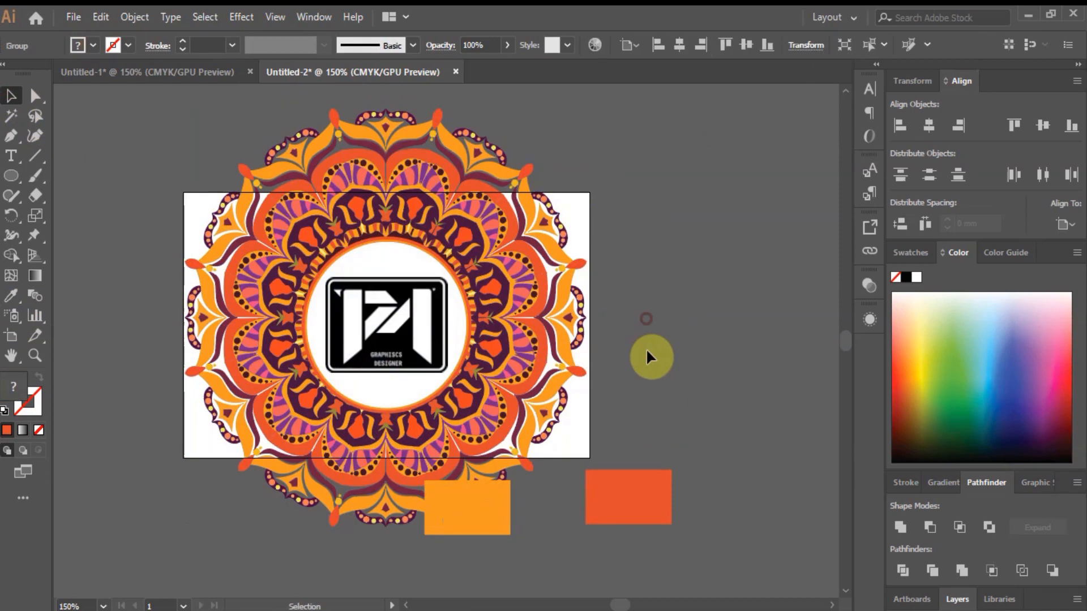
Move the red-orange and orange sample rectangles off to the right of the card.
{"action": "left_click", "coordinate": [646, 494]}
{"action": "left_click_drag", "start_coordinate": [646, 493], "coordinate": [712, 415]}
{"action": "left_click_drag", "start_coordinate": [497, 509], "coordinate": [733, 503]}
{"action": "left_click", "coordinate": [680, 304]}
Centre the mandala horizontally and vertically on the card.
{"action": "left_click", "coordinate": [532, 352]}
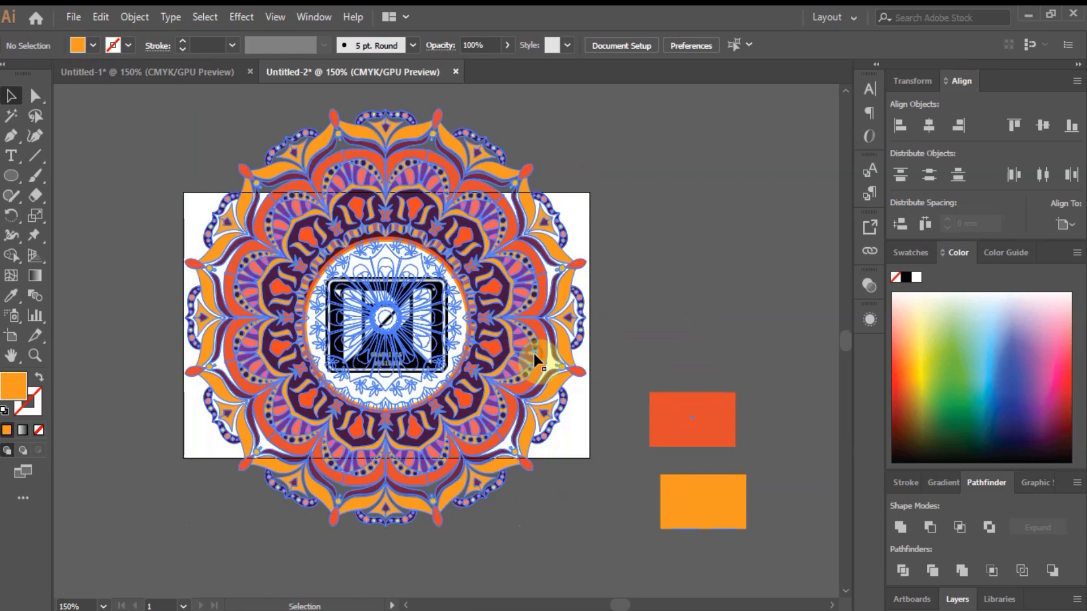
{"action": "left_click", "coordinate": [929, 127]}
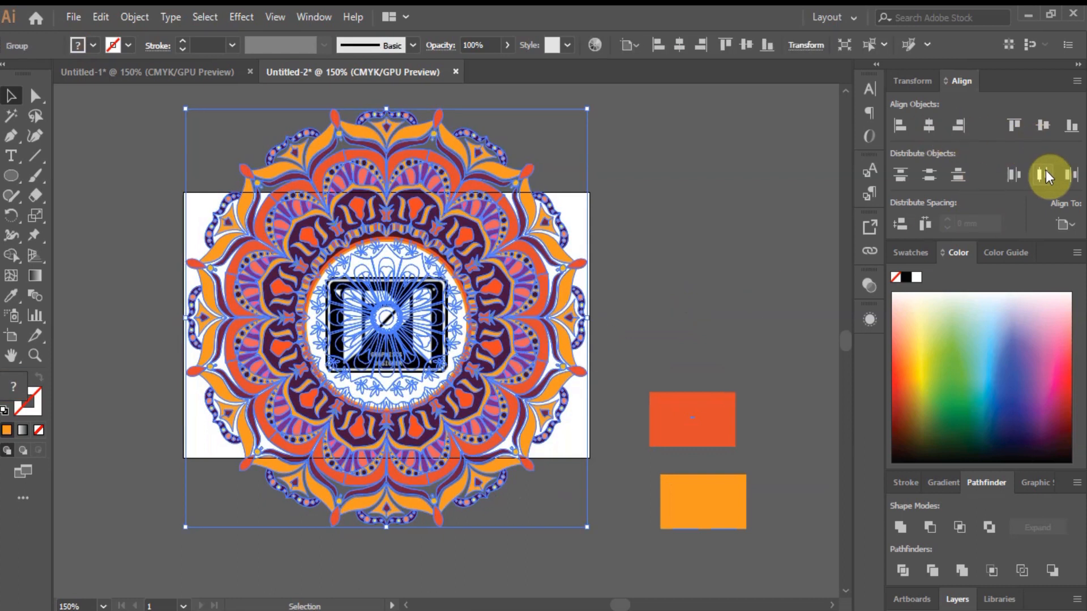
{"action": "left_click", "coordinate": [1041, 126]}
{"action": "left_click", "coordinate": [769, 208]}
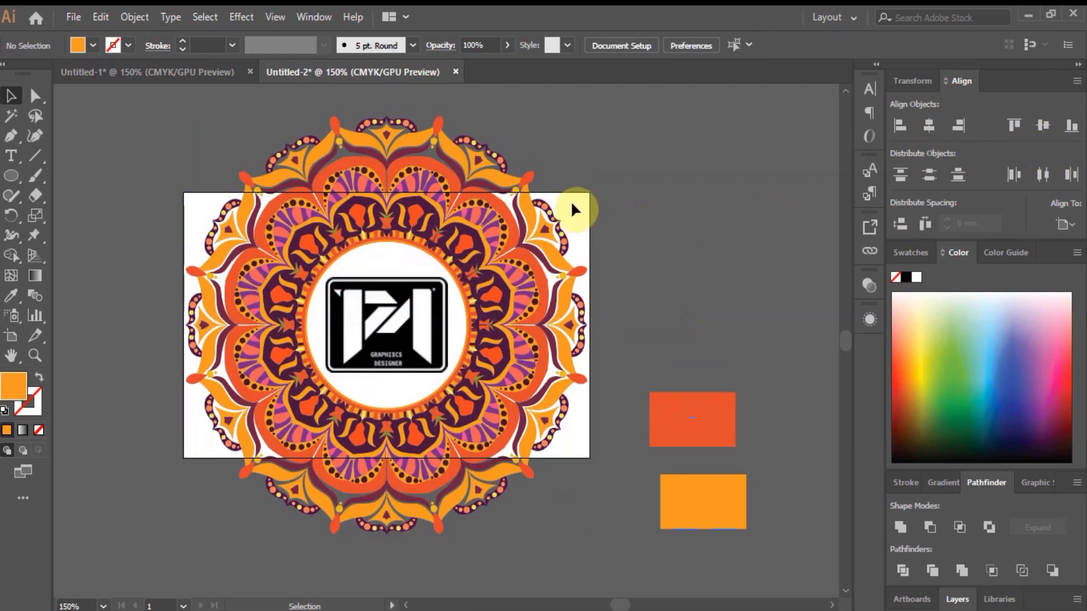
Add a Drop Shadow to the mandala: Multiply, 85% opacity, 0 mm offsets, 1.76 mm blur.
{"action": "left_click", "coordinate": [511, 240]}
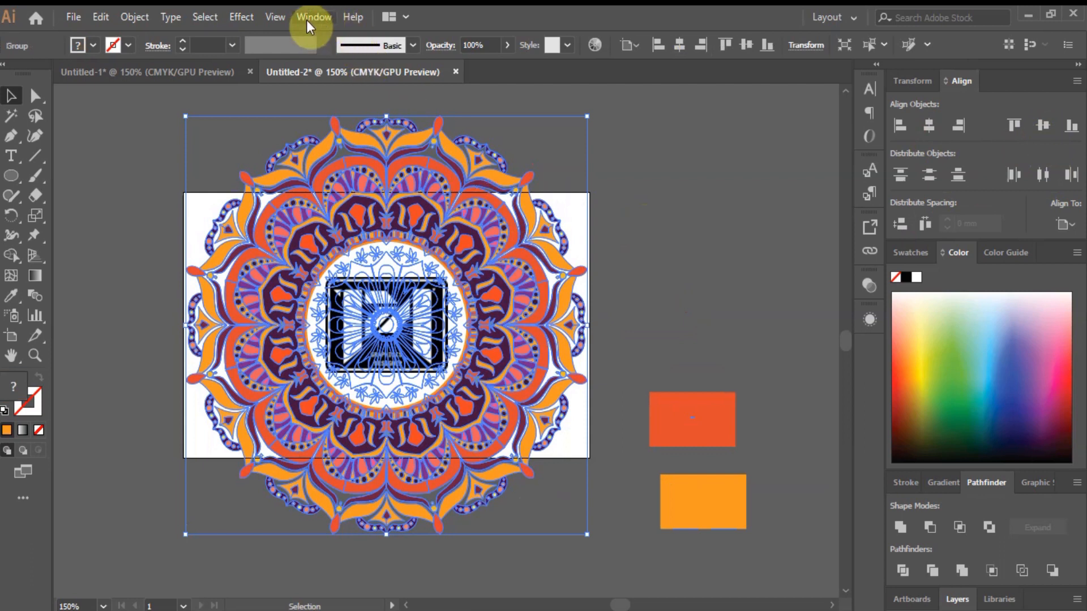
{"action": "left_click", "coordinate": [249, 18]}
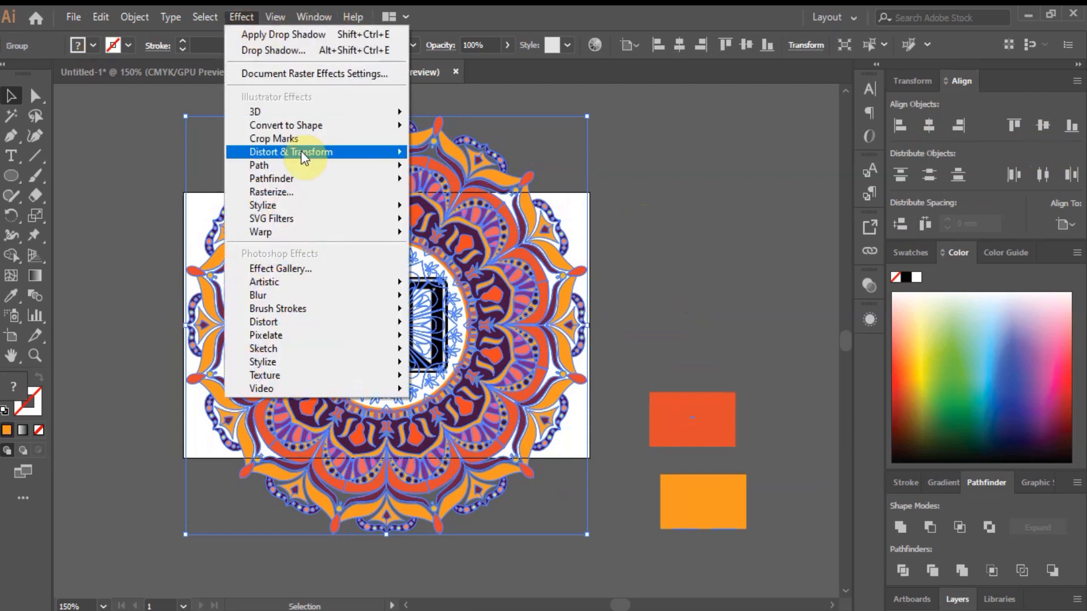
{"action": "mouse_move", "coordinate": [303, 156]}
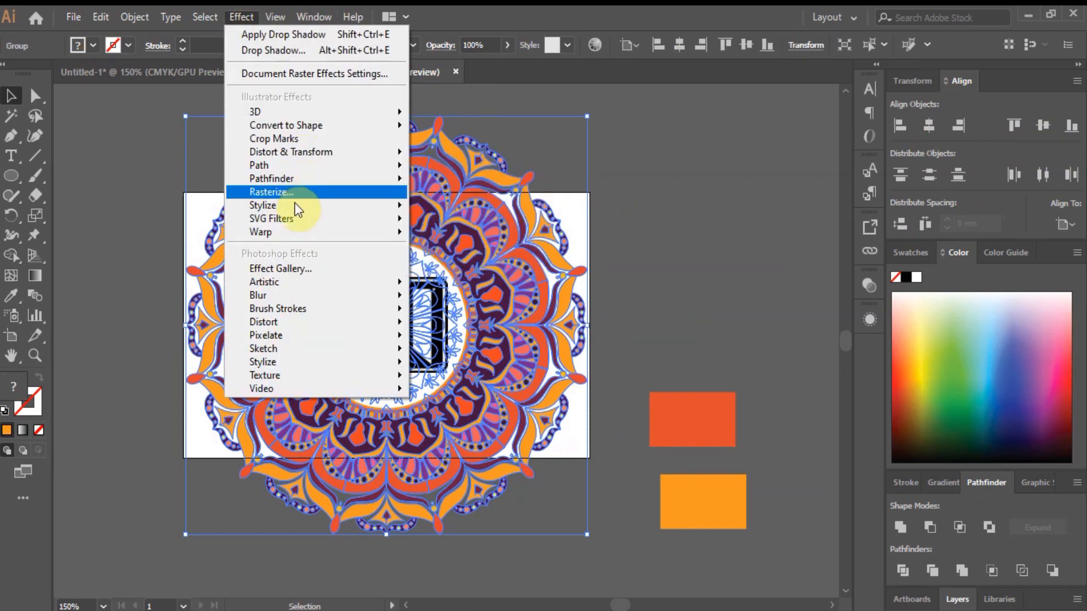
{"action": "mouse_move", "coordinate": [296, 206]}
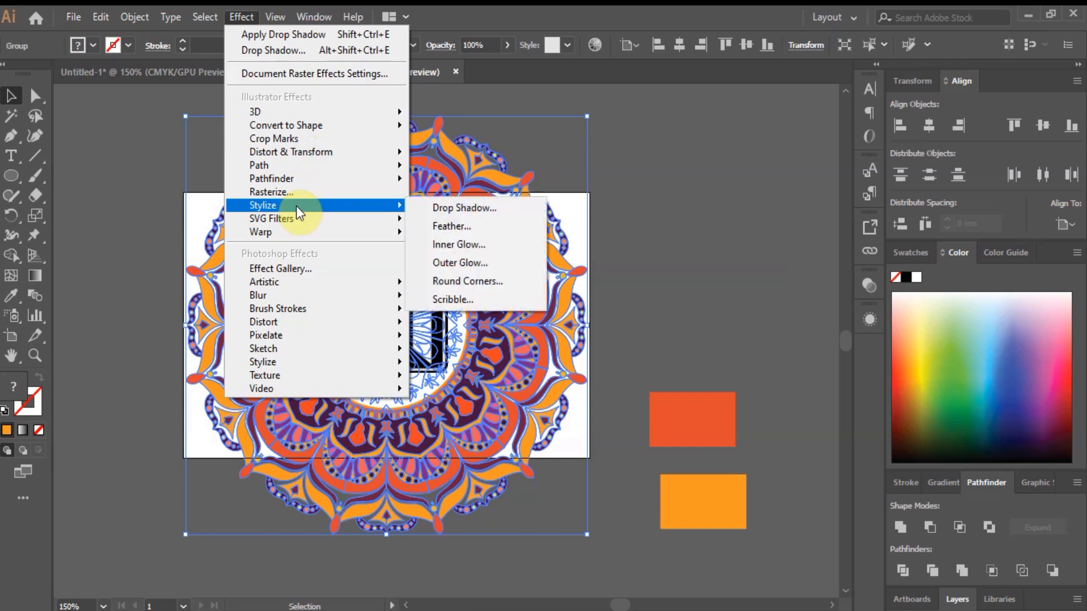
{"action": "left_click", "coordinate": [463, 208]}
{"action": "left_click", "coordinate": [866, 345]}
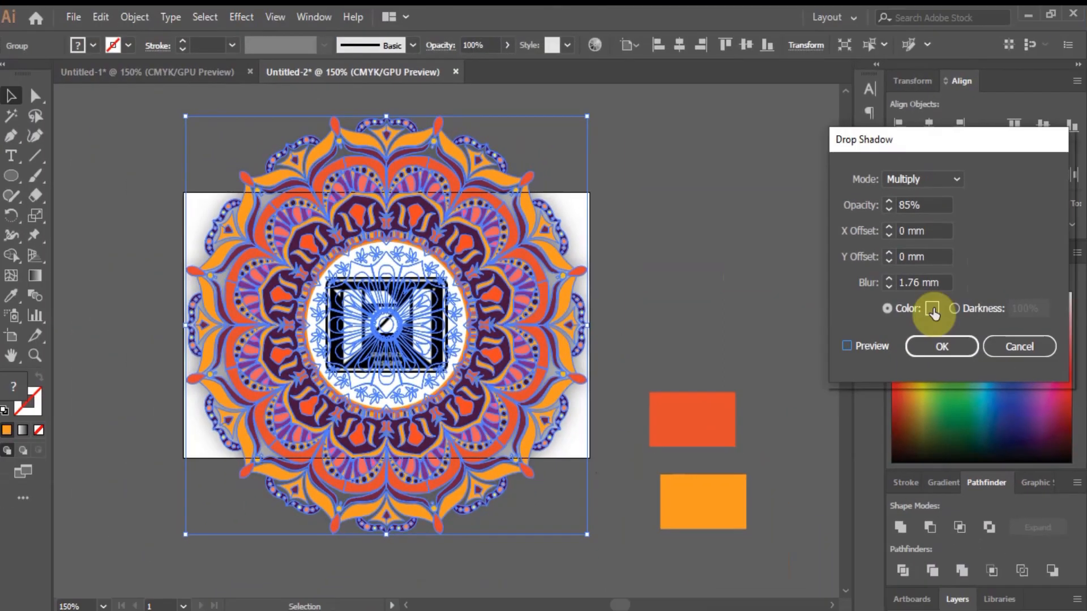
{"action": "left_click", "coordinate": [938, 351]}
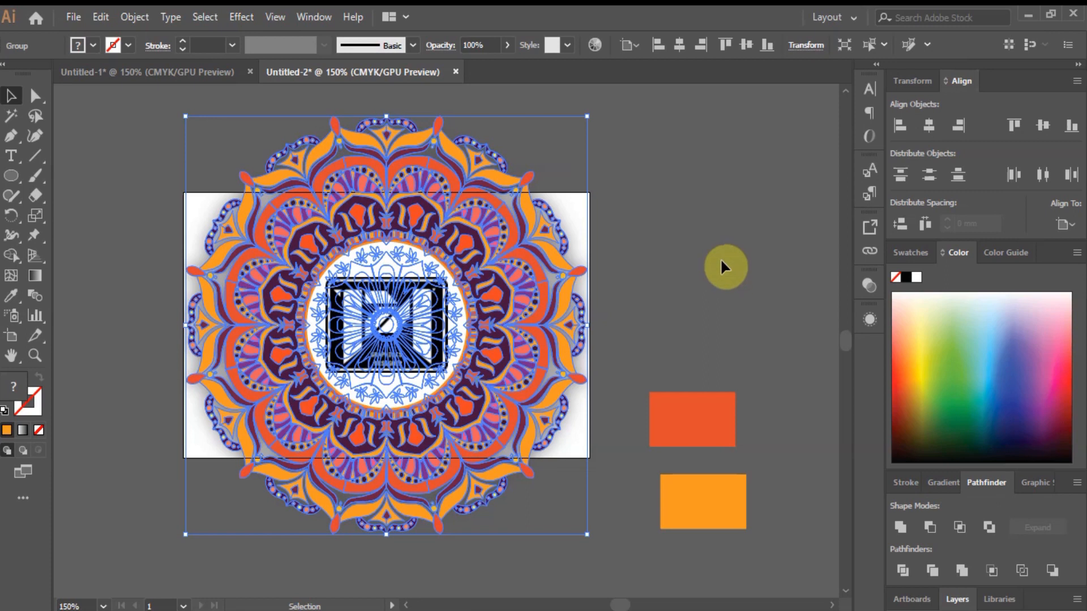
{"action": "left_click", "coordinate": [720, 258]}
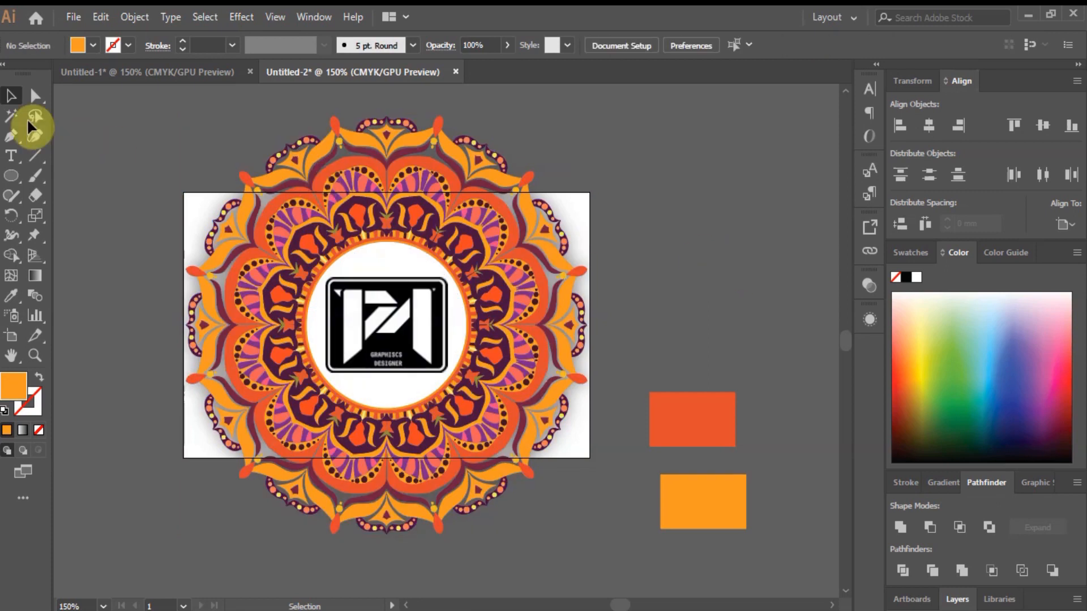
Draw a no-fill rectangle covering the whole card.
{"action": "left_click", "coordinate": [16, 176]}
{"action": "left_click", "coordinate": [41, 172]}
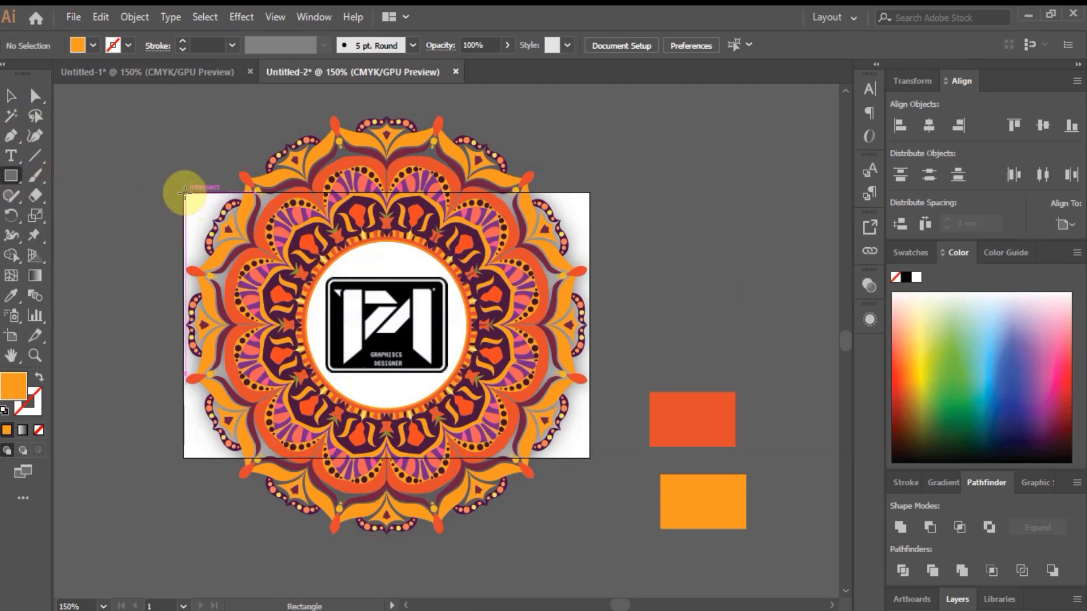
{"action": "left_click_drag", "start_coordinate": [182, 193], "coordinate": [590, 456]}
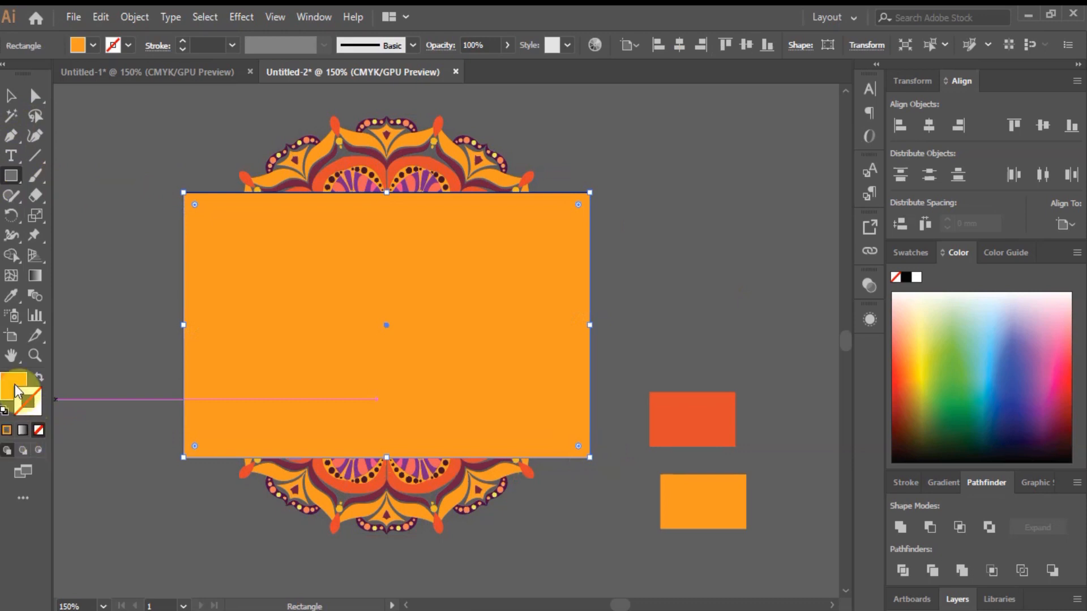
{"action": "left_click", "coordinate": [37, 427]}
{"action": "left_click", "coordinate": [36, 413]}
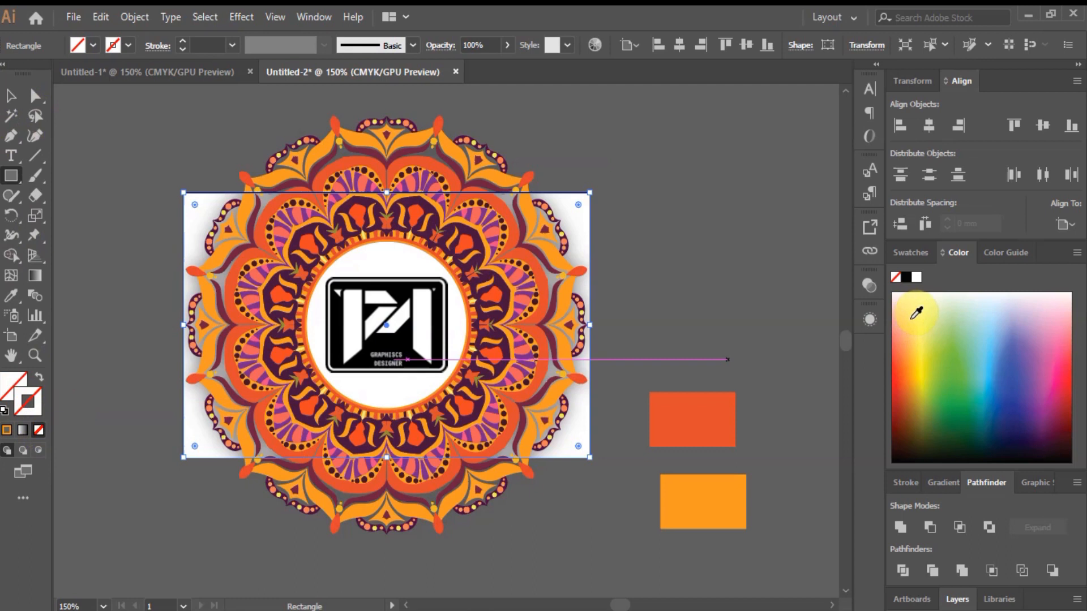
Delete the red and orange sample colour rectangles.
{"action": "left_click", "coordinate": [35, 96]}
{"action": "left_click", "coordinate": [136, 115]}
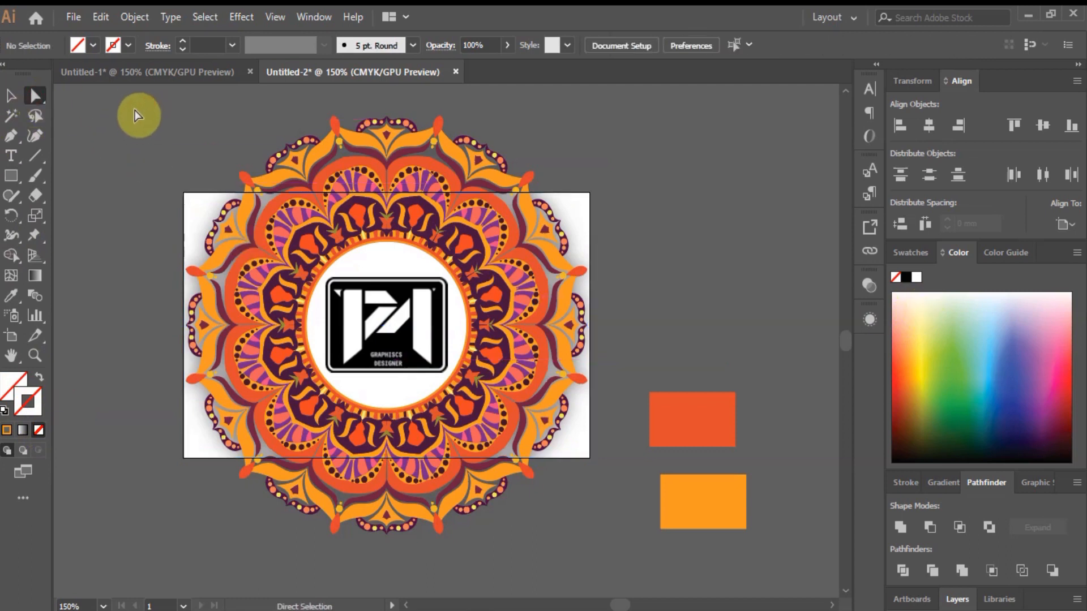
{"action": "left_click", "coordinate": [698, 412]}
{"action": "key", "text": "Delete"}
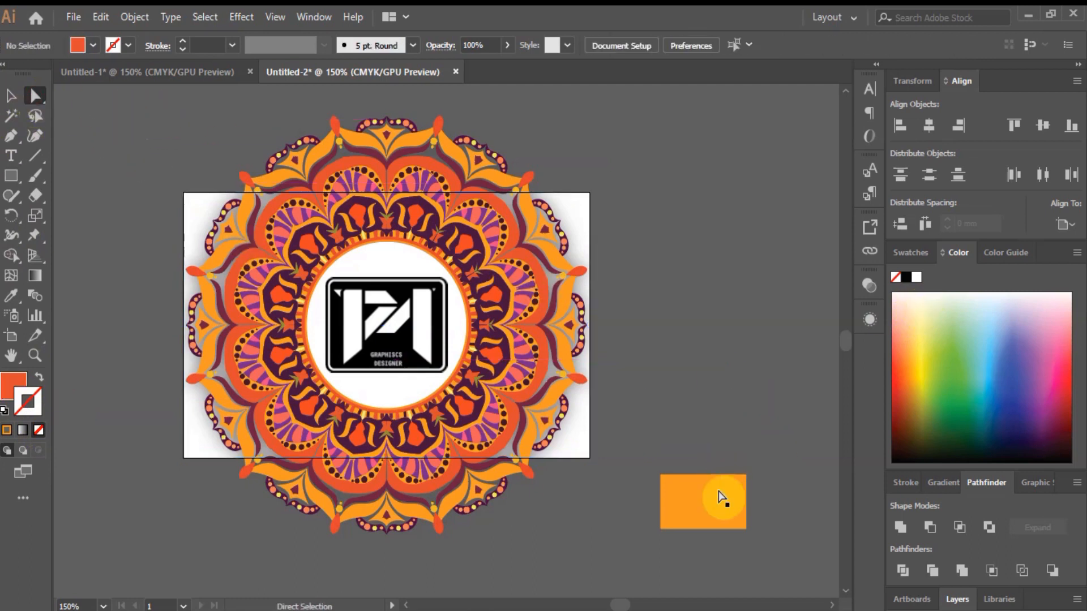
{"action": "left_click", "coordinate": [721, 498]}
{"action": "key", "text": "Delete"}
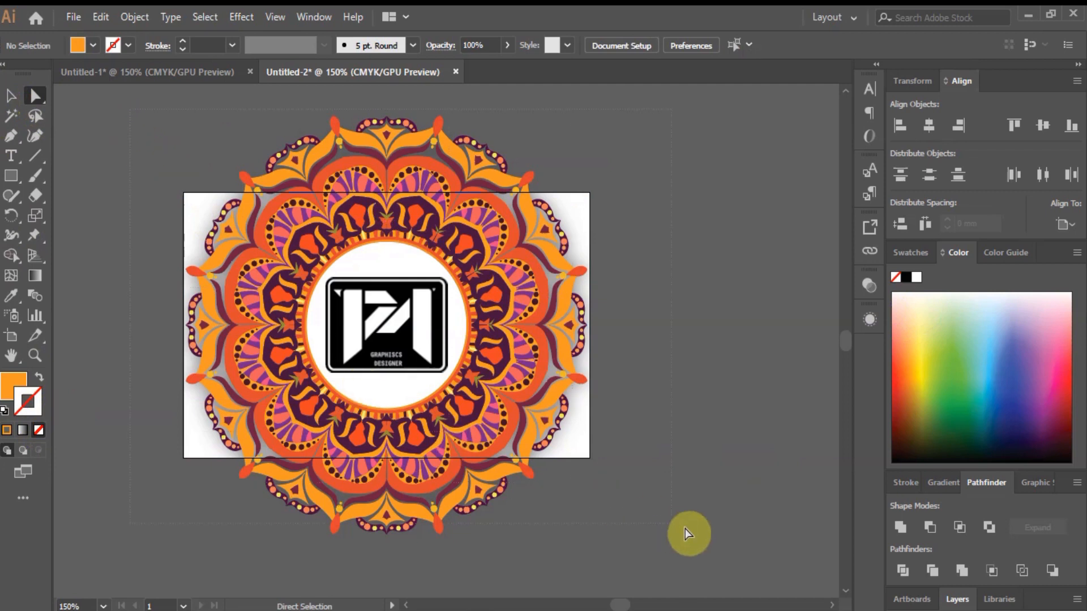
Select all and make a clipping mask to trim the mandala to the card.
{"action": "key", "text": "ctrl+a"}
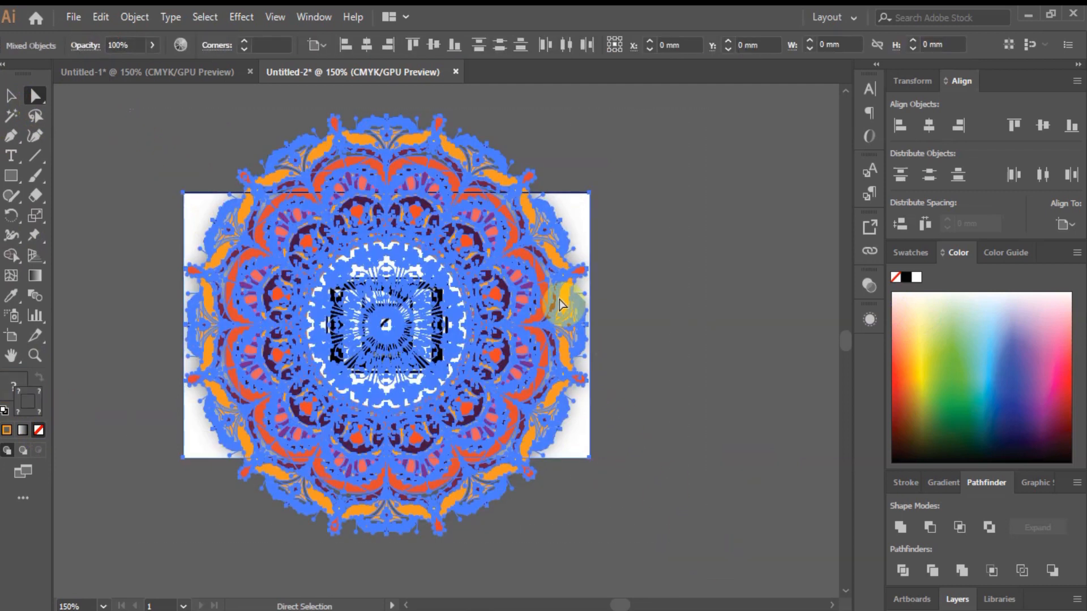
{"action": "right_click", "coordinate": [578, 202]}
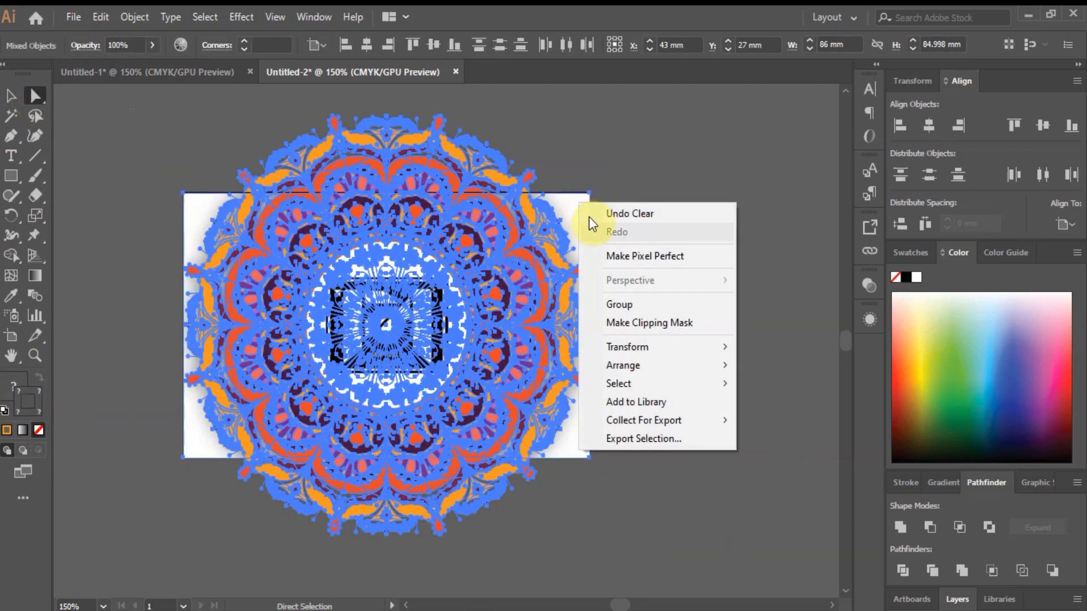
{"action": "left_click", "coordinate": [620, 320]}
{"action": "left_click", "coordinate": [681, 327]}
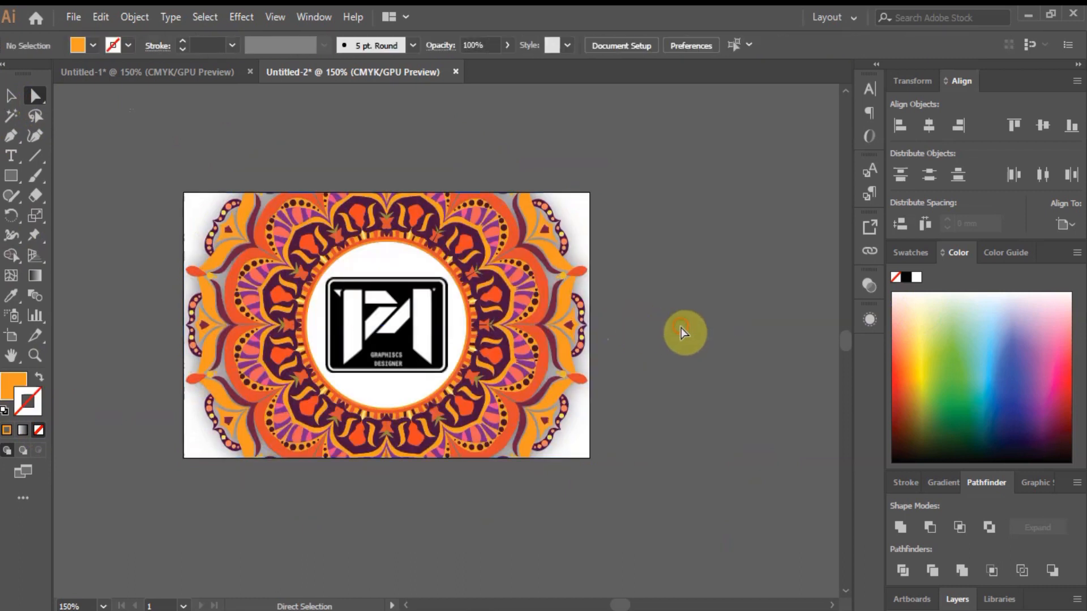
{"action": "left_click", "coordinate": [202, 73]}
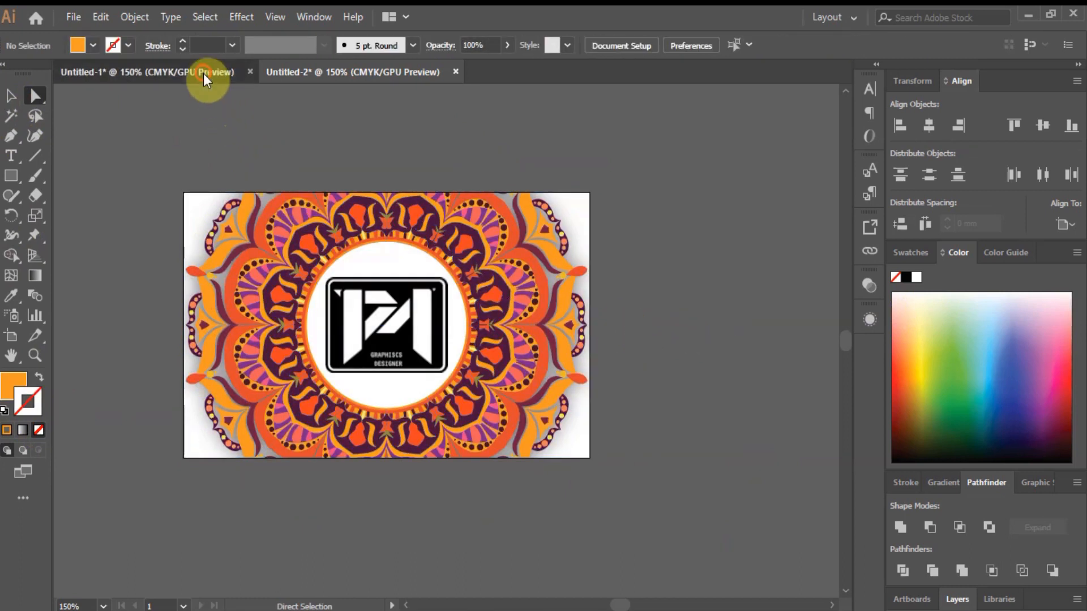
Delete the loose logo image beside the front card in Untitled-1.
{"action": "left_click", "coordinate": [756, 262]}
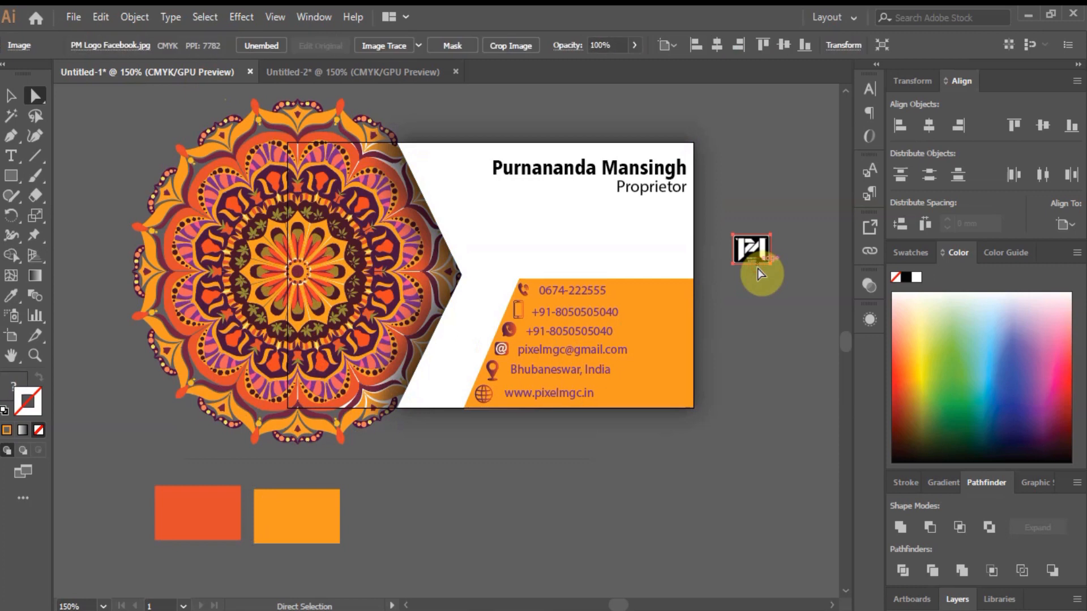
{"action": "key", "text": "Delete"}
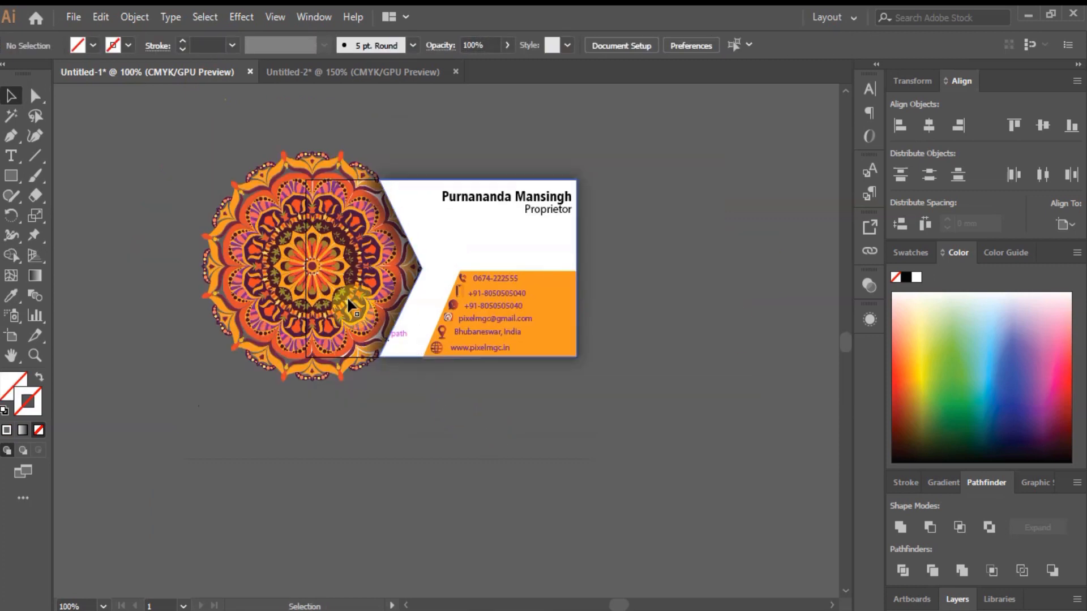
{"action": "scroll", "coordinate": [304, 382], "scroll_direction": "up", "scroll_amount": 2}
{"action": "scroll", "coordinate": [303, 382], "scroll_direction": "down", "scroll_amount": 2}
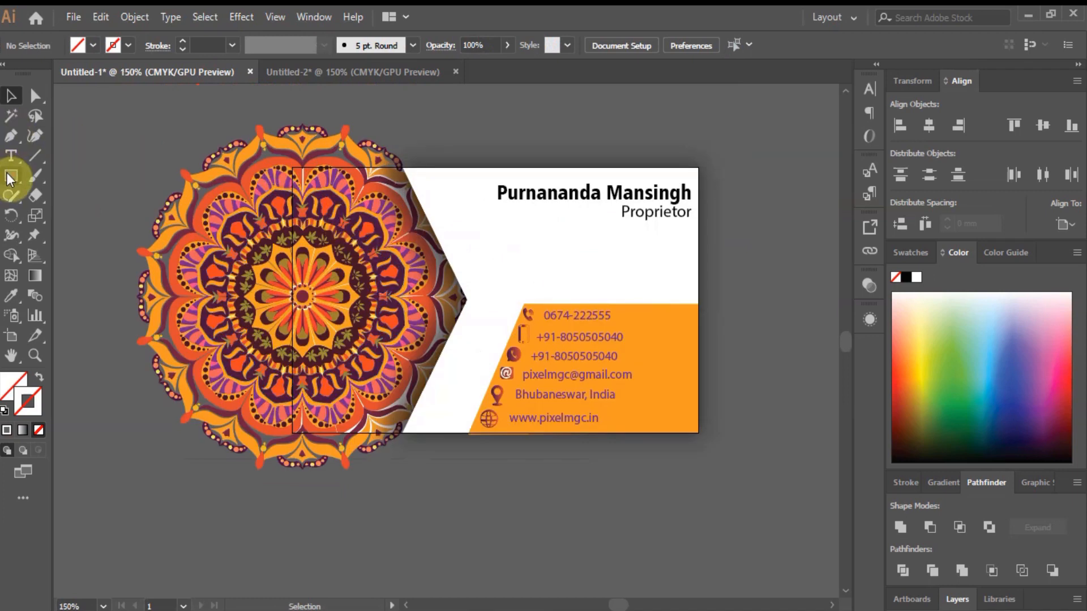
{"action": "left_click", "coordinate": [142, 232]}
{"action": "scroll", "coordinate": [139, 229], "scroll_direction": "down", "scroll_amount": 1}
{"action": "scroll", "coordinate": [315, 155], "scroll_direction": "up", "scroll_amount": 1}
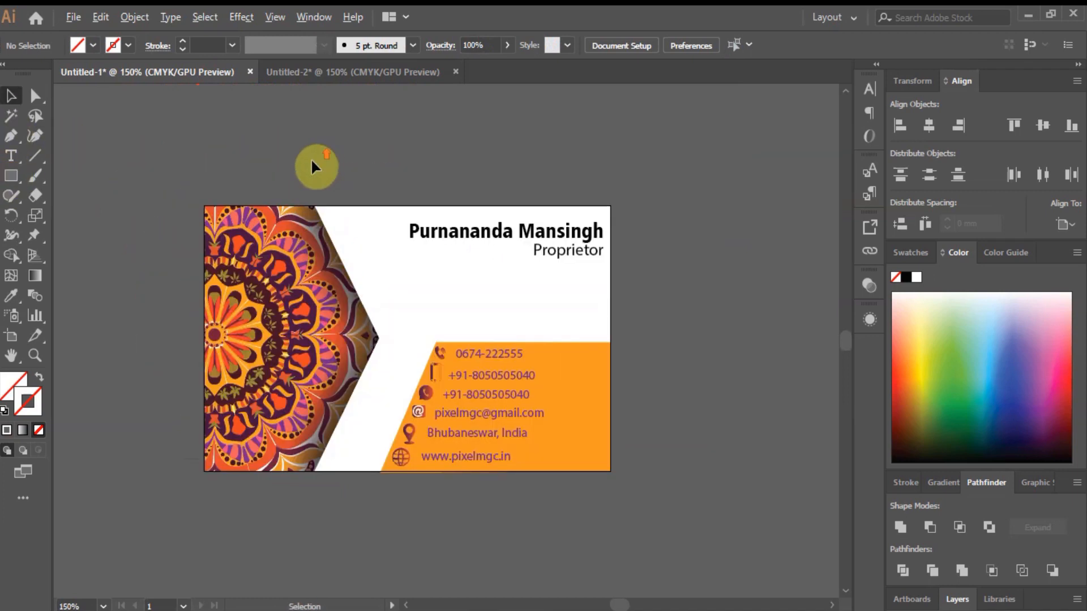
Compare the back design in Untitled-2, ending on the Untitled-1 front card.
{"action": "left_click", "coordinate": [313, 72]}
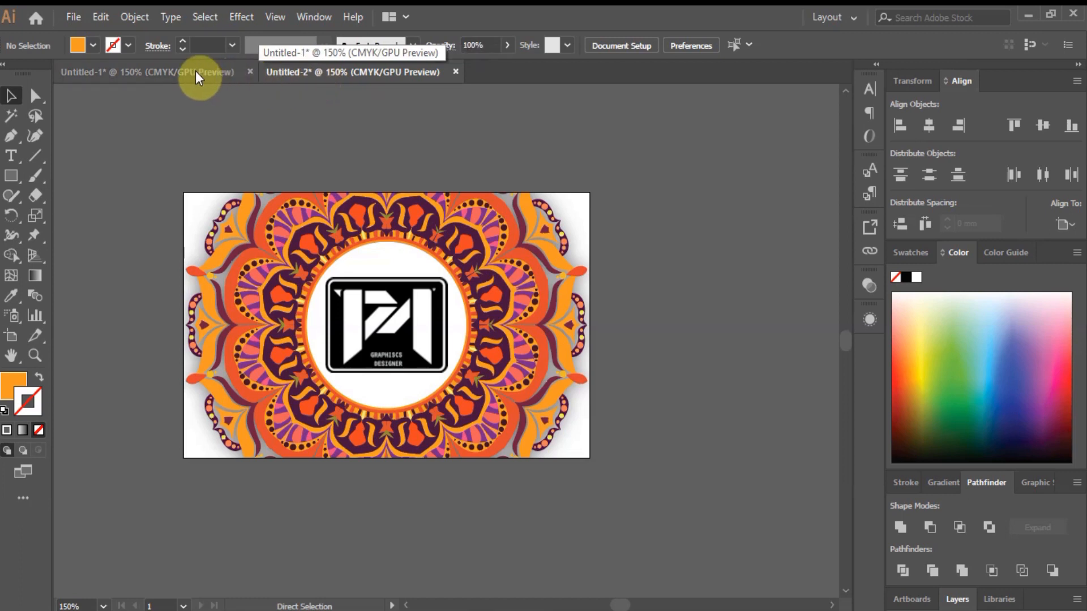
{"action": "left_click", "coordinate": [195, 72]}
{"action": "left_click", "coordinate": [321, 72]}
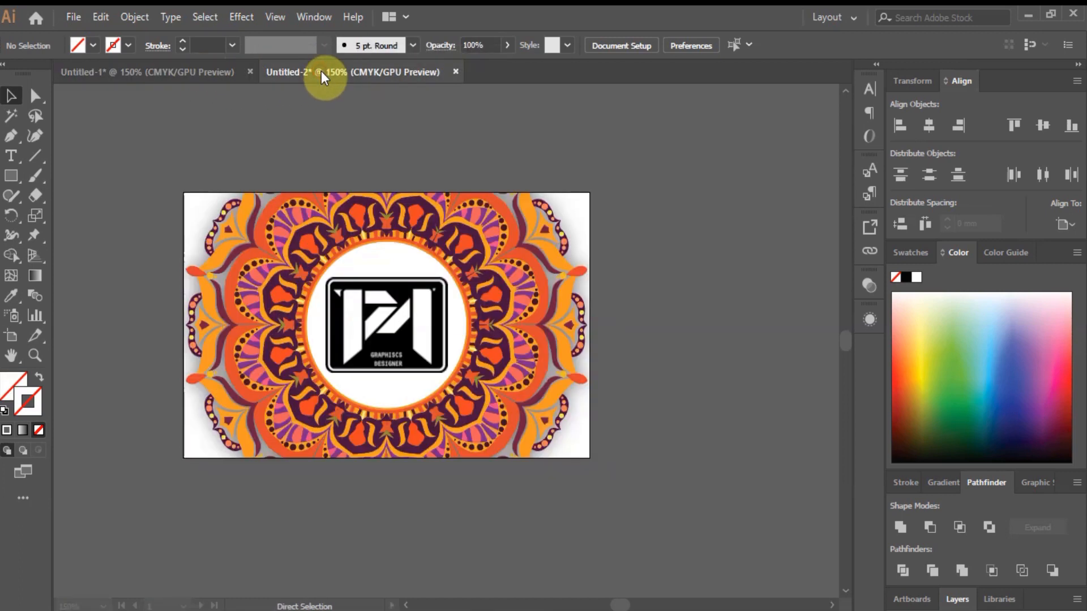
{"action": "left_click", "coordinate": [187, 73]}
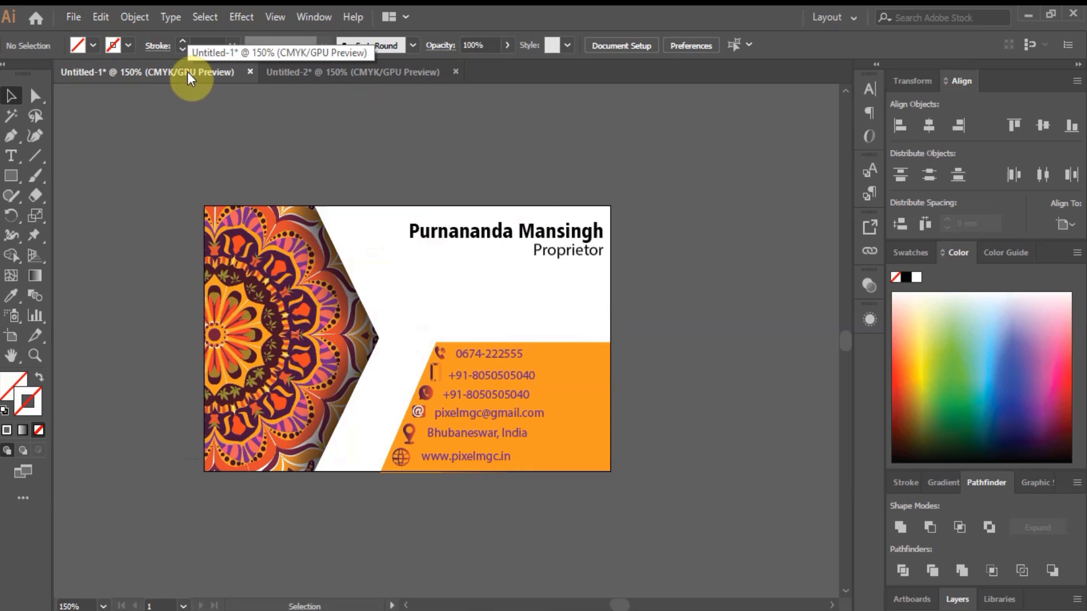